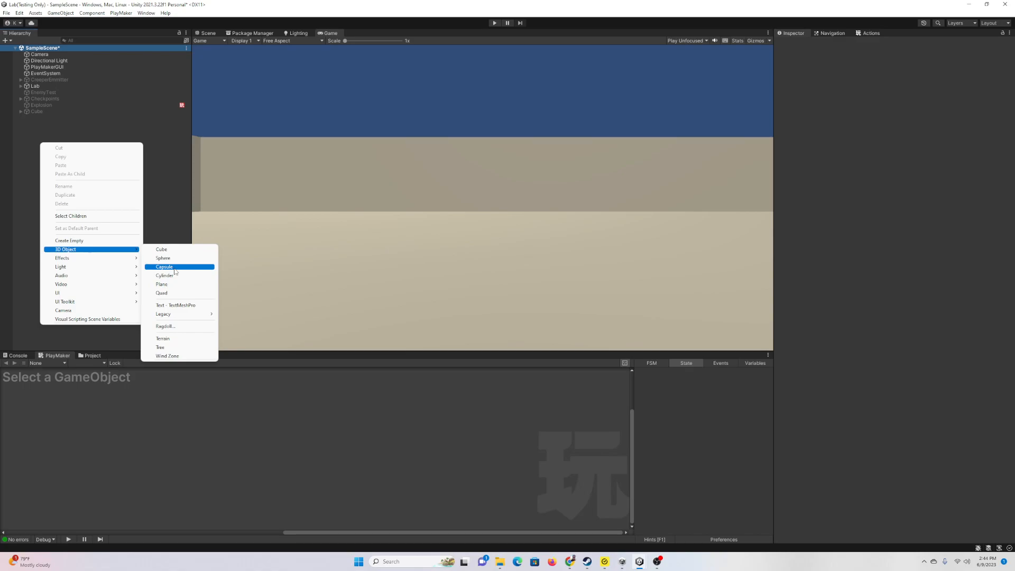
Step: Add a Capsule to the scene and set its Transform Position Y to 0
{"action": "left_click", "coordinate": [175, 268]}
{"action": "left_click", "coordinate": [63, 166]}
{"action": "left_click", "coordinate": [40, 118]}
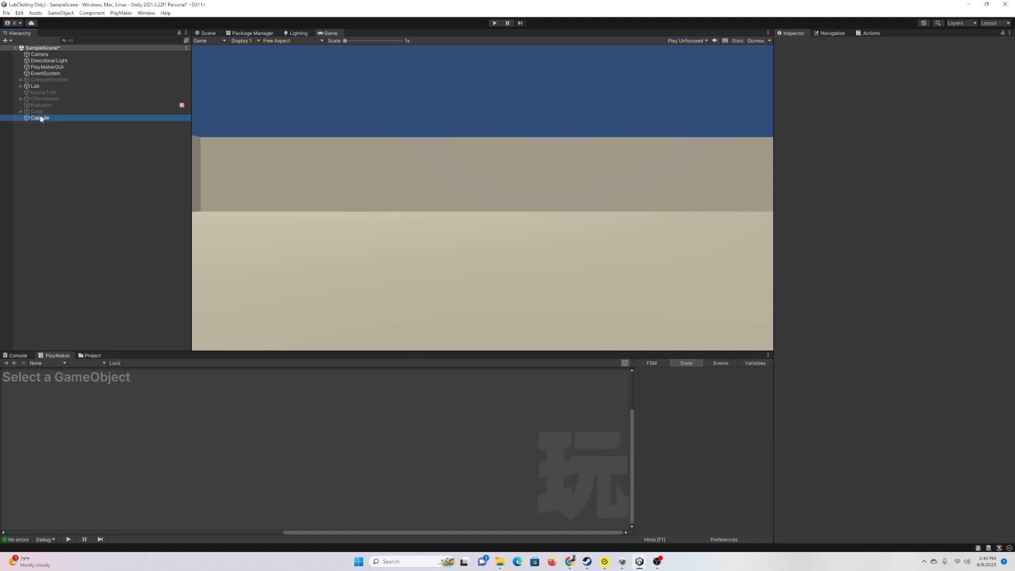
{"action": "left_click", "coordinate": [205, 35]}
{"action": "scroll", "coordinate": [462, 170], "scroll_direction": "down", "scroll_amount": 6}
{"action": "left_click", "coordinate": [947, 75]}
{"action": "type", "text": "0"}
{"action": "right_click_drag", "start_coordinate": [513, 210], "coordinate": [598, 267]}
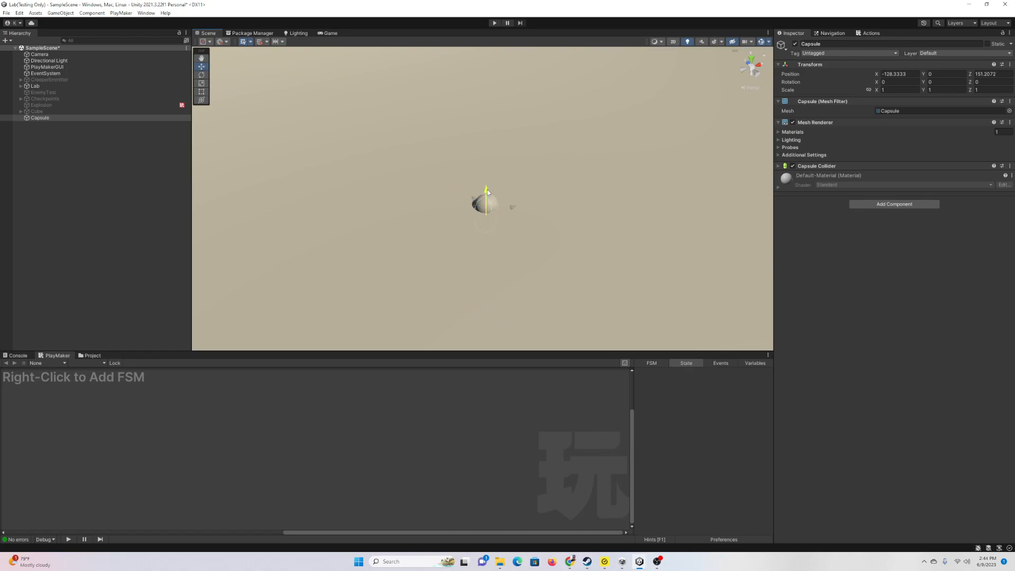
Step: Raise the capsule to Y 1.76 and give it a PlayMakerFSM named PlayerMove
{"action": "left_click_drag", "start_coordinate": [487, 192], "coordinate": [487, 152]}
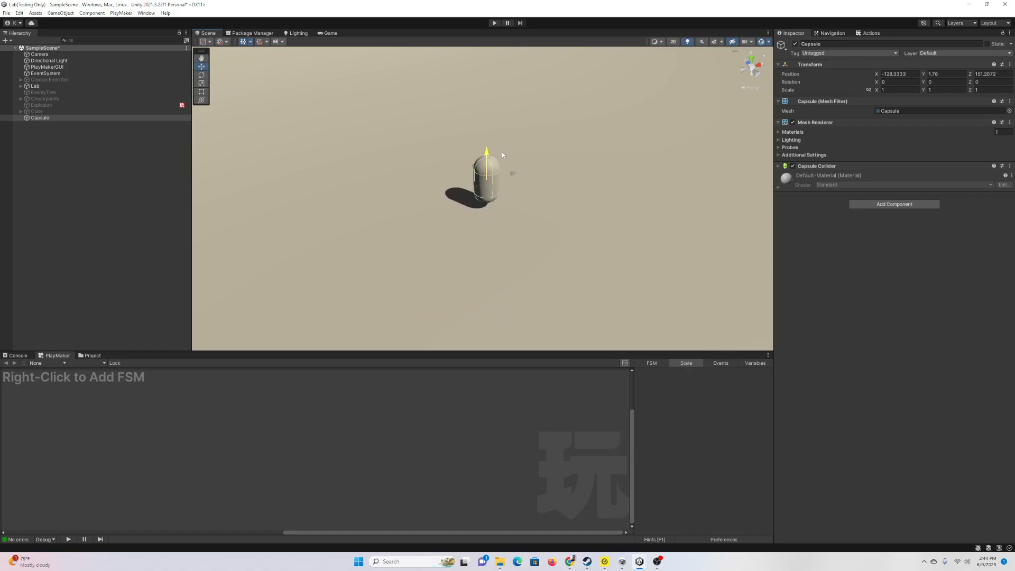
{"action": "left_click", "coordinate": [878, 204]}
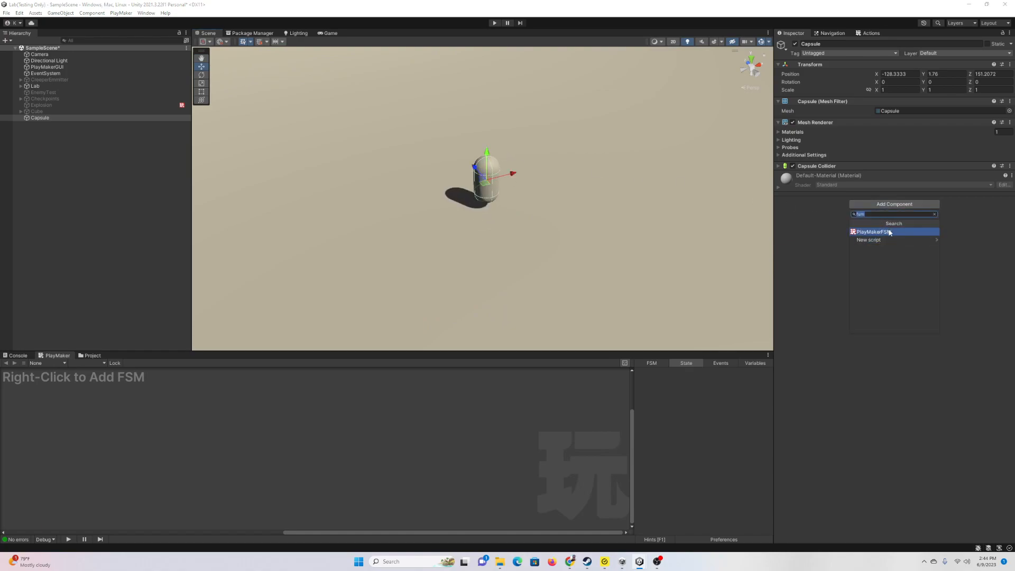
{"action": "left_click", "coordinate": [891, 232]}
{"action": "left_click", "coordinate": [971, 185]}
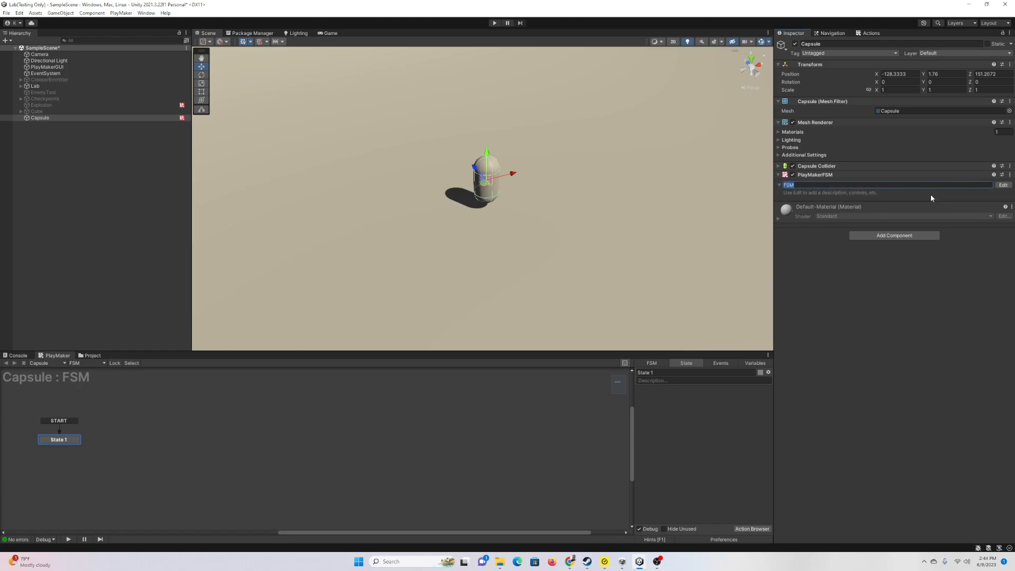
{"action": "type", "text": "PlayerMove"}
{"action": "key", "text": "Return"}
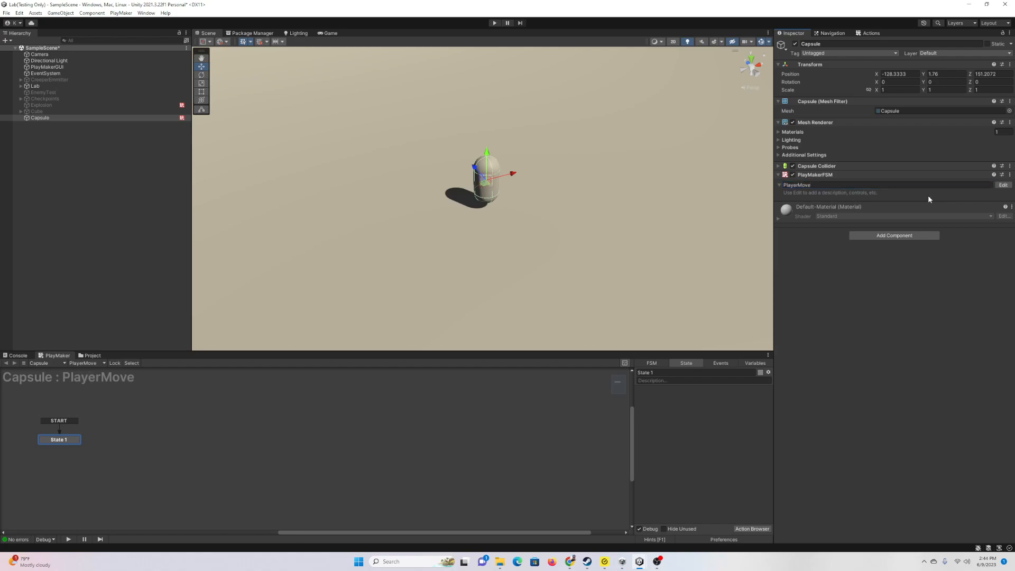
Step: Add a Get Axis Vector action to State 1, relative to the Capsule
{"action": "left_click", "coordinate": [757, 530]}
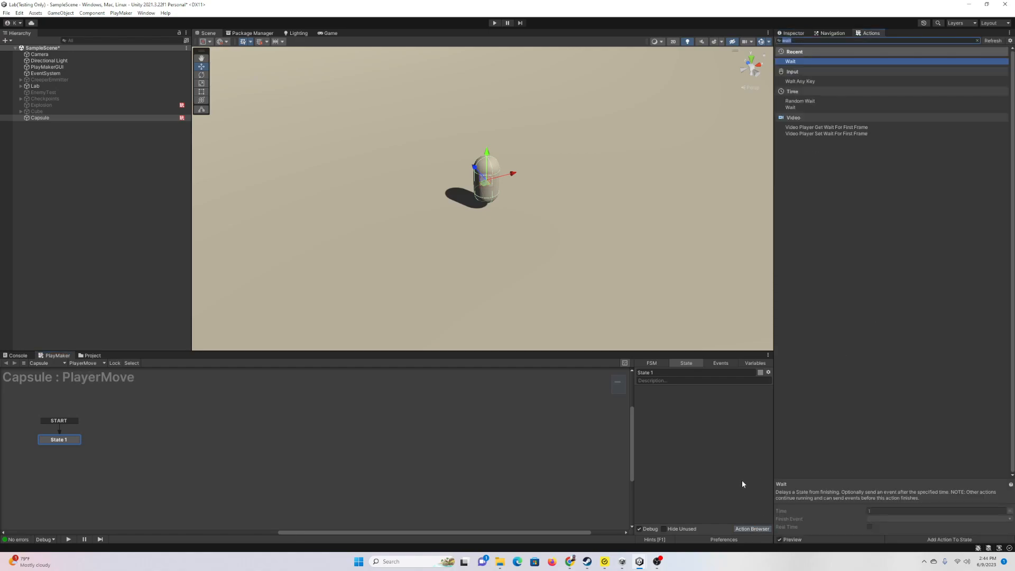
{"action": "type", "text": "get axi"}
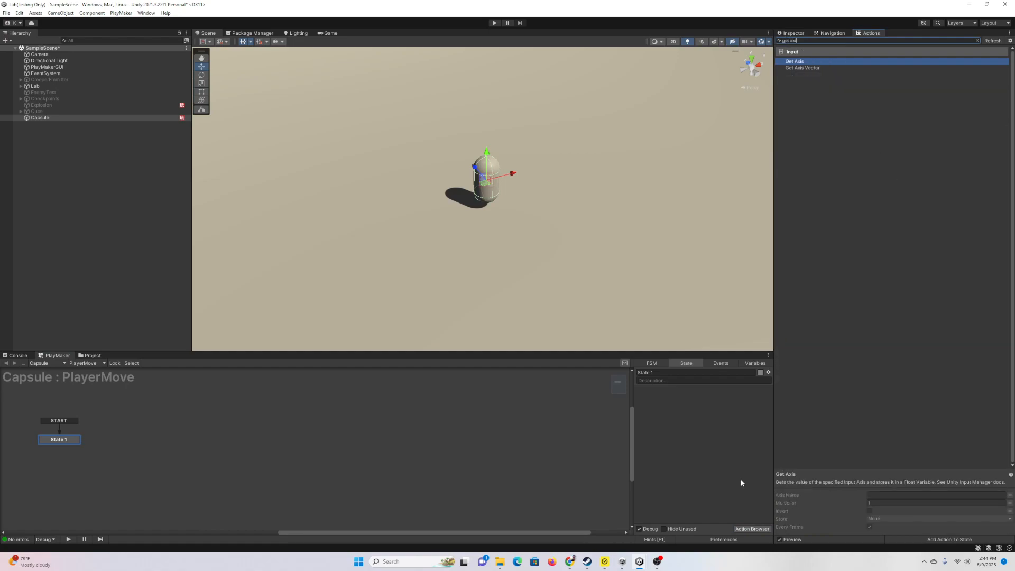
{"action": "type", "text": "s vect"}
{"action": "key", "text": "Return"}
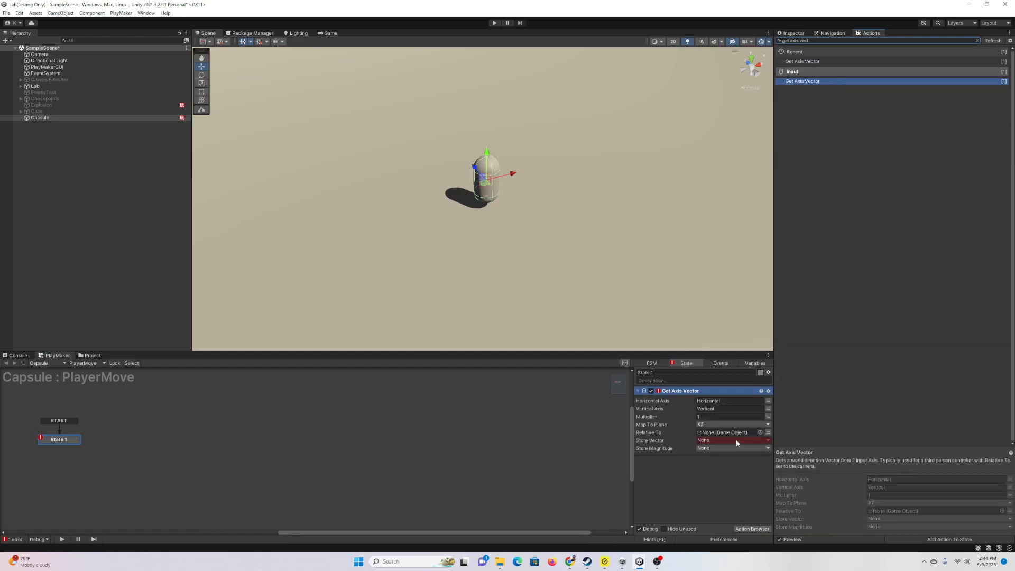
{"action": "left_click_drag", "start_coordinate": [51, 118], "coordinate": [711, 433]}
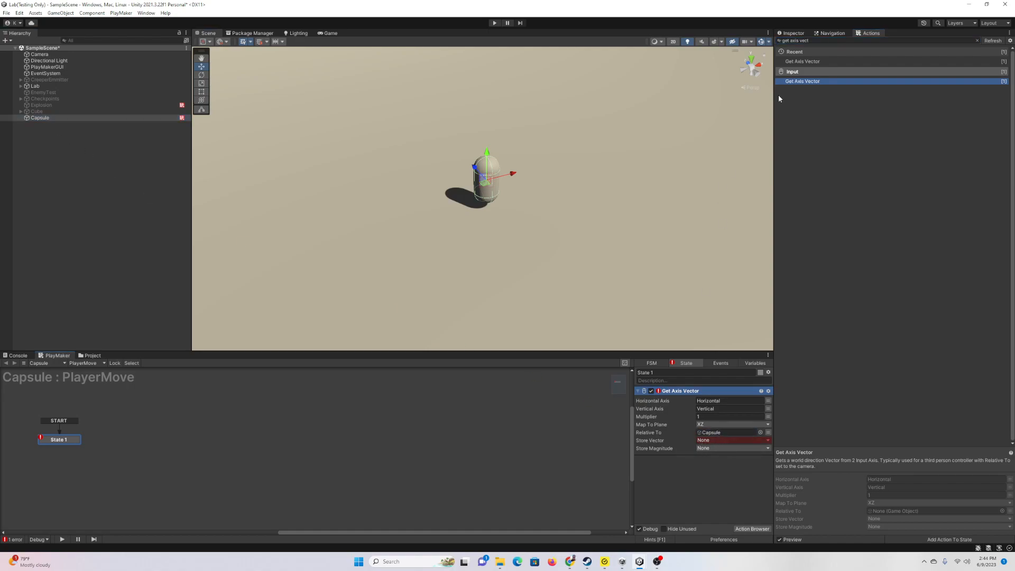
Step: Rename the capsule to Player and give it the Player tag
{"action": "left_click", "coordinate": [797, 34]}
{"action": "left_click", "coordinate": [812, 44]}
{"action": "type", "text": "PlAYER"}
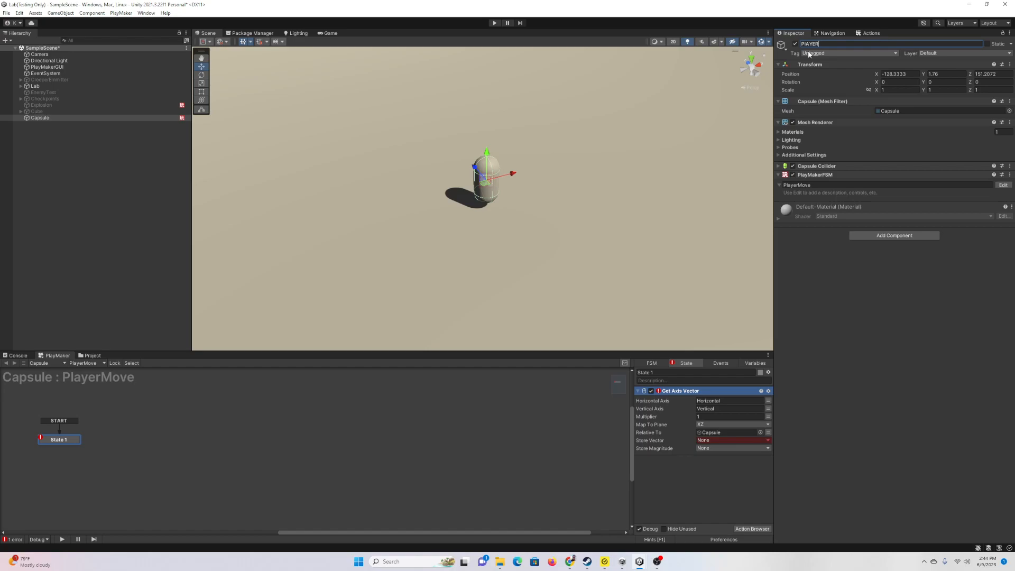
{"action": "type", "text": "Player"}
{"action": "key", "text": "Return"}
{"action": "left_click", "coordinate": [809, 53]}
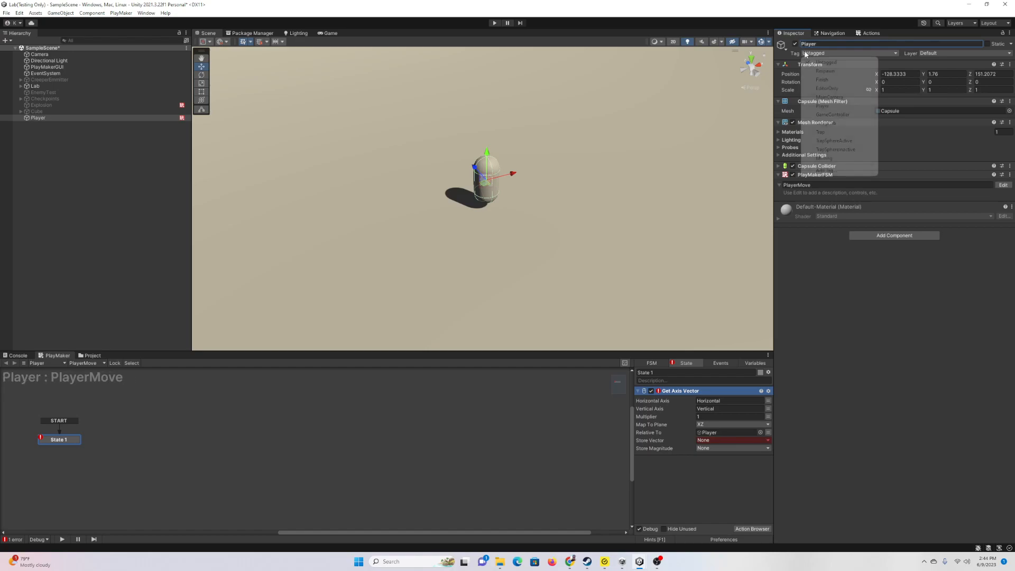
{"action": "left_click", "coordinate": [829, 106]}
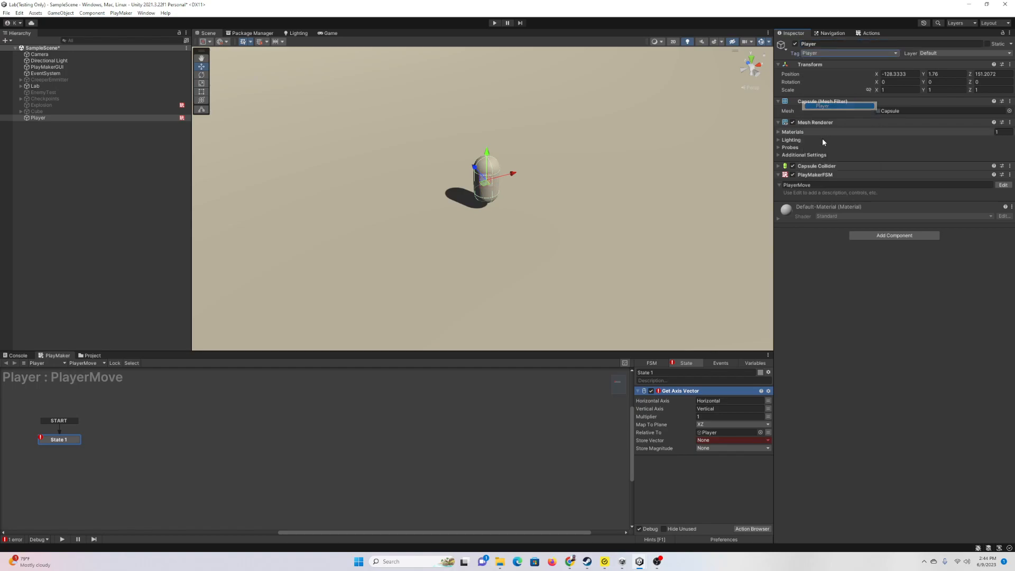
Step: Store Get Axis Vector's result in a new variable, Vector1
{"action": "left_click", "coordinate": [718, 442]}
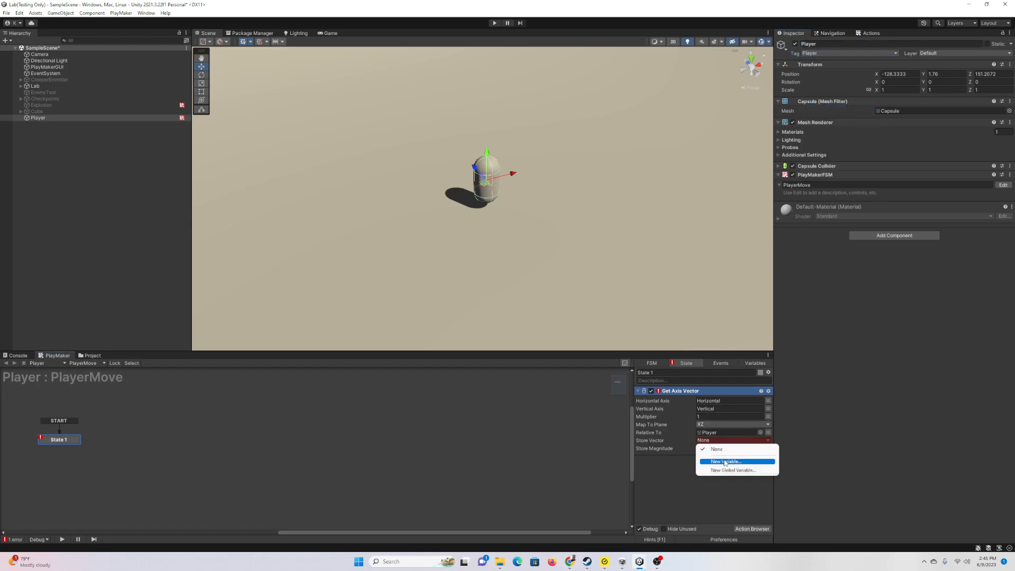
{"action": "left_click", "coordinate": [724, 458]}
{"action": "type", "text": "Vector1"}
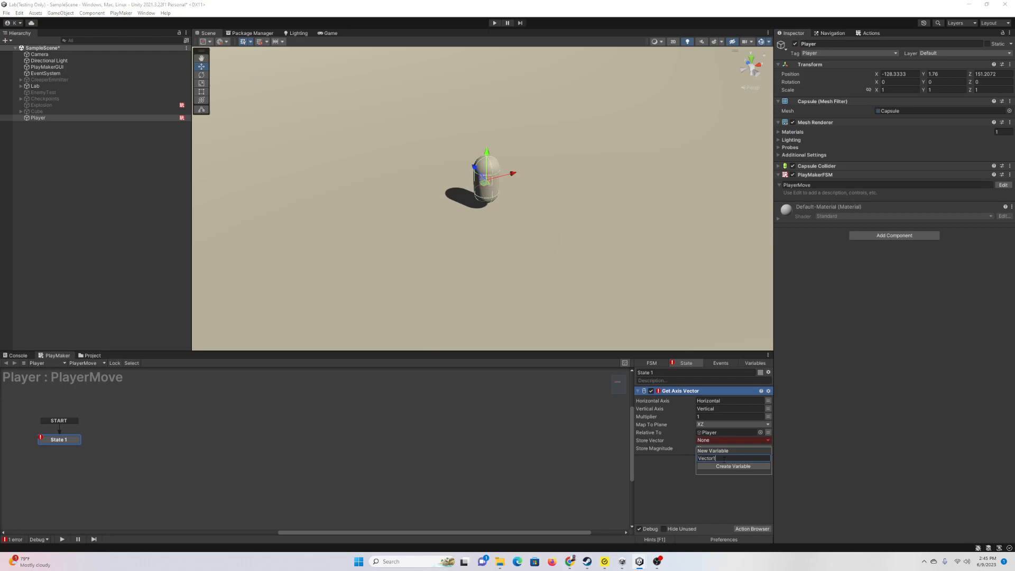
{"action": "left_click", "coordinate": [724, 463]}
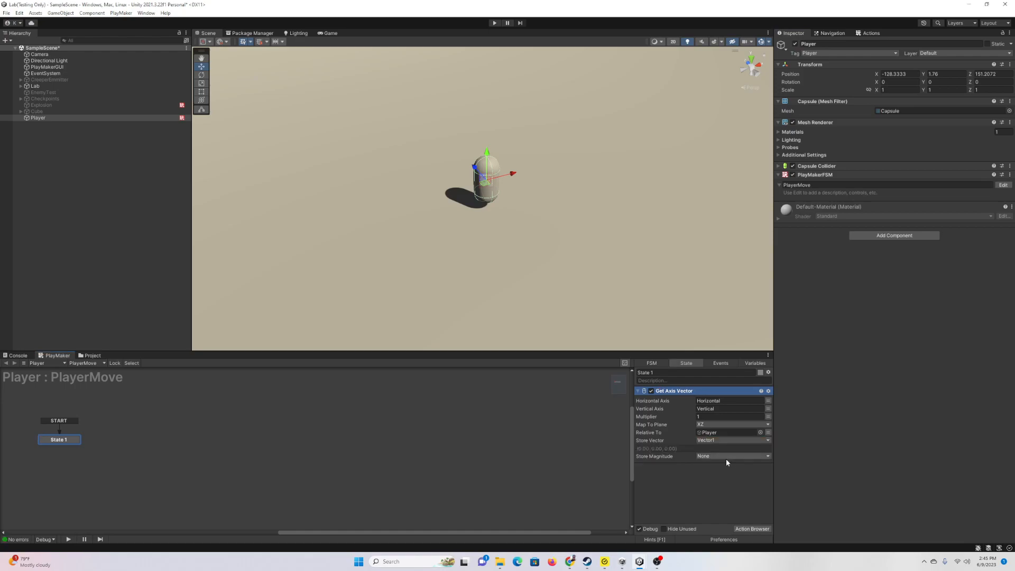
{"action": "left_click", "coordinate": [753, 529]}
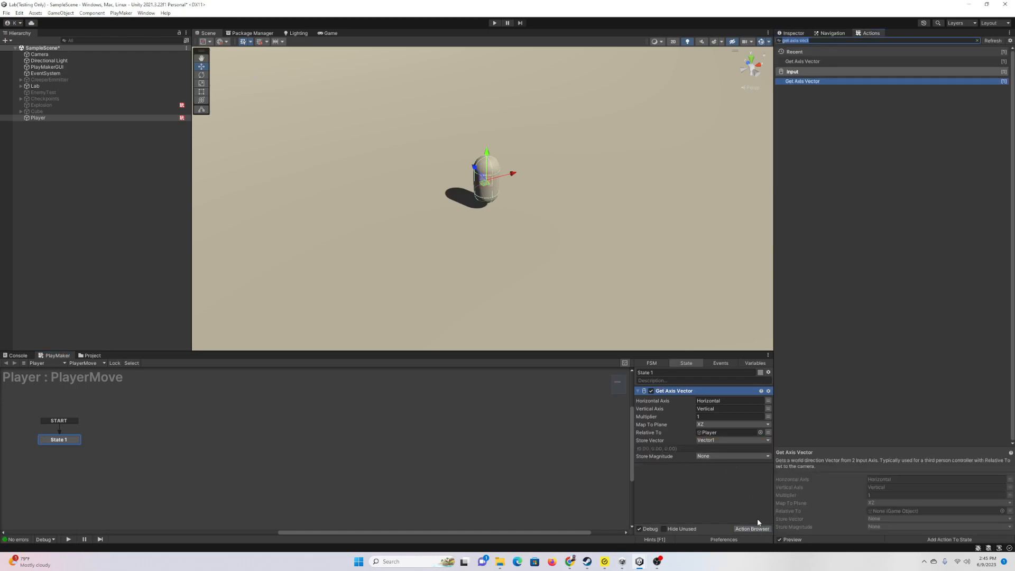
Step: Add Controller Simple Move with its required Character Controller, using Vector1 as the Move Vector
{"action": "type", "text": "controller"}
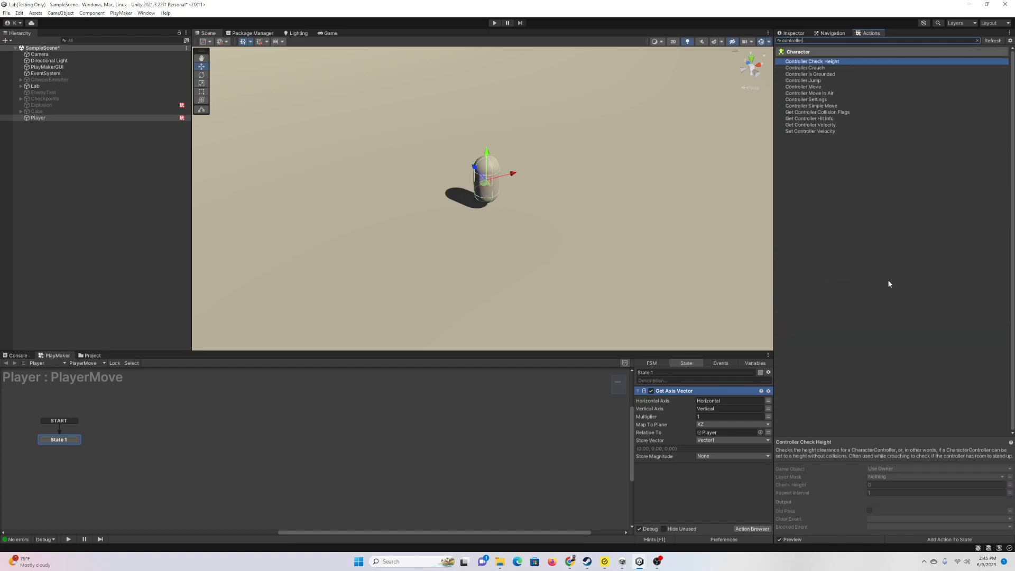
{"action": "type", "text": " s"}
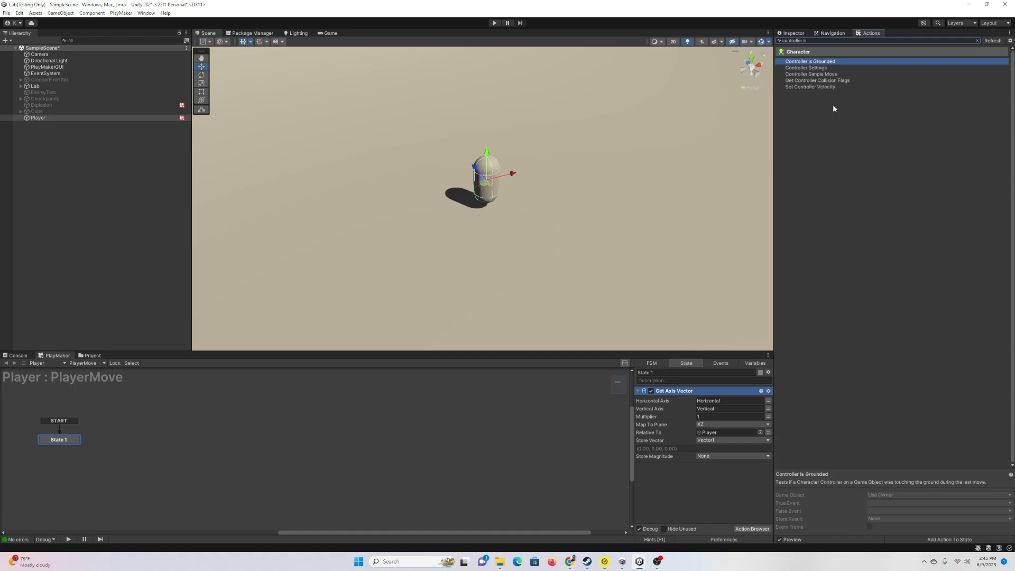
{"action": "double_click", "coordinate": [836, 74]}
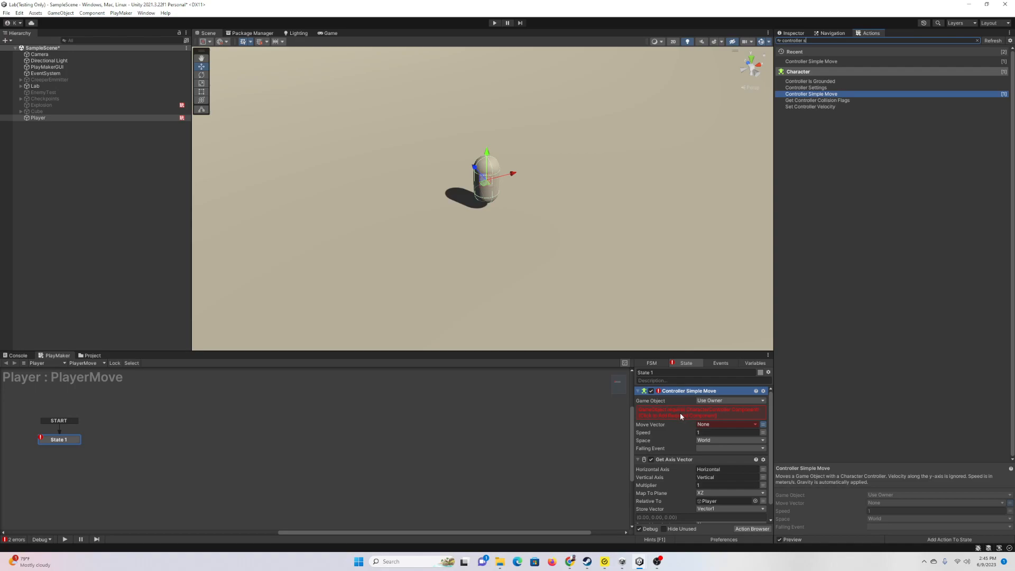
{"action": "left_click", "coordinate": [680, 413]}
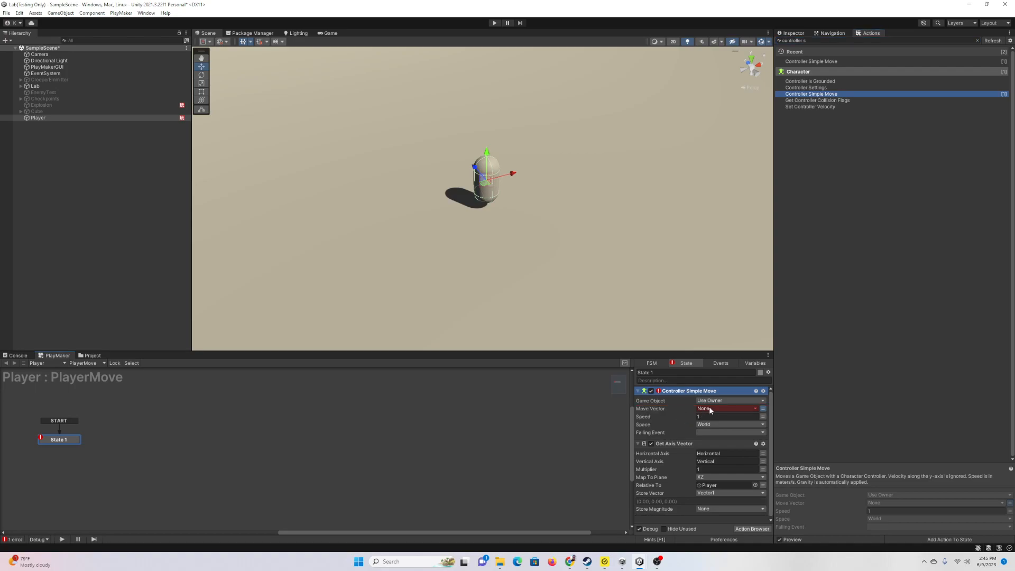
{"action": "left_click", "coordinate": [709, 408]}
{"action": "left_click", "coordinate": [729, 427]}
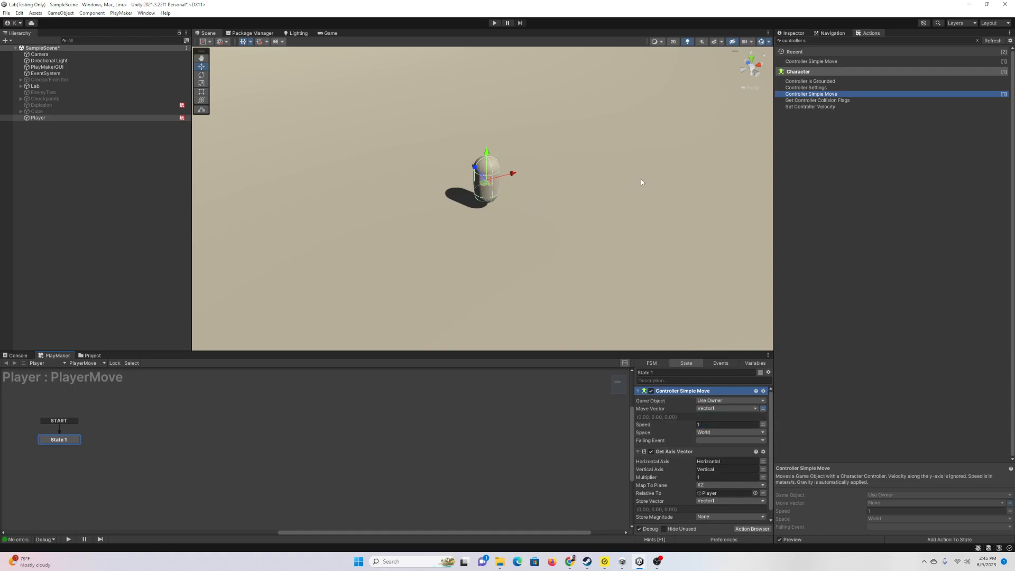
{"action": "left_click", "coordinate": [795, 33]}
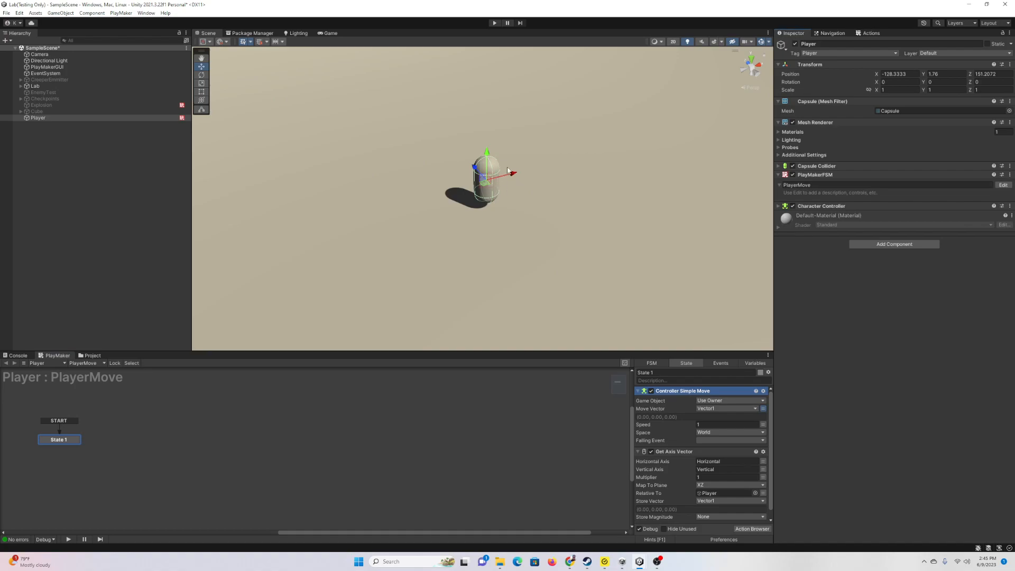
Step: Parent the Camera under Player and zero its X, Y and Z position
{"action": "left_click", "coordinate": [45, 55]}
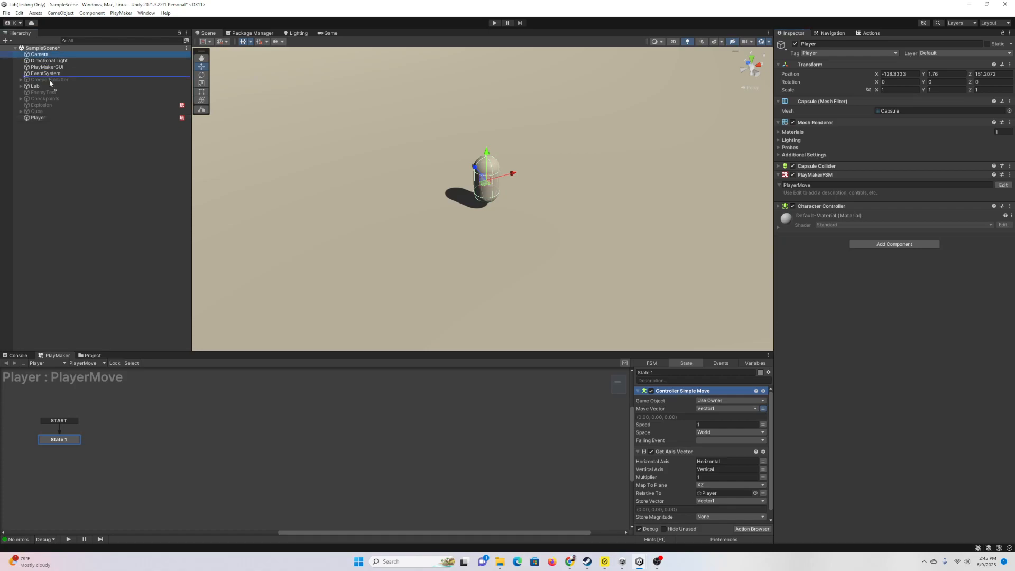
{"action": "left_click_drag", "start_coordinate": [44, 121], "coordinate": [44, 118]}
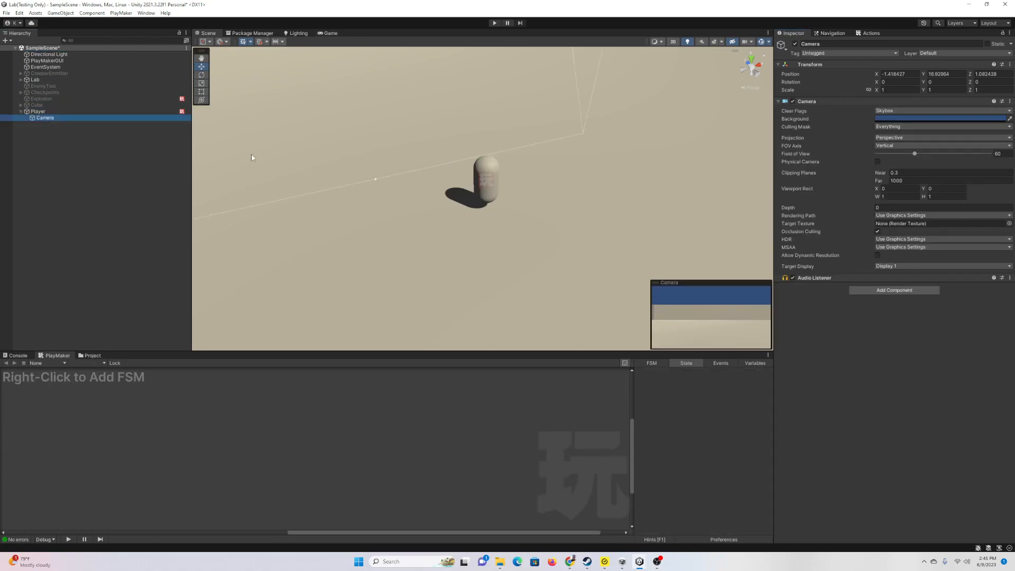
{"action": "left_click", "coordinate": [944, 74]}
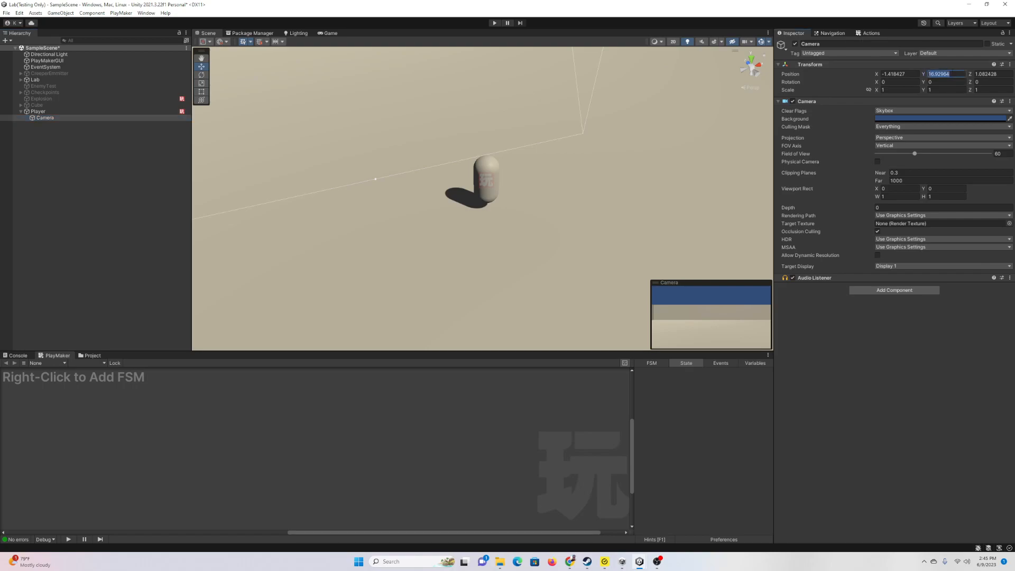
{"action": "type", "text": "0"}
{"action": "left_click", "coordinate": [990, 74]}
{"action": "type", "text": "0"}
{"action": "left_click", "coordinate": [900, 74]}
{"action": "type", "text": "0"}
{"action": "key", "text": "Return"}
Step: Move the camera up and forward to Y 0.591, Z 0.602 near the capsule's top
{"action": "key", "text": "f"}
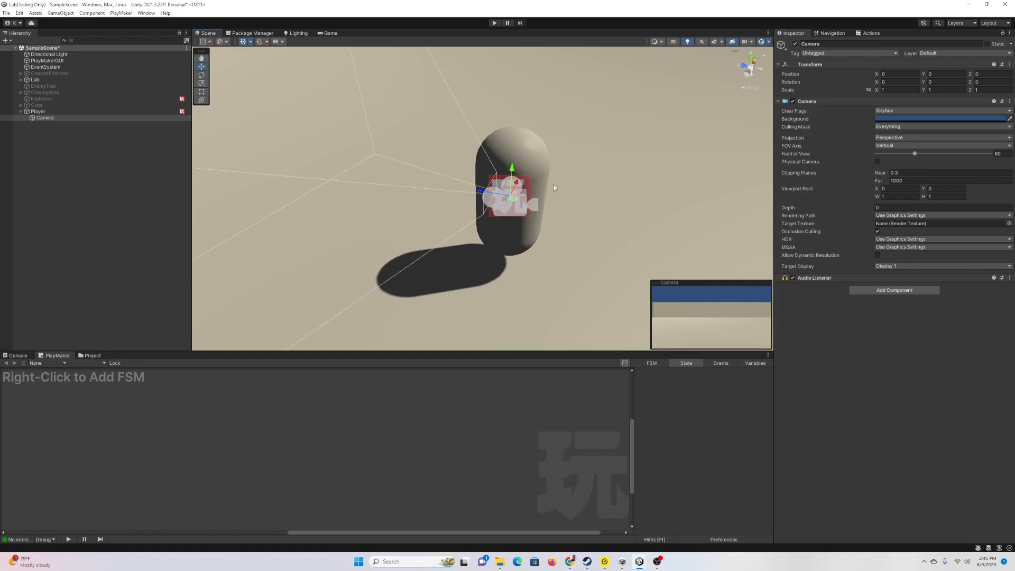
{"action": "left_click_drag", "start_coordinate": [483, 191], "coordinate": [469, 128]}
{"action": "key", "text": "d"}
{"action": "right_click_drag", "start_coordinate": [658, 172], "coordinate": [487, 152]}
{"action": "key", "text": "s"}
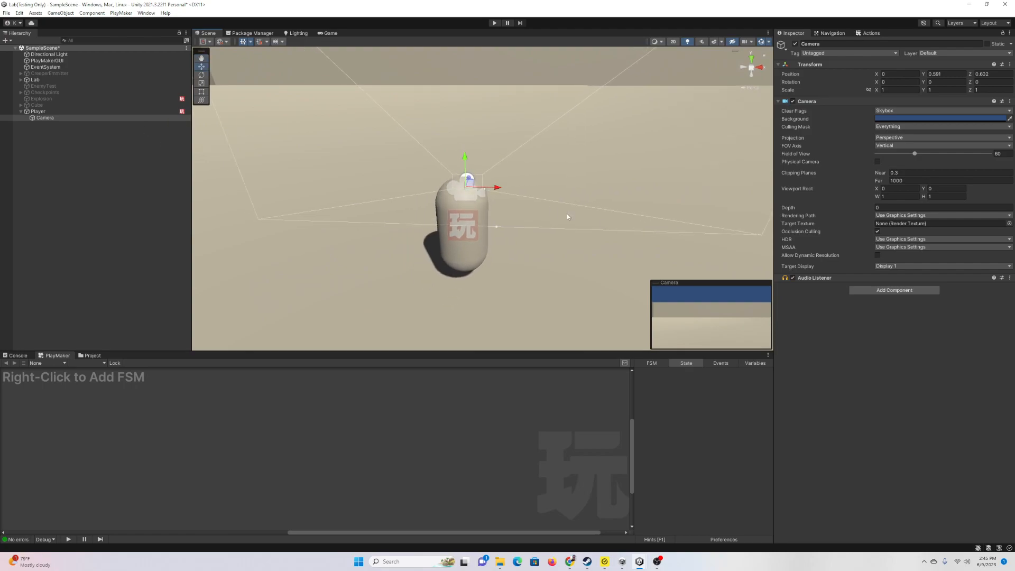
{"action": "left_click", "coordinate": [58, 111]}
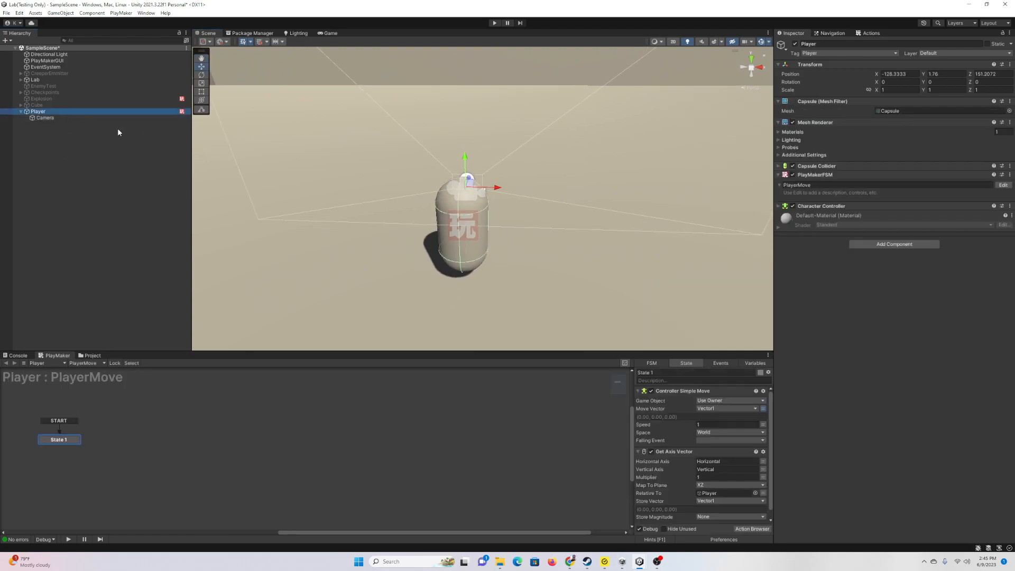
Step: Add a second PlayMakerFSM to Player named PlayerLook
{"action": "left_click", "coordinate": [884, 245]}
{"action": "left_click", "coordinate": [880, 272]}
{"action": "left_click", "coordinate": [809, 225]}
{"action": "type", "text": "PlayerLook"}
{"action": "key", "text": "Return"}
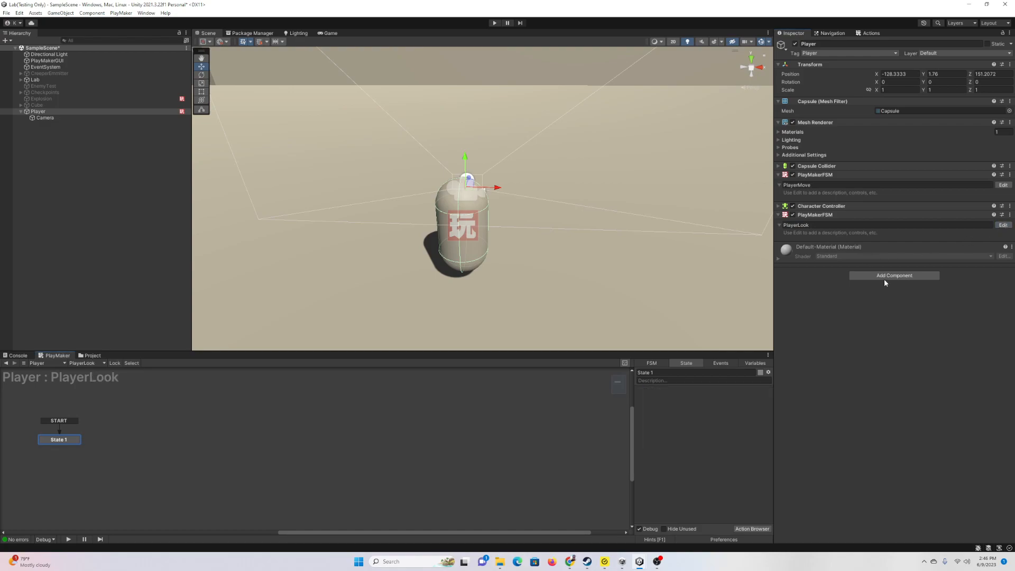
Step: Add two Mouse Look actions to PlayerLook's State 1
{"action": "left_click", "coordinate": [761, 528]}
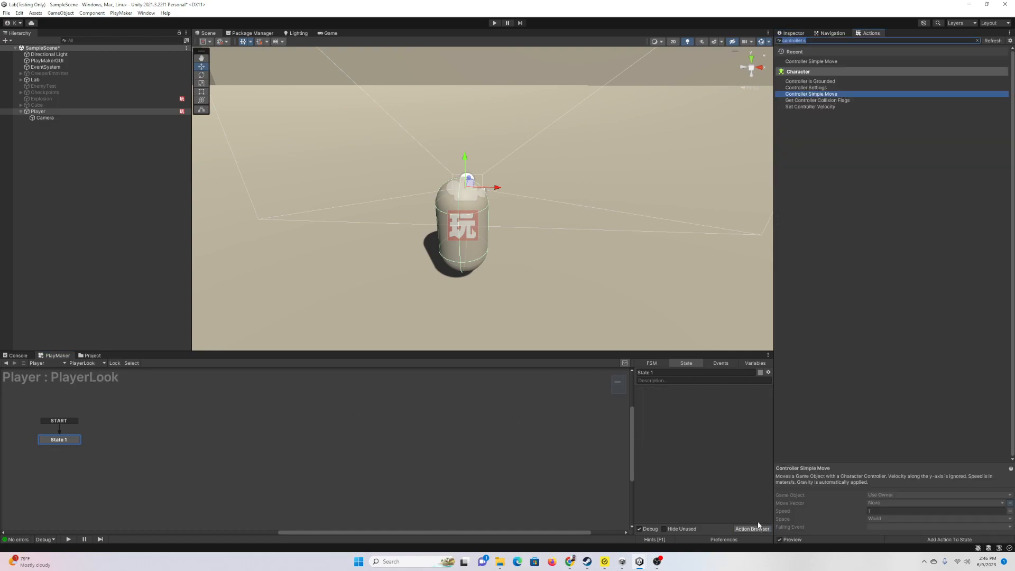
{"action": "type", "text": "mouse look"}
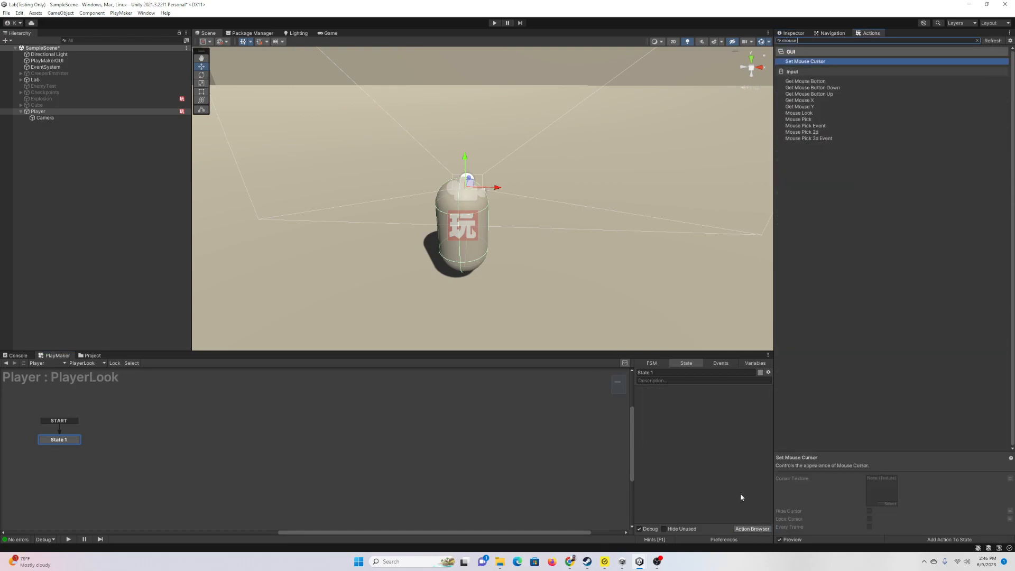
{"action": "key", "text": "Return"}
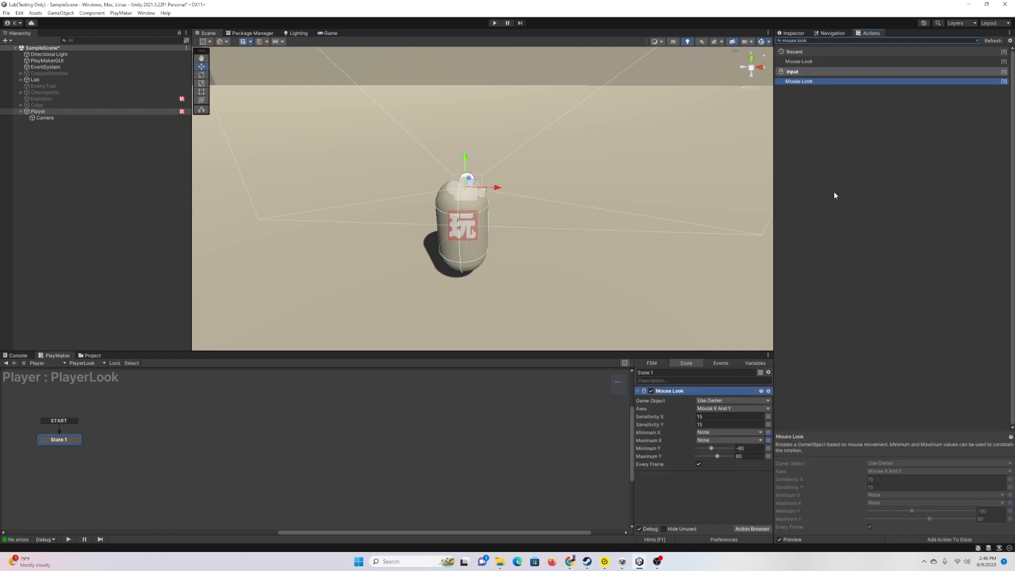
{"action": "double_click", "coordinate": [801, 61]}
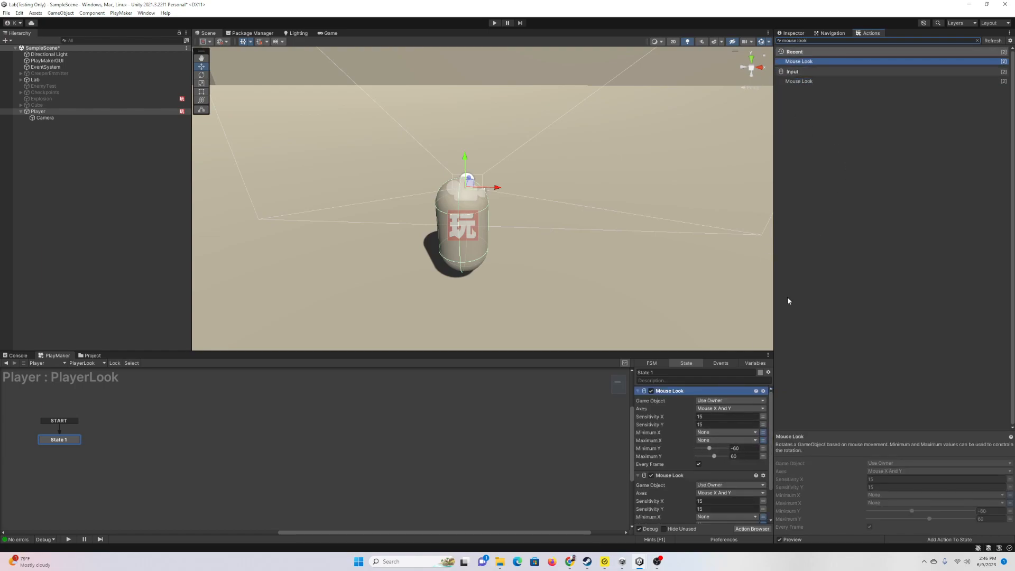
Step: Add Set Mouse Cursor with Hide Cursor and Every Frame, placed below both Mouse Looks
{"action": "left_click", "coordinate": [823, 39]}
{"action": "type", "text": "curso"}
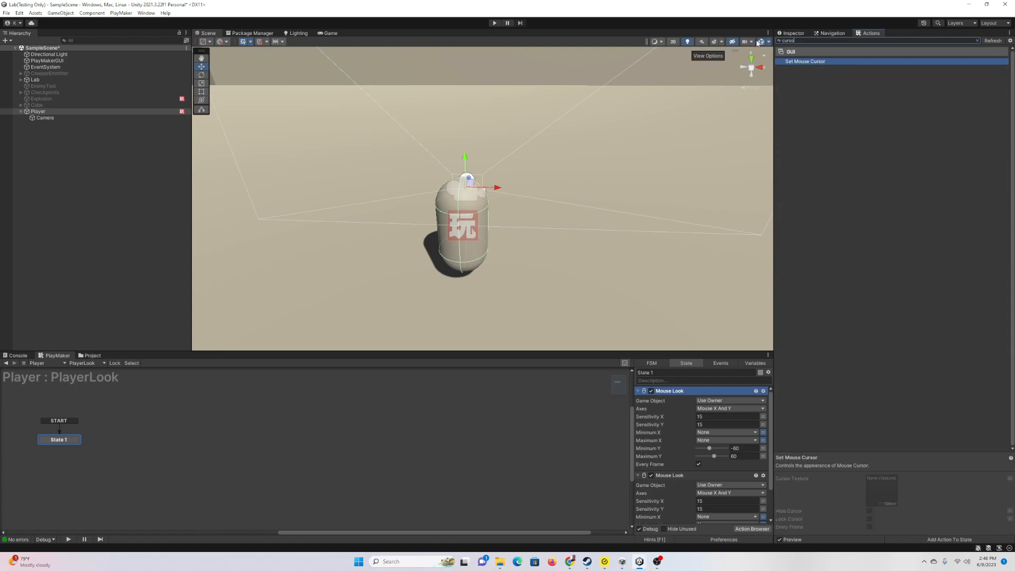
{"action": "key", "text": "Return"}
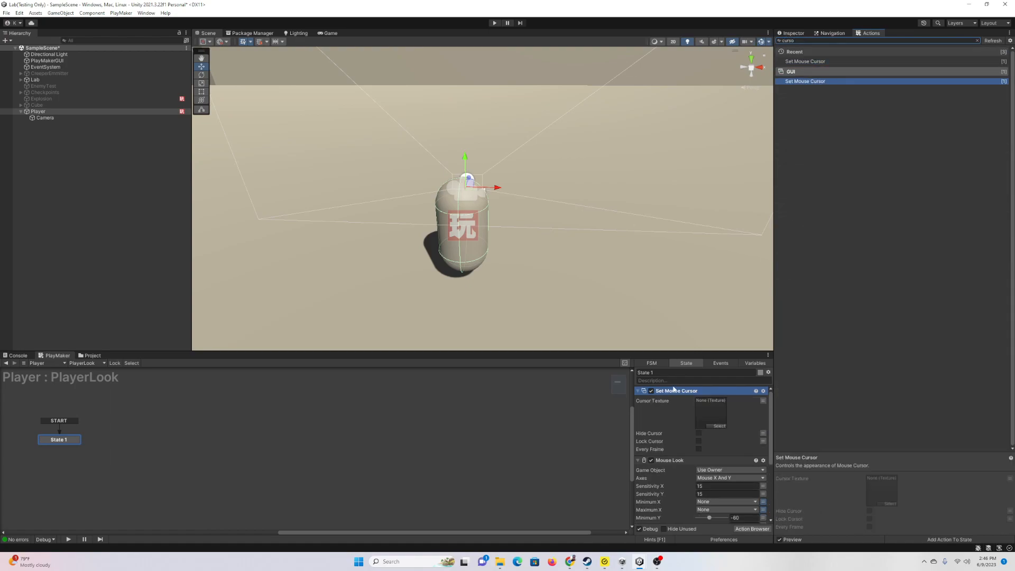
{"action": "left_click", "coordinate": [699, 435]}
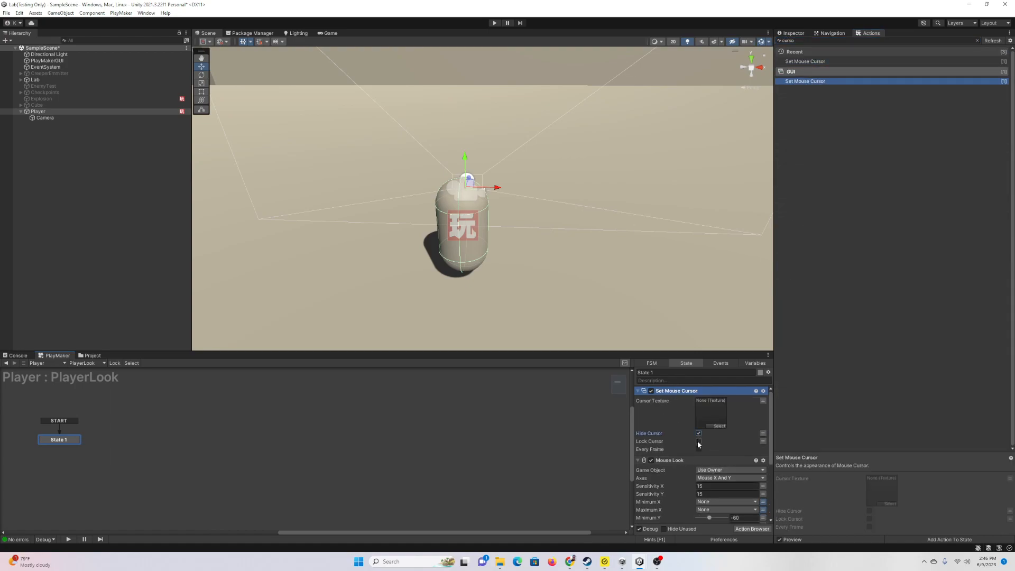
{"action": "left_click", "coordinate": [699, 449]}
{"action": "left_click", "coordinate": [639, 461]}
{"action": "left_click", "coordinate": [639, 469]}
{"action": "left_click_drag", "start_coordinate": [674, 393], "coordinate": [681, 474]}
{"action": "left_click", "coordinate": [639, 391]}
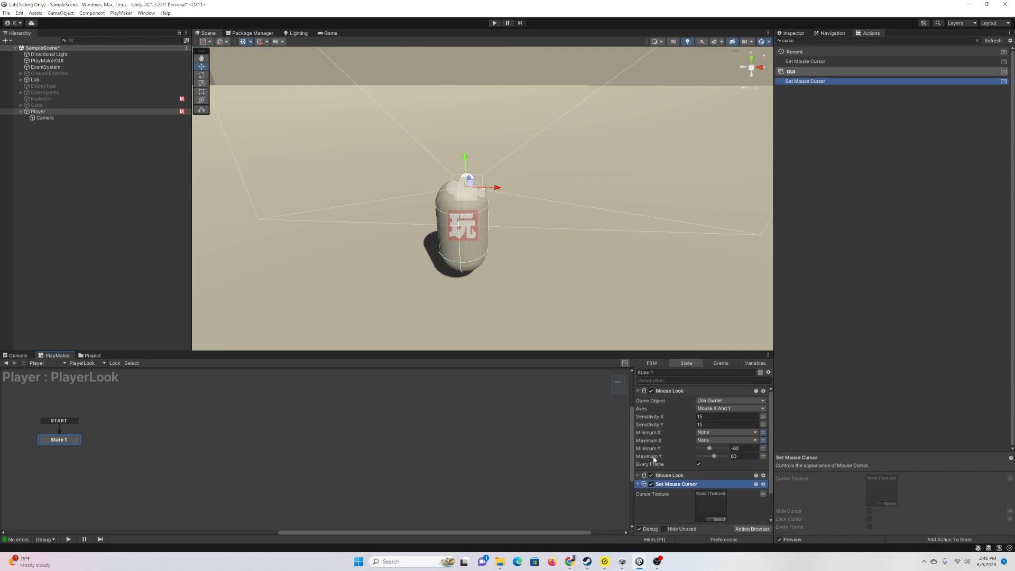
{"action": "left_click_drag", "start_coordinate": [655, 352], "coordinate": [655, 237]}
Step: Limit the first Mouse Look's axes to Mouse X
{"action": "left_click", "coordinate": [639, 360]}
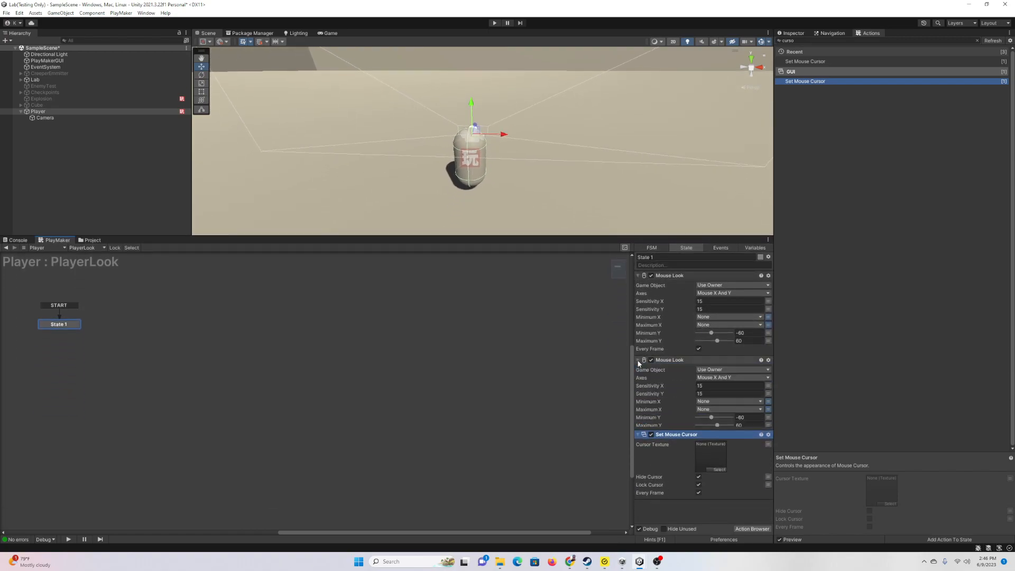
{"action": "left_click", "coordinate": [715, 294]}
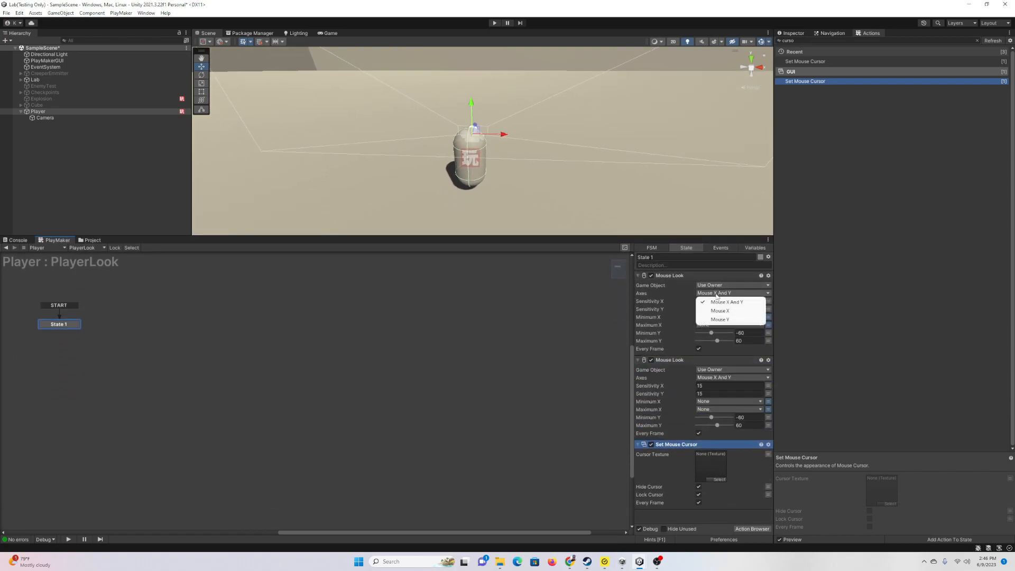
{"action": "left_click", "coordinate": [711, 312]}
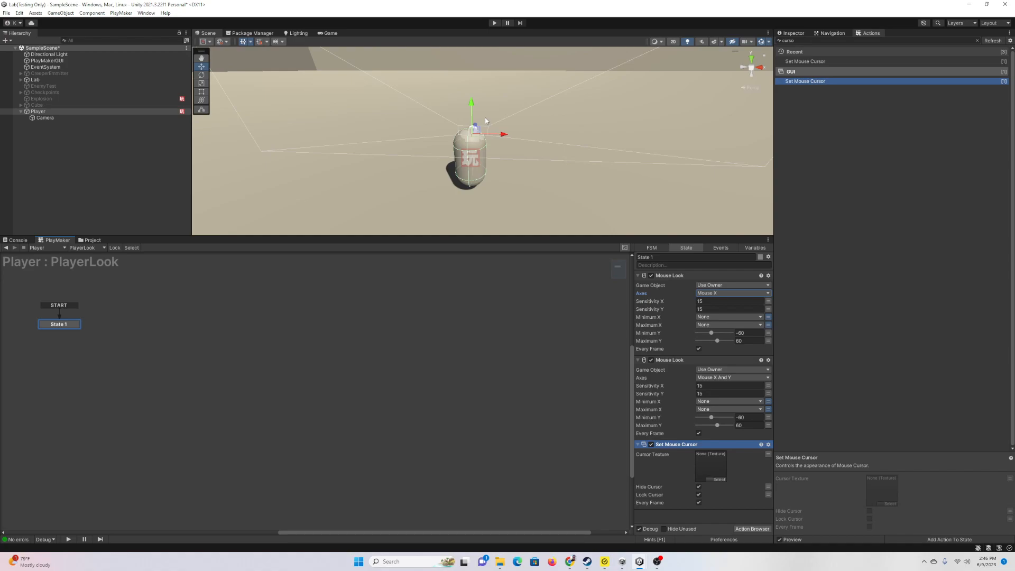
Step: Set the second Mouse Look to Mouse Y, targeting the Camera as a specific game object
{"action": "left_click", "coordinate": [721, 377]}
{"action": "left_click", "coordinate": [720, 395]}
{"action": "left_click", "coordinate": [728, 370]}
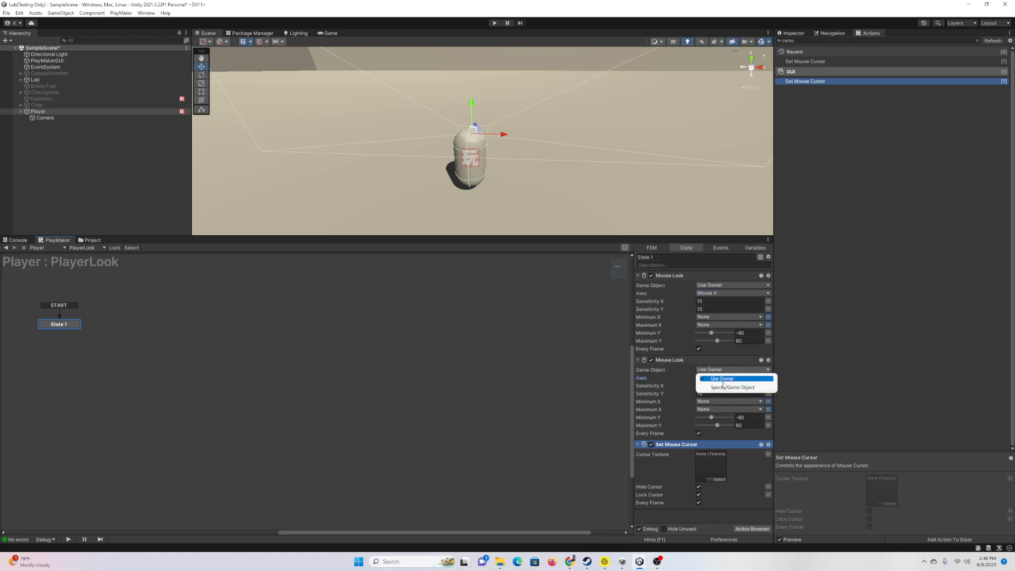
{"action": "left_click", "coordinate": [724, 388]}
{"action": "left_click_drag", "start_coordinate": [45, 118], "coordinate": [719, 378]}
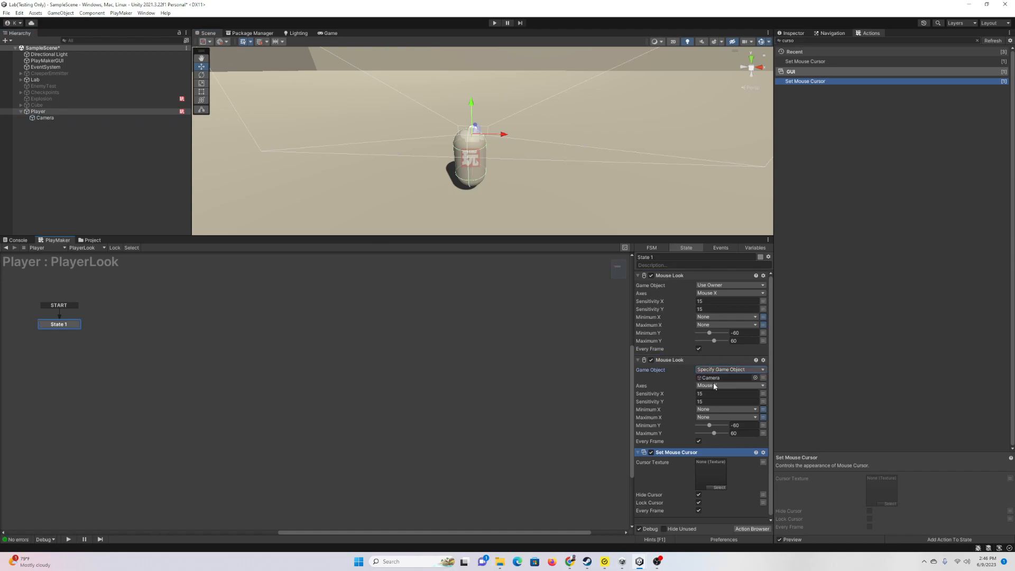
{"action": "left_click", "coordinate": [638, 360]}
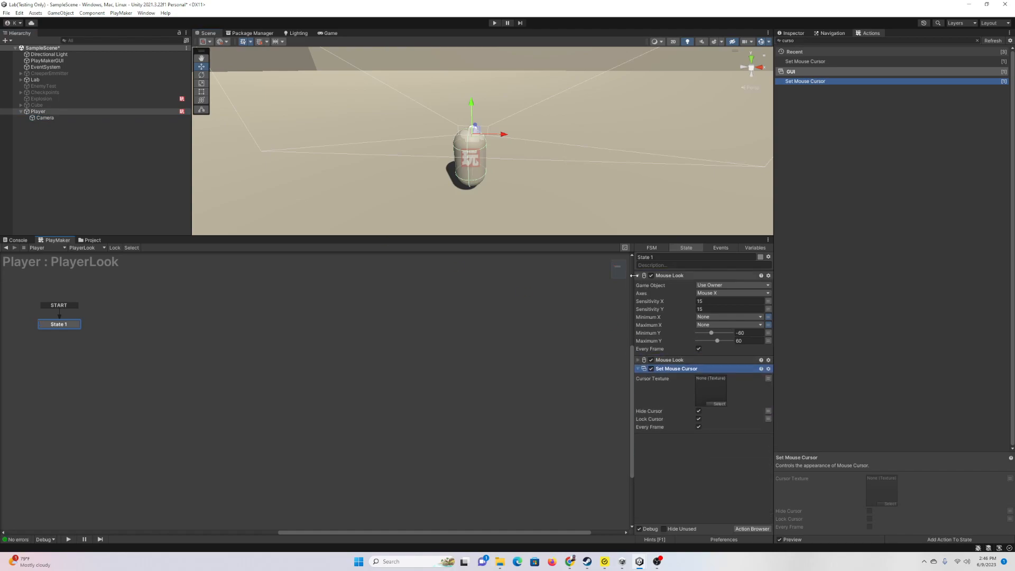
{"action": "left_click", "coordinate": [637, 276]}
Step: Add a Cube (1) near the scene centre and set its Scale Y to 5
{"action": "left_click_drag", "start_coordinate": [592, 236], "coordinate": [563, 379]}
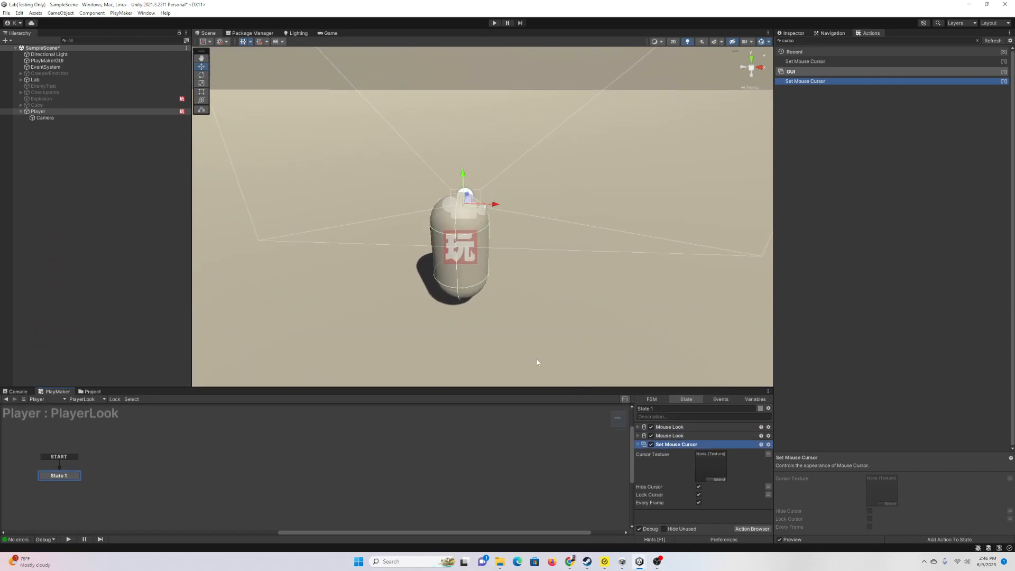
{"action": "right_click", "coordinate": [73, 180]}
{"action": "mouse_move", "coordinate": [147, 284]}
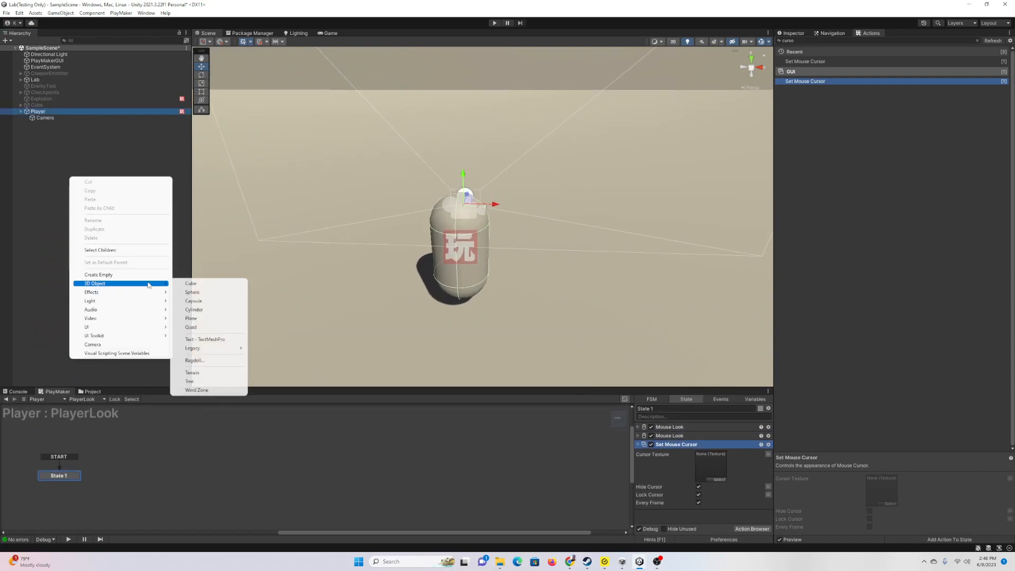
{"action": "left_click", "coordinate": [179, 285]}
{"action": "scroll", "coordinate": [473, 229], "scroll_direction": "down", "scroll_amount": 5}
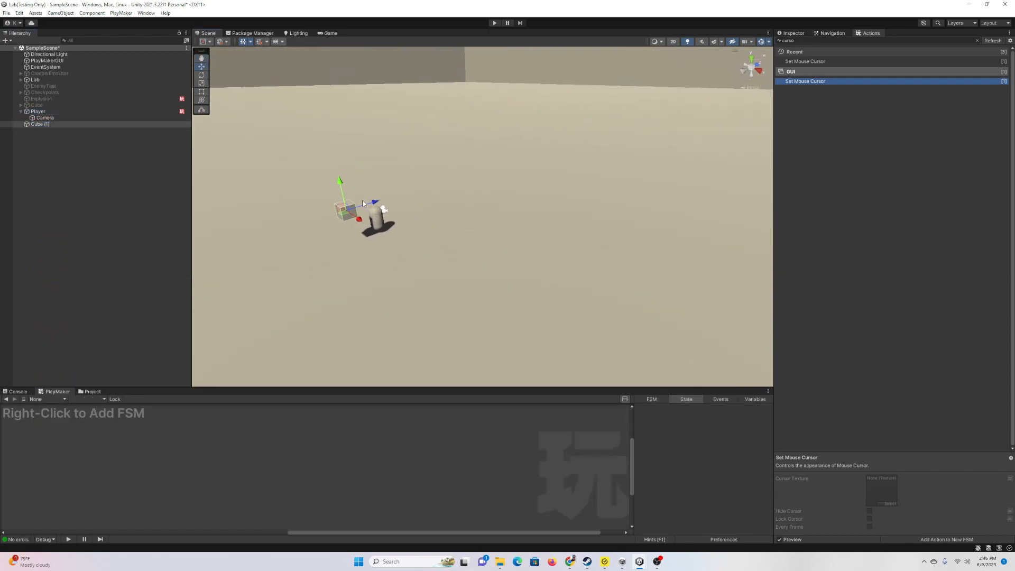
{"action": "left_click_drag", "start_coordinate": [381, 207], "coordinate": [536, 170]}
{"action": "left_click", "coordinate": [793, 33]}
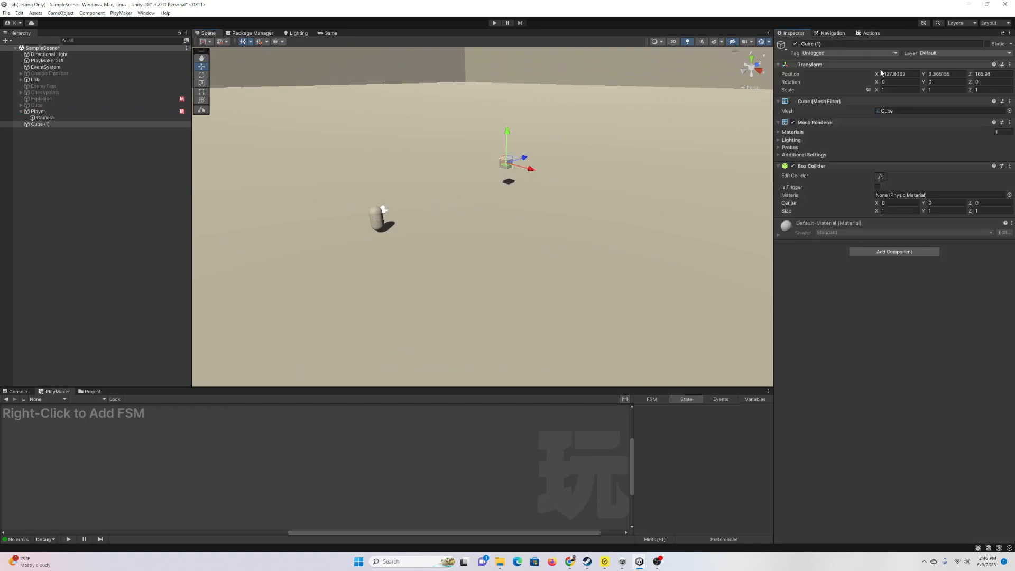
{"action": "left_click", "coordinate": [941, 89]}
{"action": "type", "text": "5"}
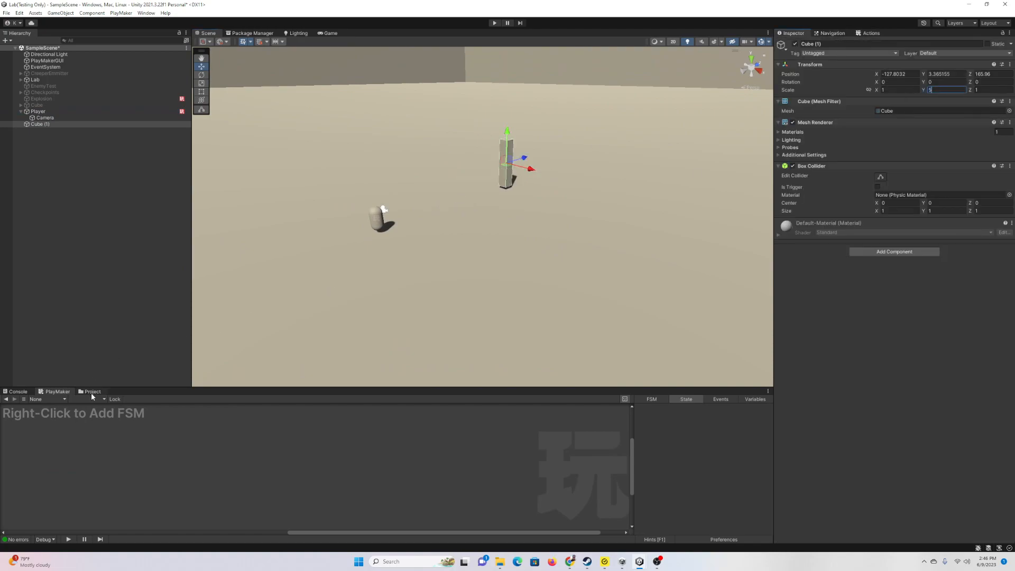
Step: Apply the Red material to the pillar and start the game in the Game view
{"action": "left_click", "coordinate": [92, 391]}
{"action": "left_click_drag", "start_coordinate": [130, 429], "coordinate": [181, 498]}
{"action": "double_click", "coordinate": [101, 429]}
{"action": "left_click_drag", "start_coordinate": [161, 428], "coordinate": [506, 161]}
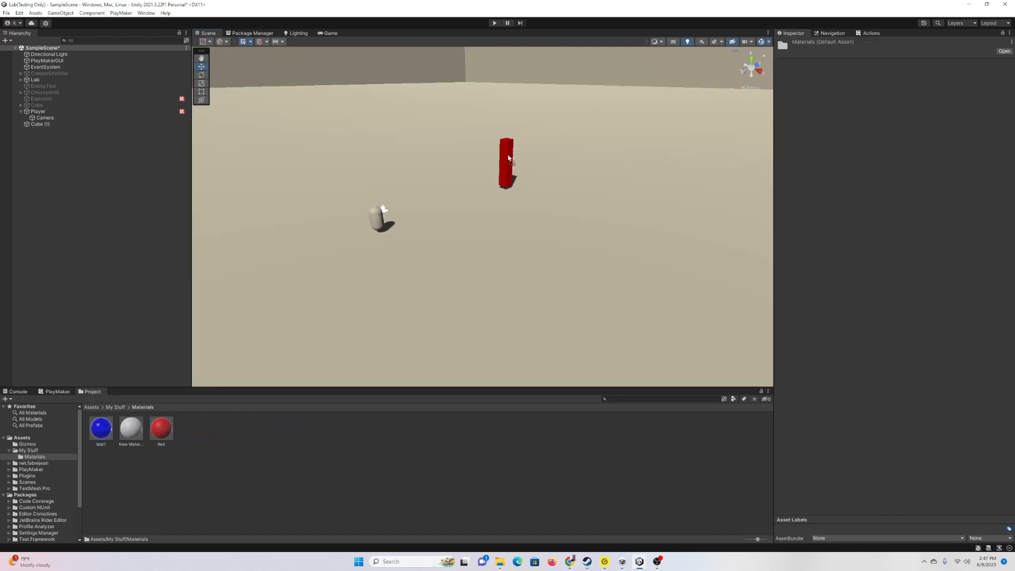
{"action": "left_click", "coordinate": [325, 33]}
{"action": "left_click", "coordinate": [494, 22]}
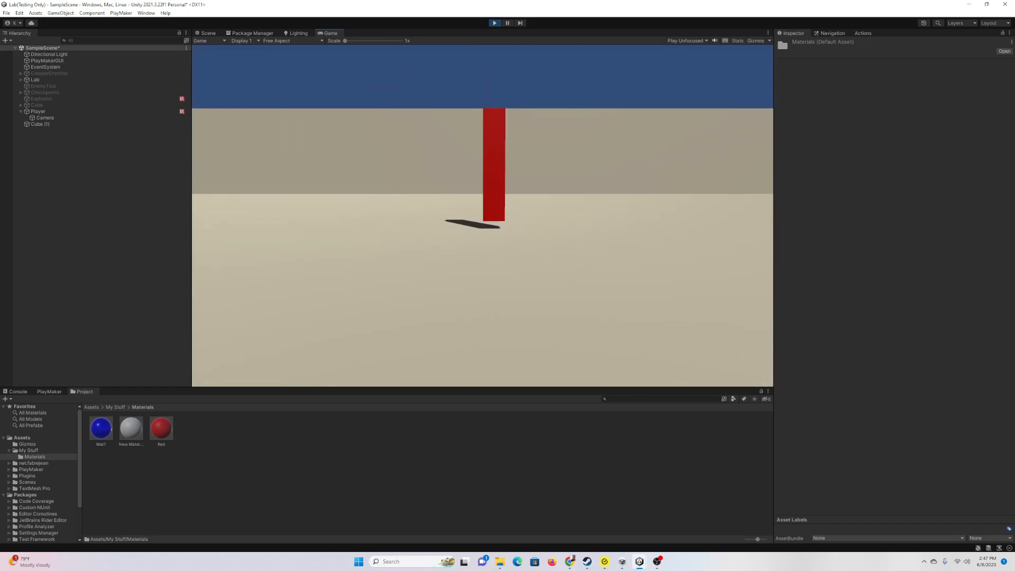
Step: Stop play and set PlayerMove's Controller Simple Move Speed to 5
{"action": "key", "text": "Escape"}
{"action": "left_click", "coordinate": [494, 22]}
{"action": "left_click", "coordinate": [148, 112]}
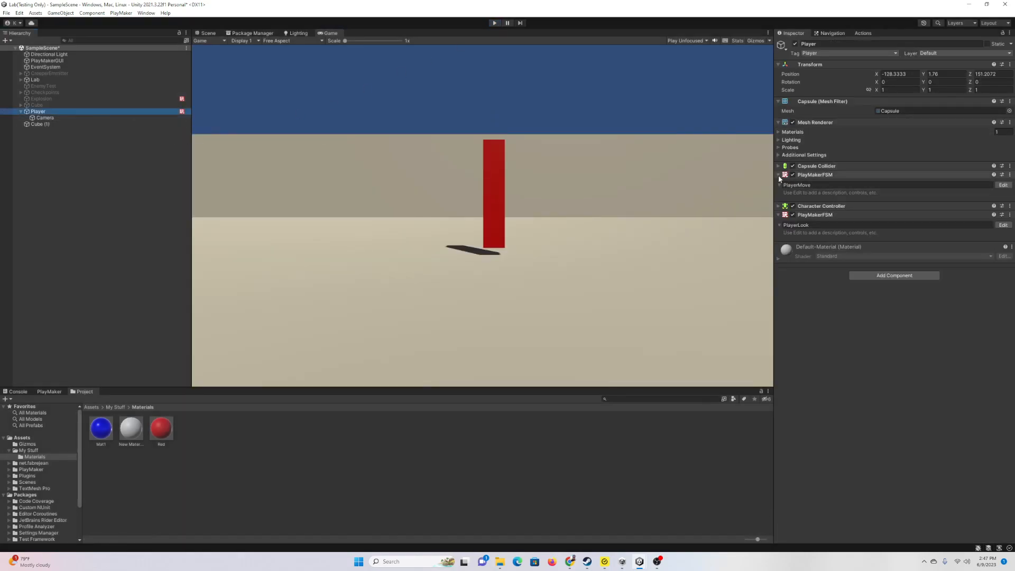
{"action": "left_click", "coordinate": [1004, 184]}
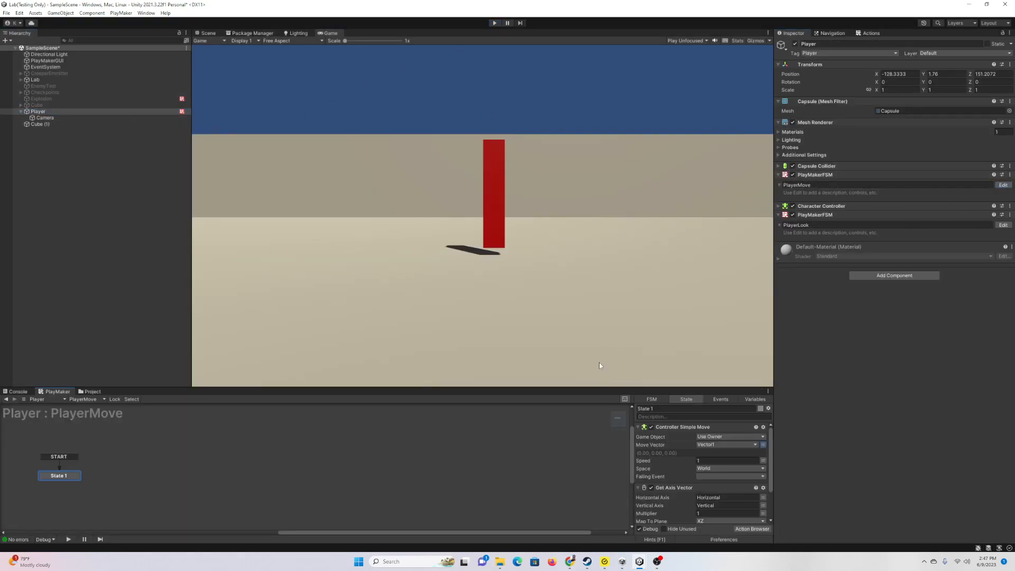
{"action": "left_click_drag", "start_coordinate": [590, 388], "coordinate": [590, 262]}
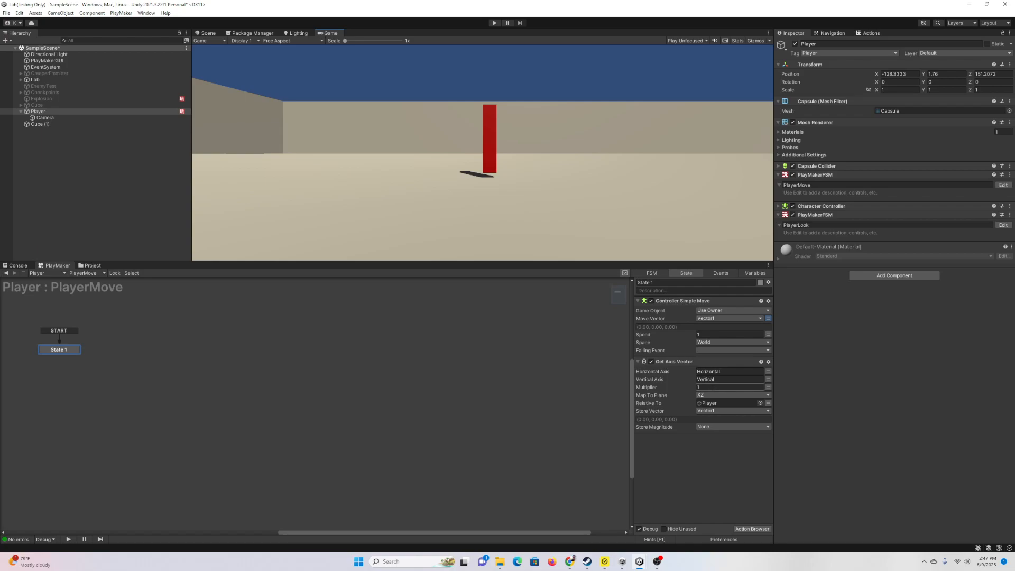
{"action": "left_click", "coordinate": [717, 335]}
Step: Play the game, test player movement with W, A, S and D, then stop
{"action": "left_click_drag", "start_coordinate": [555, 262], "coordinate": [544, 393]}
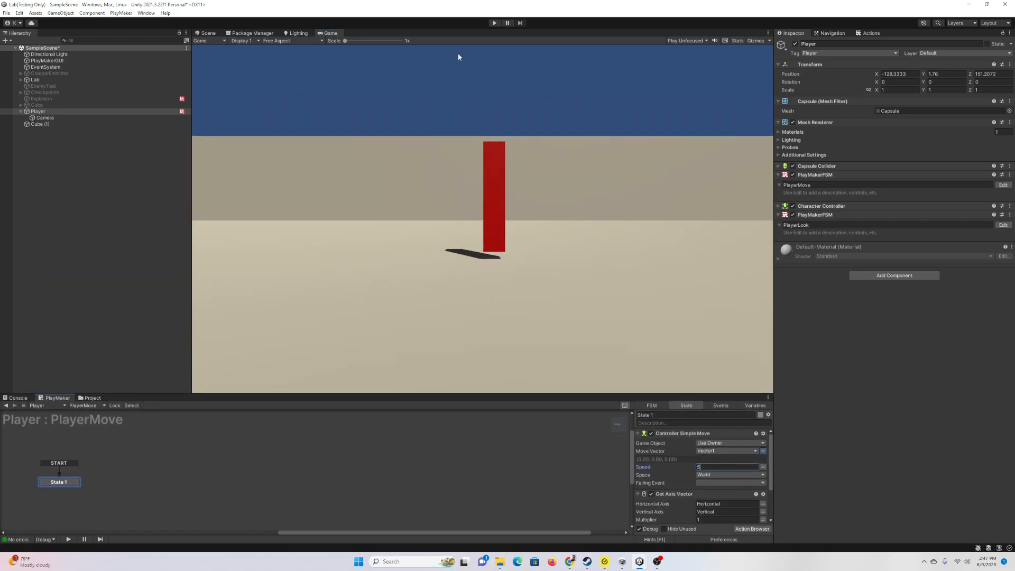
{"action": "left_click", "coordinate": [494, 22]}
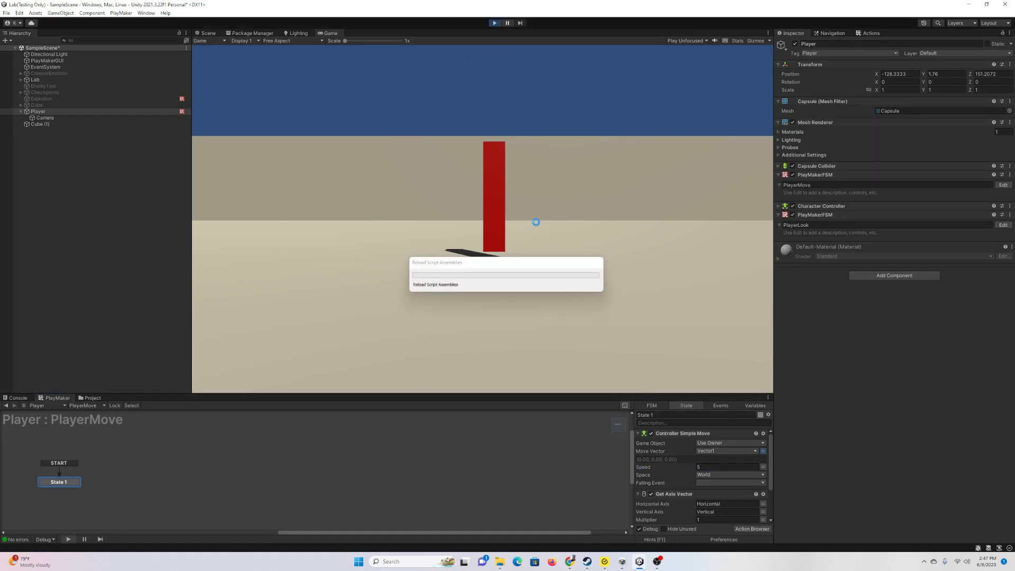
{"action": "left_click", "coordinate": [566, 221]}
{"action": "key", "text": "w"}
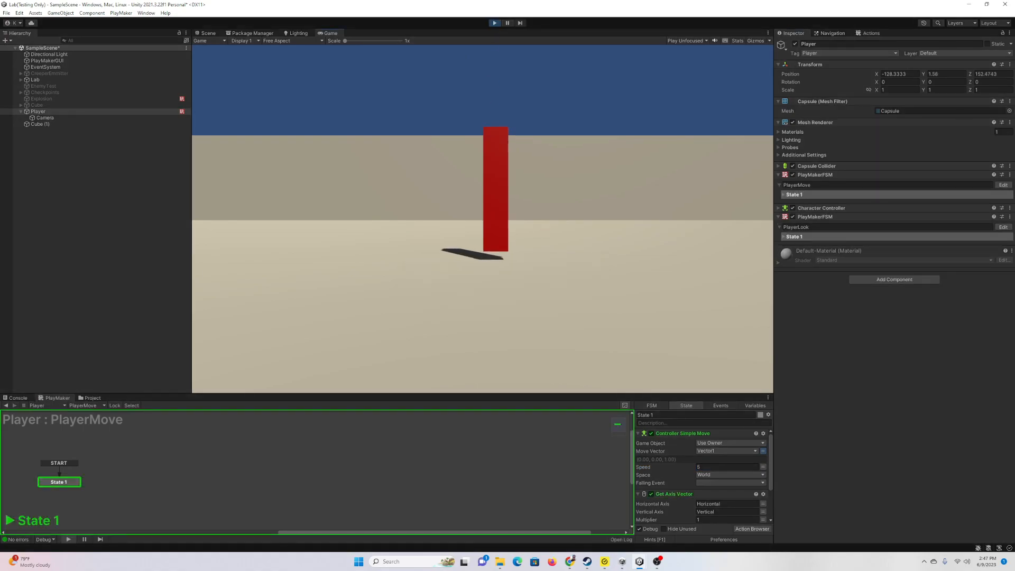
{"action": "key", "text": "d"}
{"action": "key", "text": "s"}
{"action": "key", "text": "w"}
{"action": "key", "text": "a"}
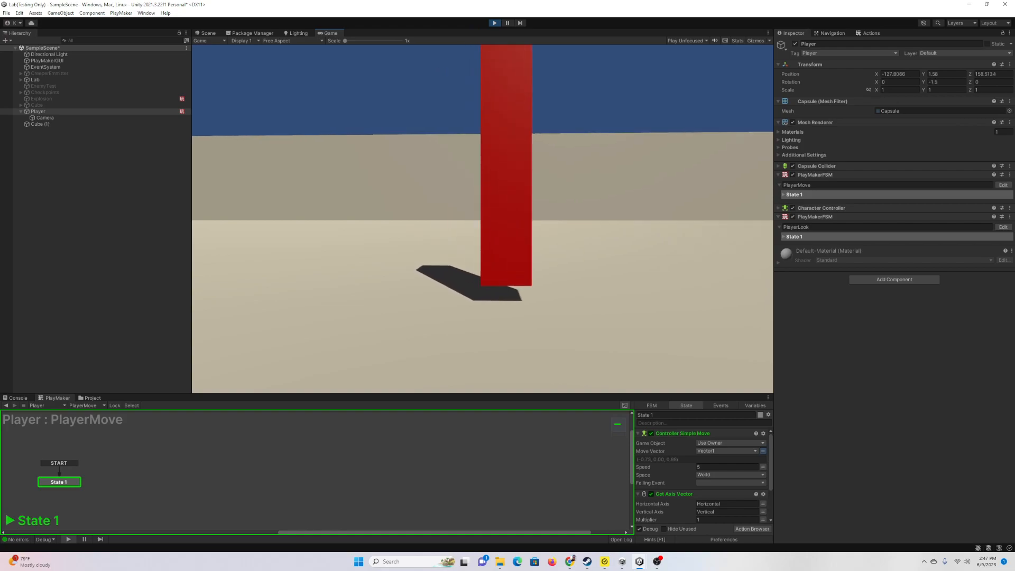
{"action": "key", "text": "s"}
{"action": "key", "text": "d"}
{"action": "key", "text": "Escape"}
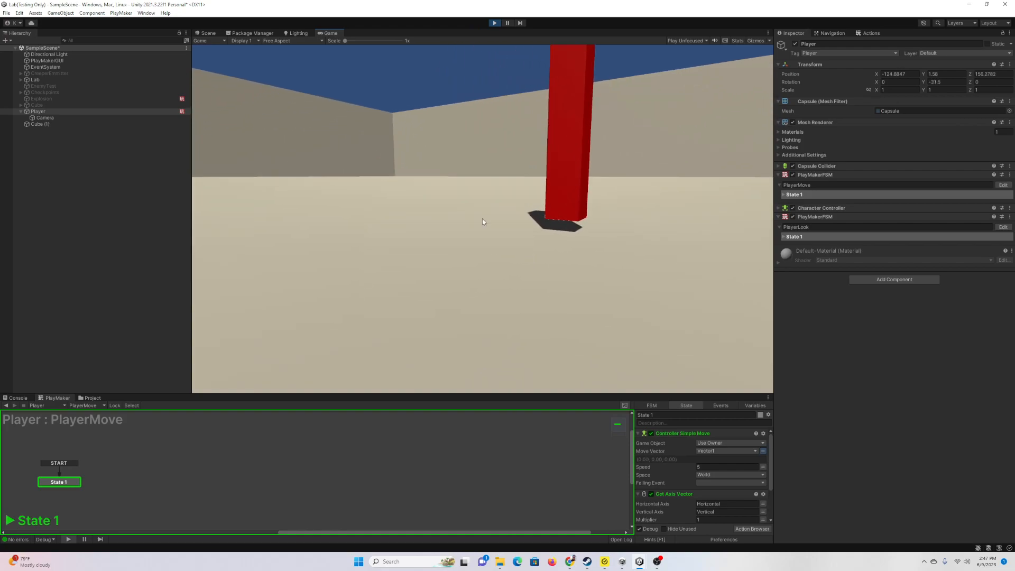
{"action": "left_click", "coordinate": [493, 24]}
{"action": "left_click_drag", "start_coordinate": [558, 394], "coordinate": [564, 272]}
Step: Make Controller Simple Move's Speed use a new float variable, PlayerSpeed
{"action": "left_click", "coordinate": [768, 347]}
{"action": "left_click", "coordinate": [730, 345]}
{"action": "left_click", "coordinate": [714, 355]}
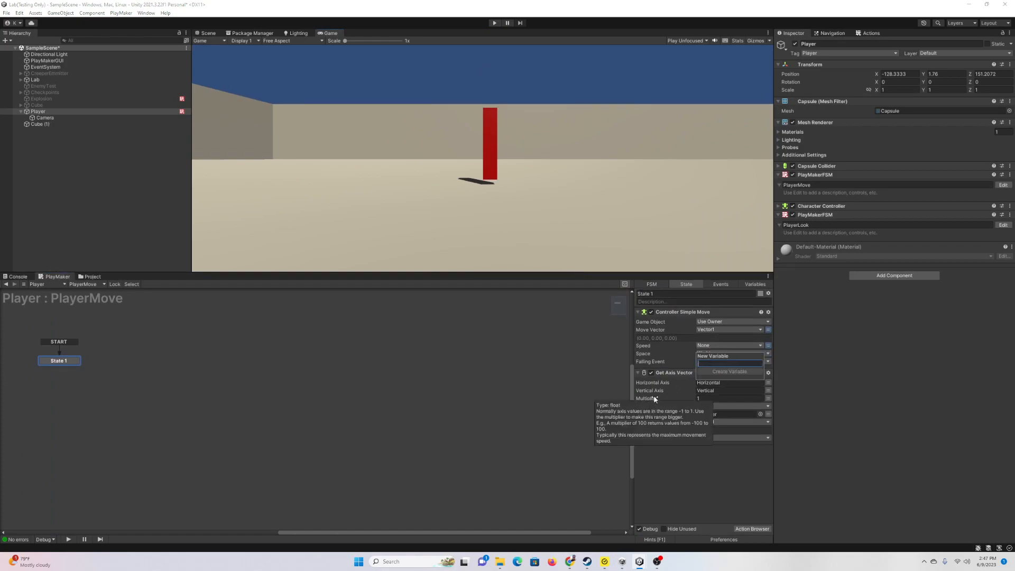
{"action": "type", "text": "PlayerSpeed"}
{"action": "key", "text": "Return"}
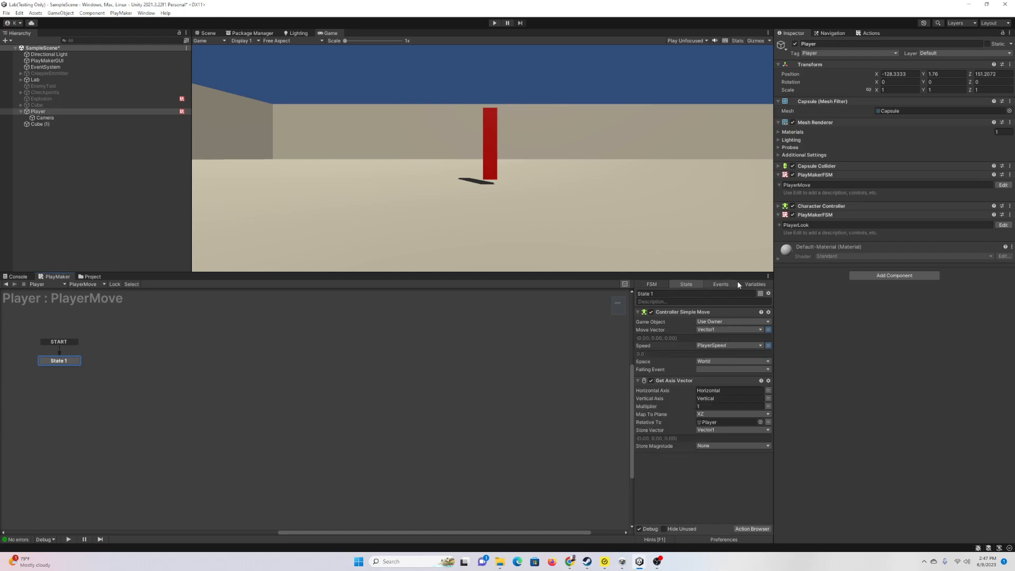
Step: Expose PlayerSpeed as an Input on PlayerMove and set it to 7 on Player
{"action": "left_click", "coordinate": [754, 285]}
{"action": "left_click", "coordinate": [673, 312]}
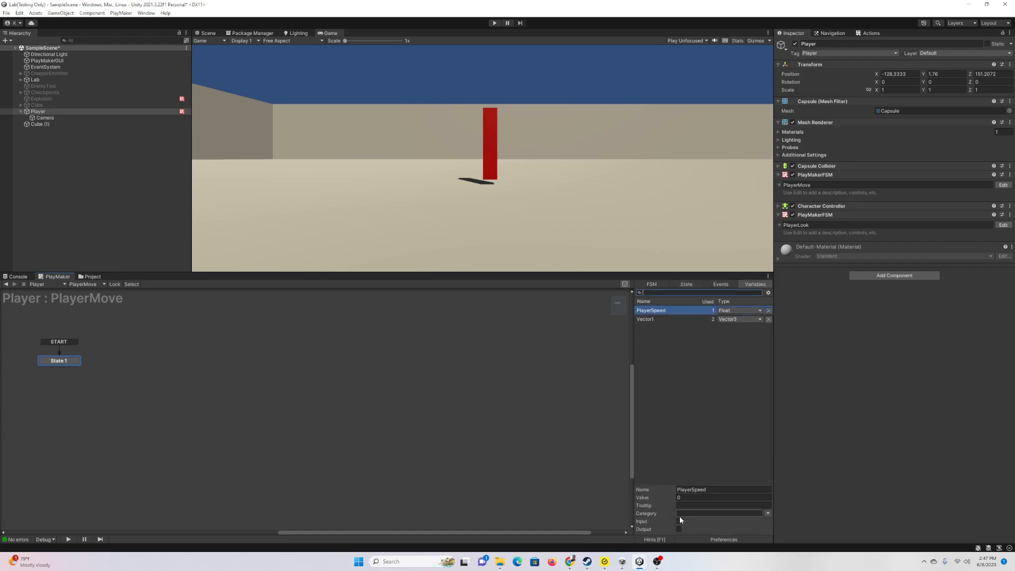
{"action": "left_click", "coordinate": [679, 522]}
{"action": "left_click", "coordinate": [878, 206]}
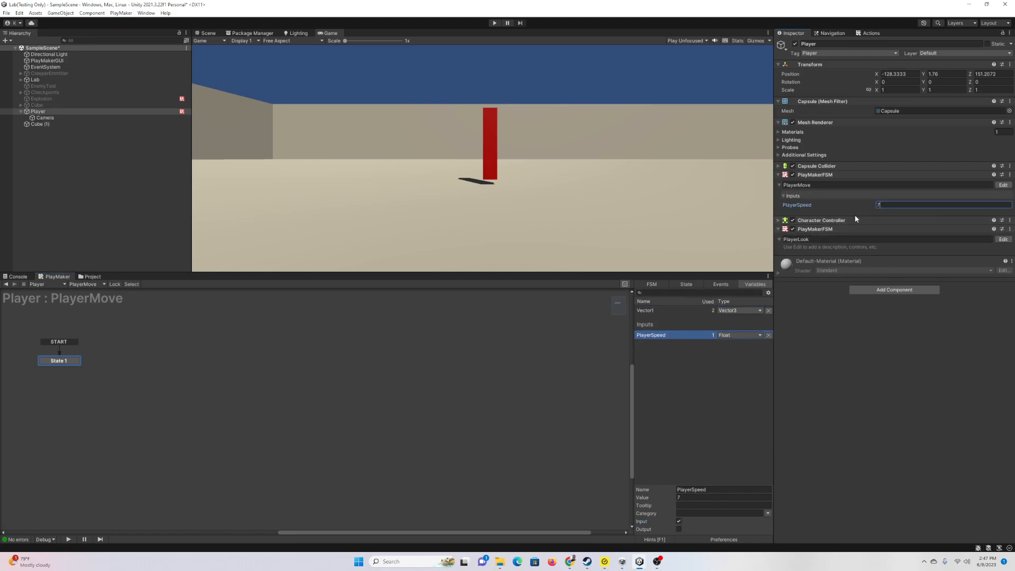
{"action": "left_click", "coordinate": [726, 385]}
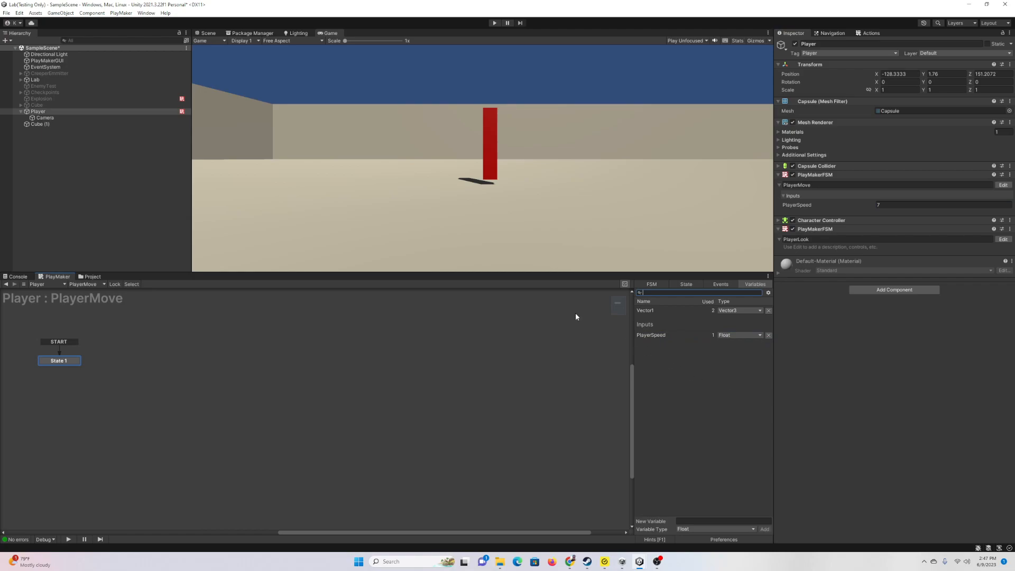
{"action": "left_click_drag", "start_coordinate": [542, 274], "coordinate": [462, 436]}
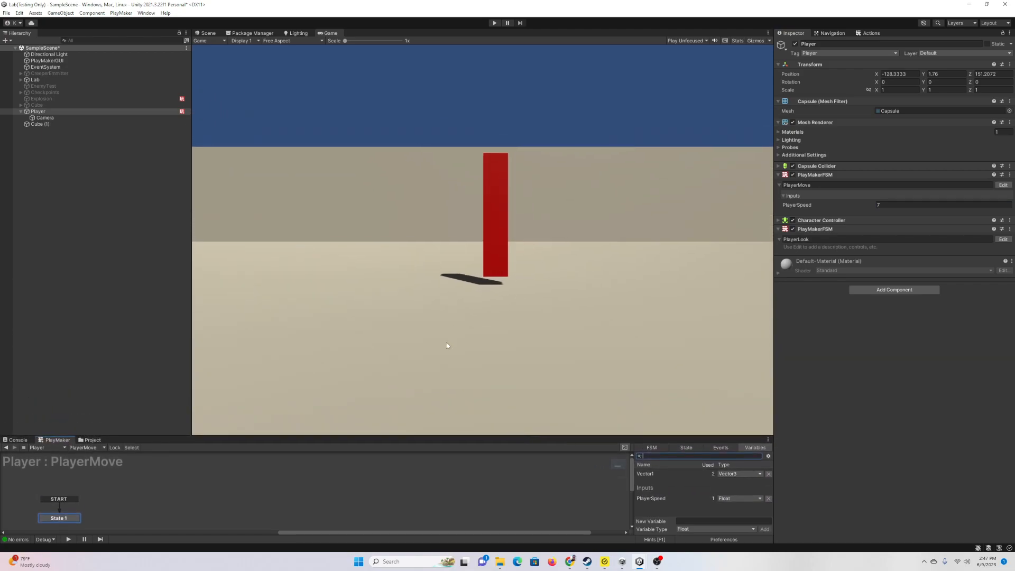
Step: Add a third PlayMaker FSM named Health to the Player and open it for editing
{"action": "left_click", "coordinate": [888, 291]}
{"action": "left_click", "coordinate": [876, 318]}
{"action": "left_click", "coordinate": [800, 270]}
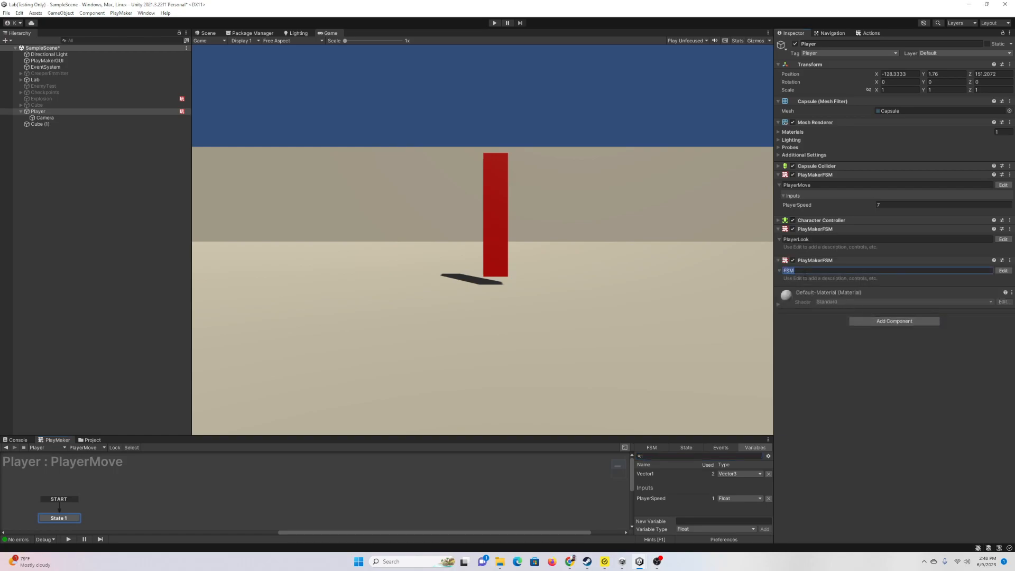
{"action": "type", "text": "Health"}
{"action": "left_click", "coordinate": [1009, 271]}
{"action": "left_click_drag", "start_coordinate": [499, 436], "coordinate": [476, 331]}
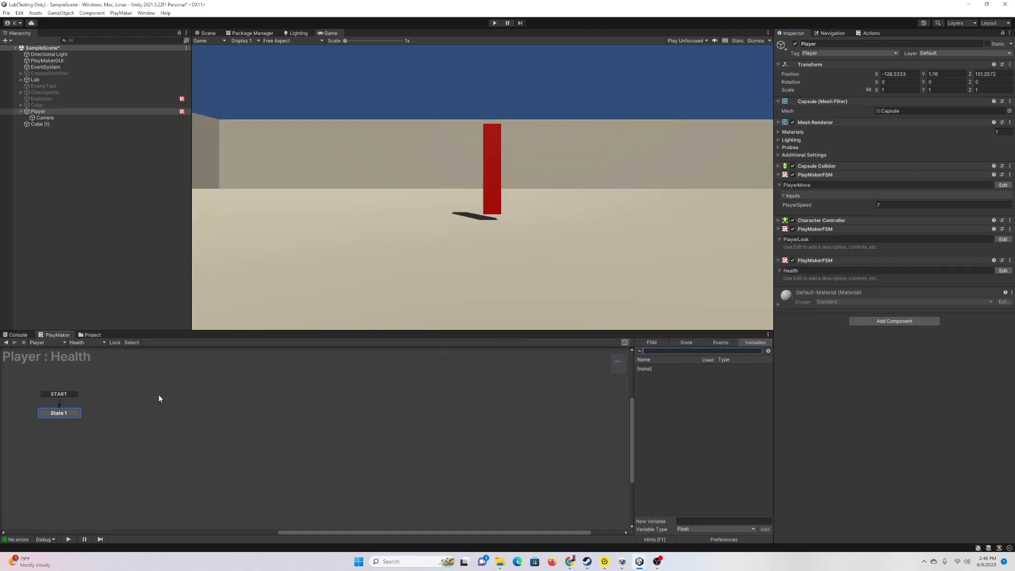
{"action": "left_click", "coordinate": [66, 415]}
Step: Create an Int variable Health, mark it as Input, and set it to 100
{"action": "left_click", "coordinate": [749, 344]}
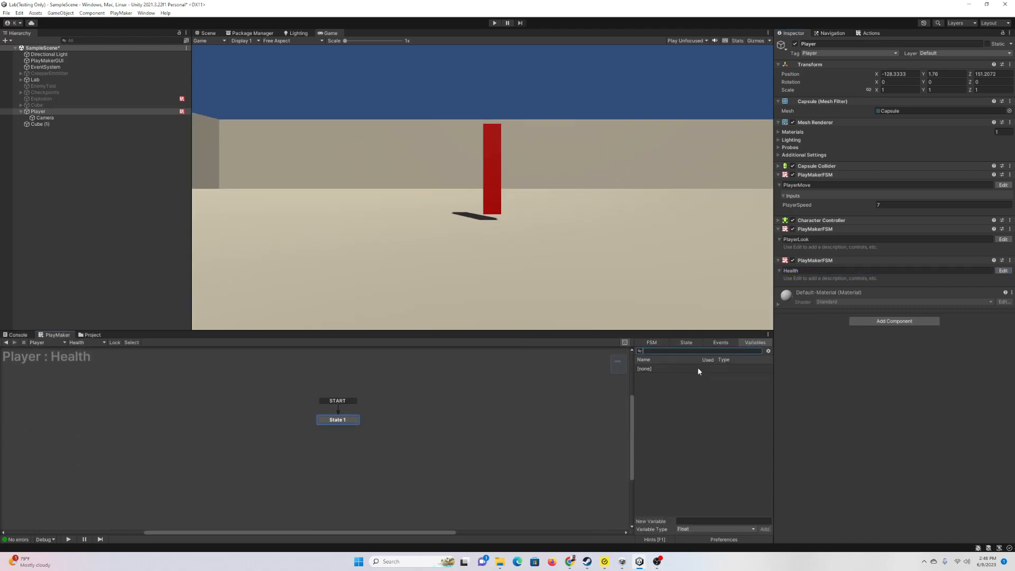
{"action": "left_click", "coordinate": [712, 528]}
{"action": "left_click", "coordinate": [695, 396]}
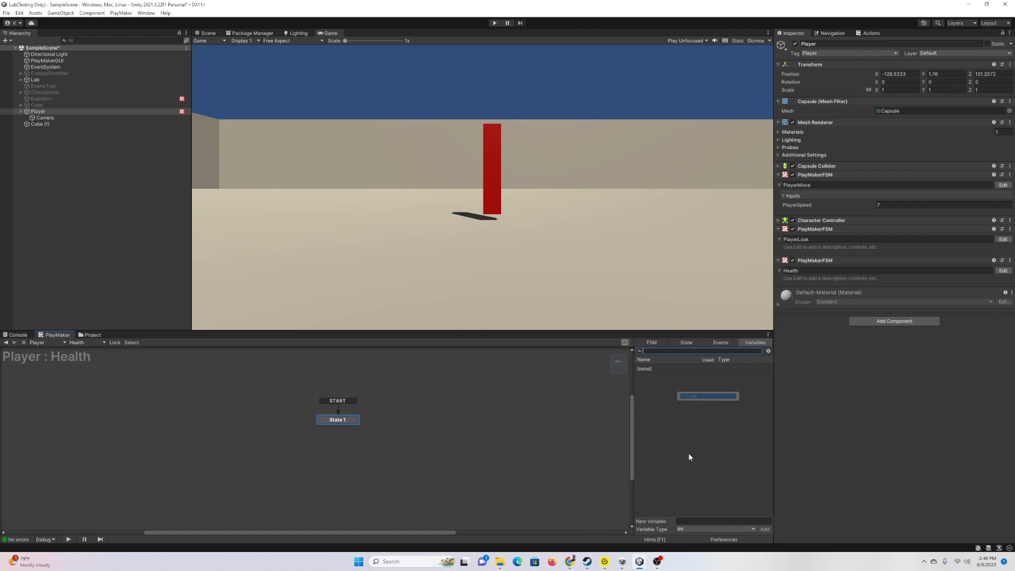
{"action": "type", "text": "Health"}
{"action": "key", "text": "Return"}
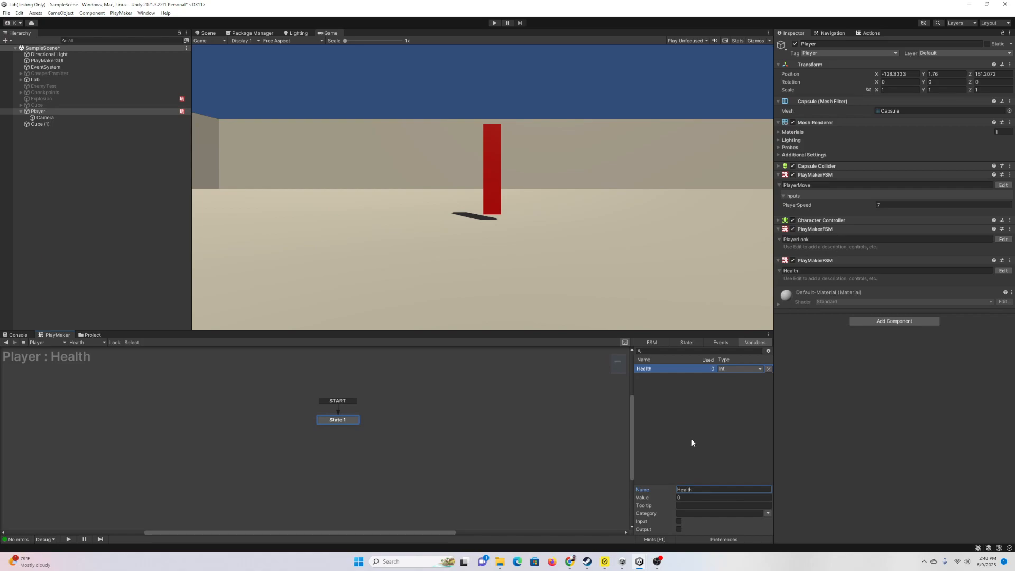
{"action": "left_click", "coordinate": [679, 521]}
{"action": "left_click", "coordinate": [899, 290]}
{"action": "type", "text": "100"}
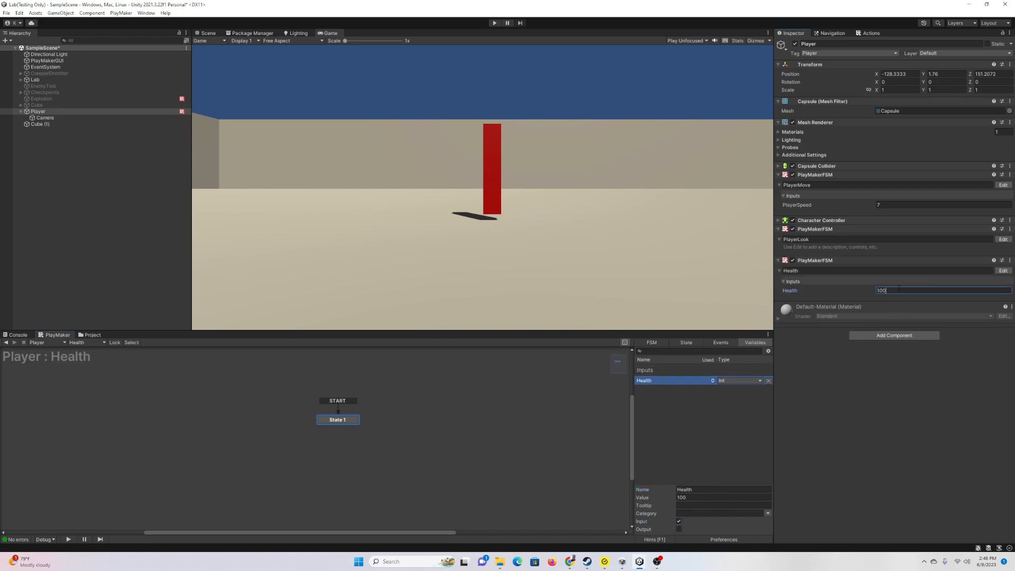
{"action": "left_click", "coordinate": [699, 415]}
{"action": "left_click_drag", "start_coordinate": [356, 420], "coordinate": [382, 421]}
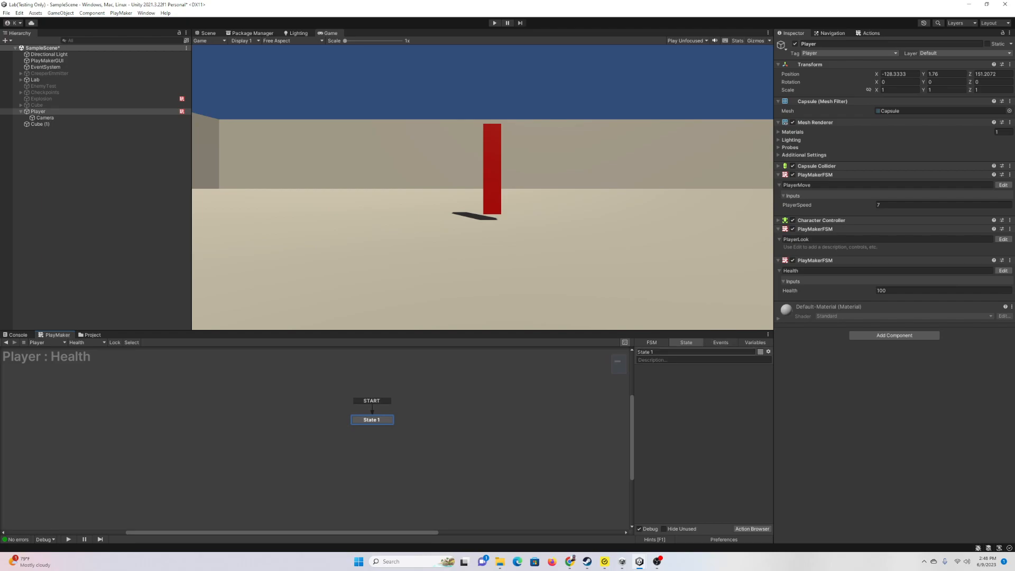
{"action": "right_click", "coordinate": [284, 422]}
Step: Add State 2 to the Health graph, placed left of State 1
{"action": "left_click", "coordinate": [300, 429]}
{"action": "left_click_drag", "start_coordinate": [301, 427], "coordinate": [288, 425]}
{"action": "right_click", "coordinate": [288, 425]}
{"action": "mouse_move", "coordinate": [376, 437]}
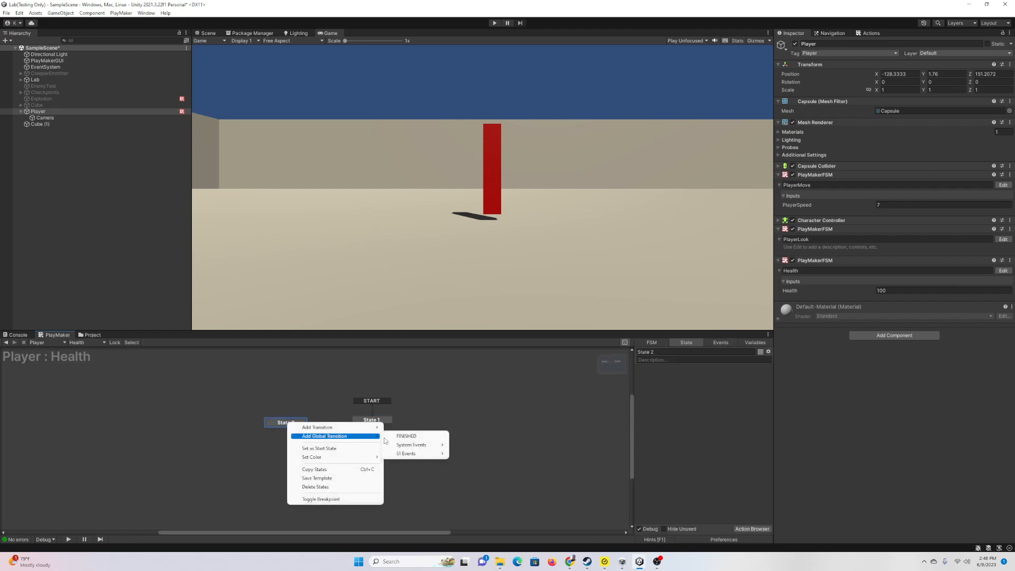
Step: Create a new TakeDamage event in the Events list
{"action": "left_click", "coordinate": [721, 342]}
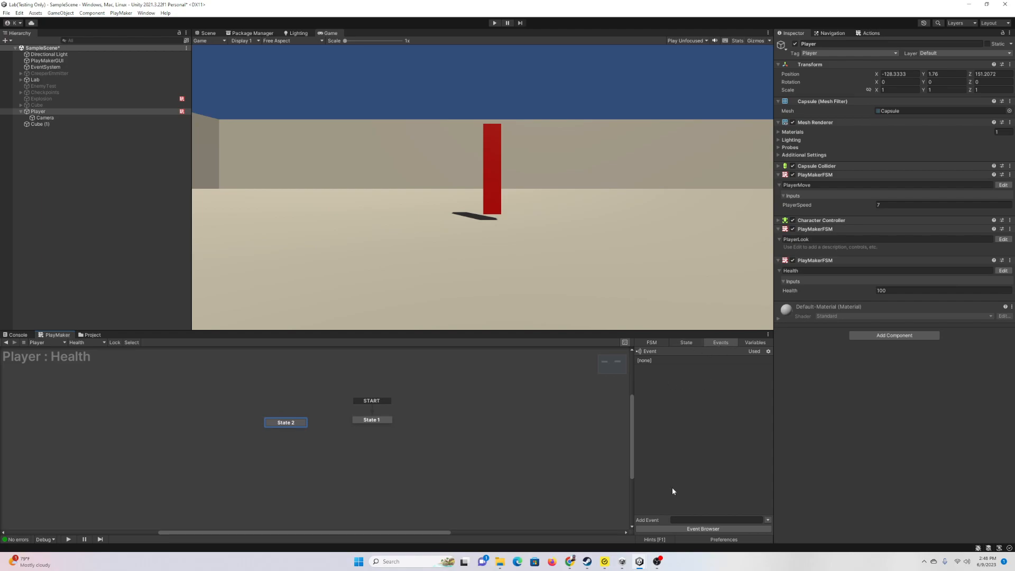
{"action": "left_click", "coordinate": [687, 520]}
{"action": "type", "text": "TakeDamage"}
{"action": "key", "text": "Return"}
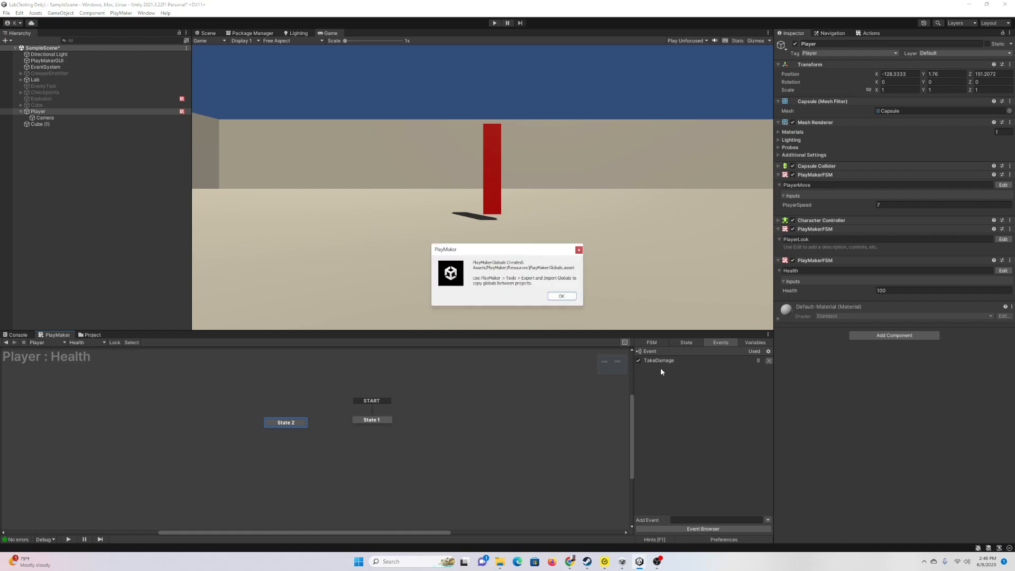
{"action": "left_click", "coordinate": [562, 296]}
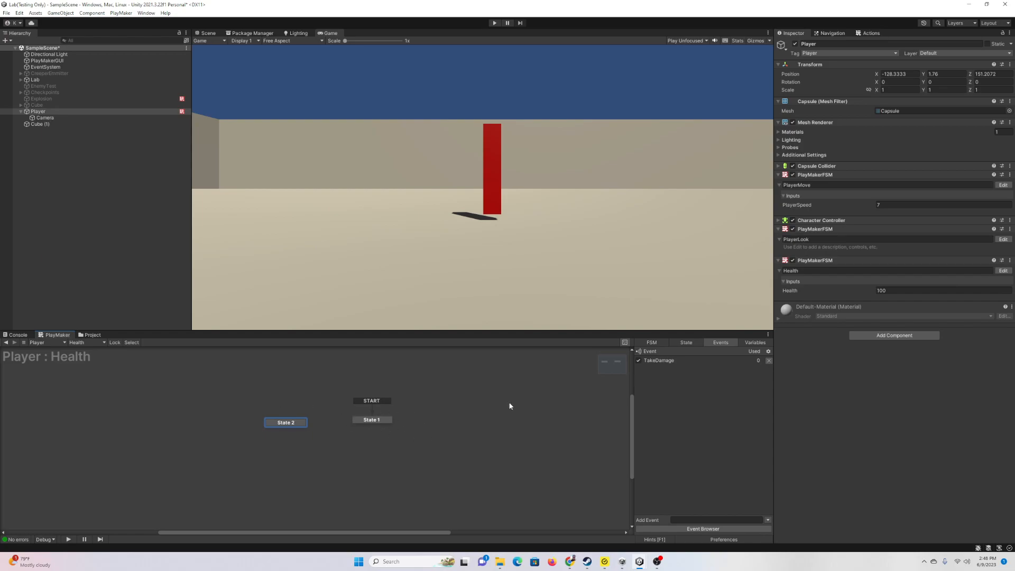
Step: Give State 2 a TakeDamage global transition leading into it
{"action": "left_click", "coordinate": [686, 344]}
{"action": "right_click", "coordinate": [291, 426]}
{"action": "mouse_move", "coordinate": [392, 437]}
{"action": "left_click", "coordinate": [424, 439]}
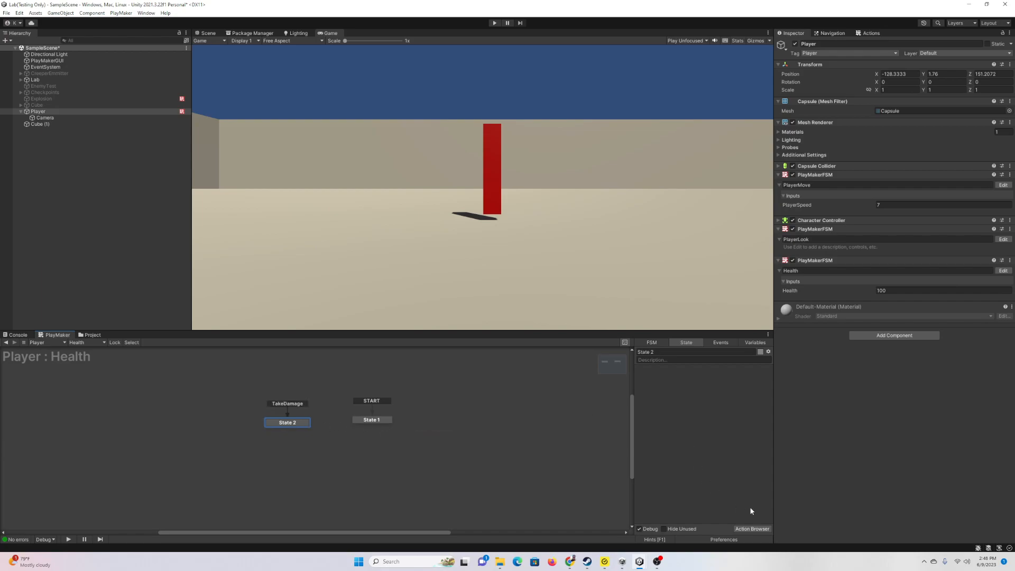
Step: Create a new Int variable named DamageToTake
{"action": "left_click", "coordinate": [756, 343]}
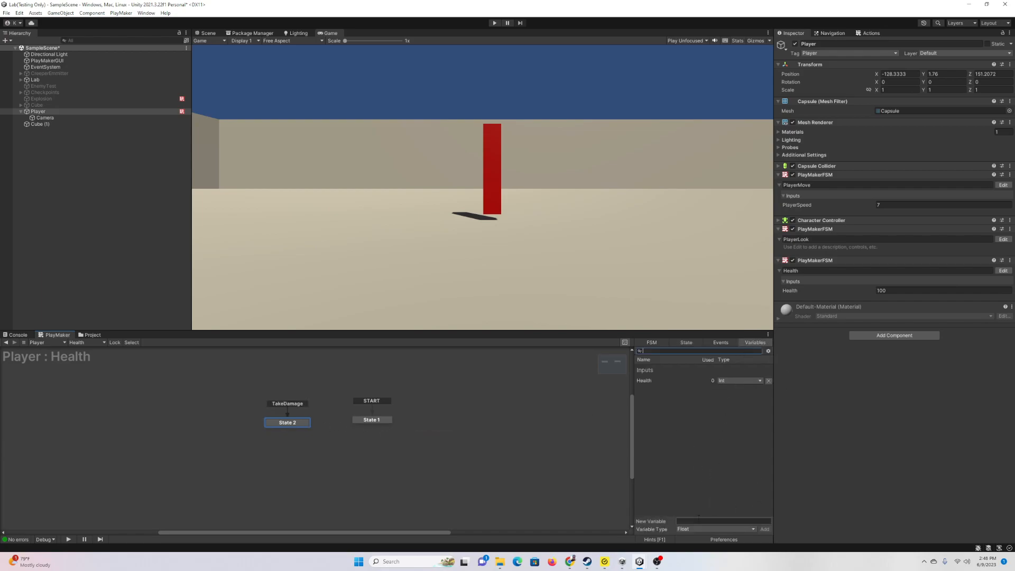
{"action": "left_click", "coordinate": [703, 529]}
{"action": "left_click", "coordinate": [711, 396]}
{"action": "left_click", "coordinate": [697, 522]}
{"action": "type", "text": "DamageToTake"}
{"action": "key", "text": "Return"}
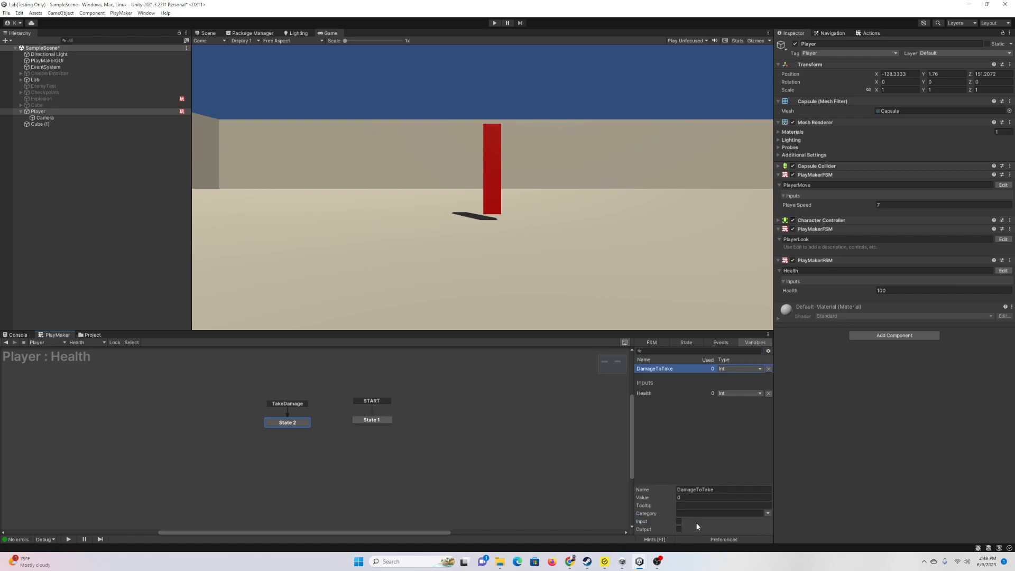
Step: Add Int Subtract to State 2, subtracting DamageToTake from Health
{"action": "left_click", "coordinate": [689, 343]}
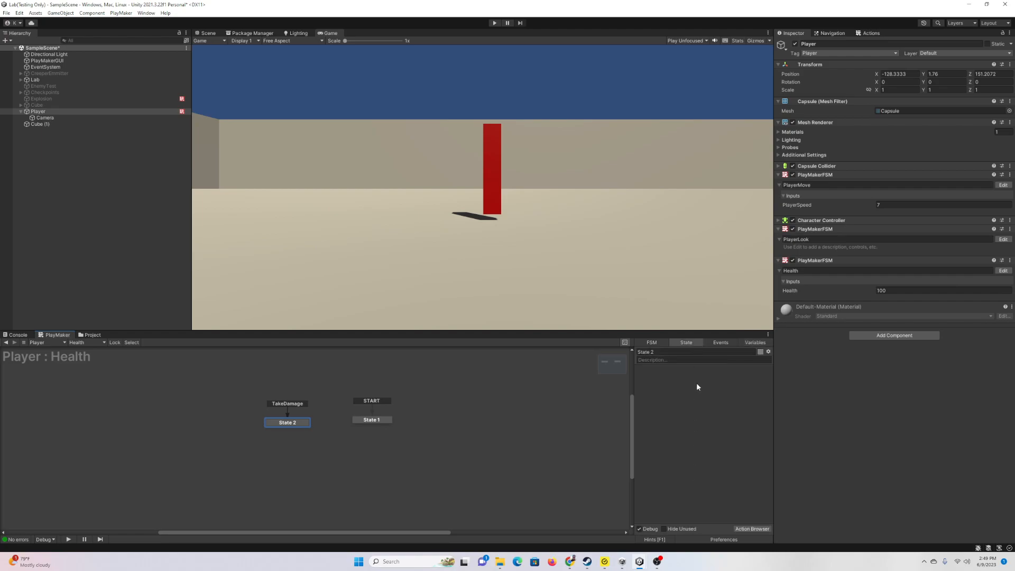
{"action": "left_click", "coordinate": [870, 34]}
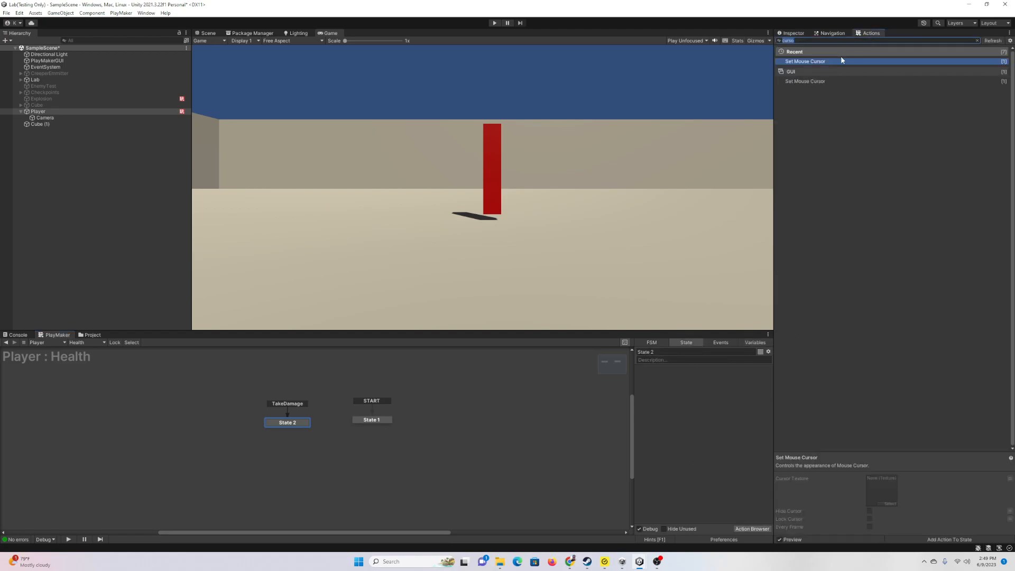
{"action": "type", "text": "int sub"}
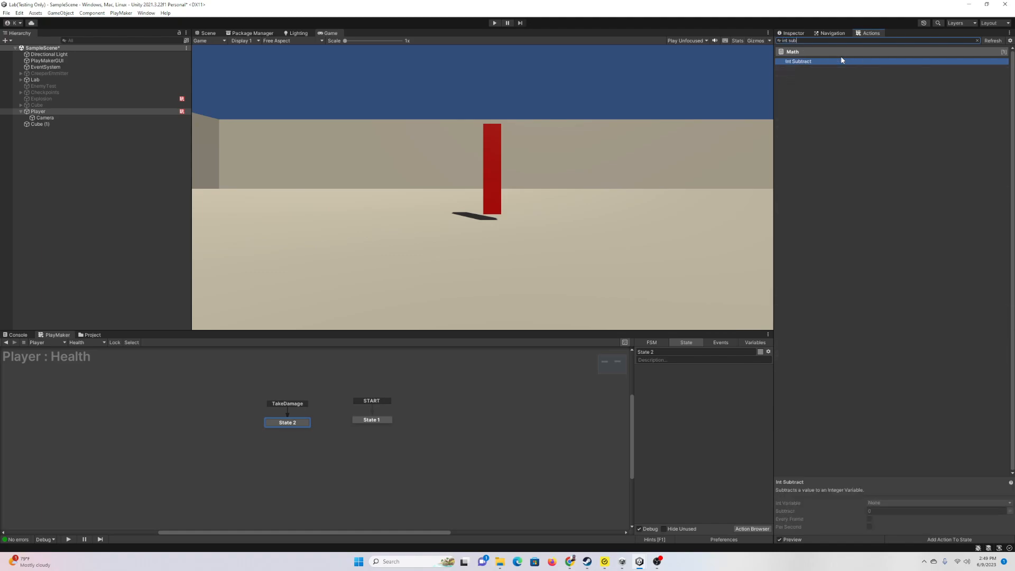
{"action": "double_click", "coordinate": [843, 61]}
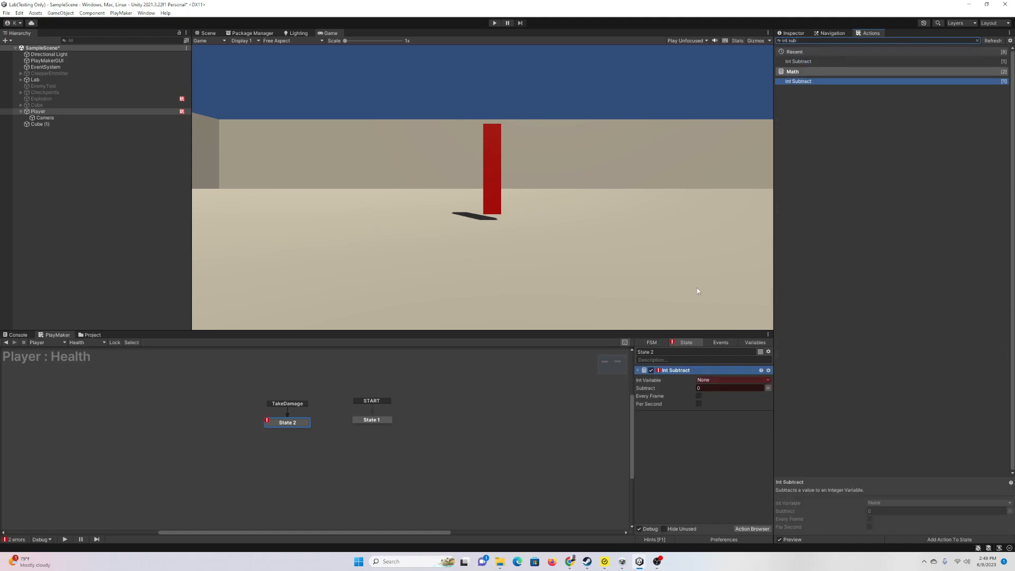
{"action": "left_click", "coordinate": [724, 379]}
{"action": "left_click", "coordinate": [751, 406]}
{"action": "left_click", "coordinate": [768, 395]}
{"action": "left_click", "coordinate": [737, 396]}
{"action": "left_click", "coordinate": [741, 415]}
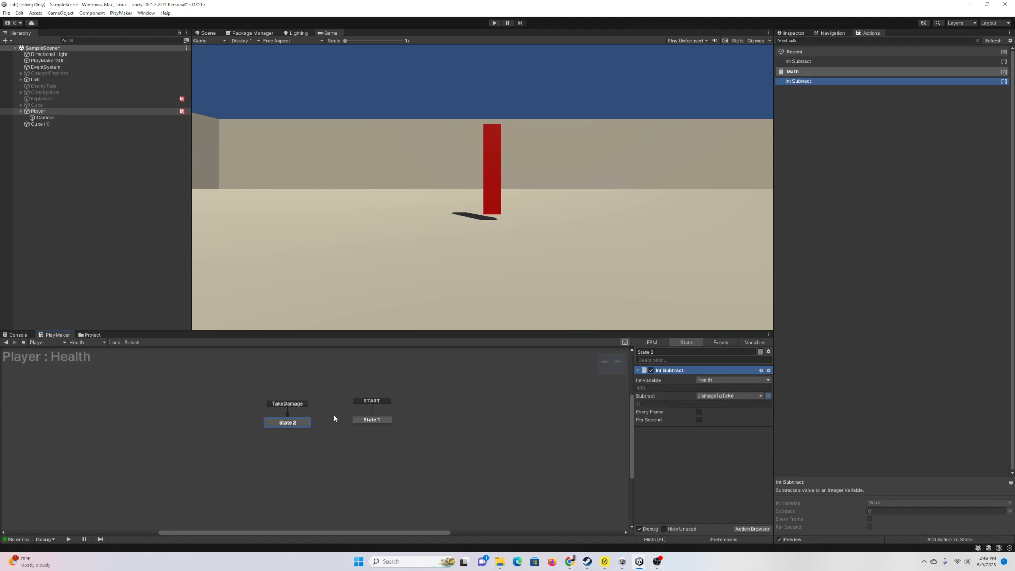
Step: Add a FINISHED transition from State 2 back to State 1
{"action": "right_click", "coordinate": [304, 424]}
{"action": "mouse_move", "coordinate": [333, 429]}
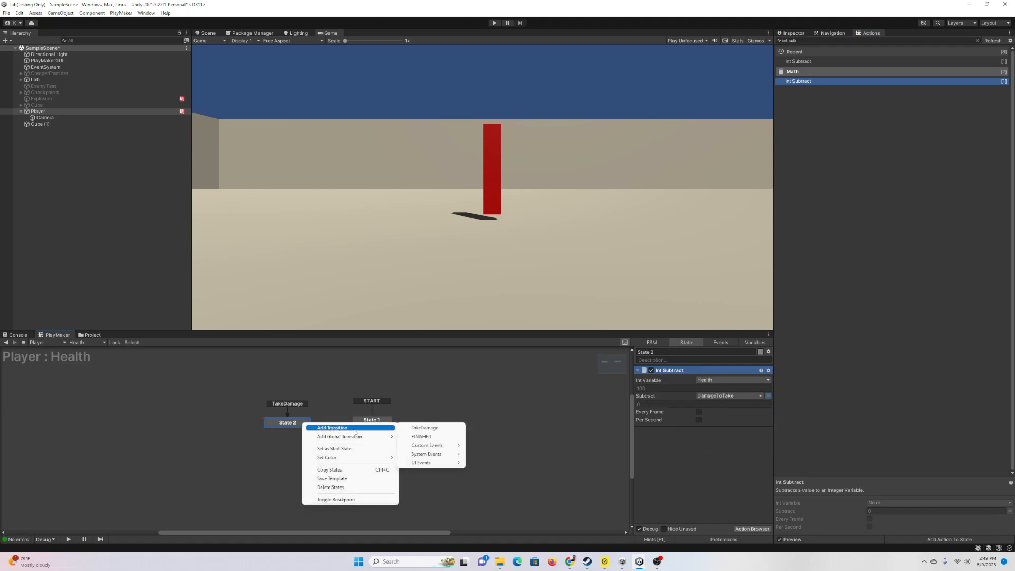
{"action": "left_click", "coordinate": [426, 436]}
{"action": "left_click_drag", "start_coordinate": [304, 429], "coordinate": [320, 417]}
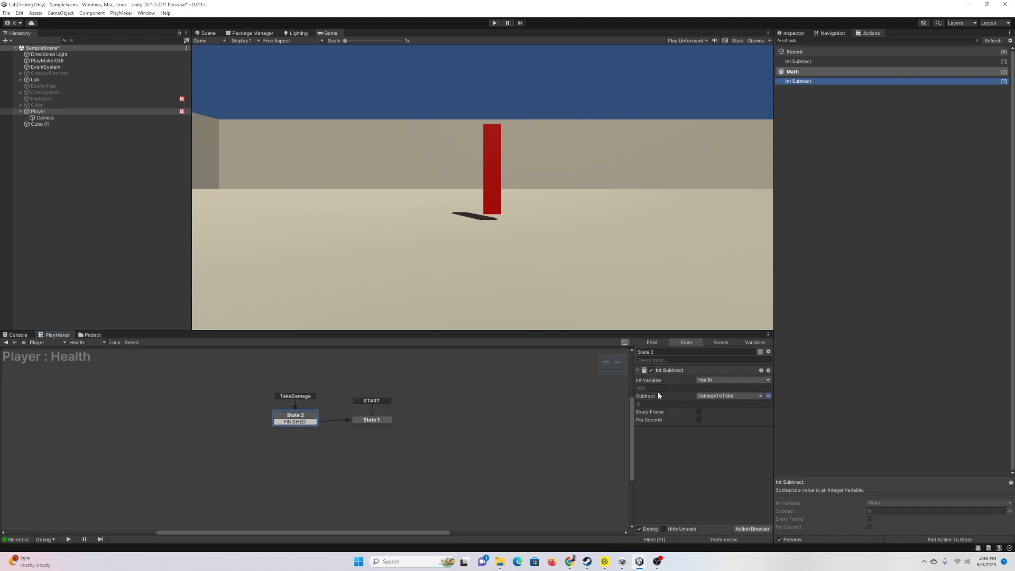
Step: Add Int Compare to State 1, using the Health variable as the first integer
{"action": "left_click", "coordinate": [393, 422]}
{"action": "left_click", "coordinate": [749, 529]}
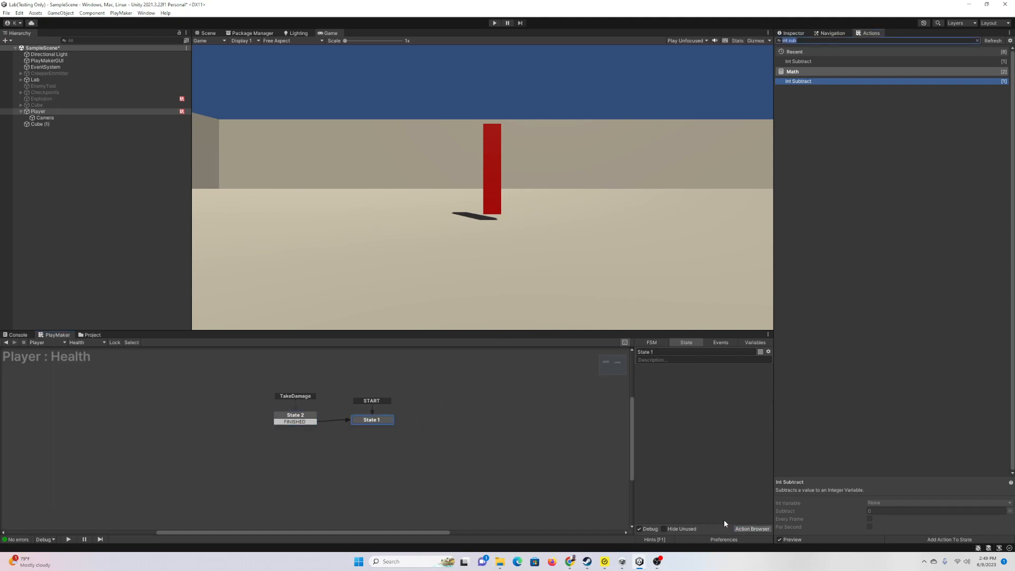
{"action": "type", "text": "int comp"}
{"action": "key", "text": "Return"}
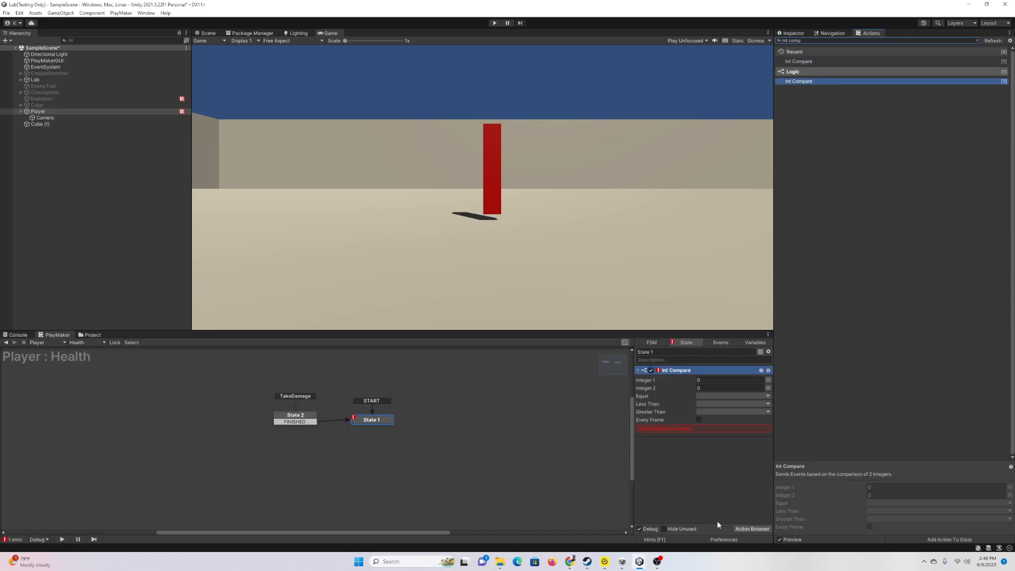
{"action": "left_click", "coordinate": [769, 379]}
{"action": "left_click", "coordinate": [756, 380]}
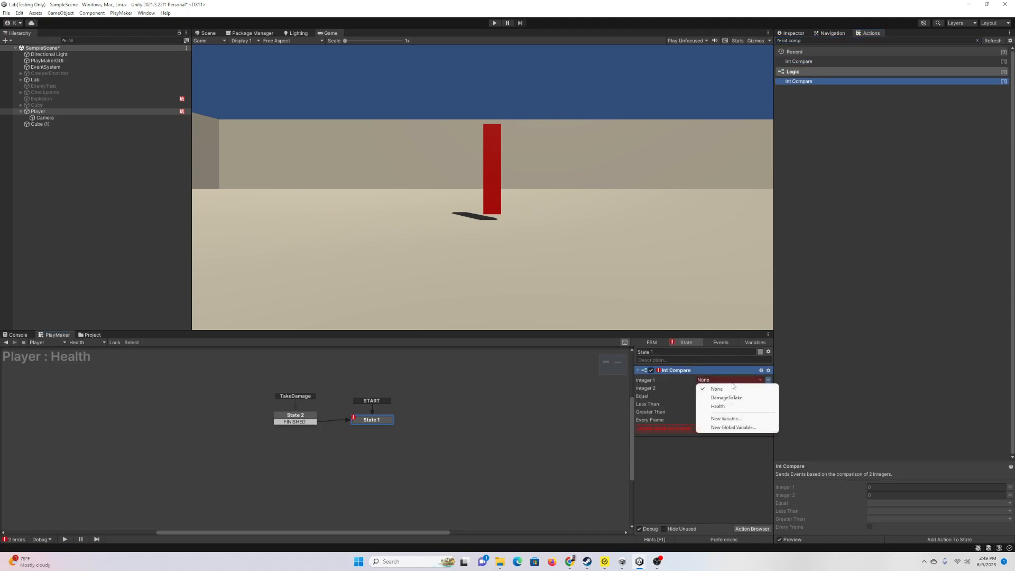
{"action": "left_click", "coordinate": [728, 406]}
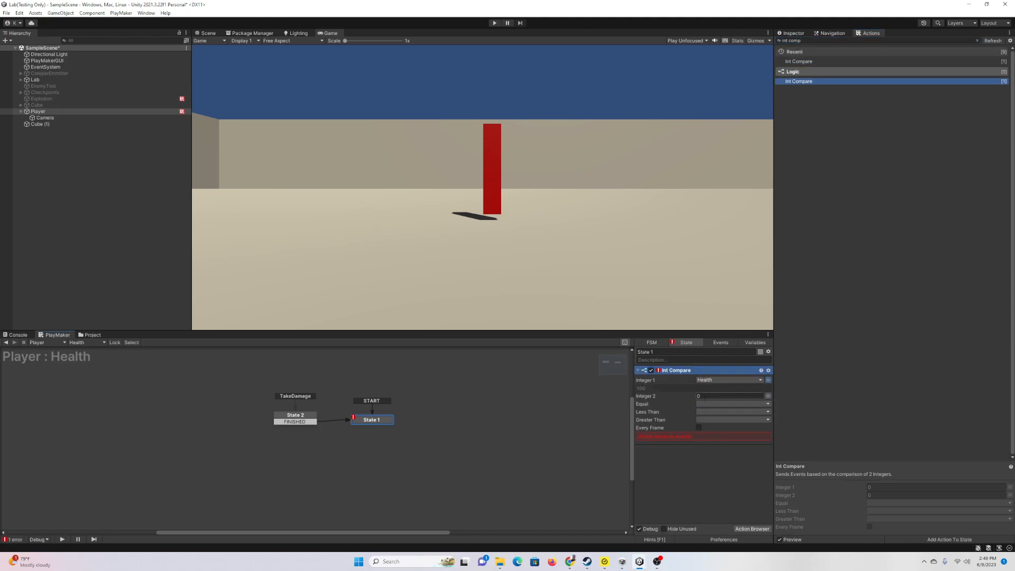
Step: Make Equal and Less Than send a new Dead event, linked to new State 3
{"action": "left_click", "coordinate": [704, 404]}
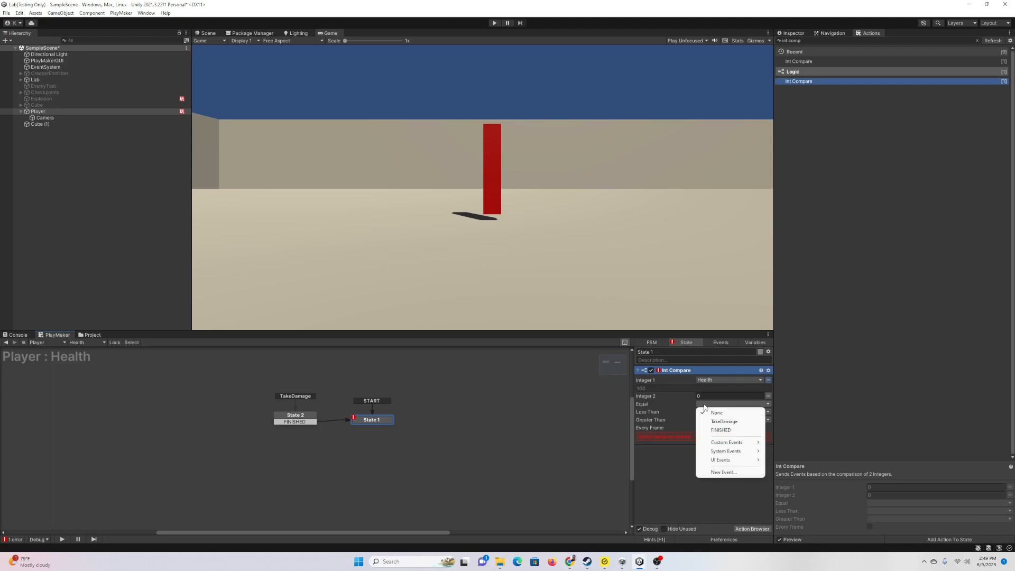
{"action": "left_click", "coordinate": [724, 468]}
{"action": "type", "text": "Dead"}
{"action": "key", "text": "Return"}
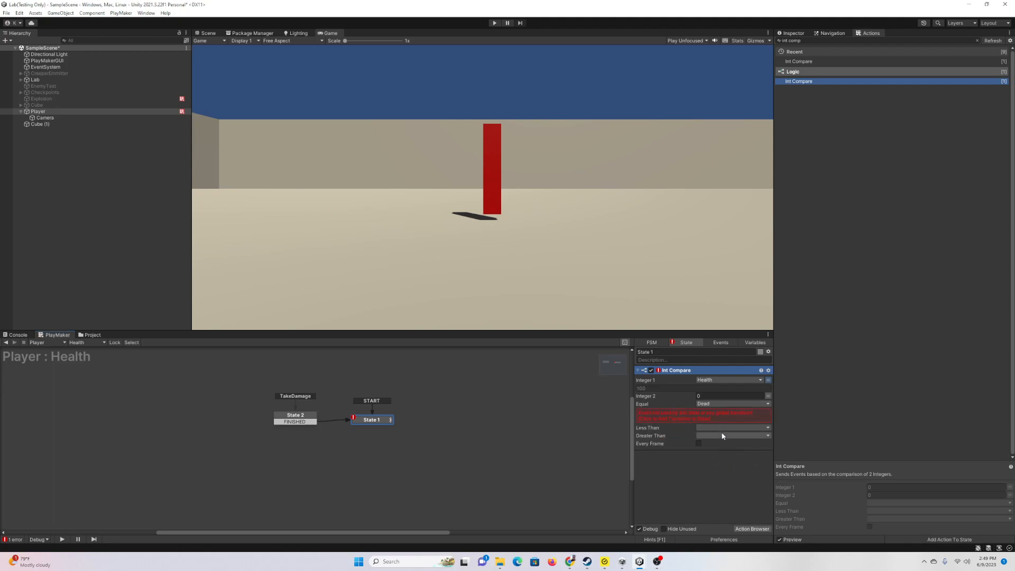
{"action": "left_click", "coordinate": [722, 427]}
{"action": "left_click", "coordinate": [720, 463]}
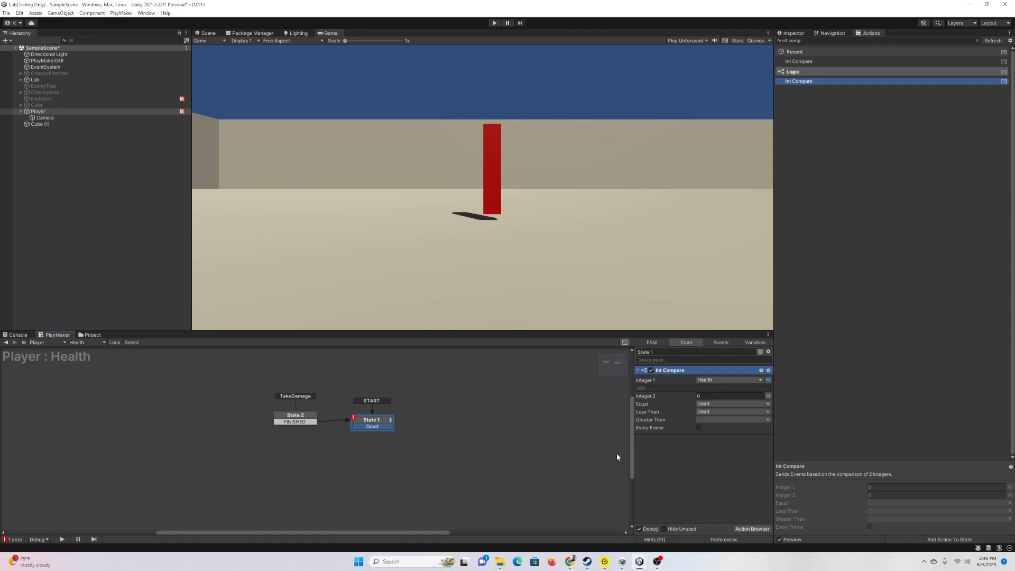
{"action": "left_click_drag", "start_coordinate": [394, 427], "coordinate": [426, 458]}
Step: Add a UI Image under the Camera, creating a Canvas
{"action": "right_click", "coordinate": [49, 119]}
{"action": "left_click", "coordinate": [209, 35]}
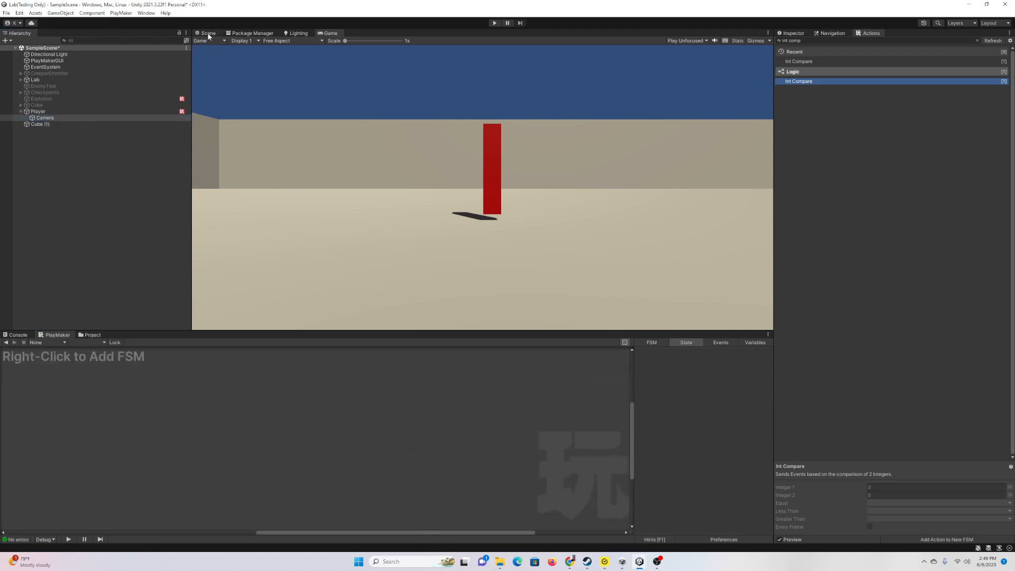
{"action": "left_click", "coordinate": [209, 33]}
{"action": "left_click", "coordinate": [331, 33]}
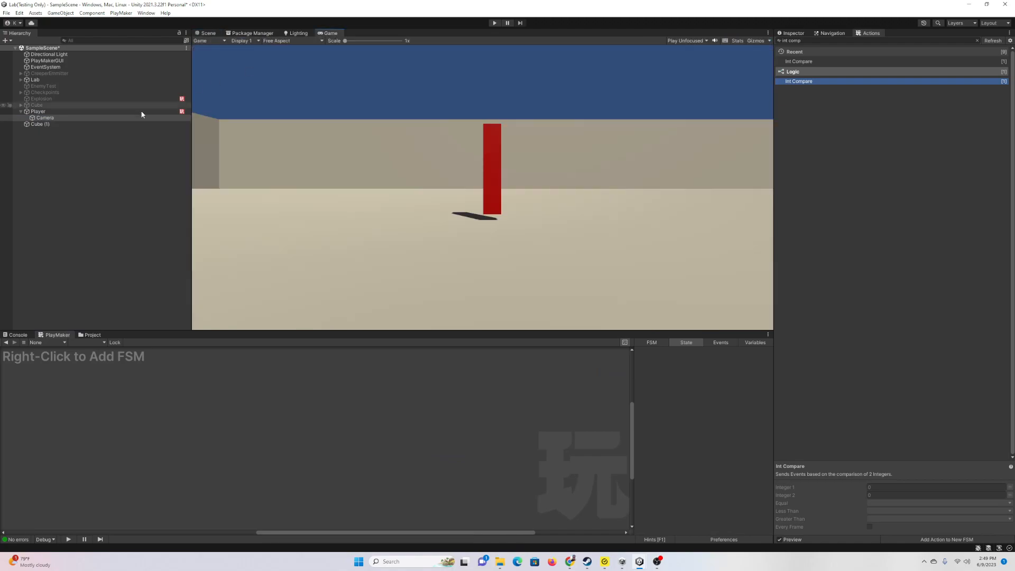
{"action": "right_click", "coordinate": [57, 119]}
{"action": "mouse_move", "coordinate": [137, 278]}
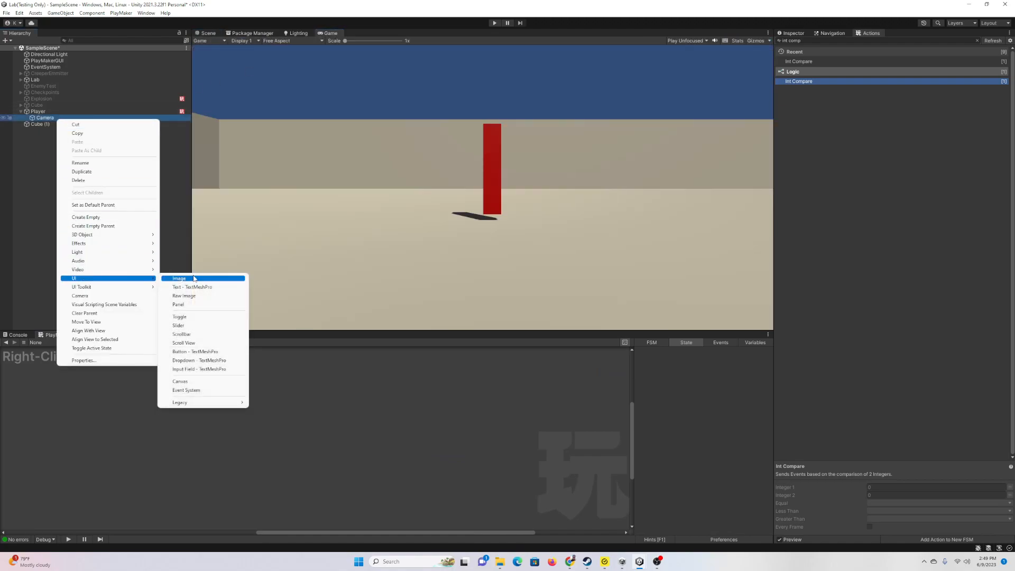
{"action": "left_click", "coordinate": [190, 282]}
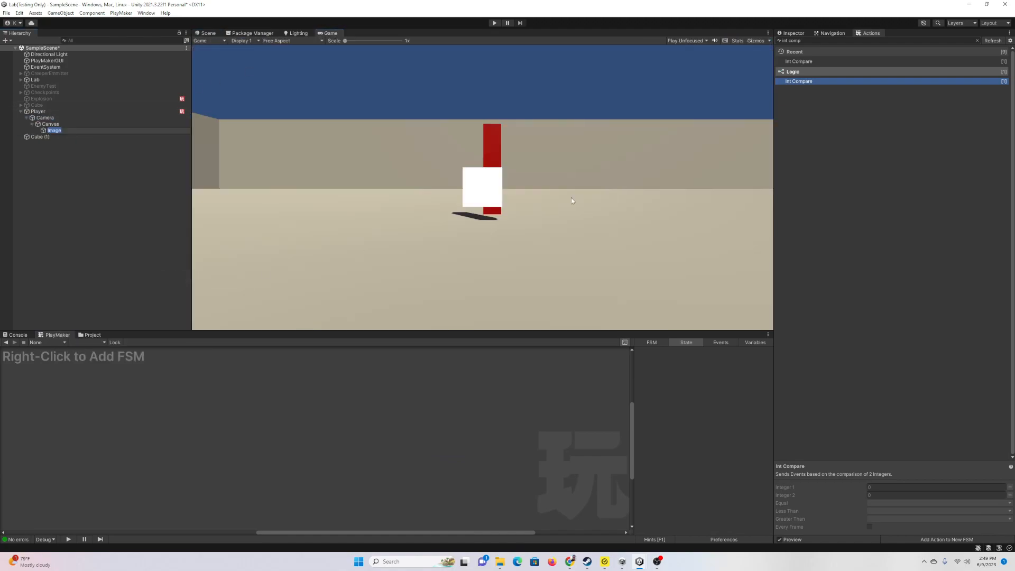
Step: Size the Image to 500 by 500 and colour it black
{"action": "left_click", "coordinate": [792, 33]}
{"action": "left_click", "coordinate": [902, 96]}
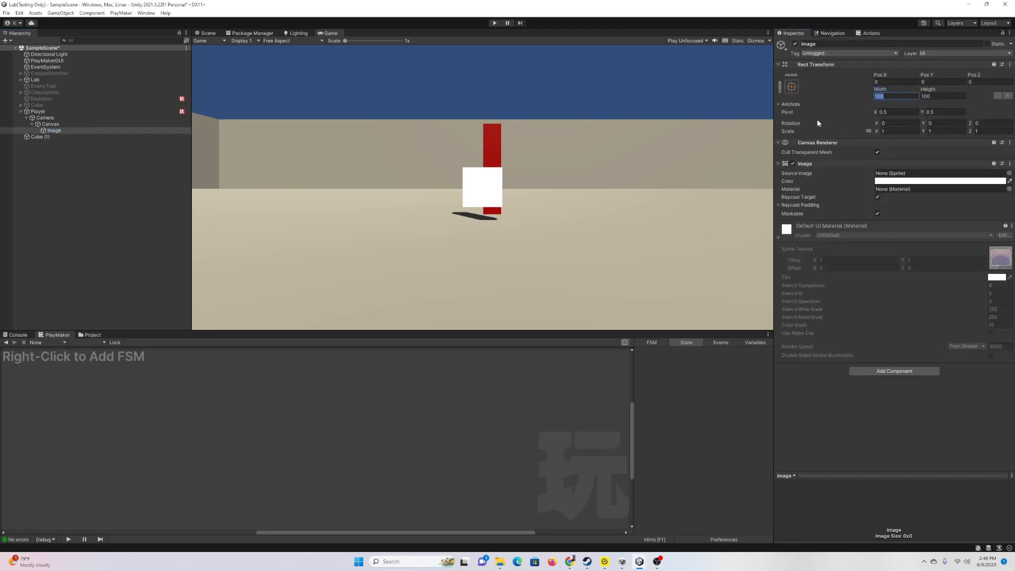
{"action": "type", "text": "500"}
{"action": "key", "text": "Tab"}
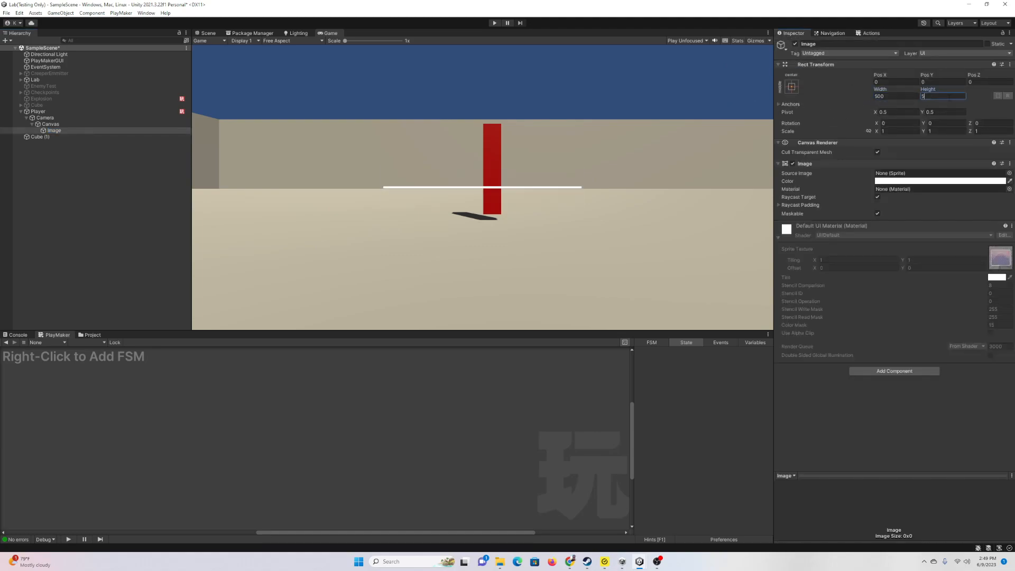
{"action": "type", "text": "500"}
{"action": "left_click", "coordinate": [894, 181]}
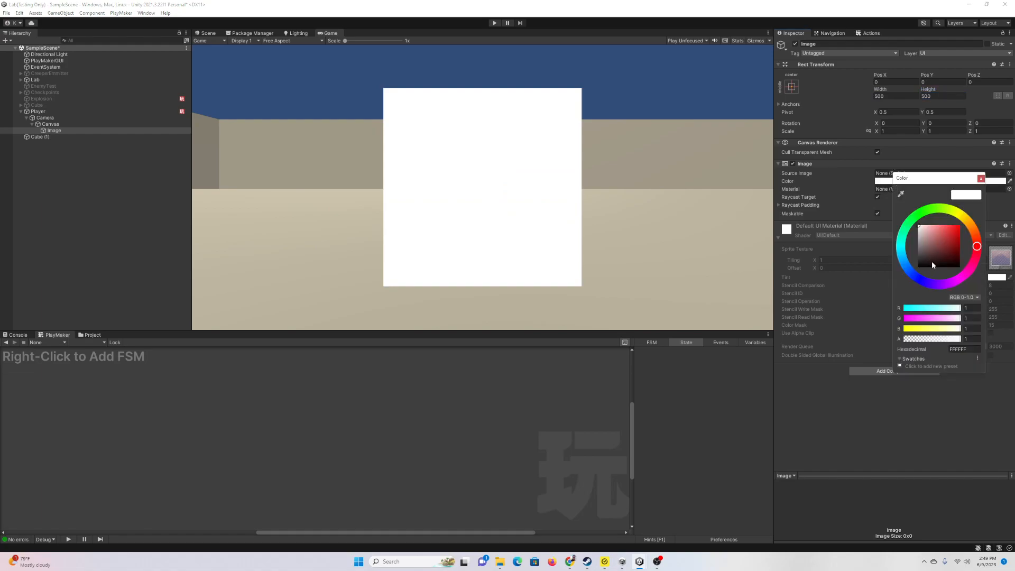
{"action": "left_click_drag", "start_coordinate": [932, 263], "coordinate": [963, 270]}
{"action": "left_click", "coordinate": [981, 178]}
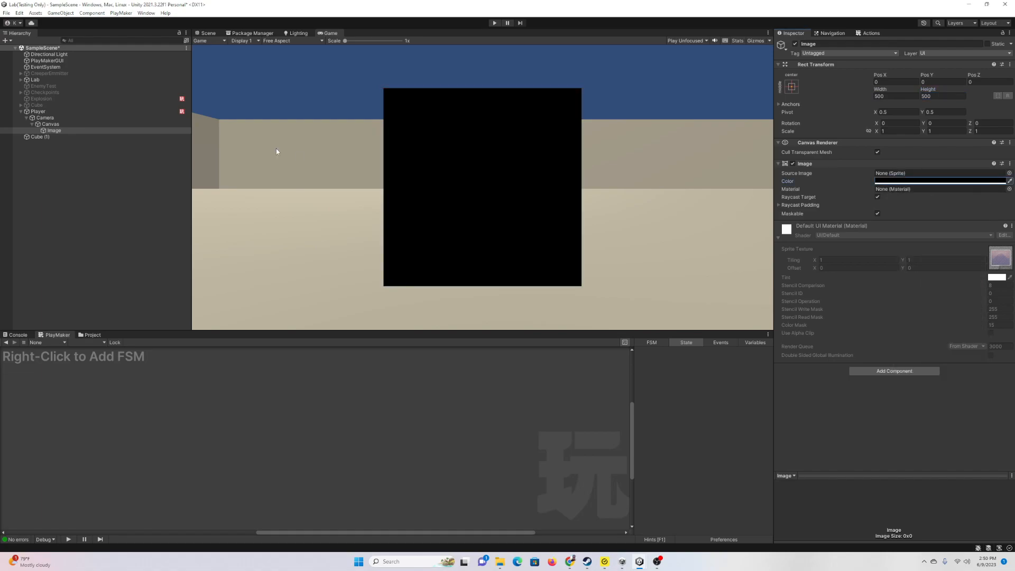
{"action": "right_click", "coordinate": [47, 130]}
Step: Add a TextMeshPro text under the Image reading 'Game Over'
{"action": "mouse_move", "coordinate": [131, 290]}
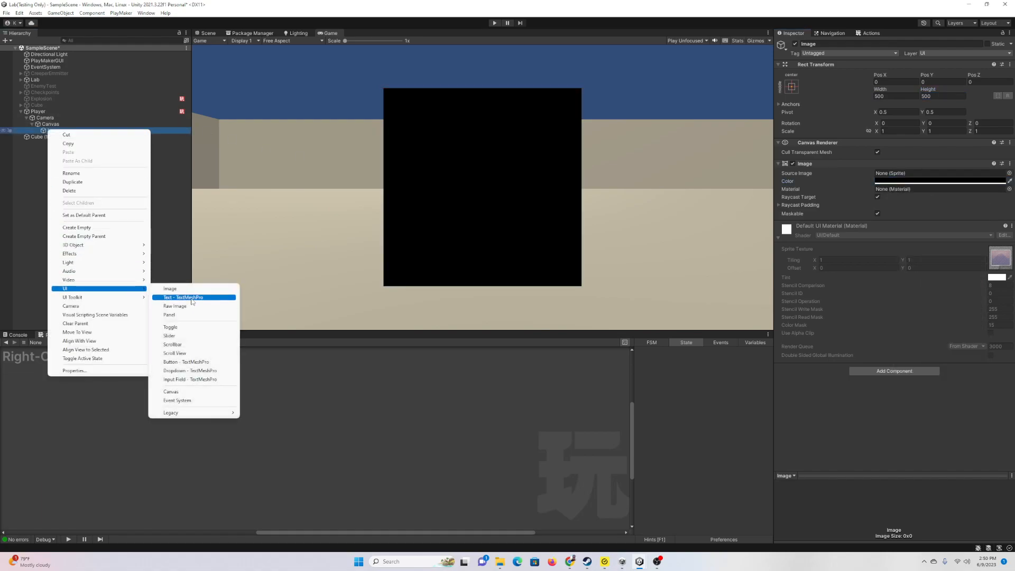
{"action": "left_click", "coordinate": [191, 298]}
{"action": "left_click", "coordinate": [835, 210]}
{"action": "key", "text": "ctrl+a"}
{"action": "type", "text": "Game Over"}
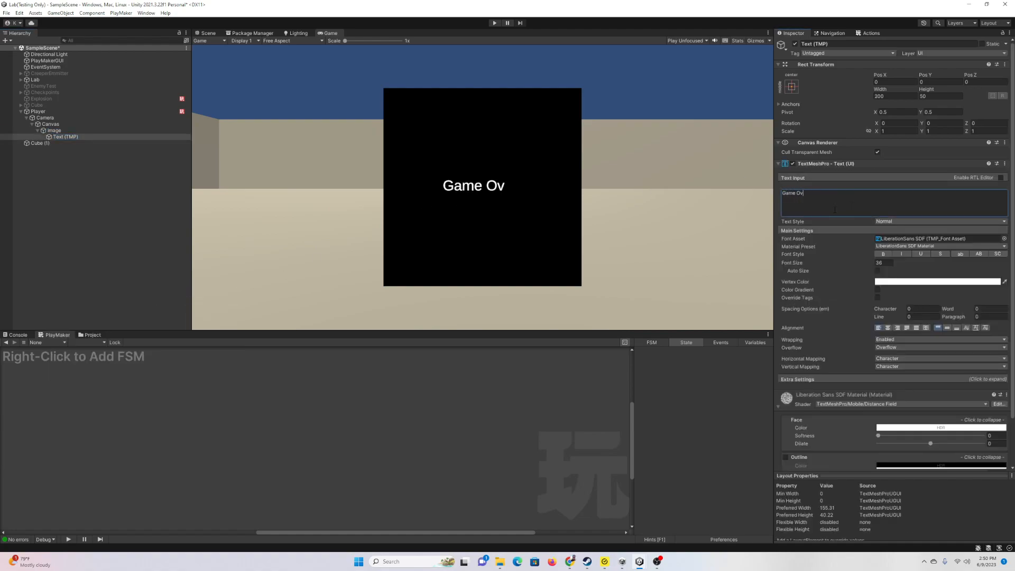
Step: Rename the Image to 'Game Over Page', deactivate it, and select the Player
{"action": "left_click", "coordinate": [59, 126]}
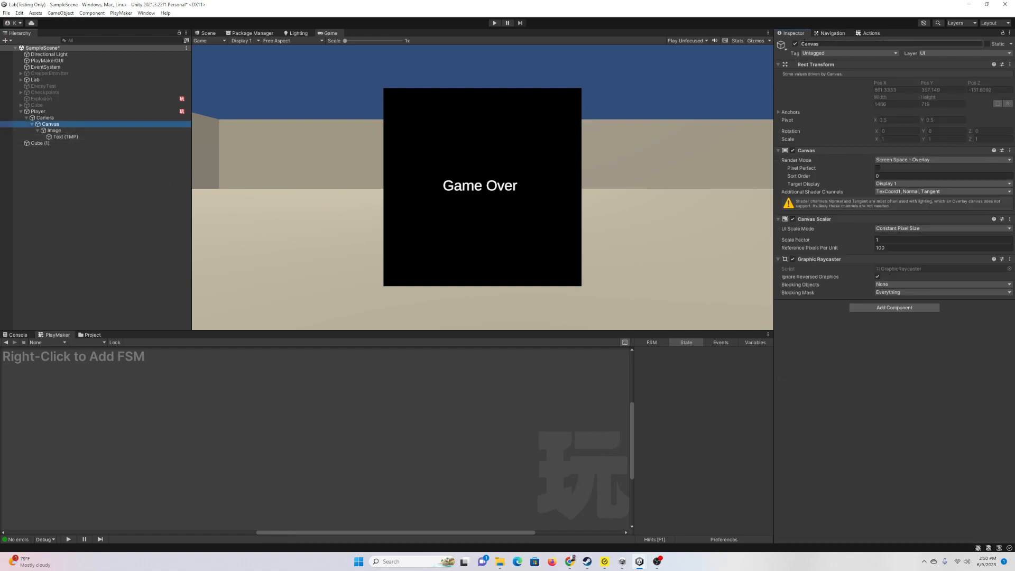
{"action": "left_click", "coordinate": [90, 131]}
{"action": "left_click", "coordinate": [811, 45]}
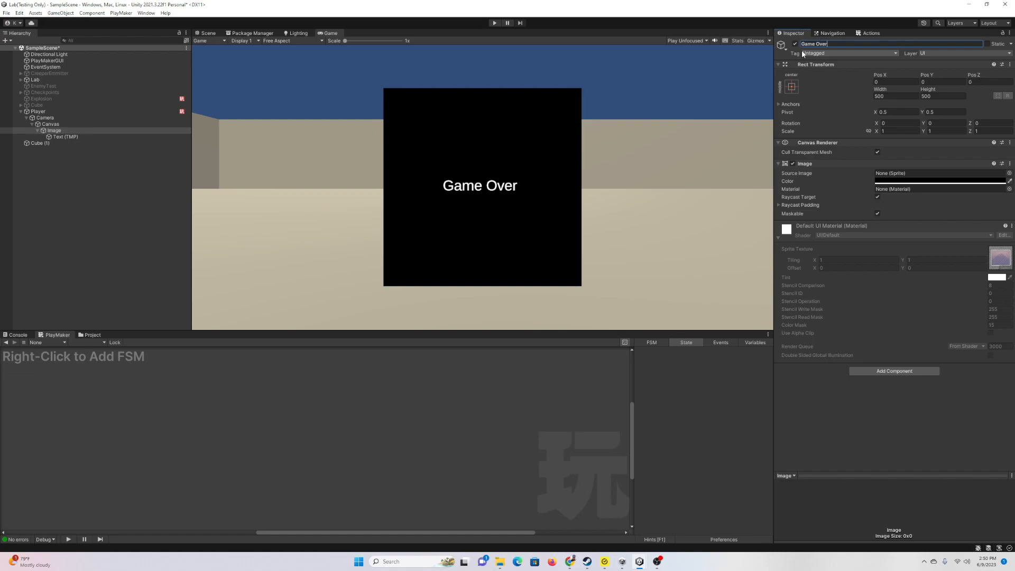
{"action": "type", "text": "age"}
{"action": "key", "text": "Return"}
{"action": "left_click", "coordinate": [795, 44]}
{"action": "left_click", "coordinate": [58, 112]}
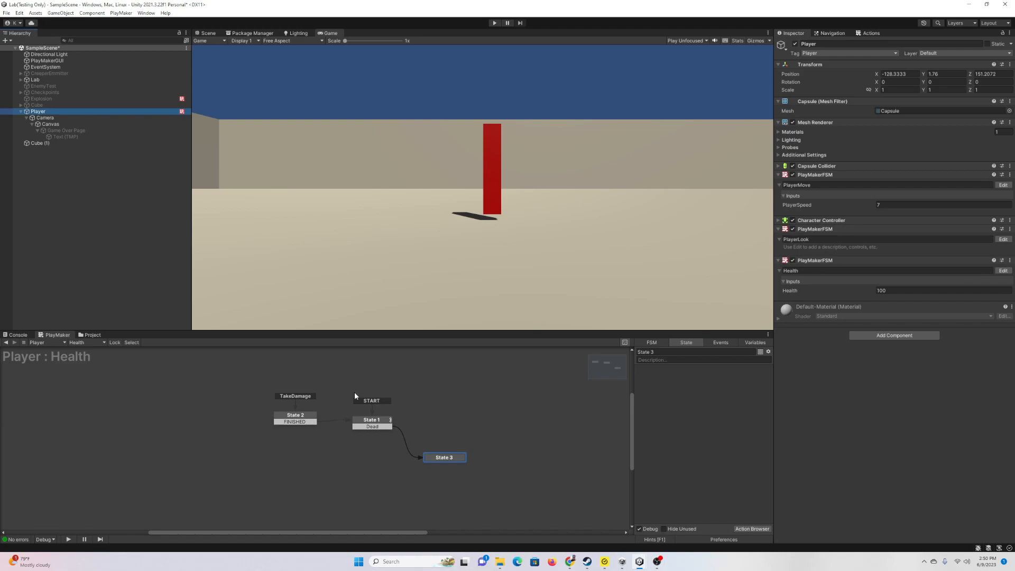
Step: Add Activate Game Object to State 3, targeting Game Over Page
{"action": "left_click", "coordinate": [378, 423]}
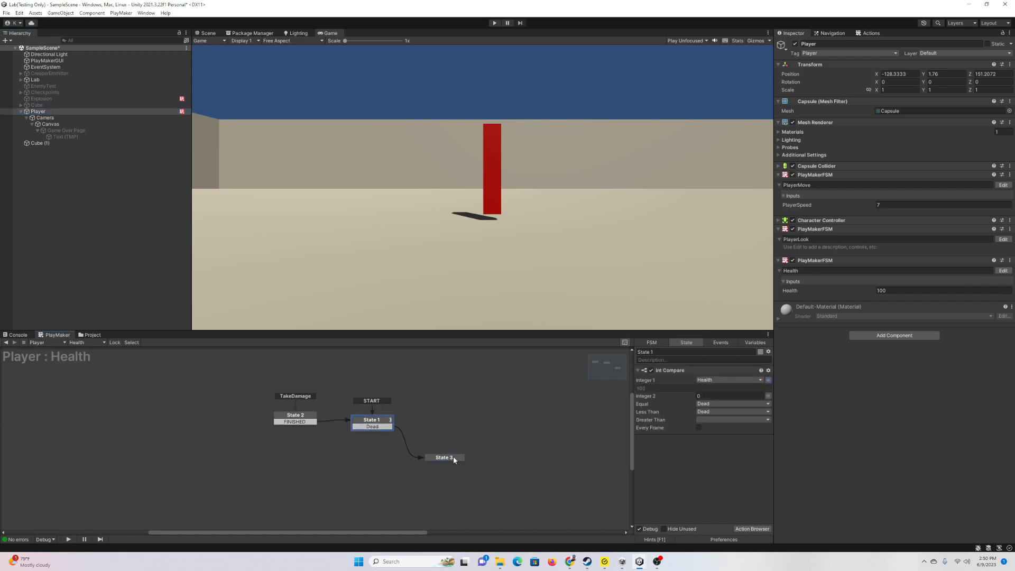
{"action": "left_click", "coordinate": [453, 458]}
{"action": "left_click", "coordinate": [751, 529]}
{"action": "type", "text": "acti"}
{"action": "key", "text": "Down"}
{"action": "key", "text": "Down"}
{"action": "key", "text": "Down"}
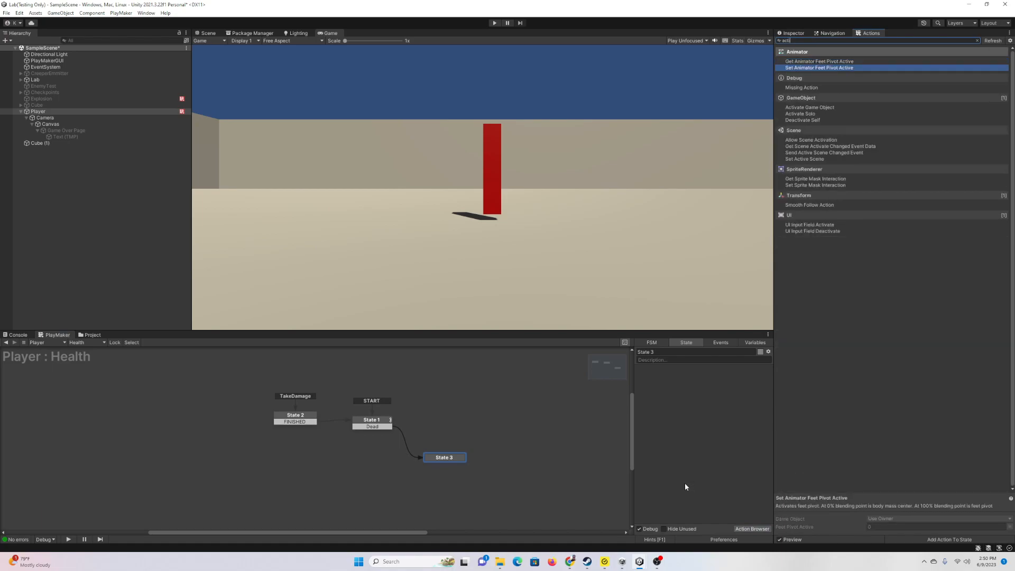
{"action": "key", "text": "Return"}
{"action": "left_click", "coordinate": [732, 379]}
{"action": "left_click", "coordinate": [726, 397]}
{"action": "left_click_drag", "start_coordinate": [172, 182], "coordinate": [725, 388]}
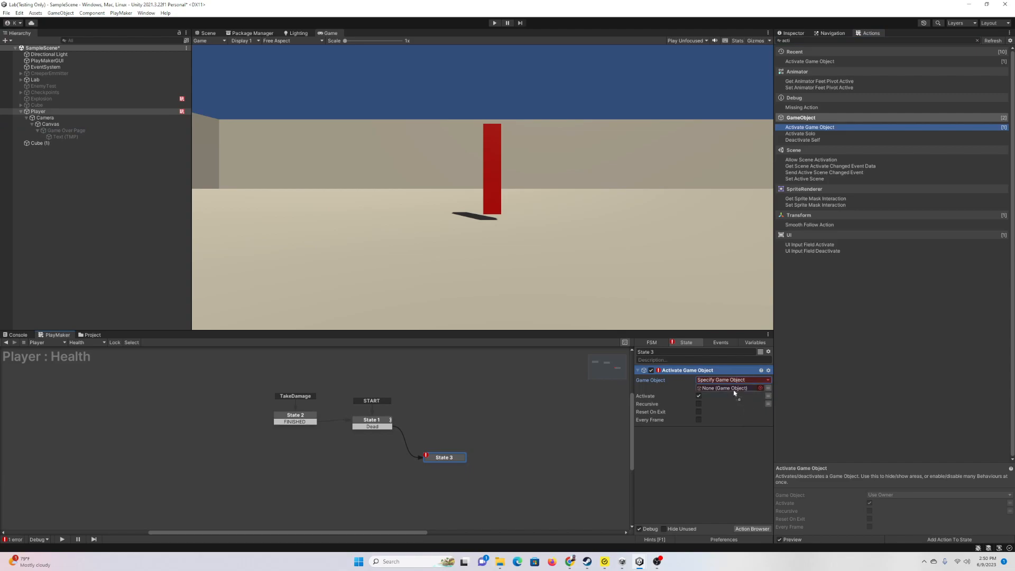
Step: Add Scale Time to State 3 with Time Scale 0, and enlarge the game view
{"action": "left_click", "coordinate": [372, 422]}
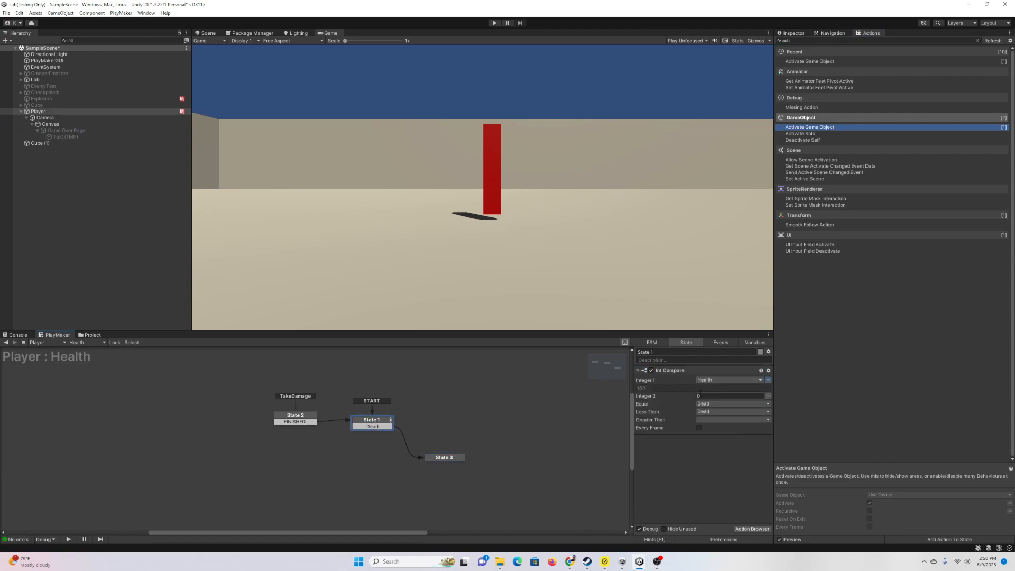
{"action": "left_click", "coordinate": [440, 458]}
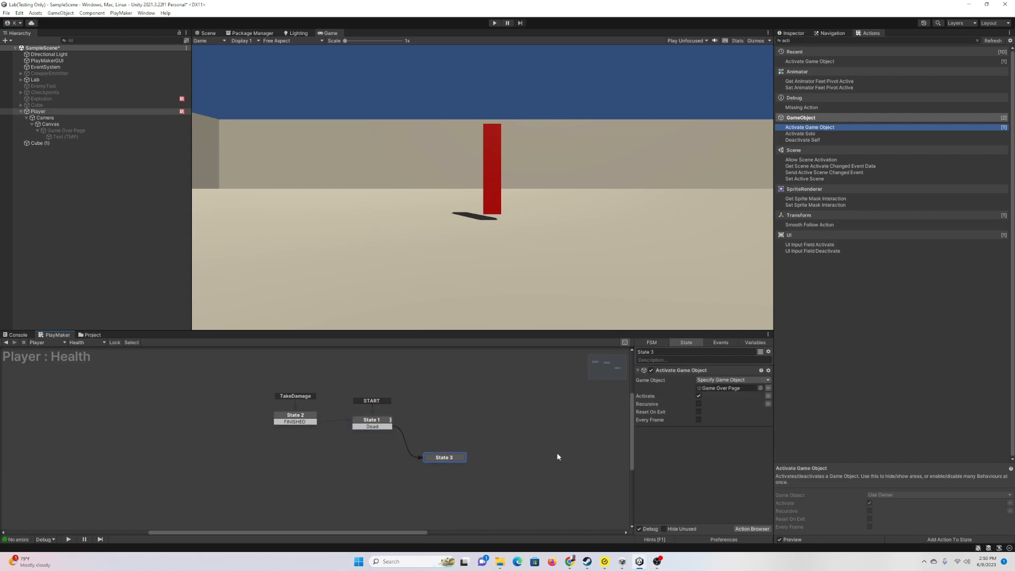
{"action": "left_click", "coordinate": [752, 528]}
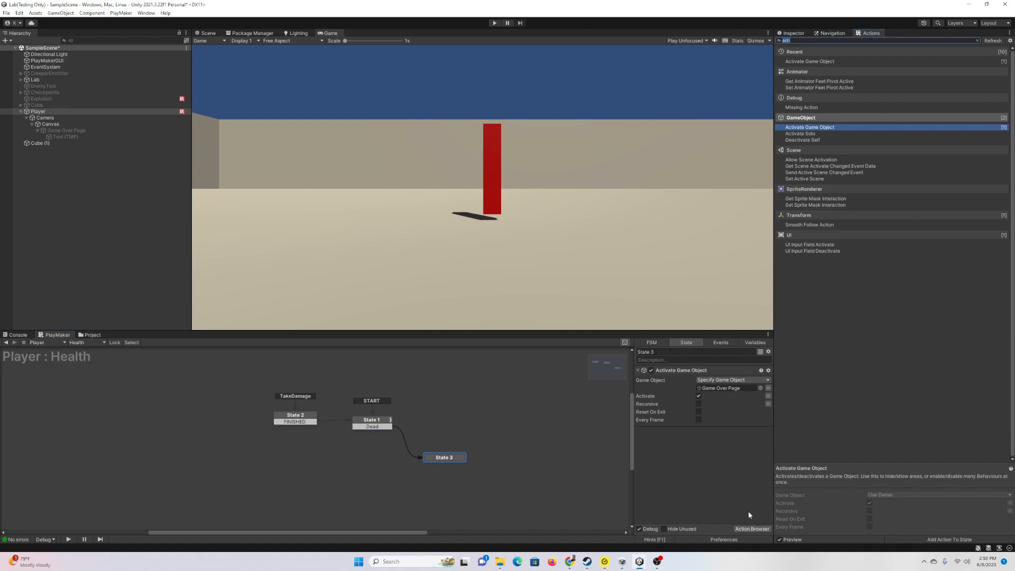
{"action": "type", "text": "scale tim"}
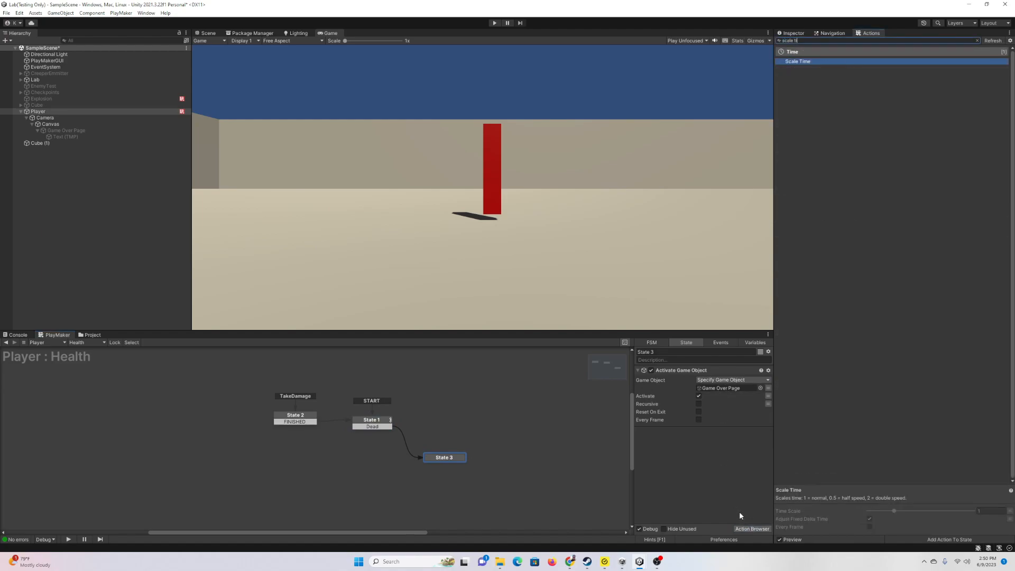
{"action": "key", "text": "Return"}
{"action": "left_click", "coordinate": [754, 446]}
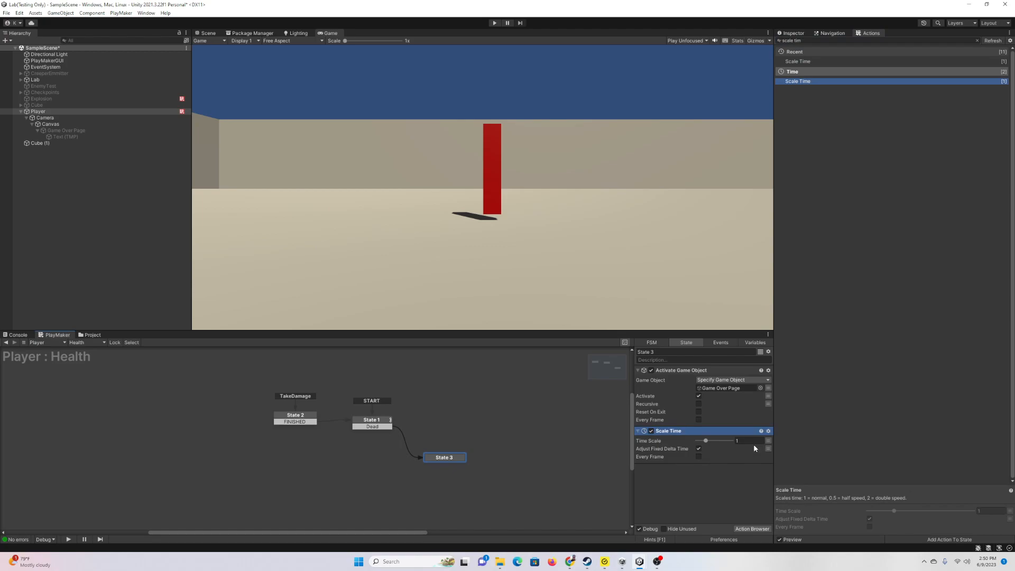
{"action": "type", "text": "0"}
{"action": "left_click", "coordinate": [669, 474]}
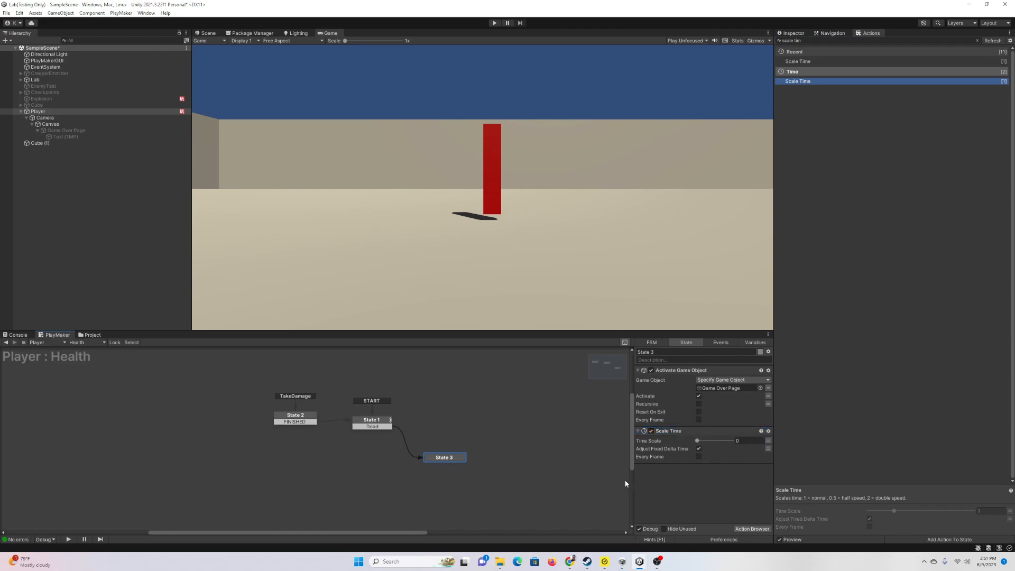
{"action": "left_click_drag", "start_coordinate": [277, 330], "coordinate": [248, 397]}
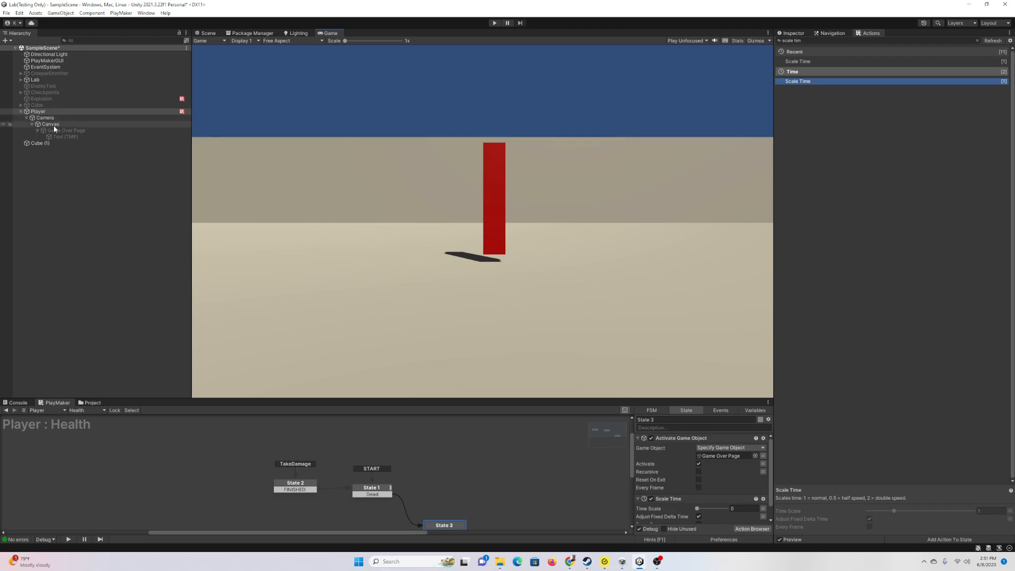
Step: Collapse the Player and add a new cube, Cube (2), to the scene
{"action": "left_click", "coordinate": [22, 112]}
{"action": "left_click", "coordinate": [21, 111]}
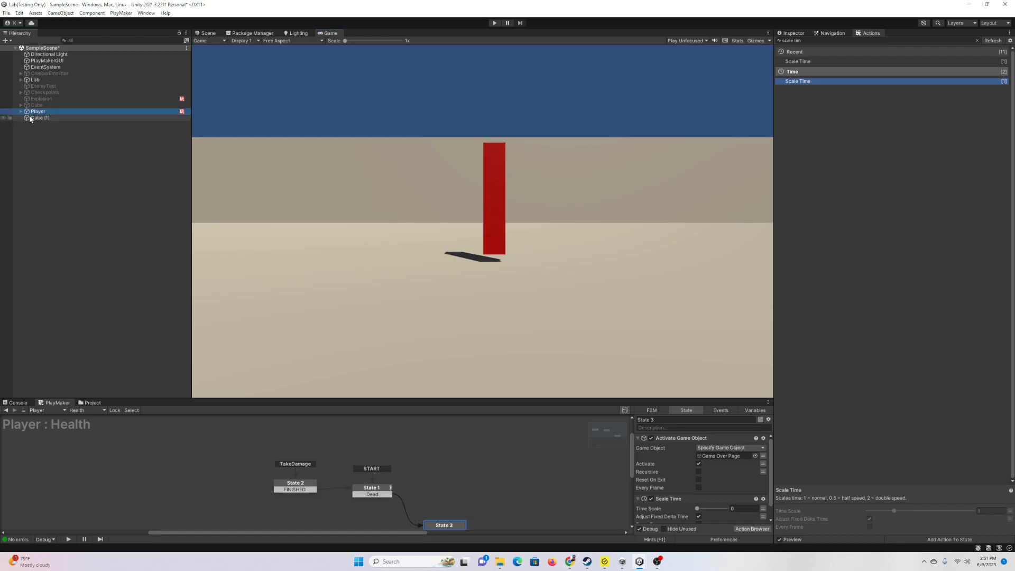
{"action": "right_click", "coordinate": [37, 140]}
{"action": "mouse_move", "coordinate": [62, 244]}
{"action": "left_click", "coordinate": [157, 245]}
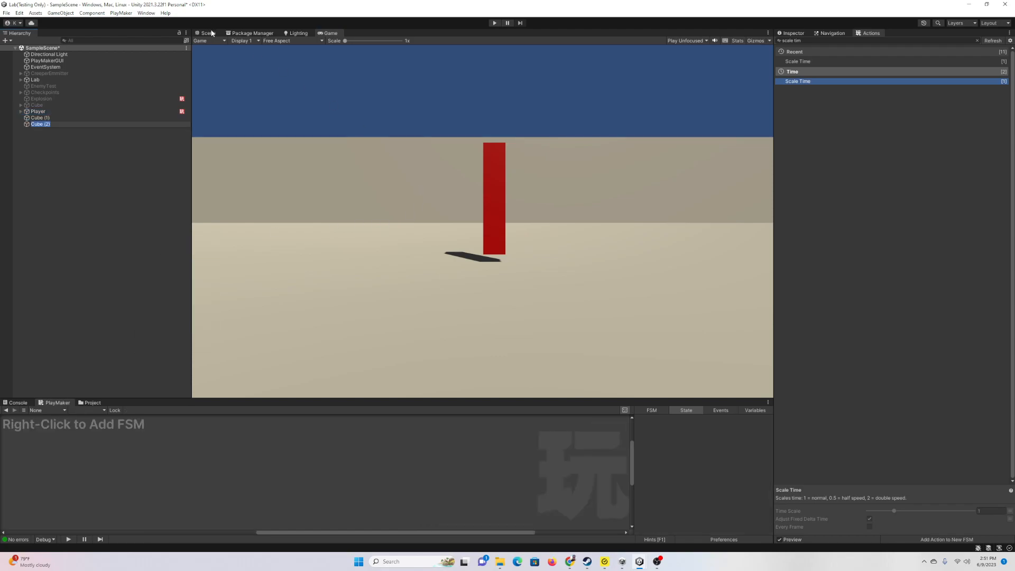
Step: Place the cube on the floor near the red pillar and make its collider a trigger
{"action": "key", "text": "ctrl+1"}
{"action": "scroll", "coordinate": [491, 184], "scroll_direction": "down", "scroll_amount": 8}
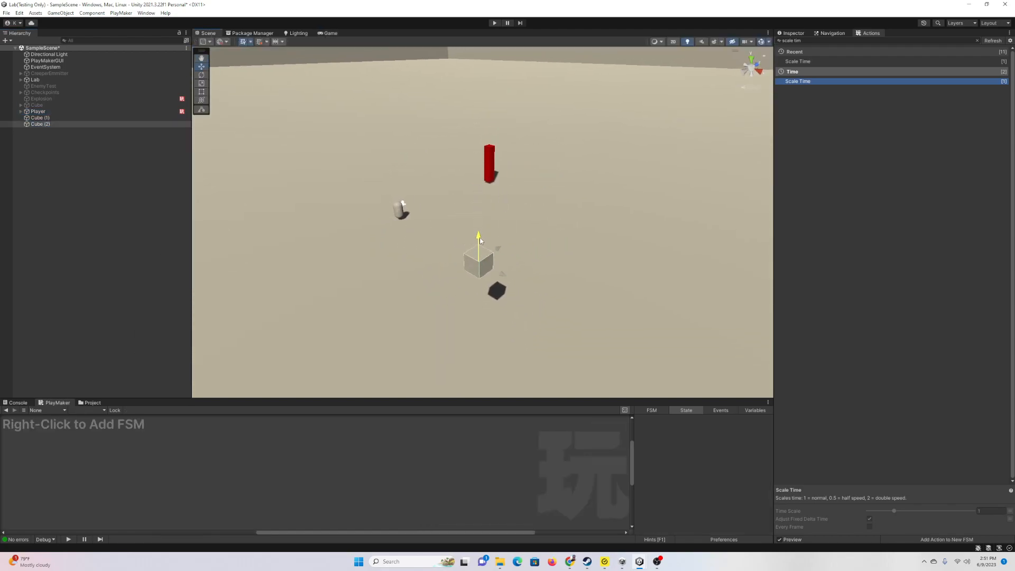
{"action": "left_click_drag", "start_coordinate": [491, 280], "coordinate": [509, 232]}
{"action": "left_click", "coordinate": [800, 32]}
{"action": "right_click_drag", "start_coordinate": [619, 203], "coordinate": [668, 201]}
{"action": "key", "text": "w"}
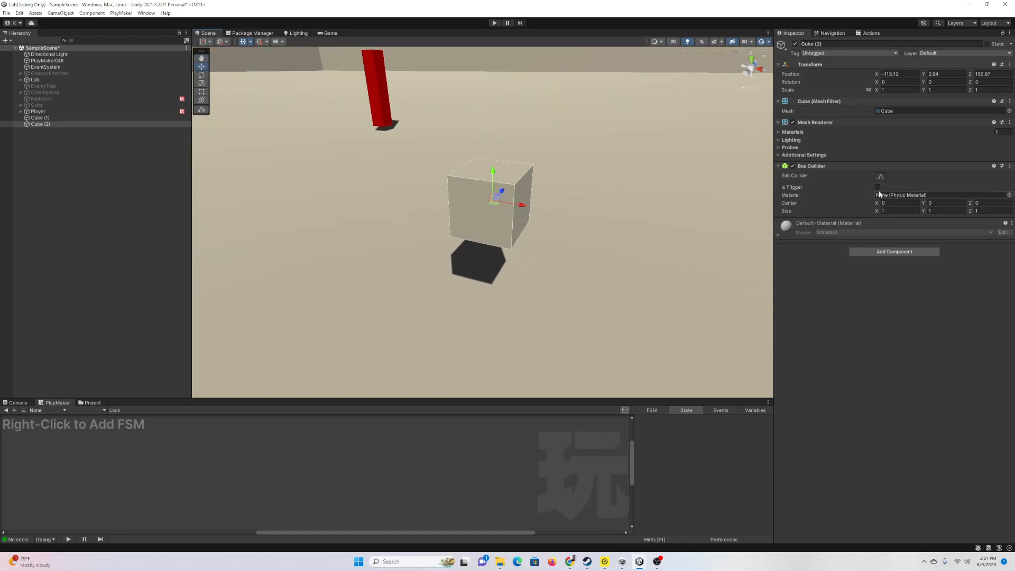
{"action": "left_click", "coordinate": [878, 187]}
Step: Add a PlayMaker FSM to the cube named Trap1 and show the Actions list
{"action": "left_click", "coordinate": [894, 252]}
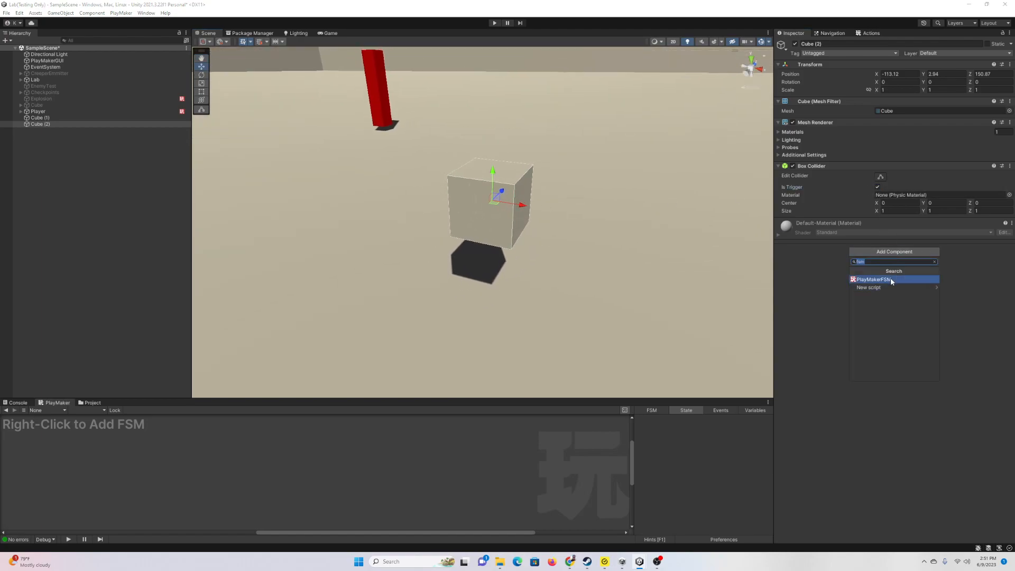
{"action": "left_click", "coordinate": [891, 278]}
{"action": "right_click_drag", "start_coordinate": [622, 229], "coordinate": [567, 204]}
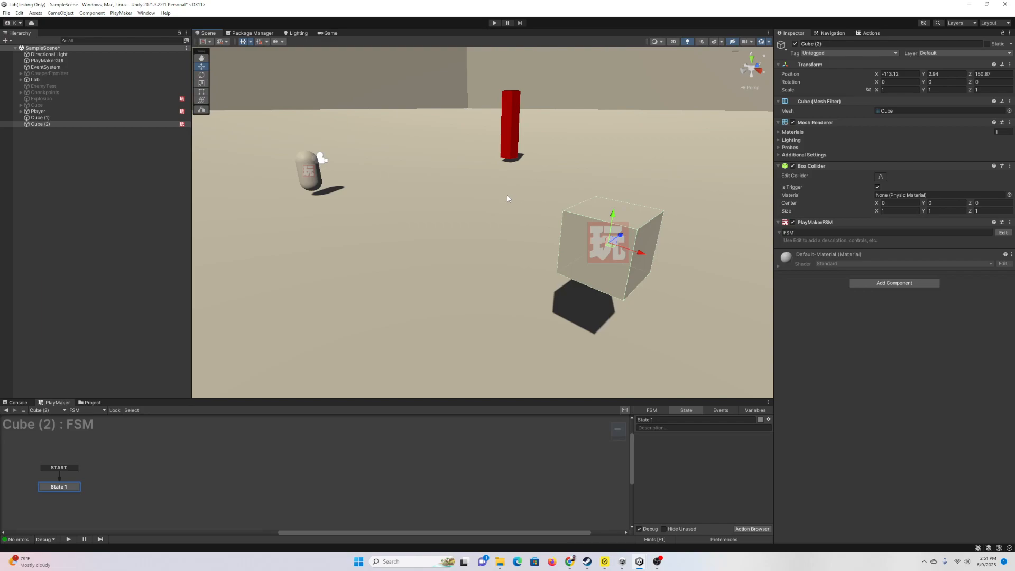
{"action": "left_click", "coordinate": [982, 231]}
{"action": "type", "text": "Trap1"}
{"action": "key", "text": "Return"}
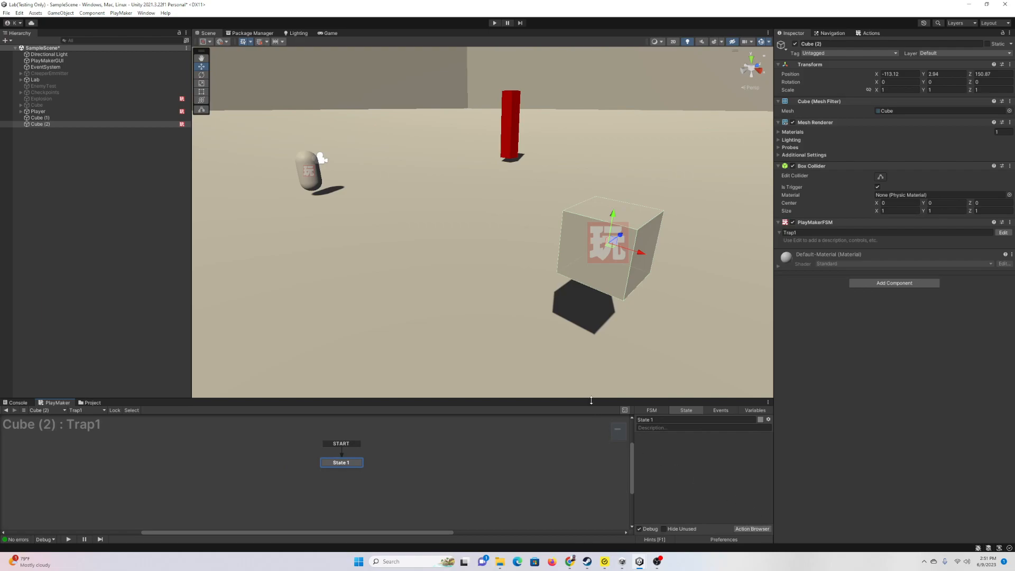
{"action": "left_click_drag", "start_coordinate": [591, 400], "coordinate": [591, 322]}
{"action": "left_click", "coordinate": [868, 32]}
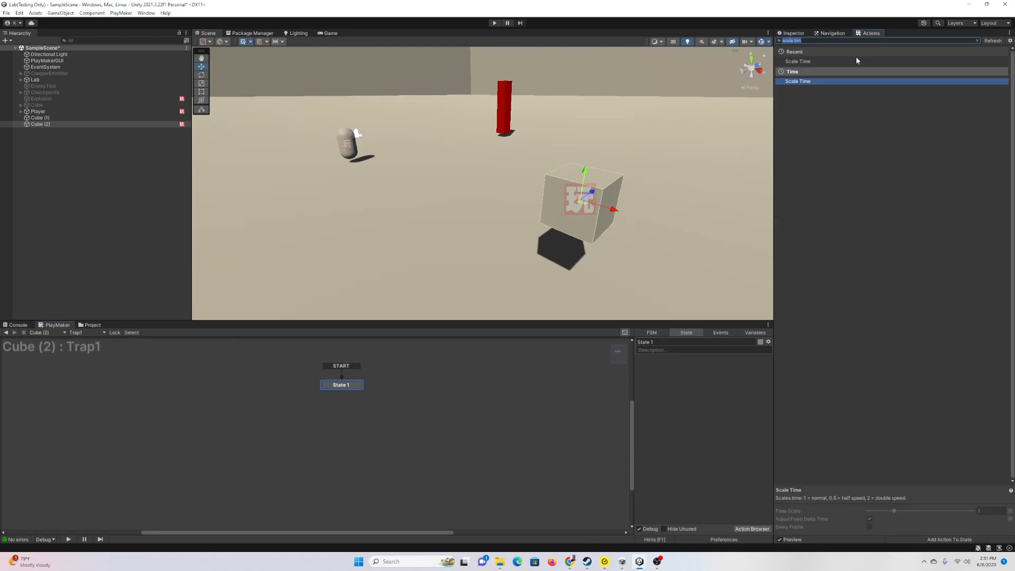
Step: Add a Trigger Event to State 1: On Trigger Enter, tag Player, sending new event DoDamage
{"action": "type", "text": "trigger event"}
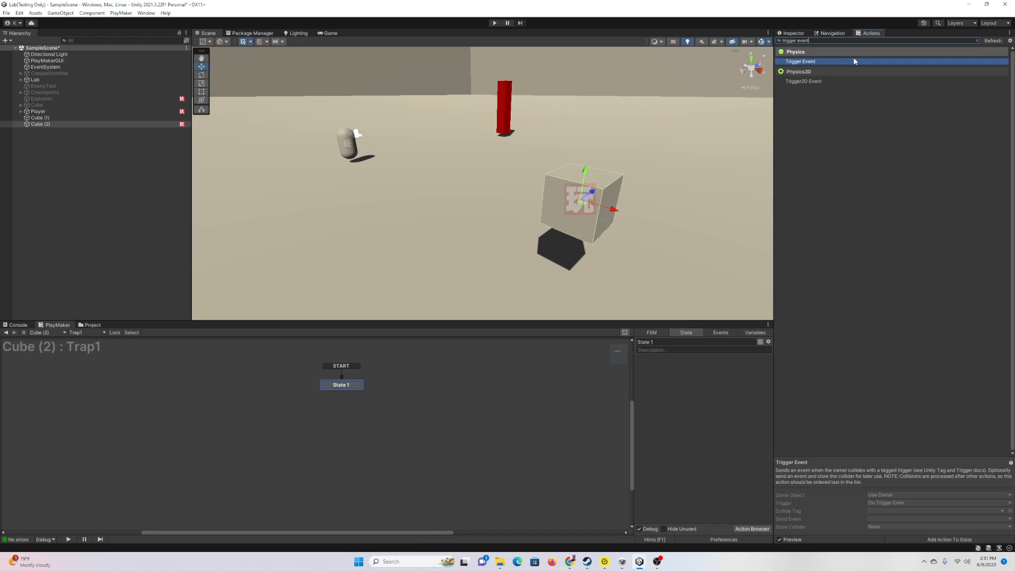
{"action": "double_click", "coordinate": [855, 61]}
{"action": "left_click", "coordinate": [725, 378]}
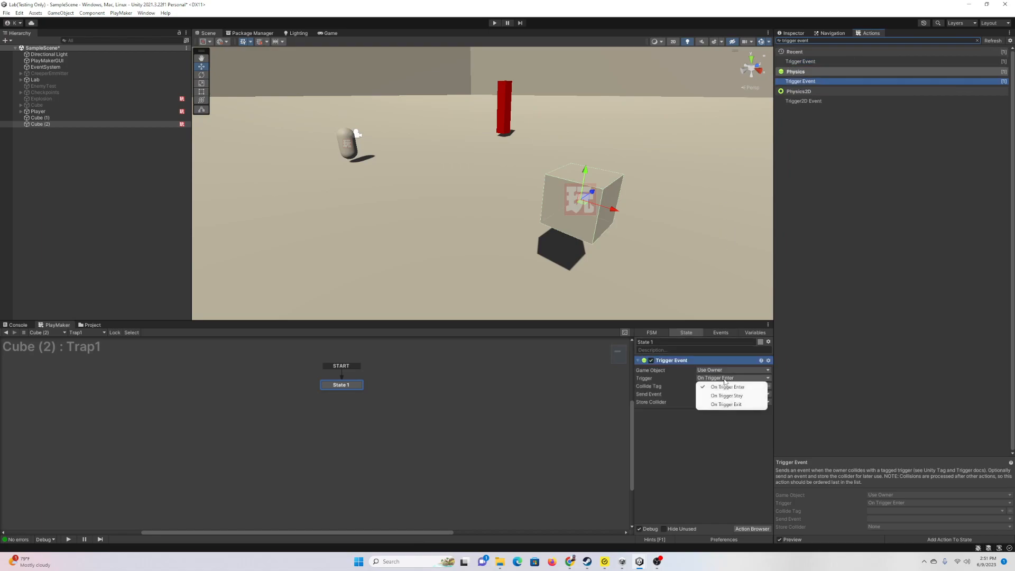
{"action": "left_click", "coordinate": [726, 387]}
{"action": "left_click", "coordinate": [715, 387]}
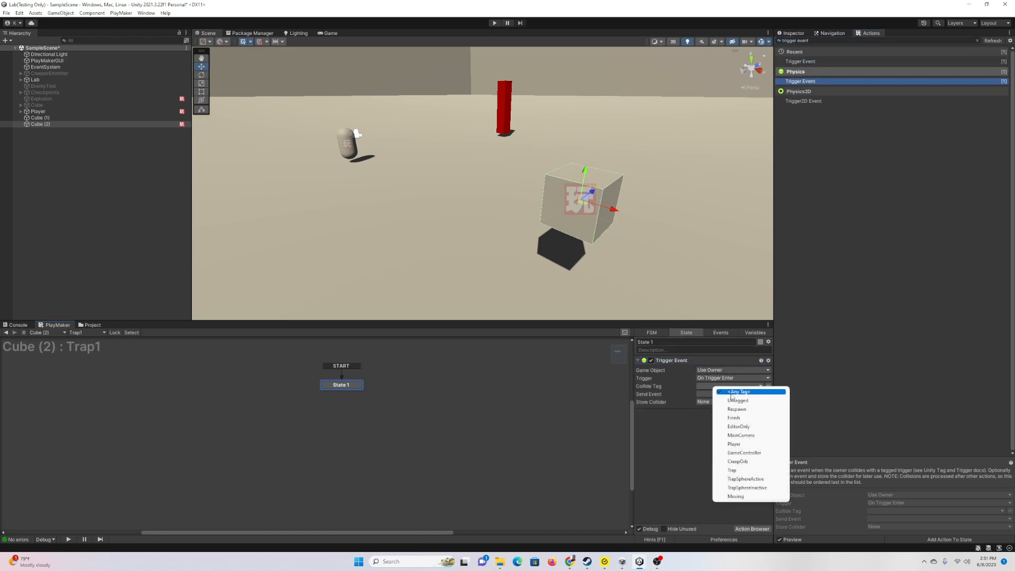
{"action": "left_click", "coordinate": [744, 445]}
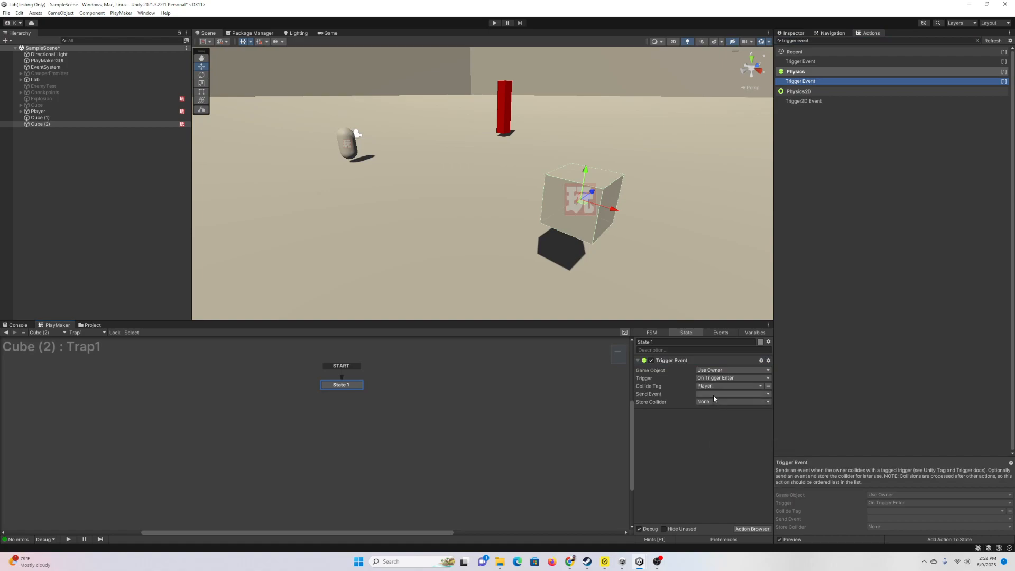
{"action": "left_click", "coordinate": [716, 394]}
{"action": "left_click", "coordinate": [741, 444]}
{"action": "type", "text": "DoDamage"}
{"action": "key", "text": "Return"}
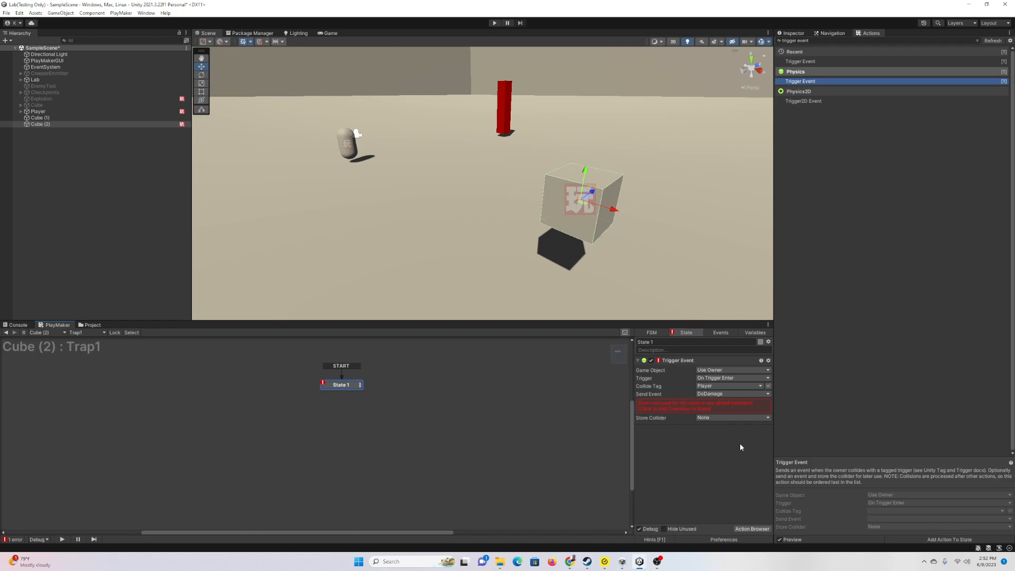
Step: Create an Int variable Damage exposed as an input and set its default value
{"action": "left_click", "coordinate": [757, 333]}
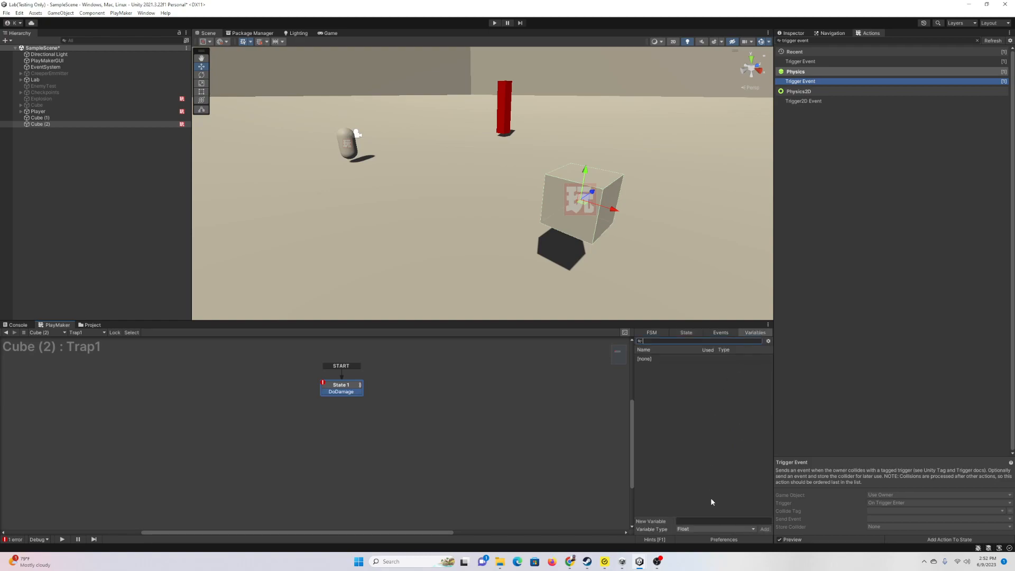
{"action": "left_click", "coordinate": [706, 528]}
{"action": "left_click", "coordinate": [694, 396]}
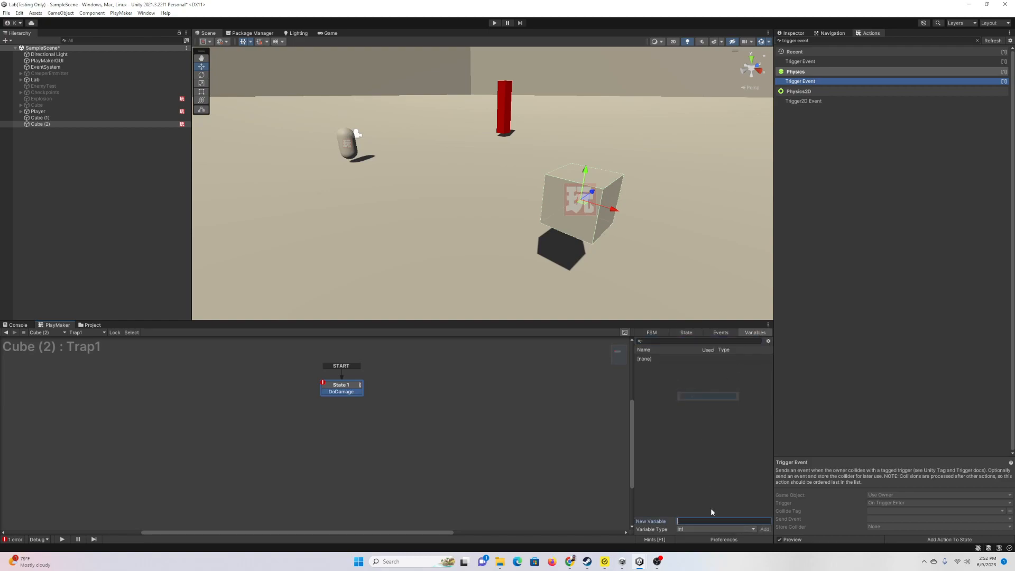
{"action": "type", "text": "Damage"}
{"action": "key", "text": "Return"}
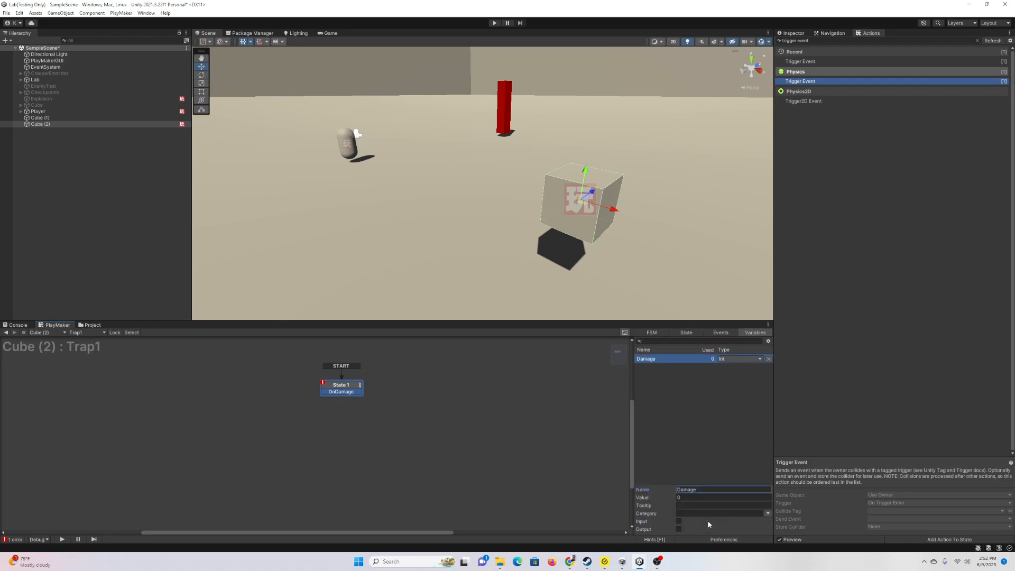
{"action": "left_click", "coordinate": [679, 521]}
{"action": "left_click", "coordinate": [696, 498]}
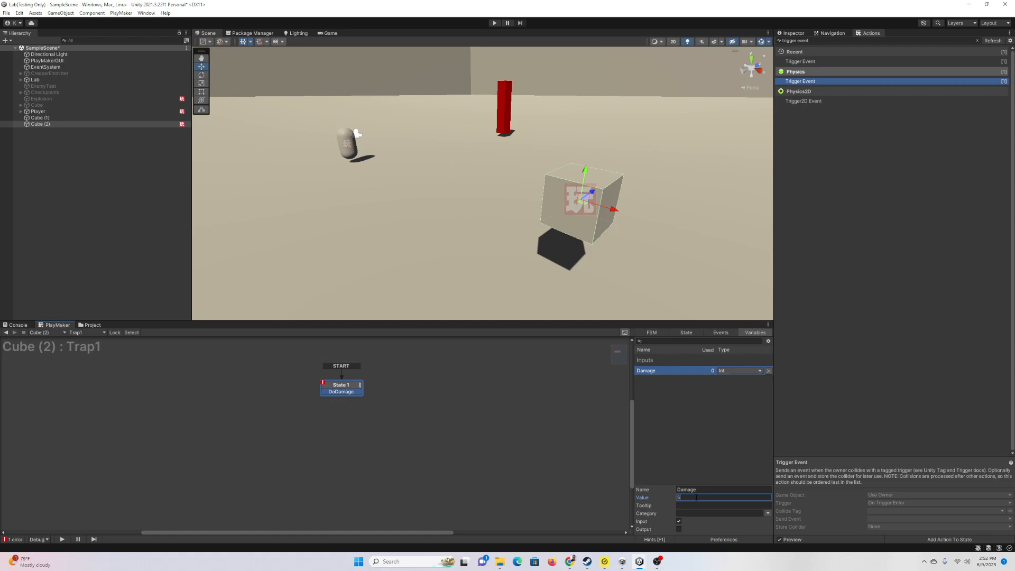
Step: Store the trigger's collider in new variable HitOBJ and drag DoDamage out to a new State 2
{"action": "left_click", "coordinate": [694, 332]}
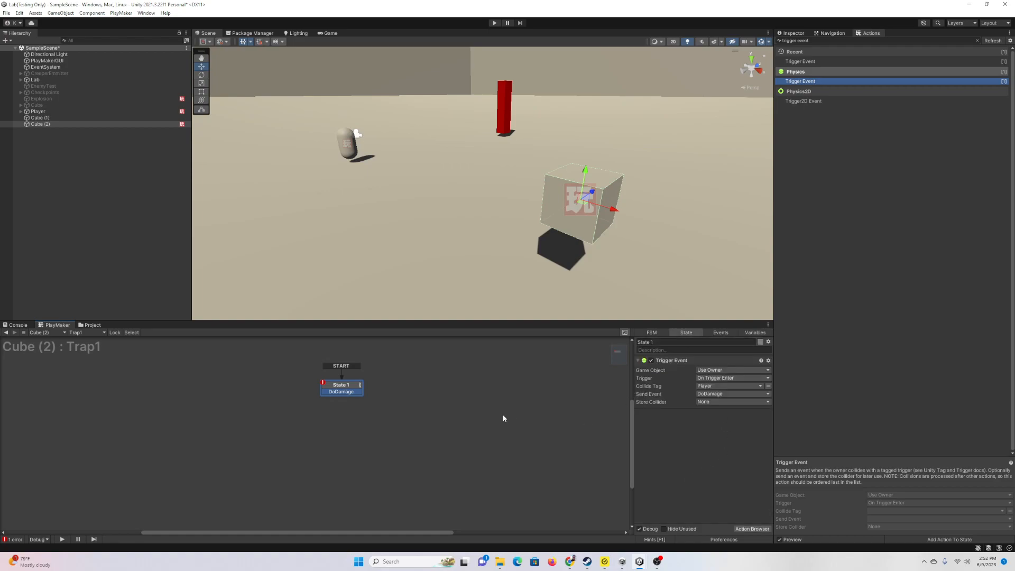
{"action": "left_click", "coordinate": [732, 402]}
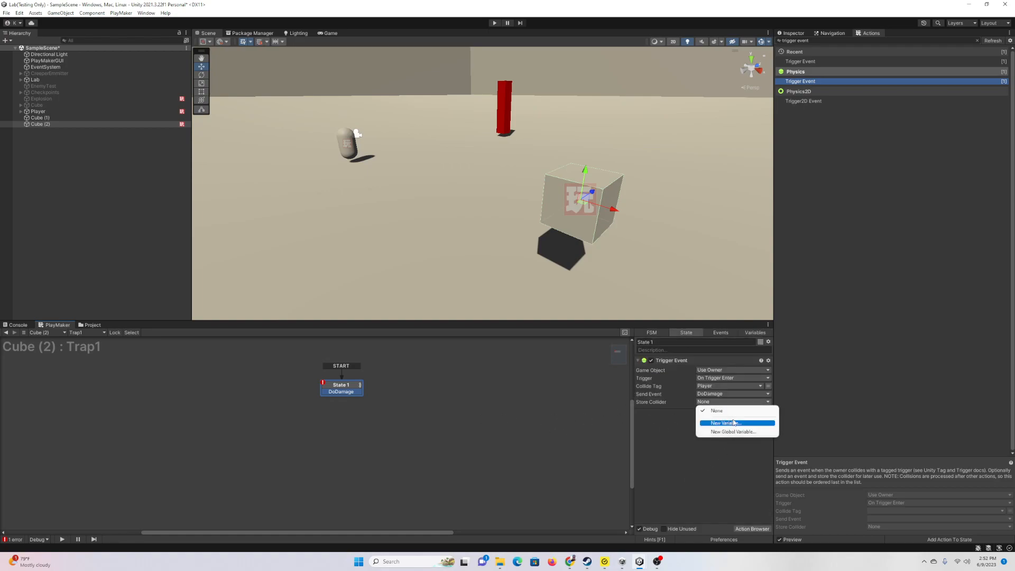
{"action": "left_click", "coordinate": [734, 422]}
{"action": "type", "text": "HitOBj"}
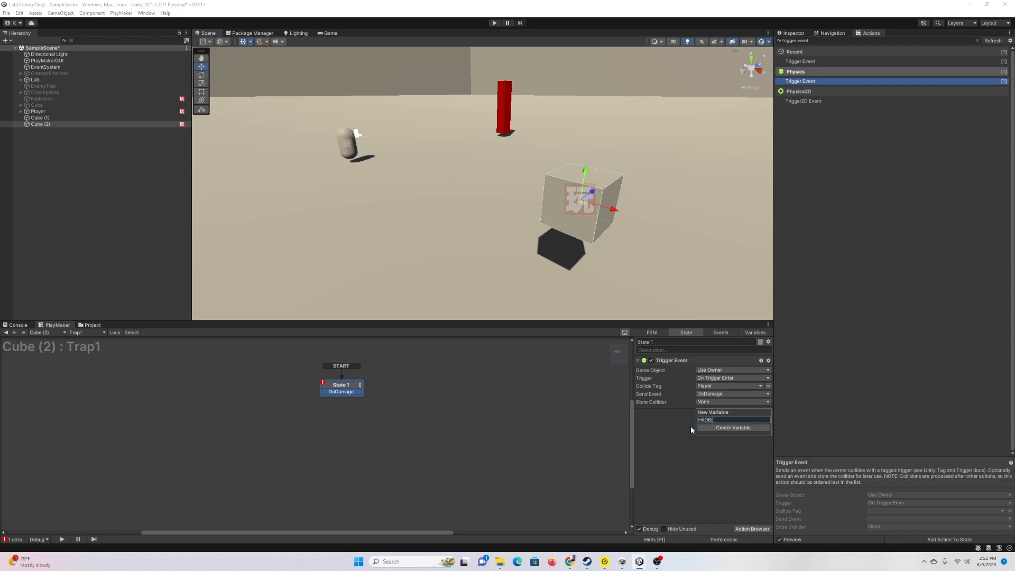
{"action": "key", "text": "Return"}
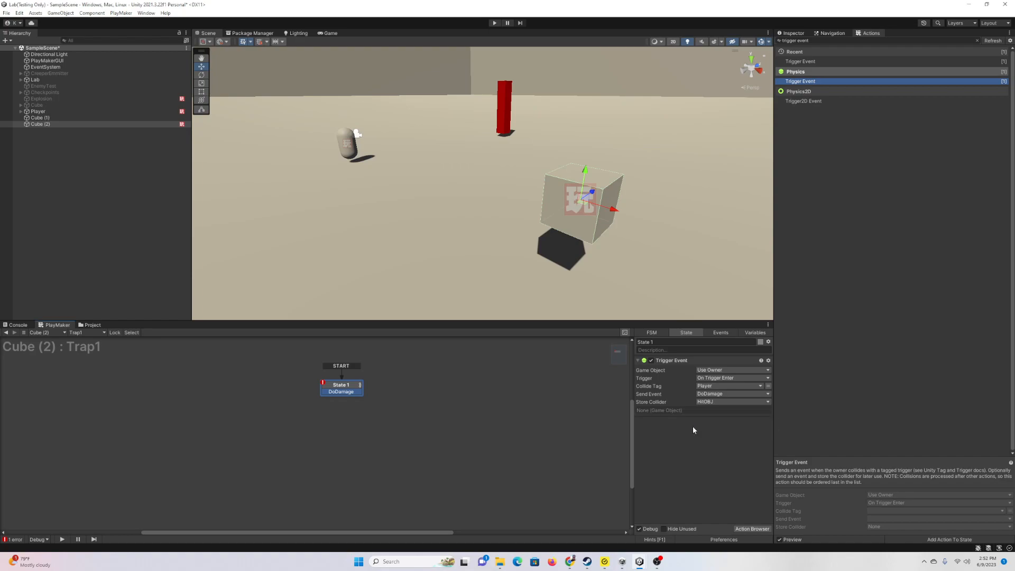
{"action": "left_click_drag", "start_coordinate": [362, 392], "coordinate": [400, 395]}
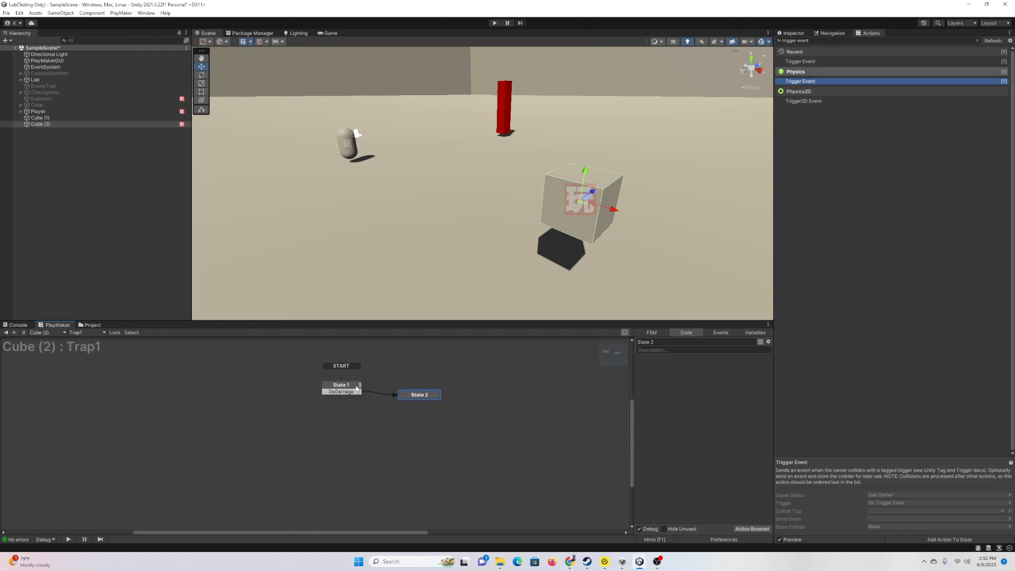
Step: Add a Set Fsm Int action to State 2
{"action": "left_click", "coordinate": [351, 388]}
{"action": "left_click", "coordinate": [403, 394]}
{"action": "left_click", "coordinate": [756, 529]}
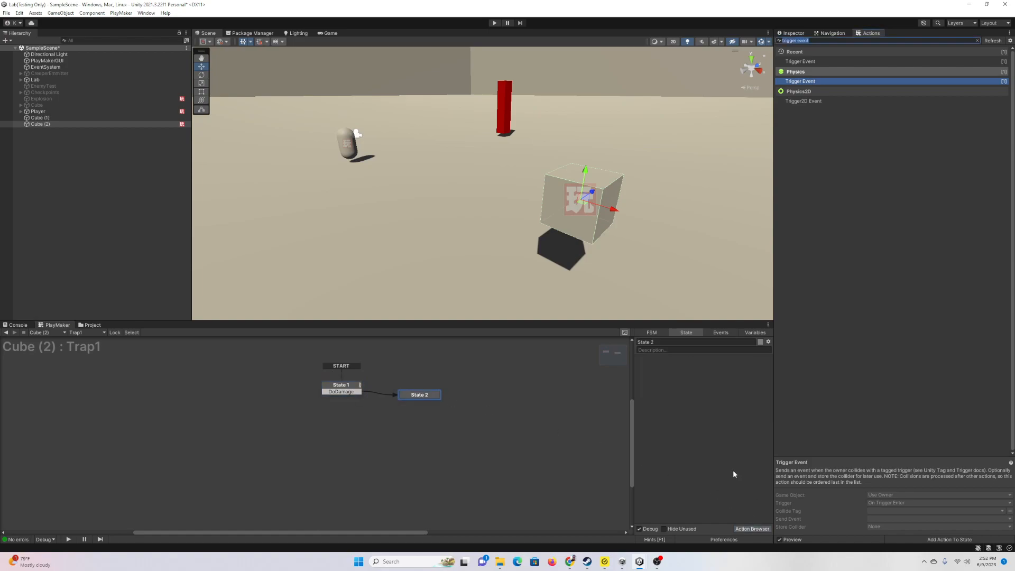
{"action": "type", "text": "set fsm int"}
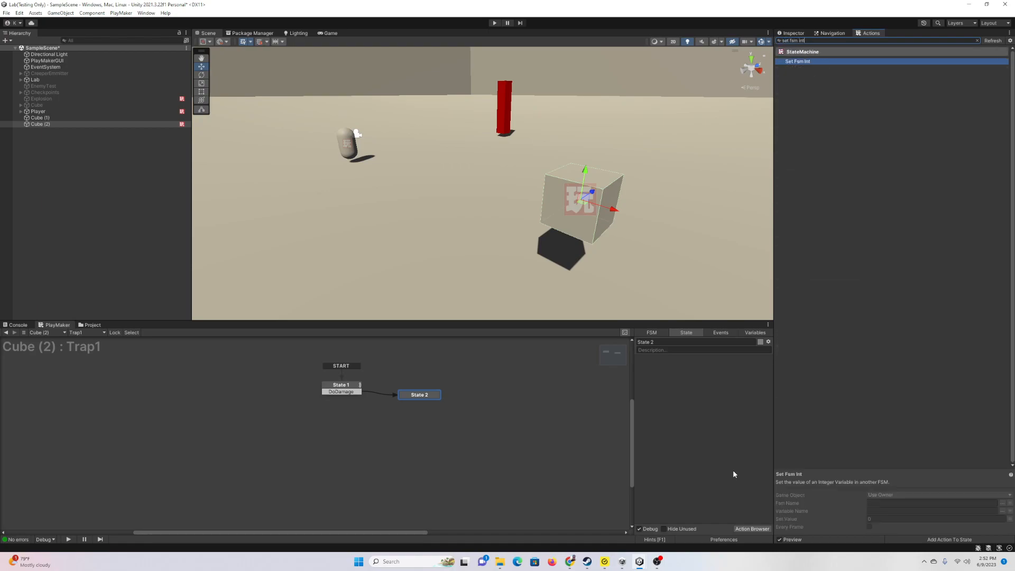
{"action": "key", "text": "Return"}
Step: Target the specified HitOBJ game object and its Health FSM
{"action": "left_click", "coordinate": [726, 370]}
{"action": "left_click", "coordinate": [733, 388]}
{"action": "left_click", "coordinate": [732, 378]}
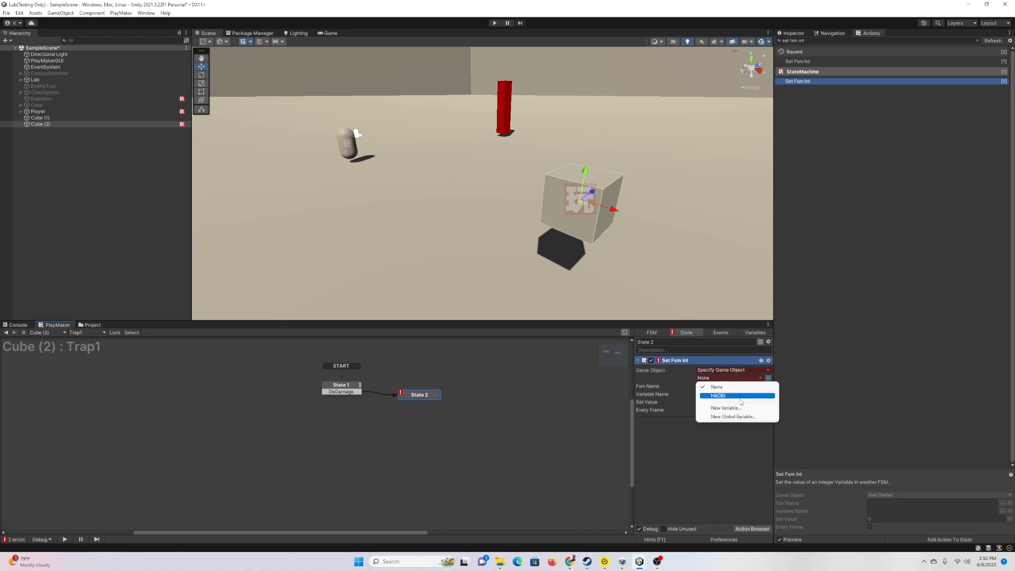
{"action": "left_click", "coordinate": [740, 397]}
{"action": "type", "text": "Hwealth"}
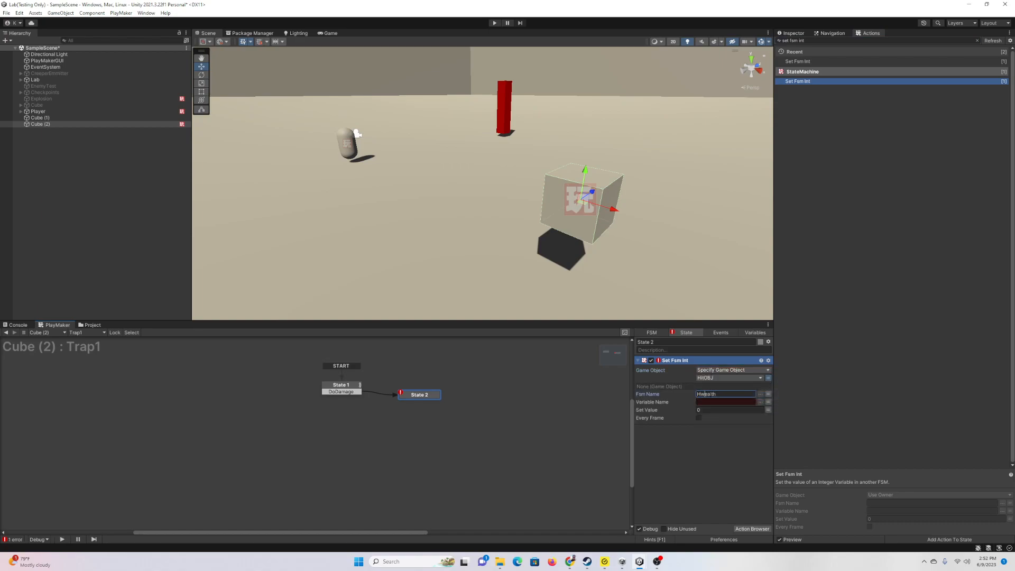
{"action": "key", "text": "BackSpace"}
{"action": "key", "text": "Tab"}
Step: Set Variable Name to DamagetoTake with Set Value taken from the Damage variable
{"action": "type", "text": "Damageto"}
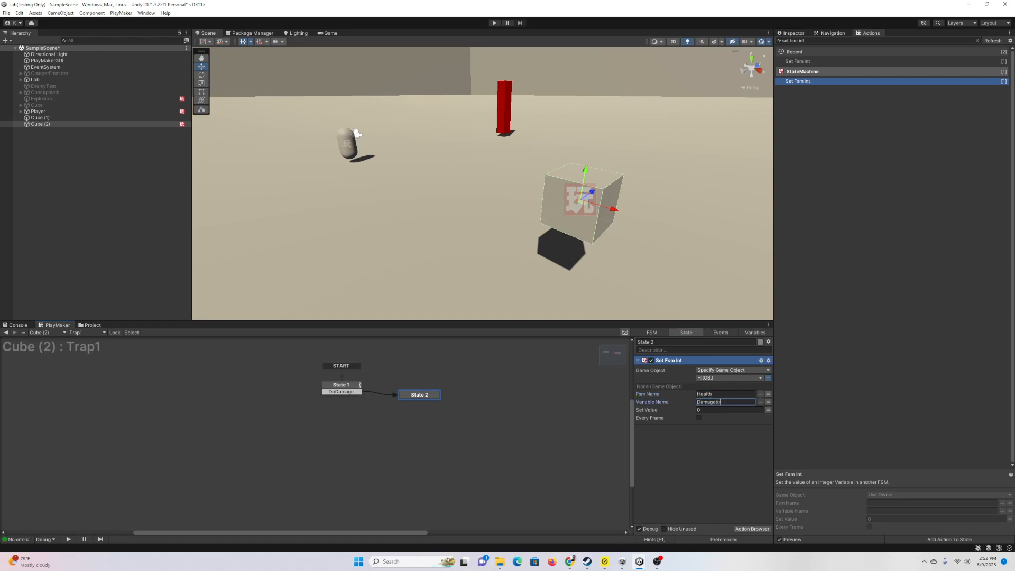
{"action": "type", "text": "Take"}
{"action": "left_click", "coordinate": [768, 410]}
{"action": "left_click", "coordinate": [757, 410]}
{"action": "left_click", "coordinate": [735, 426]}
{"action": "left_click", "coordinate": [752, 529]}
{"action": "type", "text": "send event"}
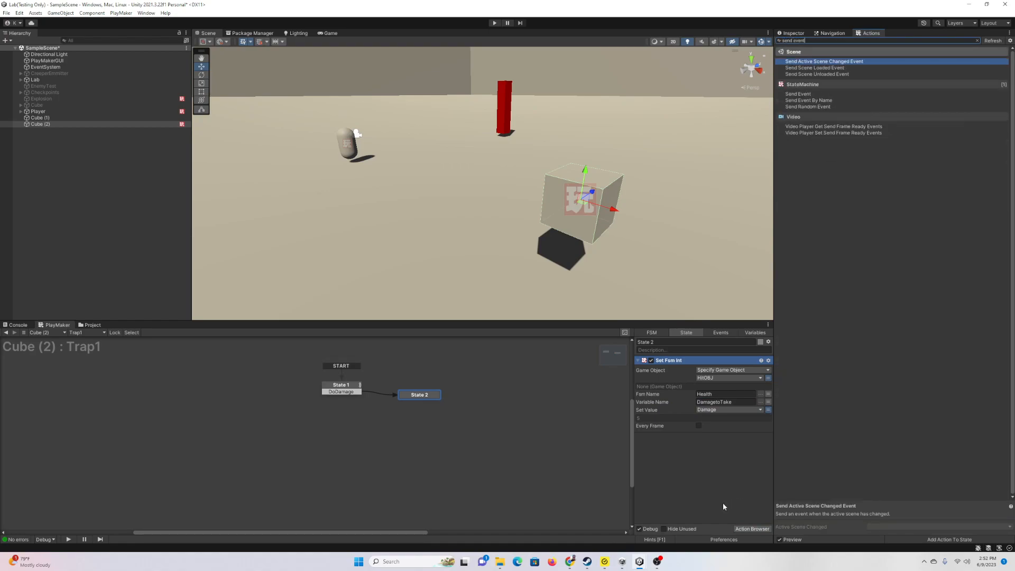
Step: Add a Send Event action to State 2, placed below Set Fsm Int
{"action": "key", "text": "Down"}
{"action": "key", "text": "Down"}
{"action": "key", "text": "Down"}
{"action": "key", "text": "Return"}
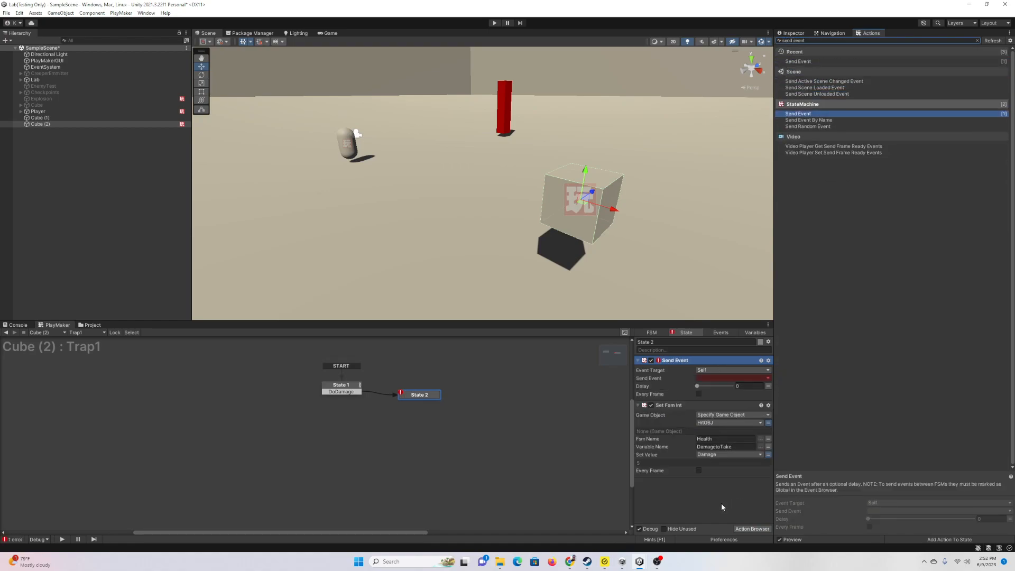
{"action": "left_click_drag", "start_coordinate": [694, 361], "coordinate": [694, 515]}
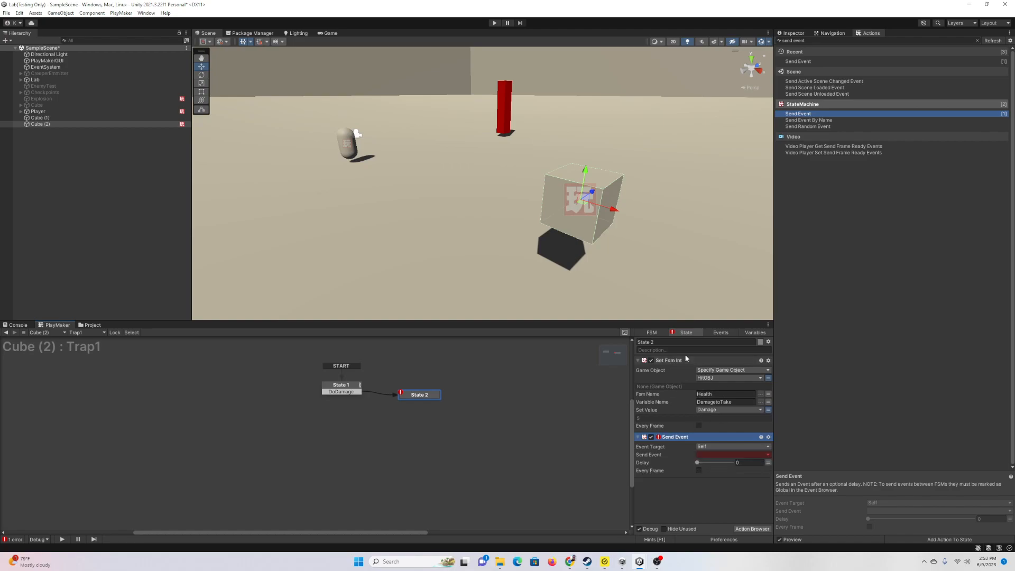
{"action": "left_click", "coordinate": [639, 361]}
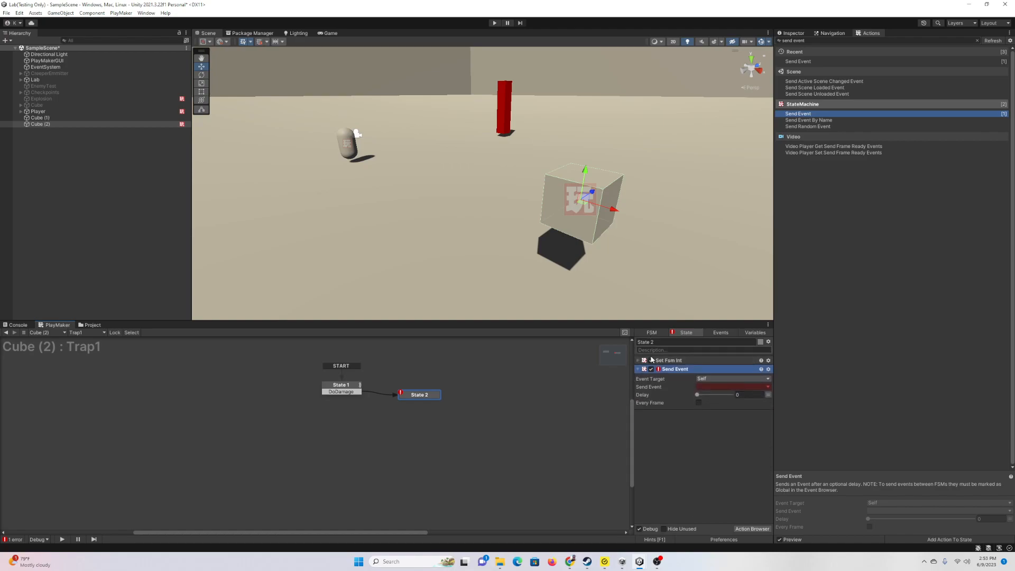
Step: Set Send Event's target to Game Object FSM on the specified HitOBJ
{"action": "left_click", "coordinate": [705, 380]}
{"action": "left_click", "coordinate": [730, 405]}
{"action": "left_click", "coordinate": [735, 387]}
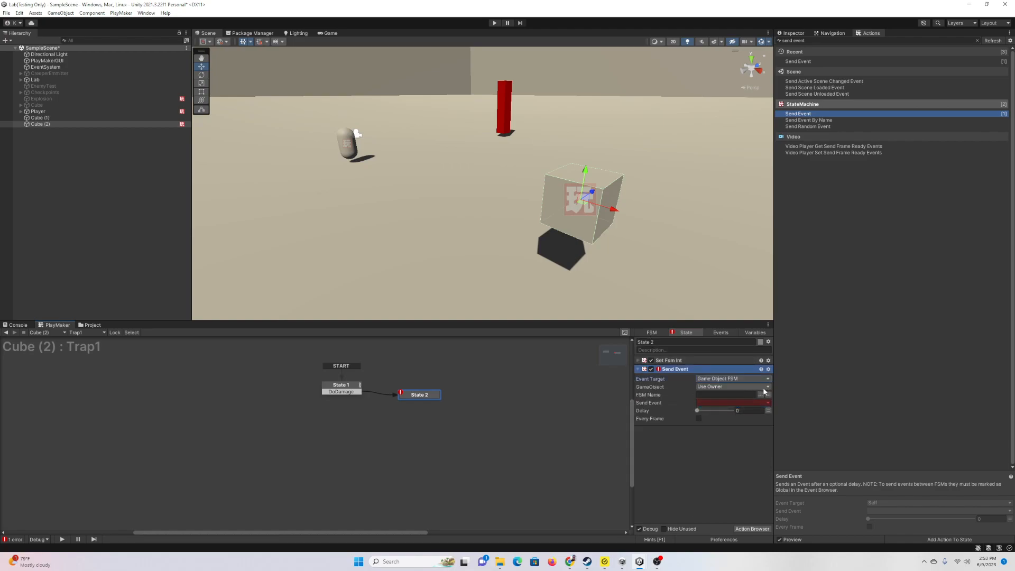
{"action": "left_click", "coordinate": [733, 404]}
{"action": "left_click", "coordinate": [730, 394]}
{"action": "left_click", "coordinate": [732, 413]}
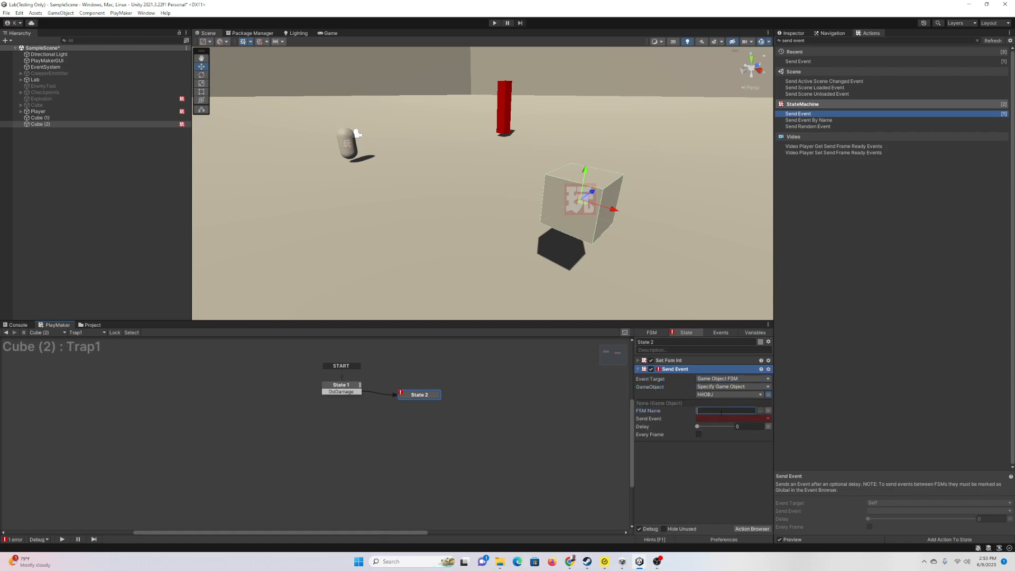
Step: Use FSM Name Health and global event TakeDamage, then view the Player's Health FSM
{"action": "type", "text": "Health"}
{"action": "left_click", "coordinate": [717, 419]}
{"action": "mouse_move", "coordinate": [730, 441]}
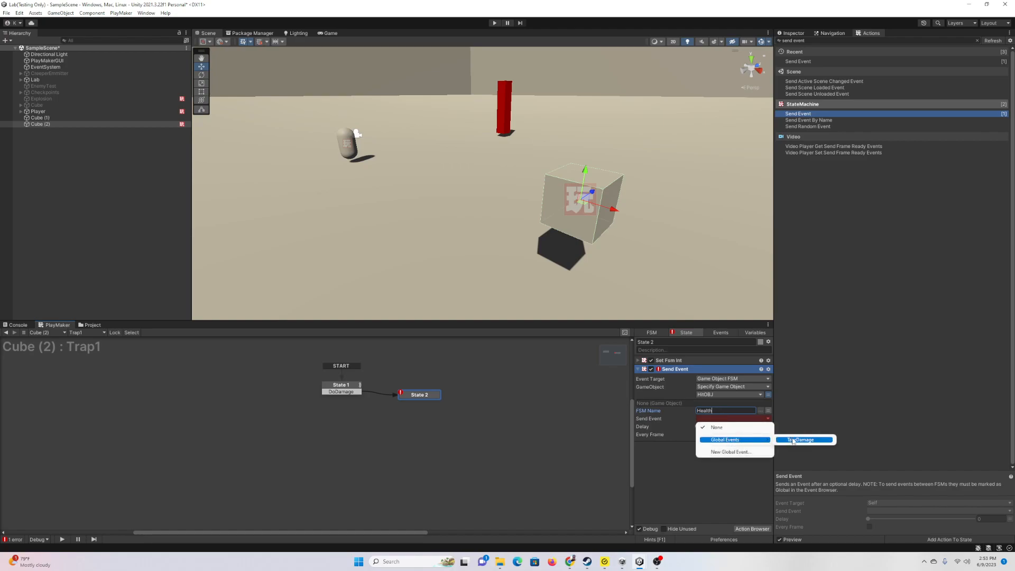
{"action": "left_click", "coordinate": [793, 441]}
{"action": "left_click", "coordinate": [53, 111]}
{"action": "left_click", "coordinate": [793, 33]}
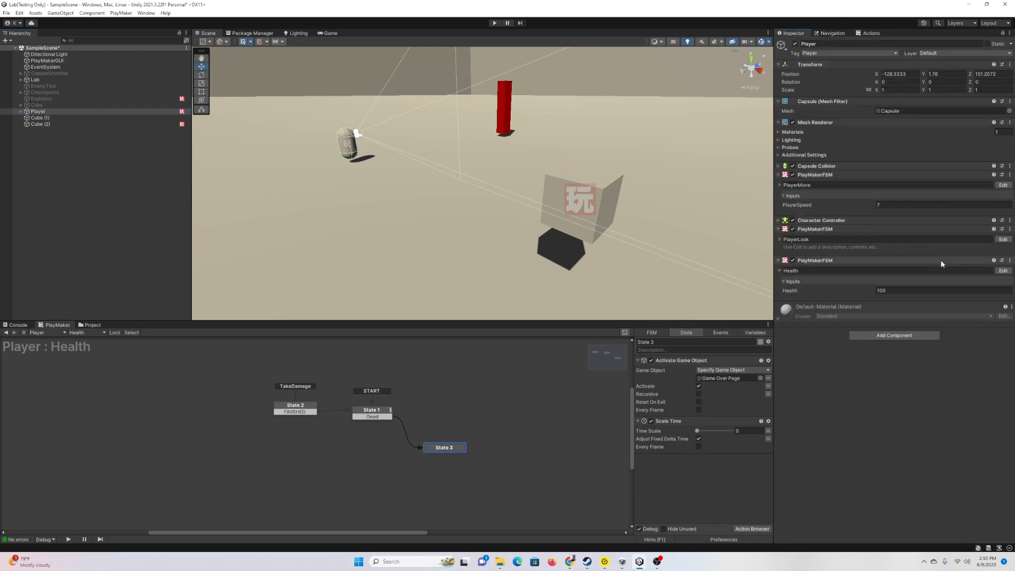
{"action": "left_click", "coordinate": [297, 406]}
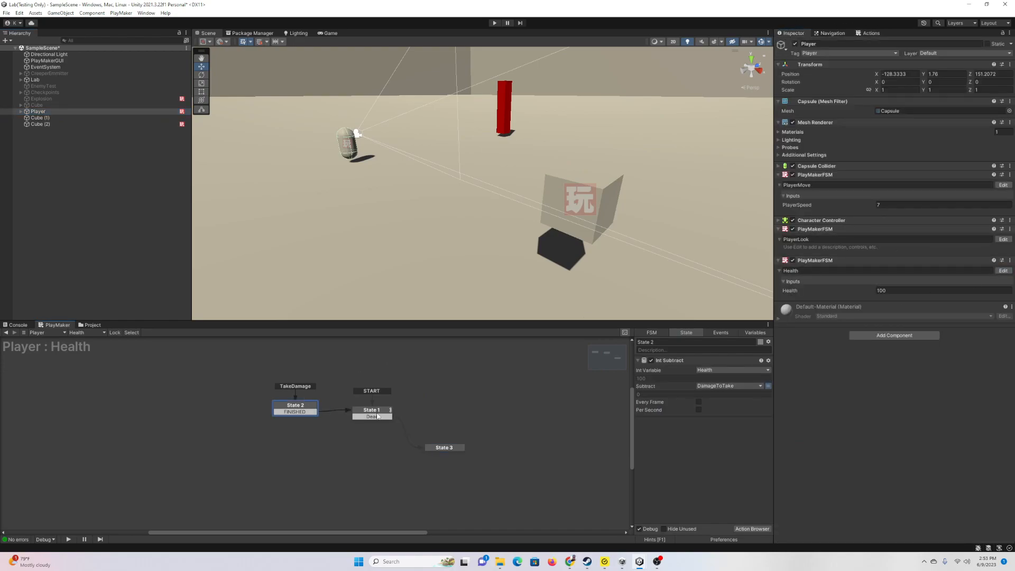
{"action": "left_click", "coordinate": [372, 411]}
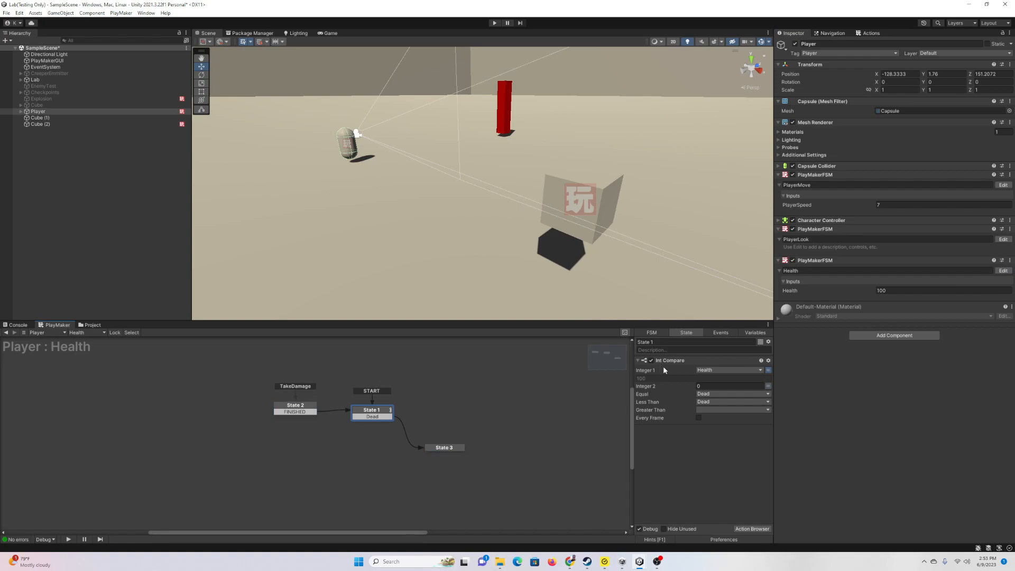
{"action": "left_click", "coordinate": [755, 334]}
{"action": "left_click", "coordinate": [661, 358]}
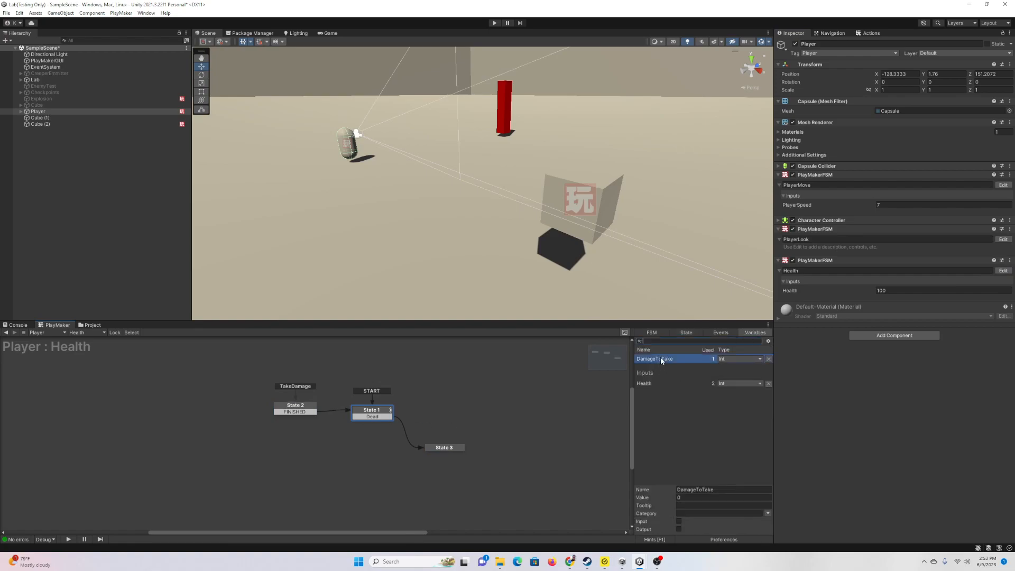
{"action": "left_click", "coordinate": [683, 333]}
{"action": "left_click", "coordinate": [312, 407]}
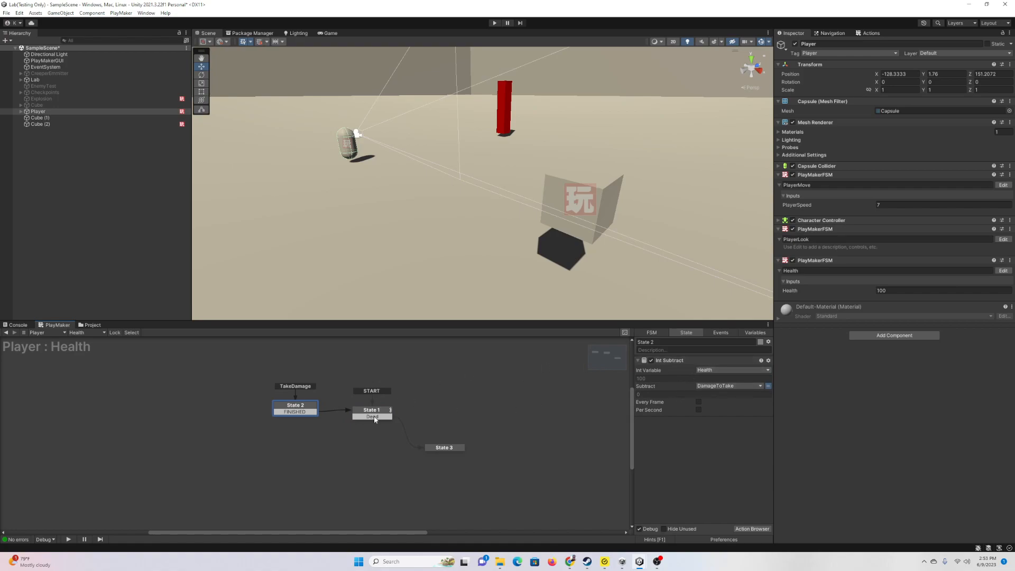
{"action": "left_click", "coordinate": [376, 417]}
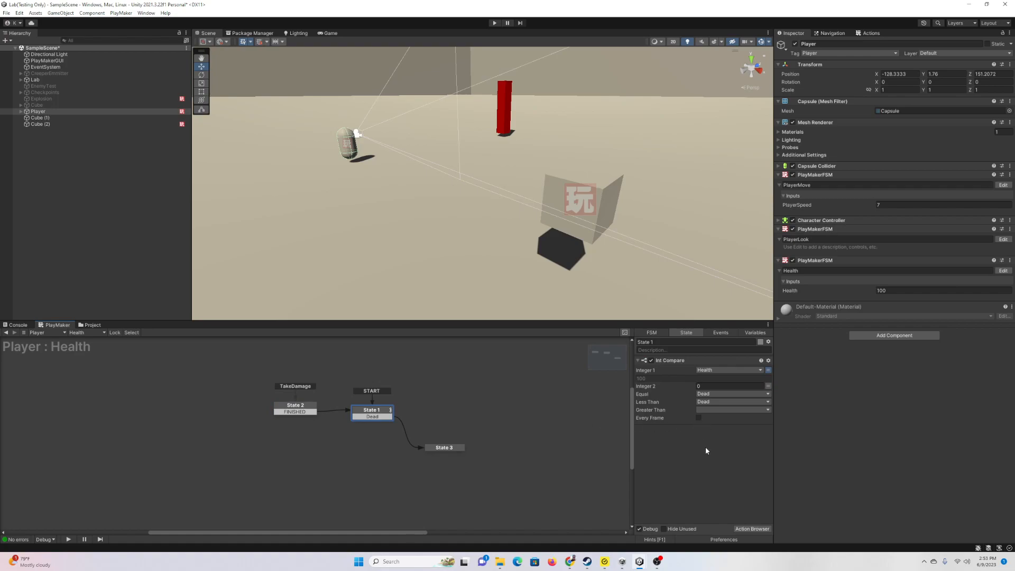
{"action": "left_click", "coordinate": [309, 409]}
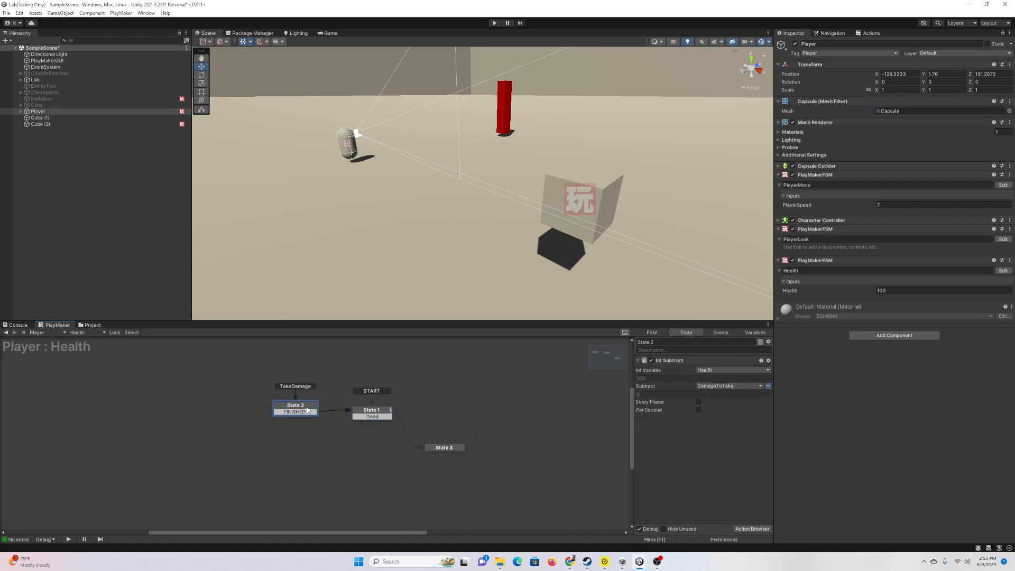
{"action": "left_click", "coordinate": [374, 412]}
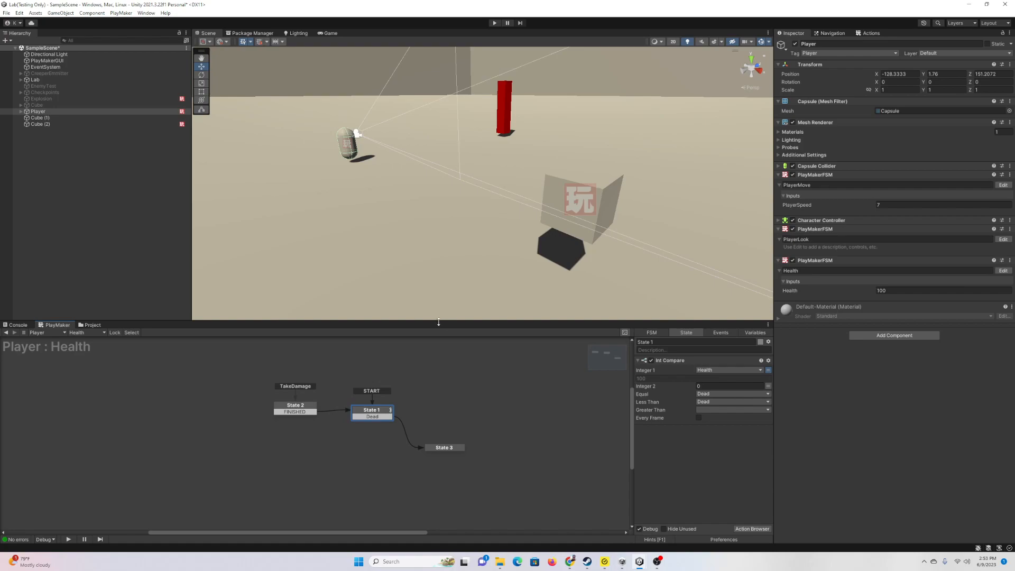
{"action": "left_click_drag", "start_coordinate": [439, 321], "coordinate": [439, 346]}
Step: Lower Cube (2) onto the ground and apply the Red material to it
{"action": "left_click", "coordinate": [40, 123]}
{"action": "left_click_drag", "start_coordinate": [588, 190], "coordinate": [575, 257]}
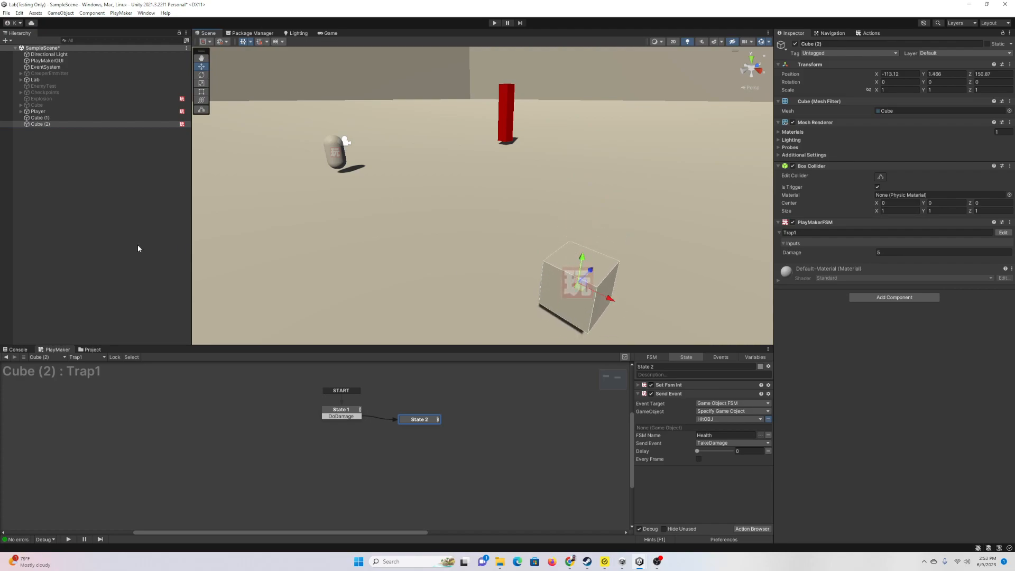
{"action": "left_click", "coordinate": [93, 350]}
{"action": "left_click_drag", "start_coordinate": [162, 386], "coordinate": [578, 291]}
{"action": "left_click_drag", "start_coordinate": [469, 249], "coordinate": [220, 202], "text": "alt"}
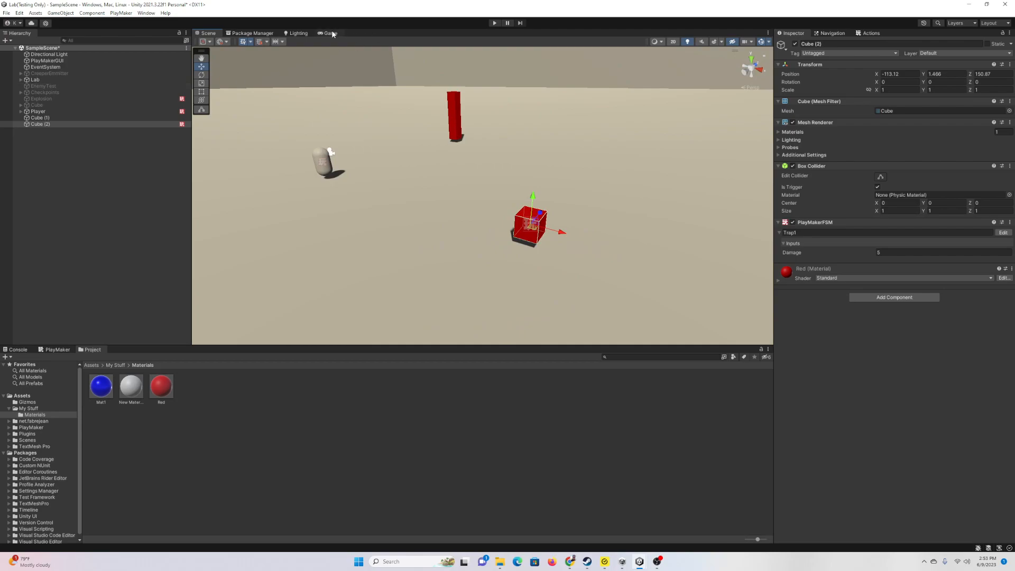
Step: Play-test by walking the player into the red cube with W and S, then pause
{"action": "left_click", "coordinate": [90, 112]}
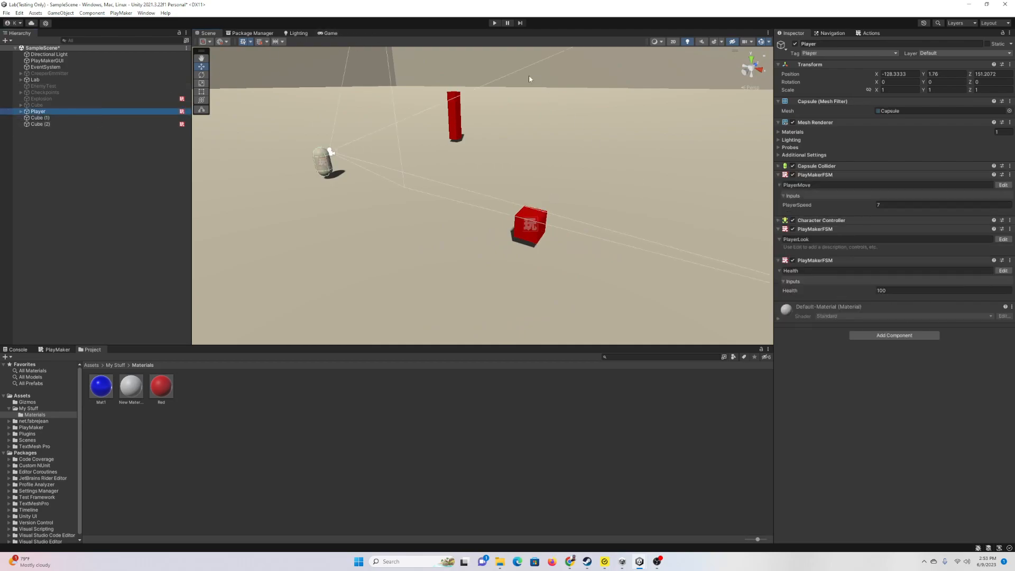
{"action": "left_click", "coordinate": [494, 23]}
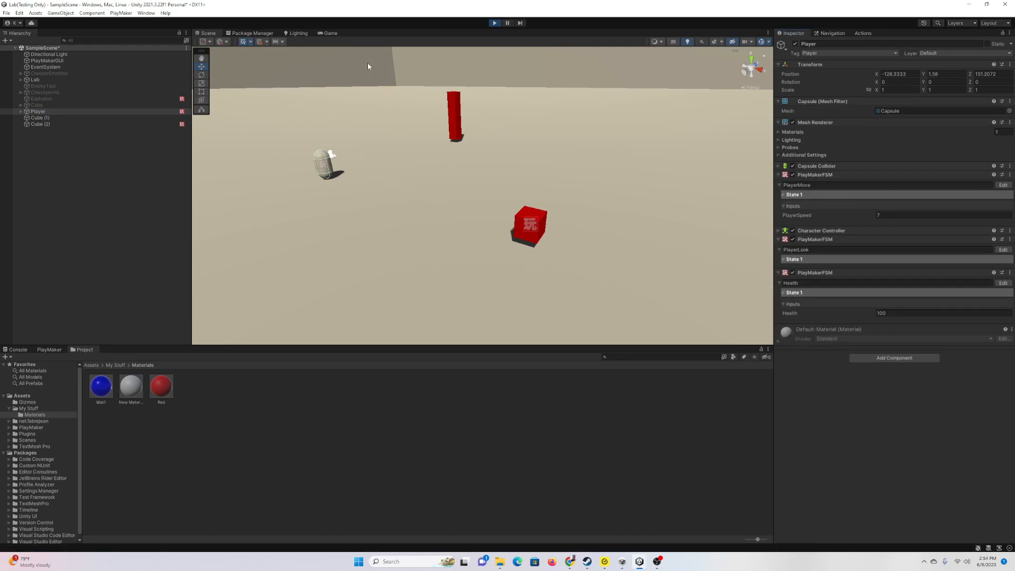
{"action": "left_click", "coordinate": [331, 33]}
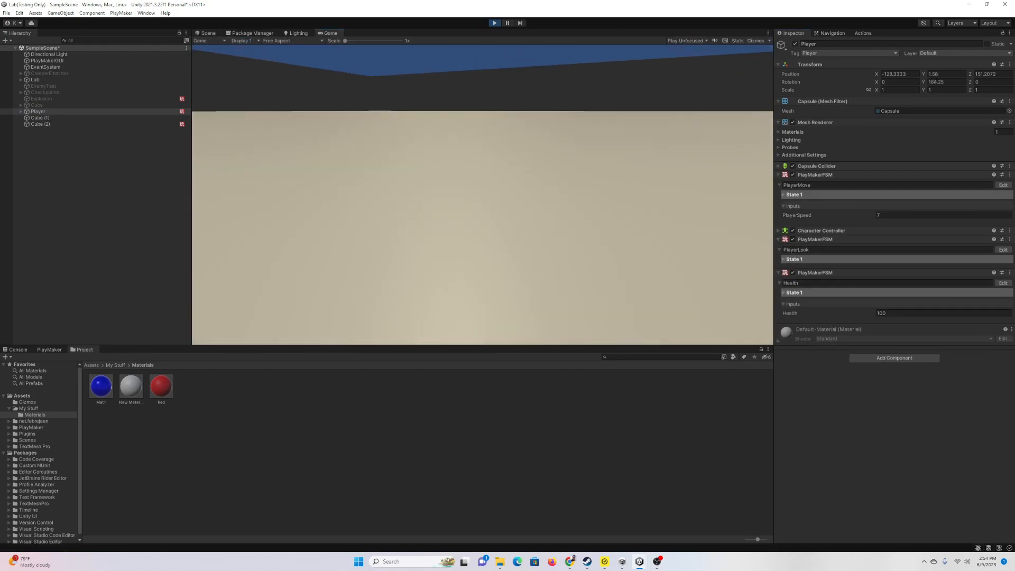
{"action": "key", "text": "w"}
{"action": "key", "text": "w"}
{"action": "key", "text": "s"}
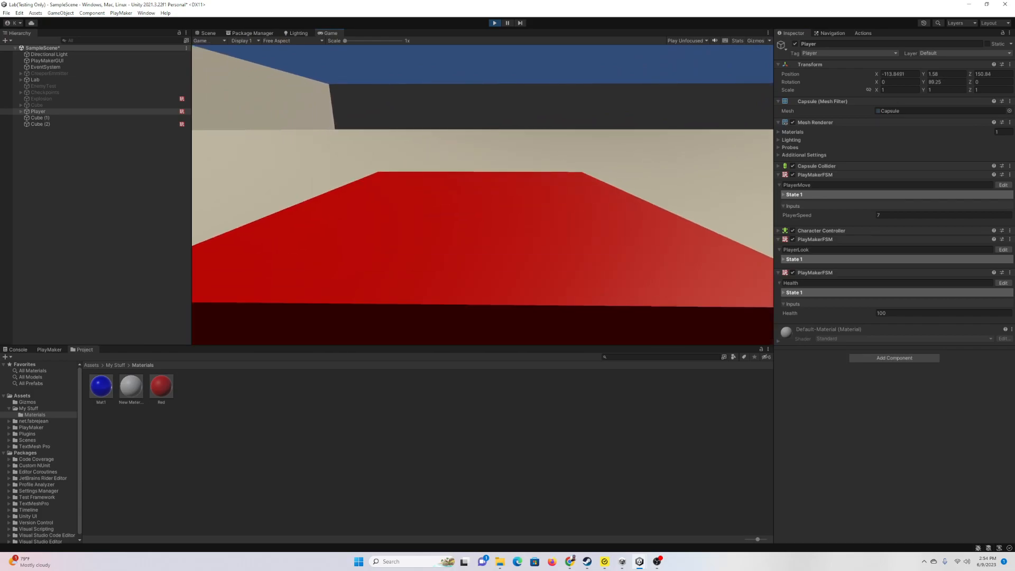
{"action": "key", "text": "w"}
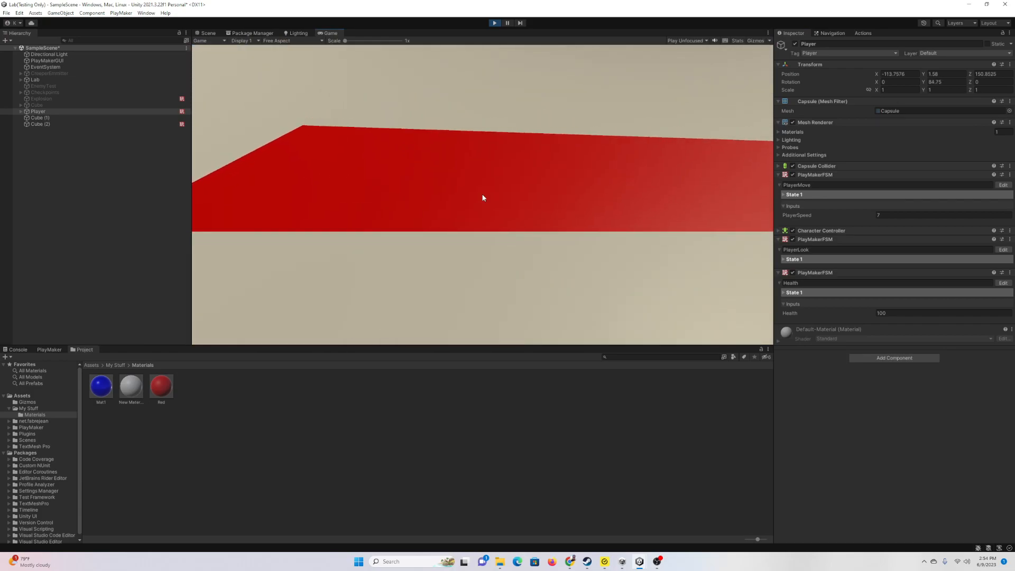
{"action": "left_click", "coordinate": [508, 23]}
{"action": "left_click", "coordinate": [208, 32]}
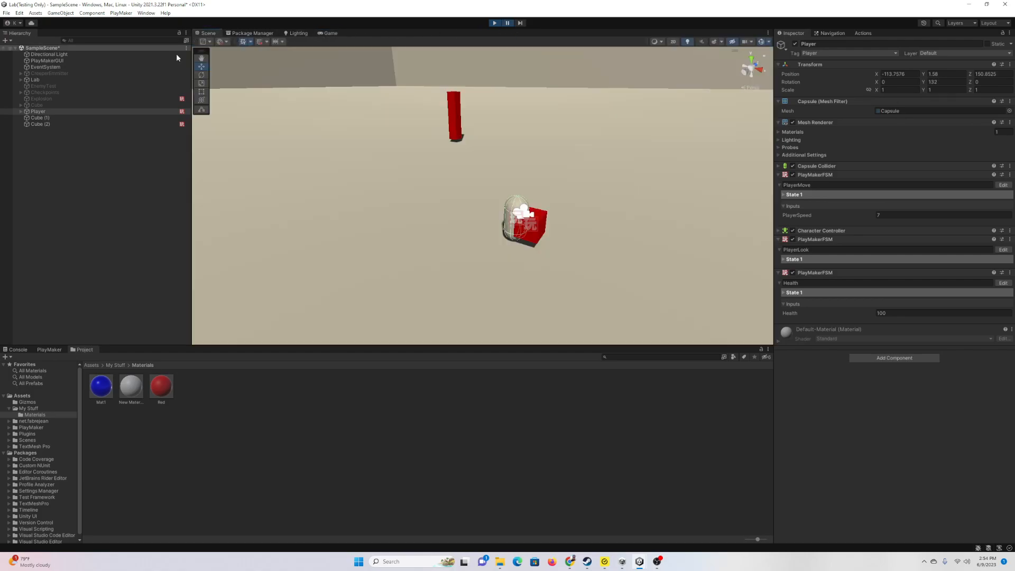
Step: Inspect Cube (2)'s Trap1 Set Fsm Int settings and stop the game
{"action": "left_click", "coordinate": [90, 123]}
{"action": "left_click", "coordinate": [1003, 232]}
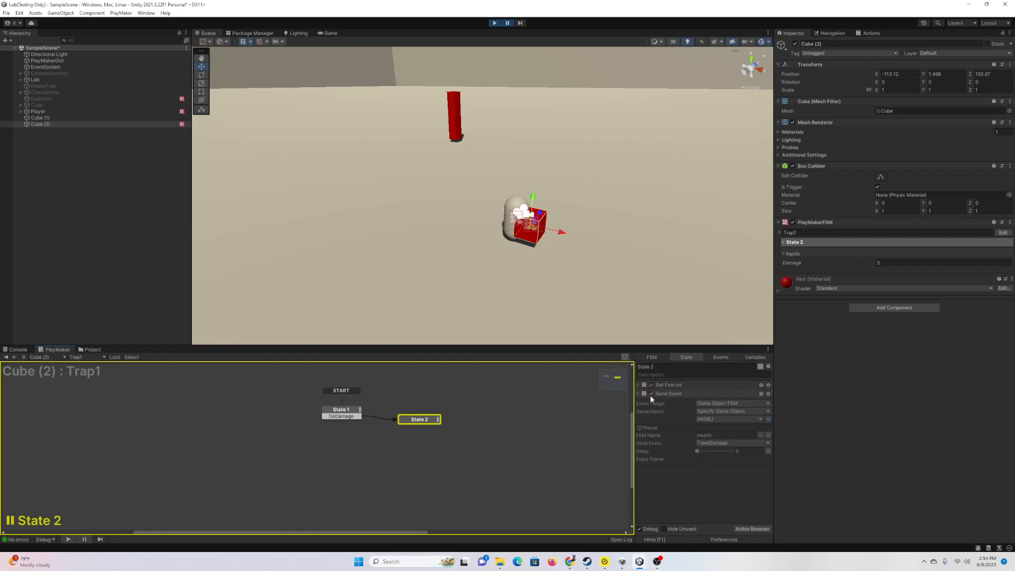
{"action": "left_click", "coordinate": [639, 385]}
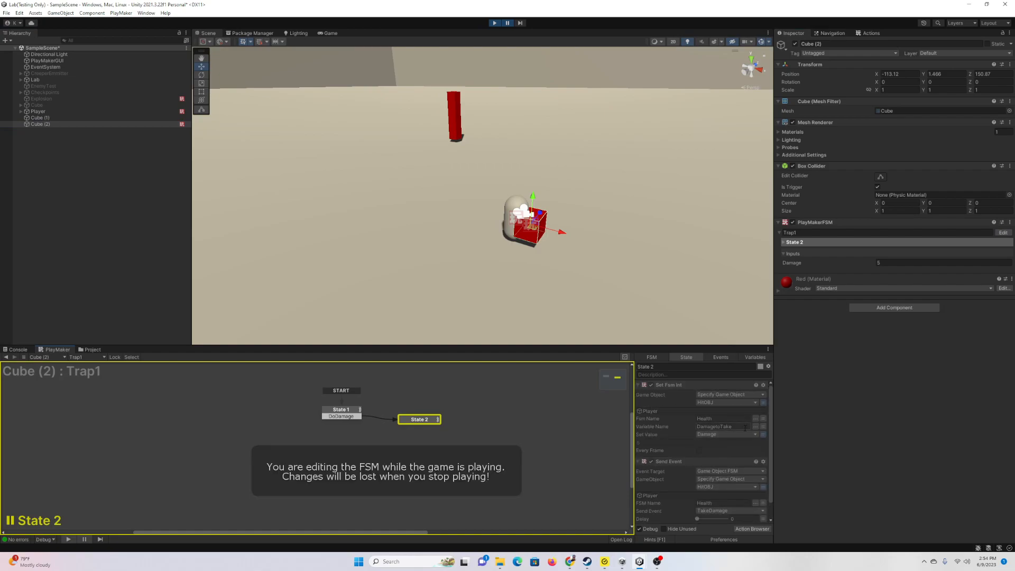
{"action": "left_click", "coordinate": [495, 22]}
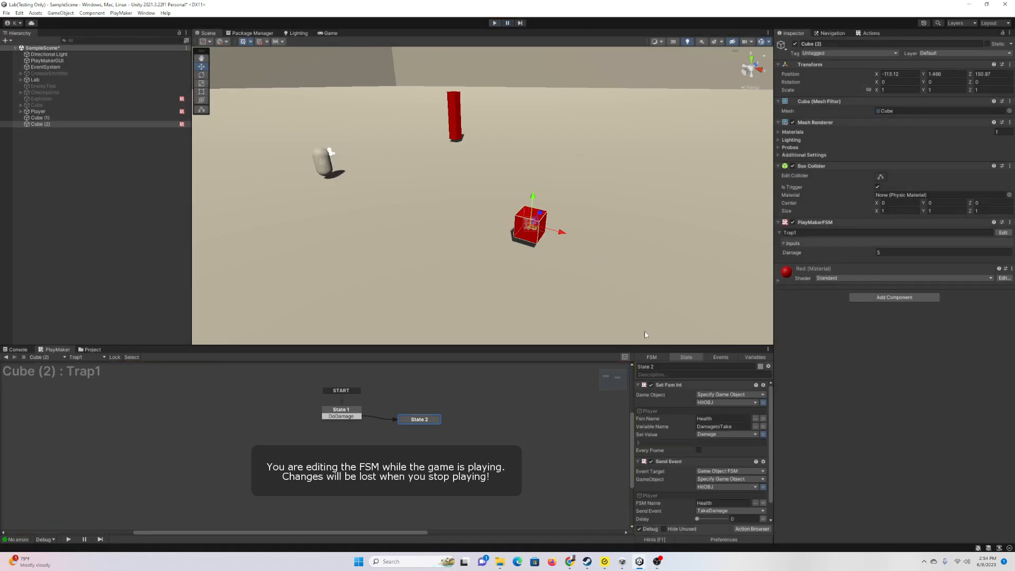
Step: Correct Set Fsm Int's Variable Name to DamageToTake
{"action": "left_click", "coordinate": [638, 385]}
{"action": "left_click", "coordinate": [719, 427]}
{"action": "left_click", "coordinate": [720, 427]}
{"action": "type", "text": "ToTake"}
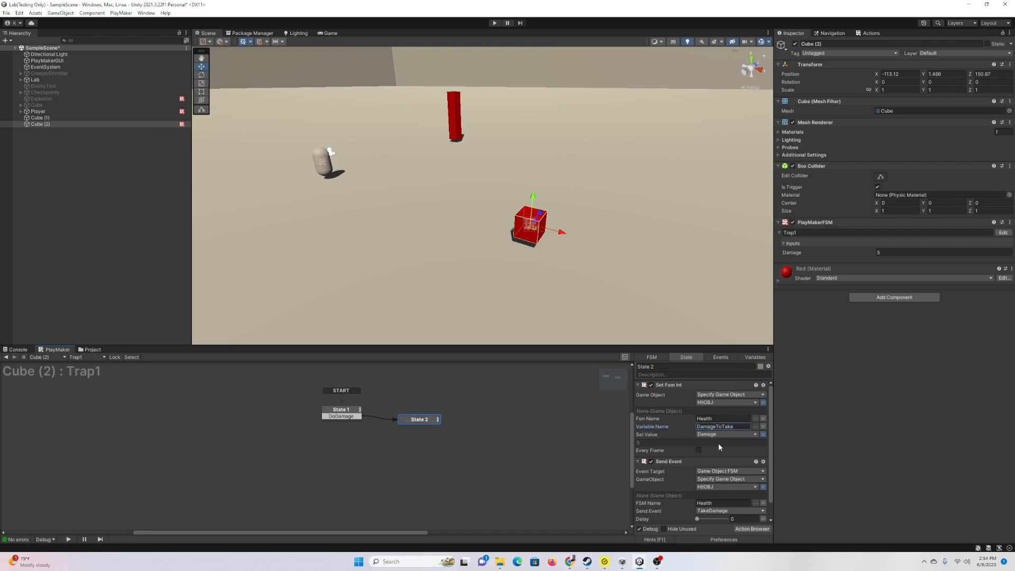
{"action": "left_click", "coordinate": [359, 413]}
{"action": "left_click", "coordinate": [431, 420]}
Step: Enlarge the view, switch to the Game view and choose Play Focused mode
{"action": "left_click_drag", "start_coordinate": [313, 345], "coordinate": [313, 370]}
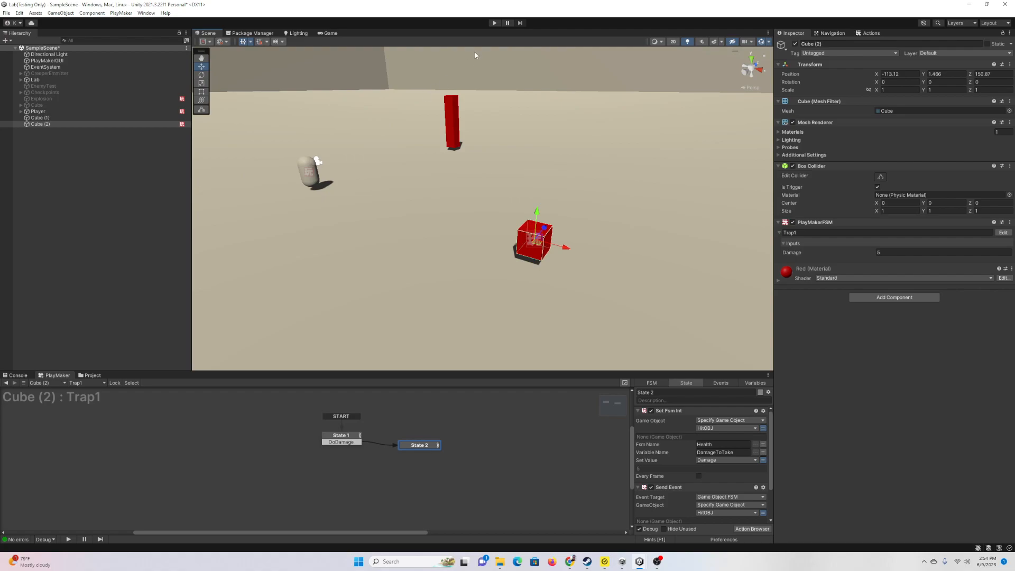
{"action": "left_click", "coordinate": [491, 24]}
{"action": "left_click", "coordinate": [688, 41]}
{"action": "left_click", "coordinate": [693, 49]}
{"action": "left_click", "coordinate": [693, 43]}
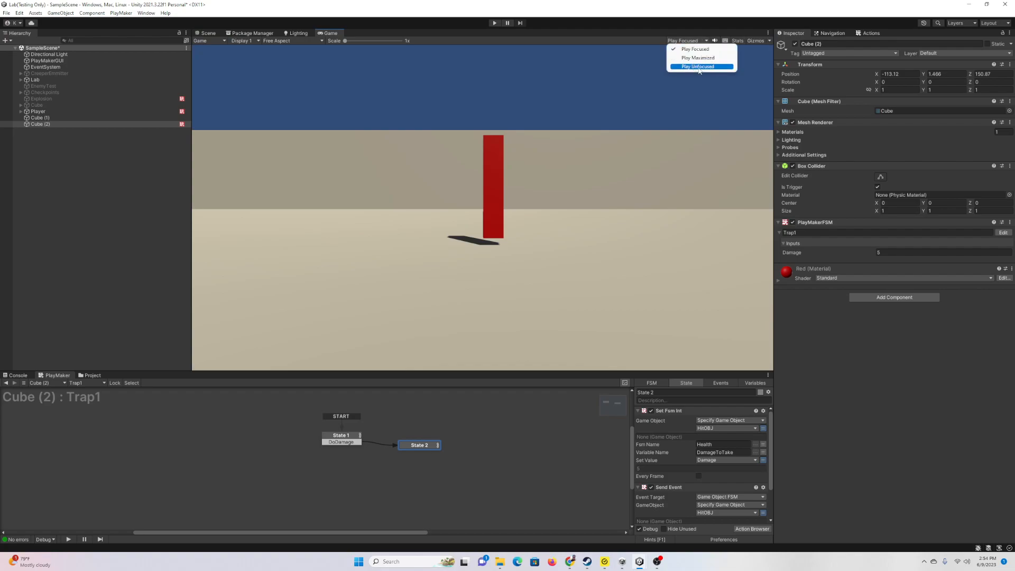
Step: Play-test, walking the player into the red trap cube and watching Health drop from 100 to 95
{"action": "left_click", "coordinate": [206, 32]}
{"action": "right_click_drag", "start_coordinate": [404, 156], "coordinate": [449, 168]}
{"action": "scroll", "coordinate": [447, 171], "scroll_direction": "down", "scroll_amount": 5}
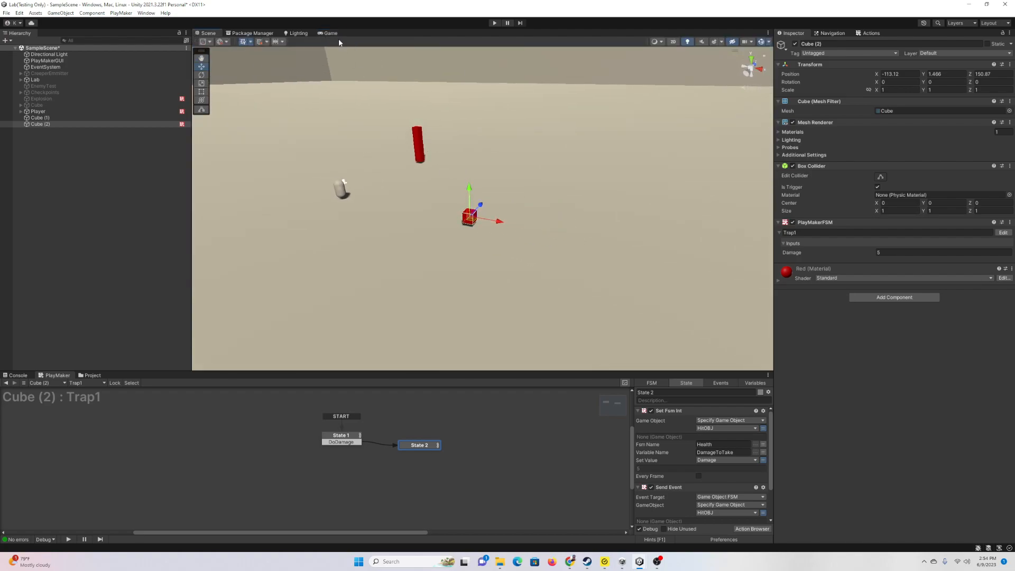
{"action": "left_click", "coordinate": [330, 32]}
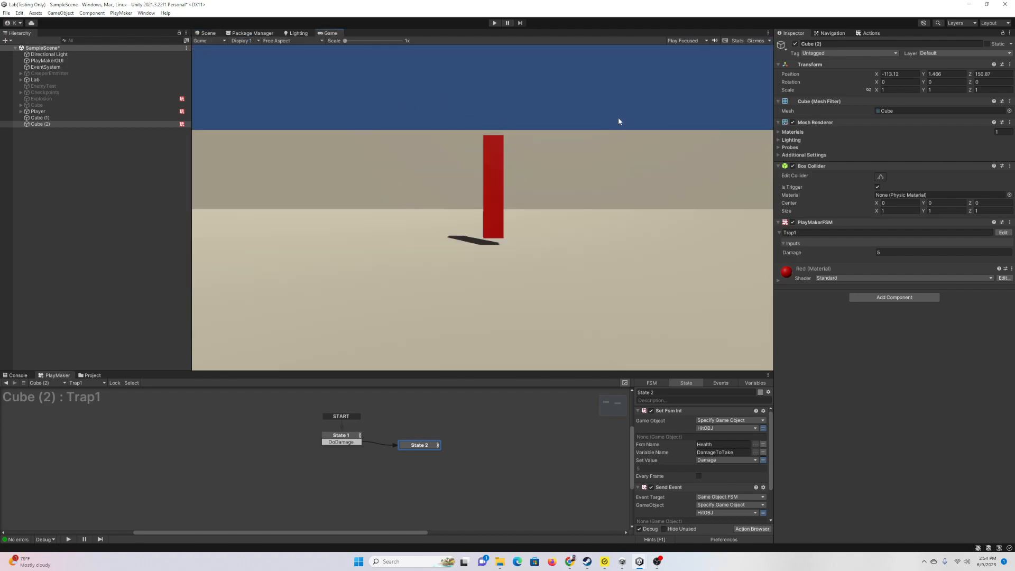
{"action": "left_click", "coordinate": [690, 41]}
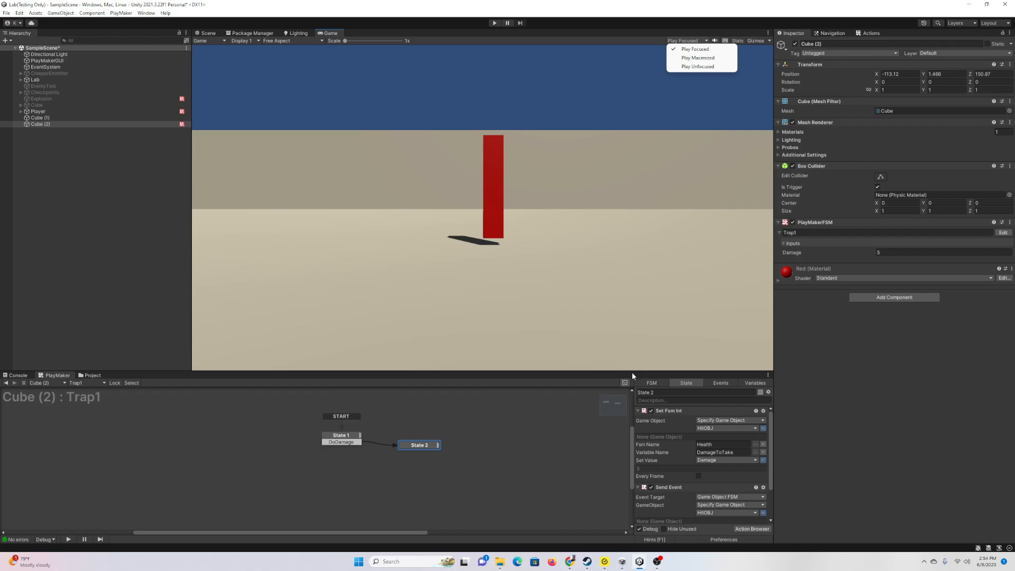
{"action": "left_click", "coordinate": [494, 23]}
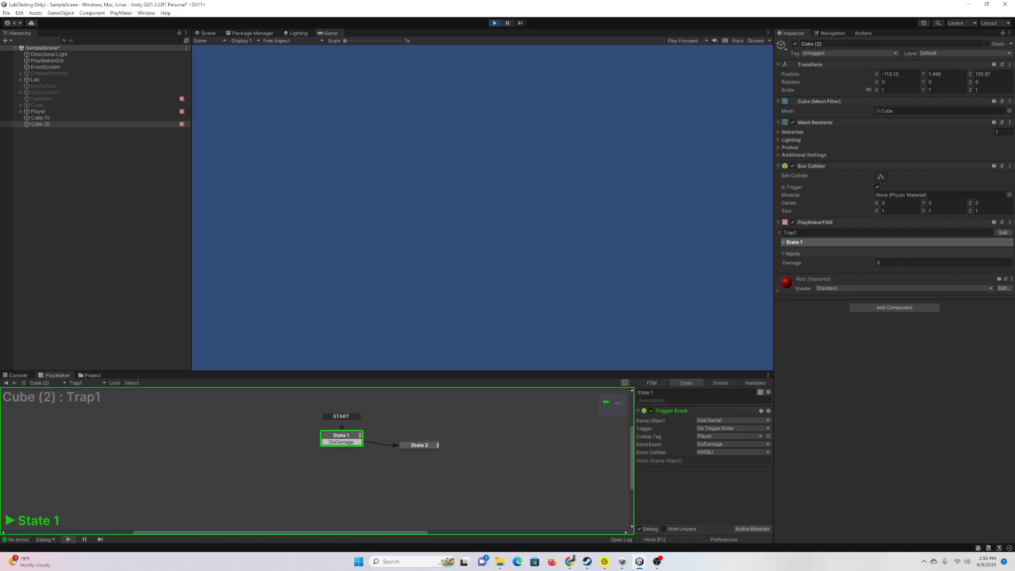
{"action": "key", "text": "w"}
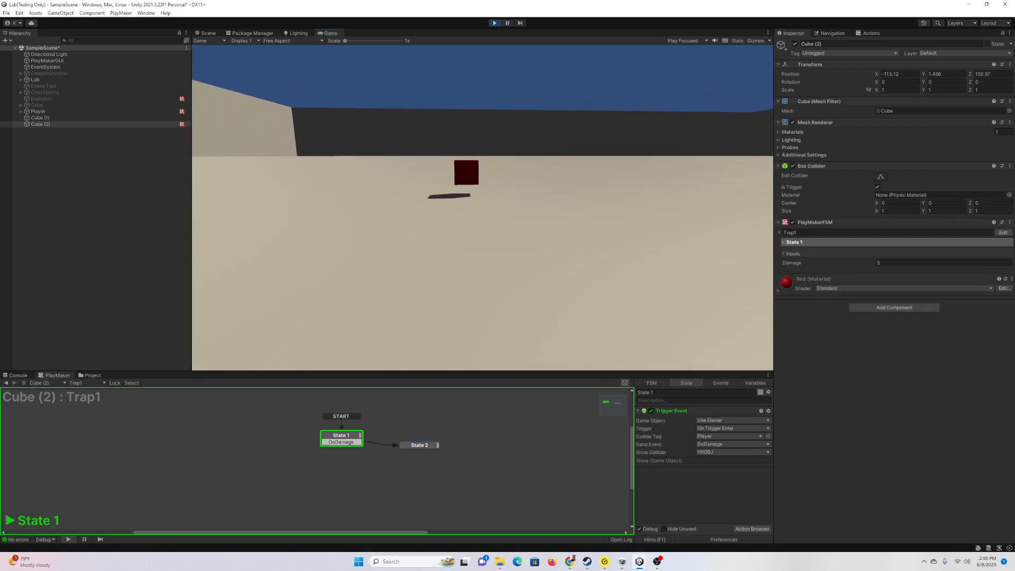
{"action": "left_click", "coordinate": [125, 111]}
{"action": "key", "text": "w"}
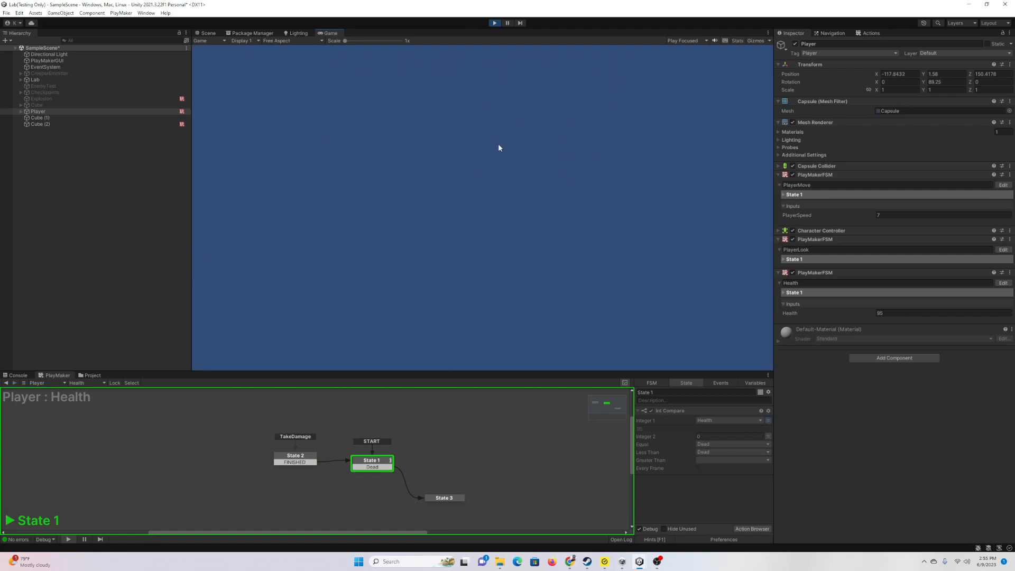
Step: Pause, review Cube (2)'s Trap1 State 1 and State 2 actions, then stop the play test
{"action": "left_click", "coordinate": [507, 23]}
{"action": "left_click", "coordinate": [59, 124]}
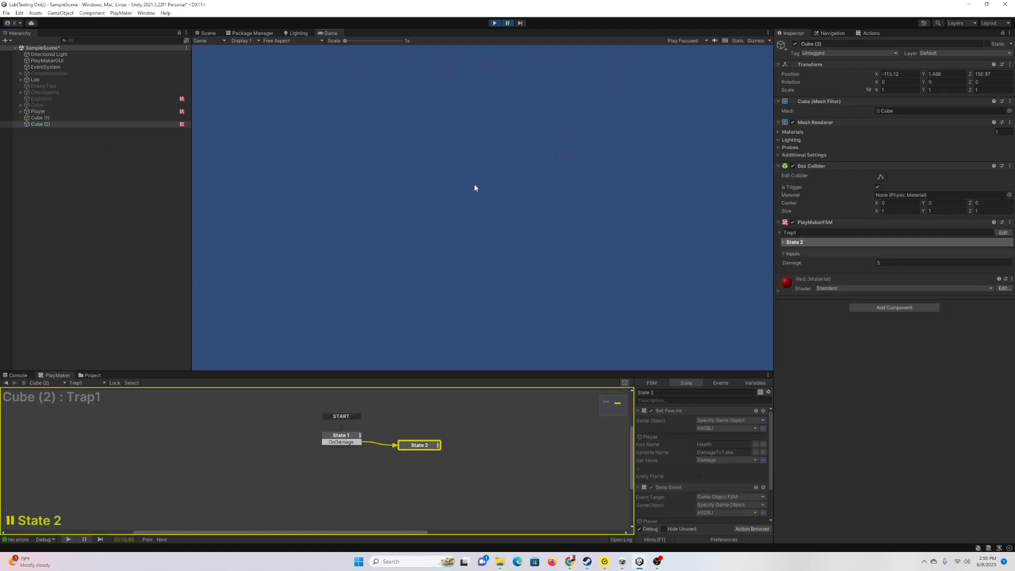
{"action": "left_click", "coordinate": [207, 34]}
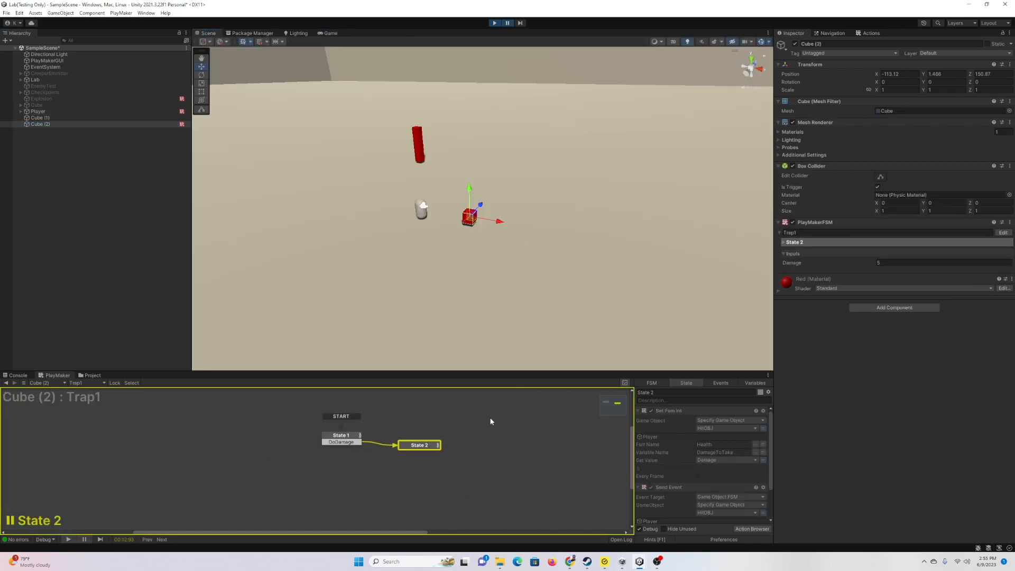
{"action": "left_click", "coordinate": [349, 439]}
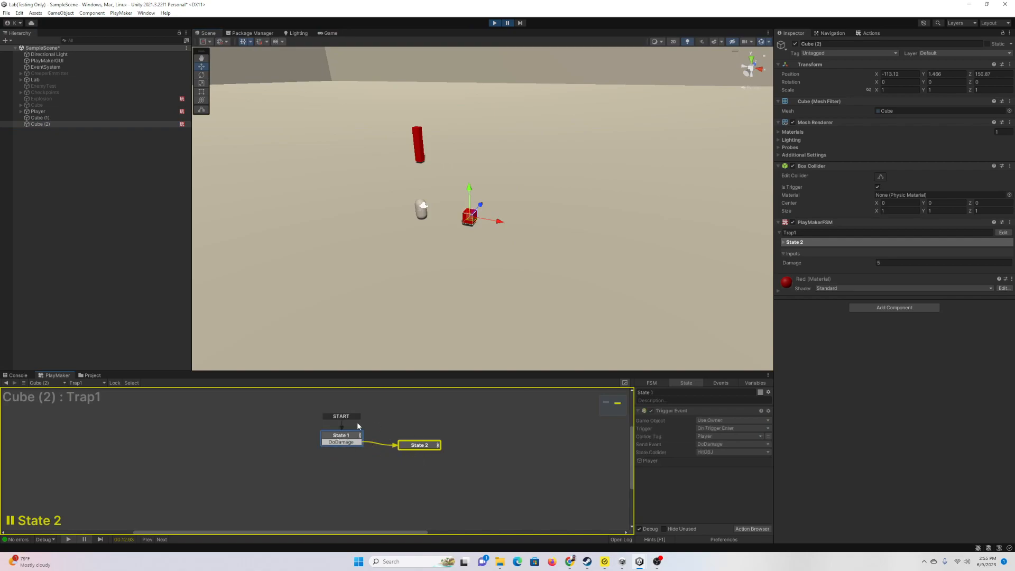
{"action": "left_click", "coordinate": [409, 448]}
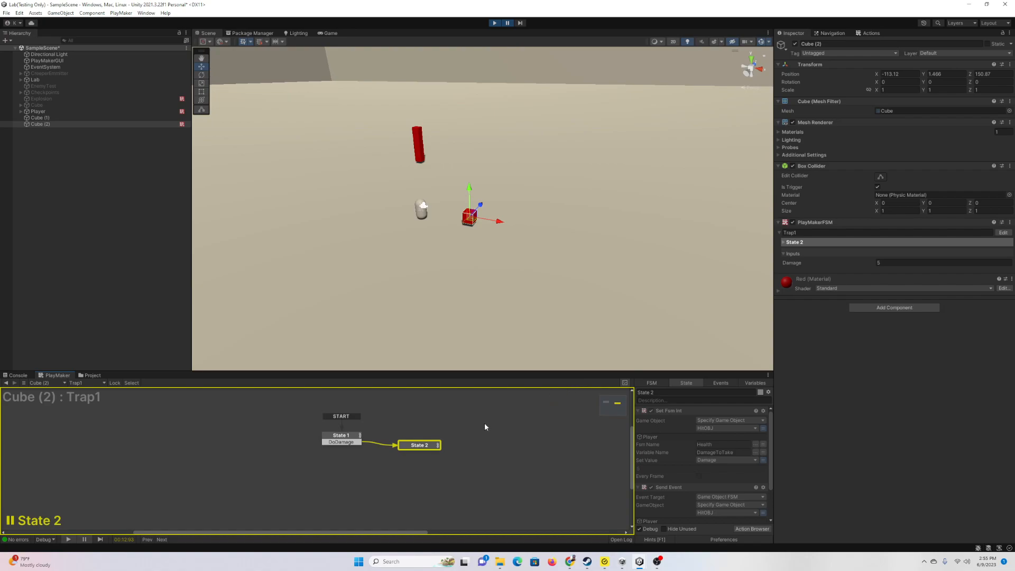
{"action": "left_click", "coordinate": [495, 23]}
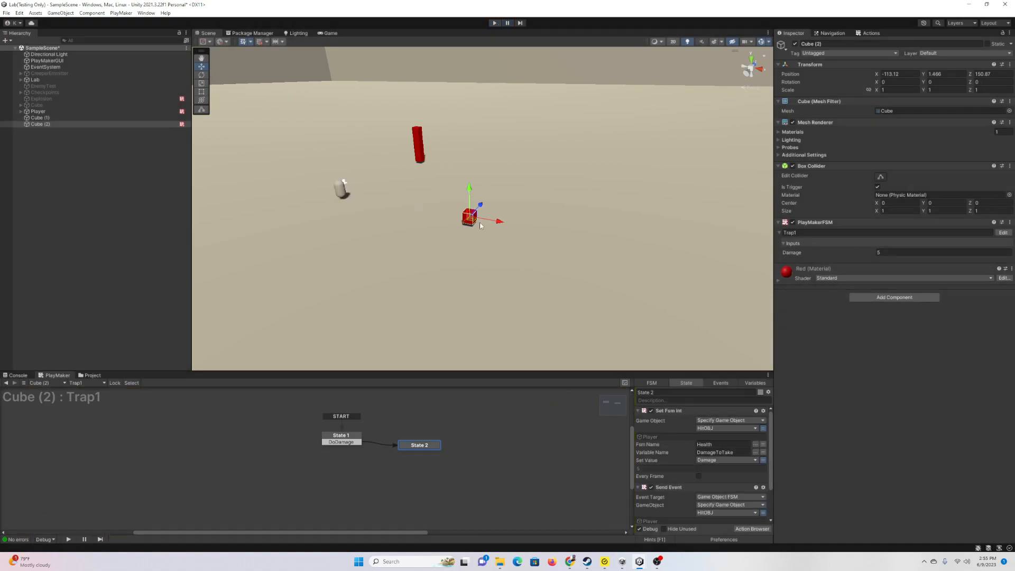
Step: Add a Wait action to State 2 with Time 0.5
{"action": "left_click", "coordinate": [638, 411]}
{"action": "left_click", "coordinate": [637, 420]}
{"action": "left_click", "coordinate": [752, 529]}
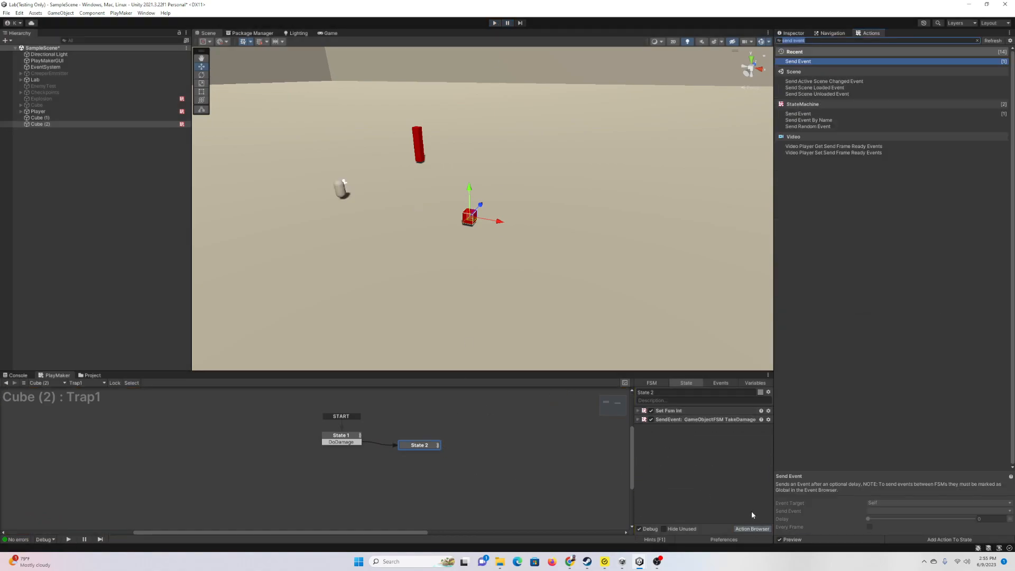
{"action": "type", "text": "wa"}
{"action": "key", "text": "Return"}
{"action": "left_click", "coordinate": [705, 439]}
{"action": "type", "text": ".5"}
{"action": "left_click", "coordinate": [682, 502]}
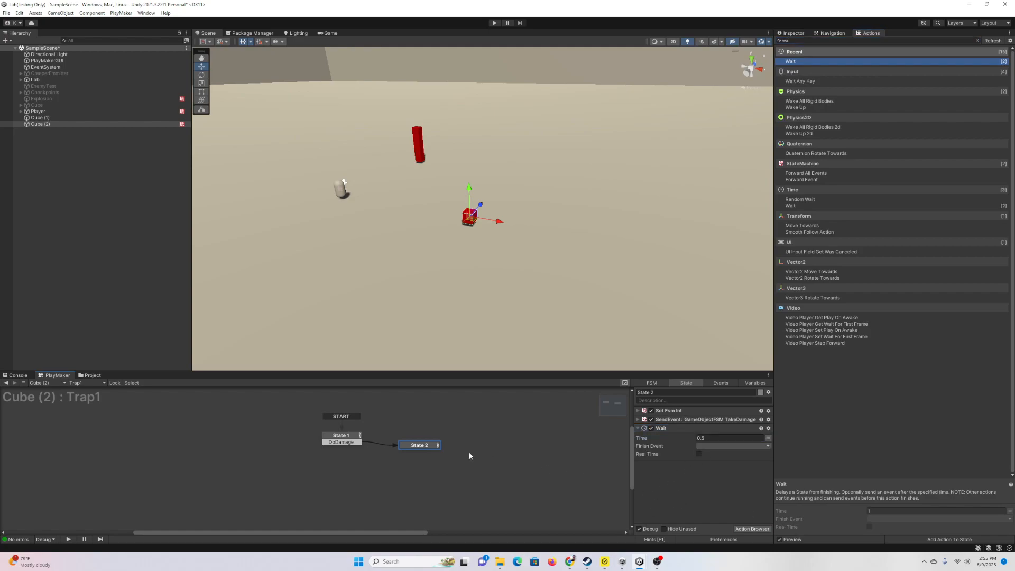
Step: Give State 2 a FINISHED transition leading back to State 1
{"action": "right_click", "coordinate": [441, 446]}
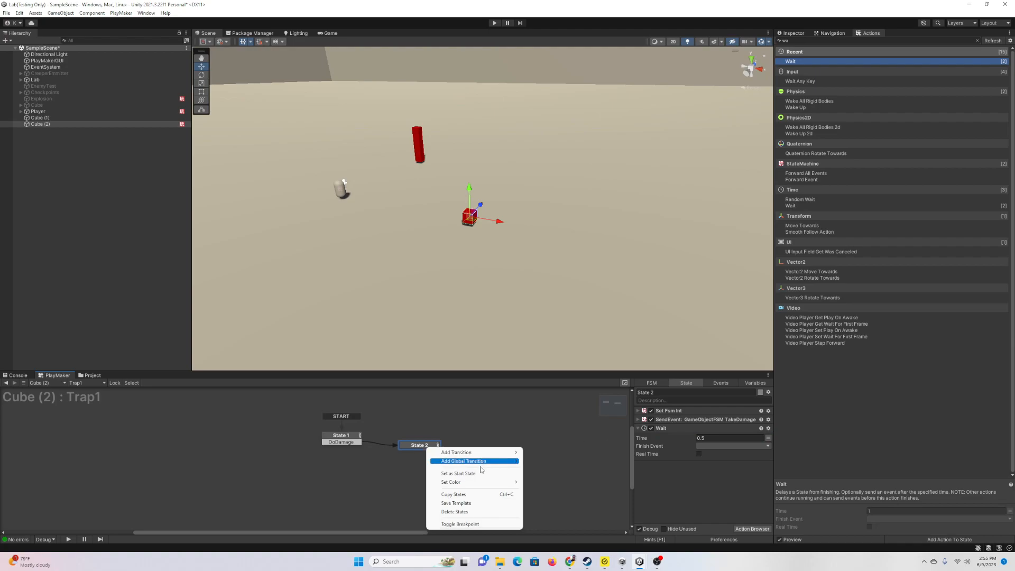
{"action": "mouse_move", "coordinate": [489, 456]}
{"action": "left_click", "coordinate": [553, 470]}
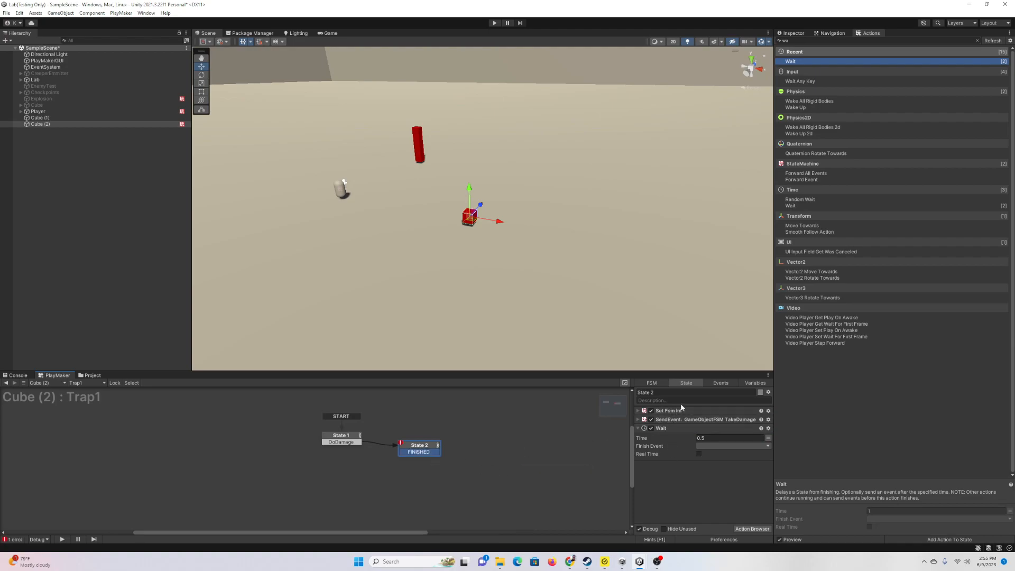
{"action": "left_click_drag", "start_coordinate": [427, 452], "coordinate": [343, 442]}
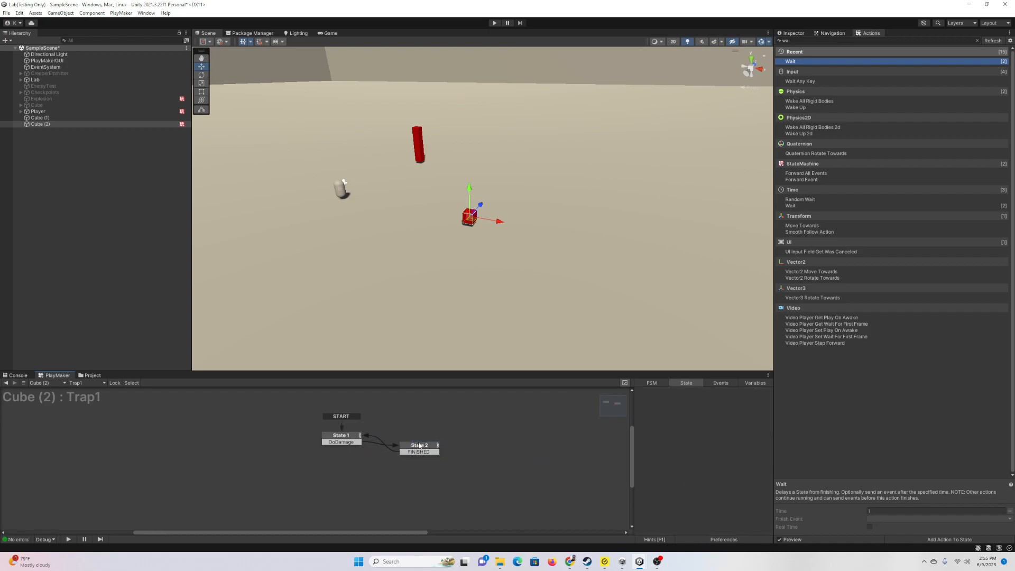
{"action": "left_click_drag", "start_coordinate": [421, 444], "coordinate": [430, 439]}
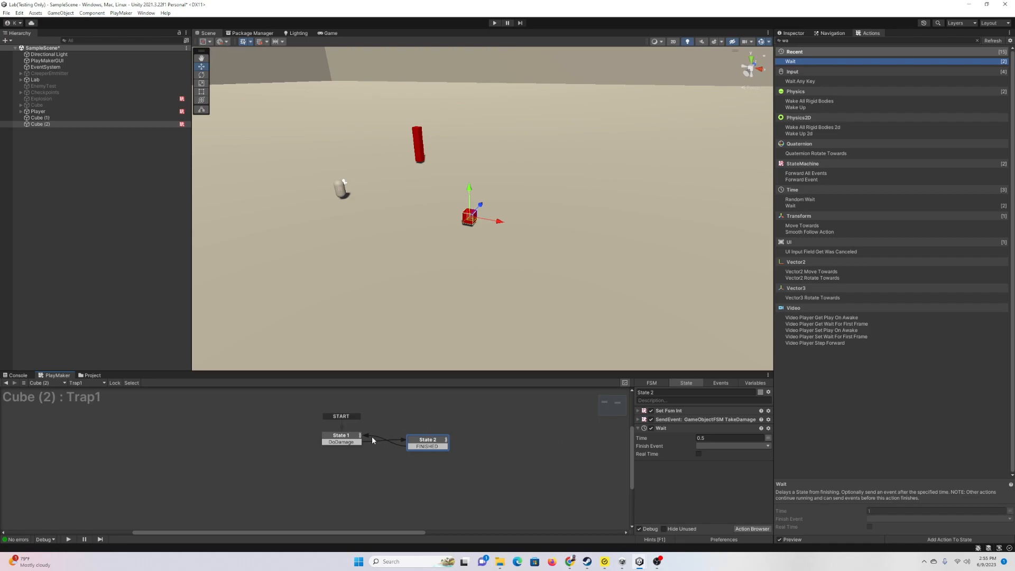
Step: Review State 1's trigger and State 2's actions including the Wait
{"action": "left_click", "coordinate": [344, 439]}
{"action": "left_click", "coordinate": [434, 446]}
{"action": "left_click", "coordinate": [325, 434]}
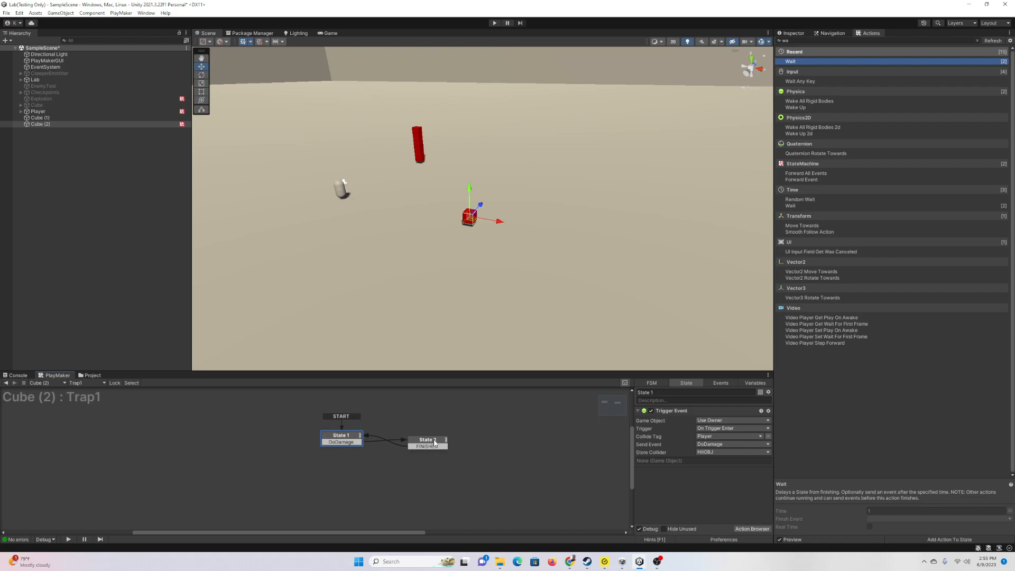
{"action": "left_click", "coordinate": [433, 446]}
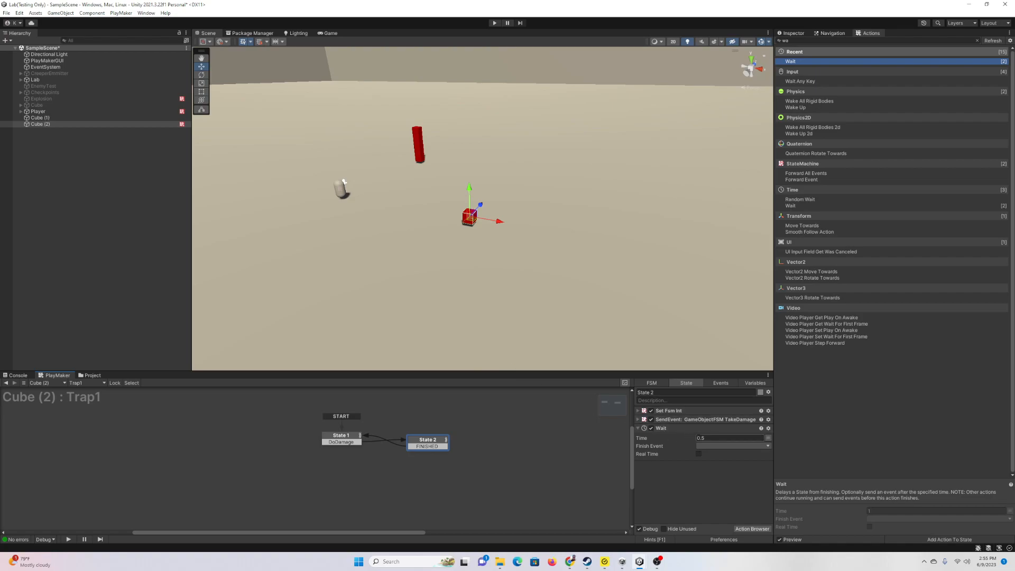
{"action": "left_click", "coordinate": [795, 33]}
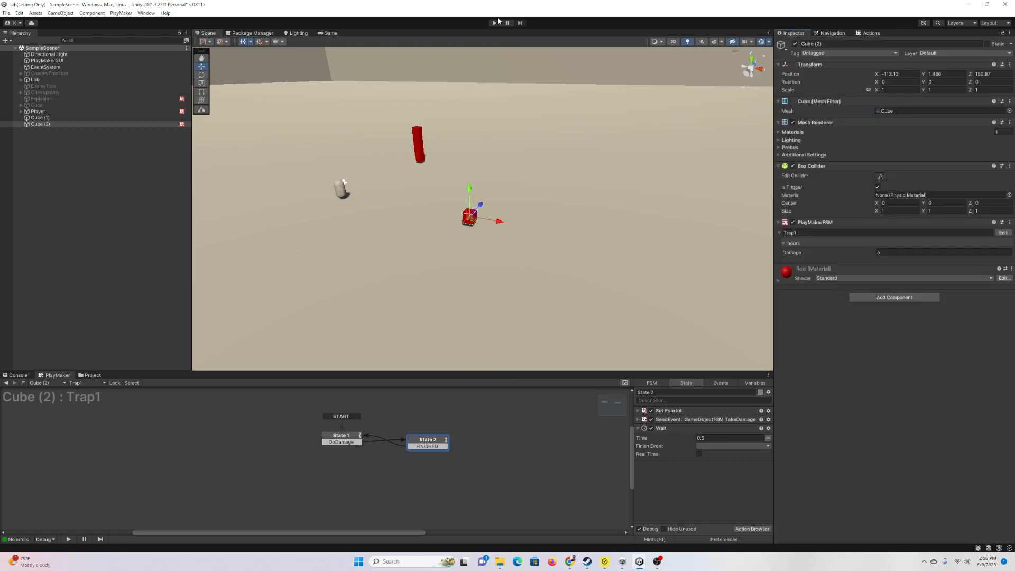
Step: Add a Text - TextMeshPro object under the Player's Canvas
{"action": "left_click", "coordinate": [38, 111]}
{"action": "left_click", "coordinate": [21, 111], "text": "alt"}
{"action": "left_click", "coordinate": [50, 124]}
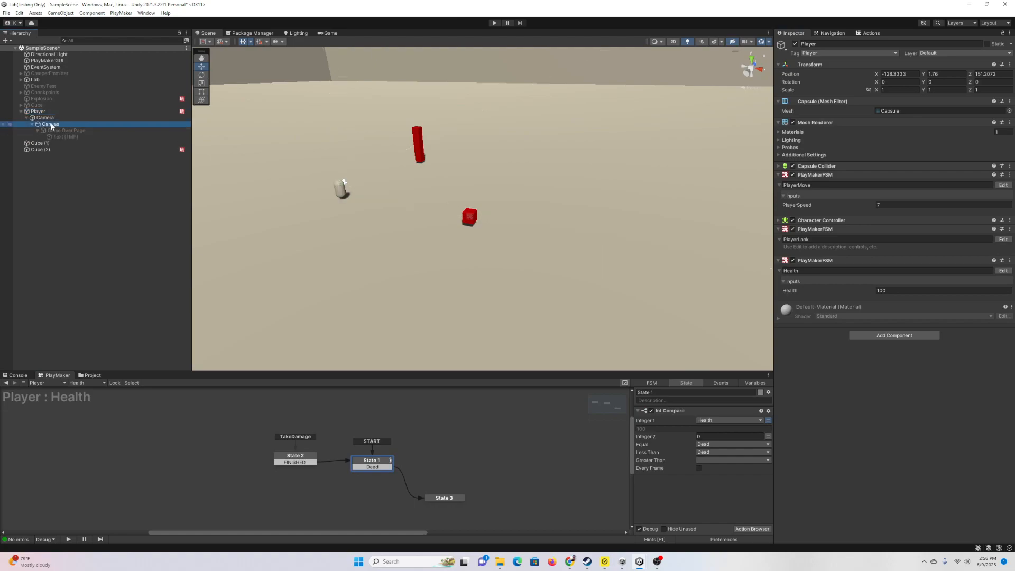
{"action": "right_click", "coordinate": [53, 125]}
{"action": "left_click", "coordinate": [318, 34]}
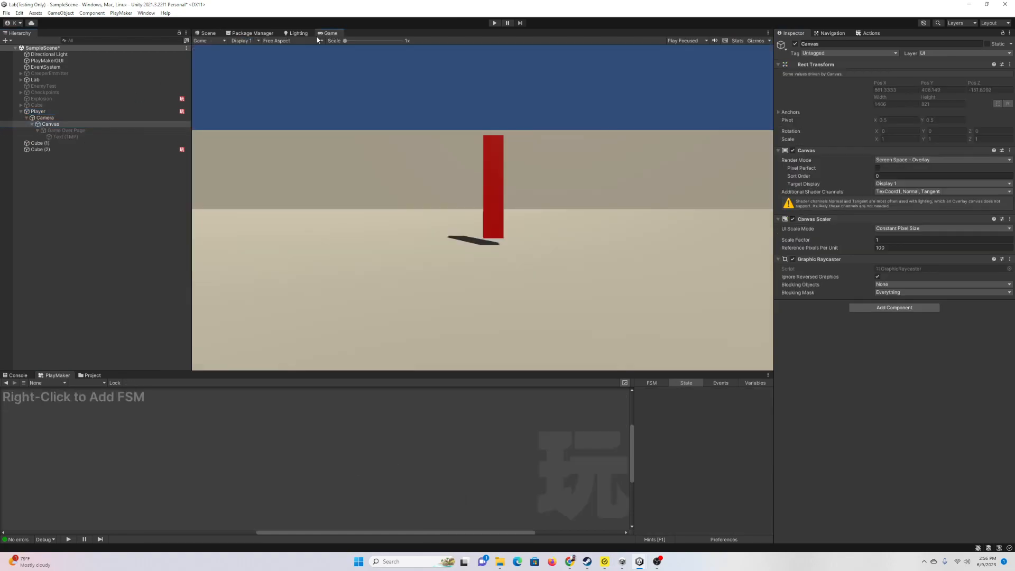
{"action": "right_click", "coordinate": [59, 127]}
{"action": "mouse_move", "coordinate": [106, 283]}
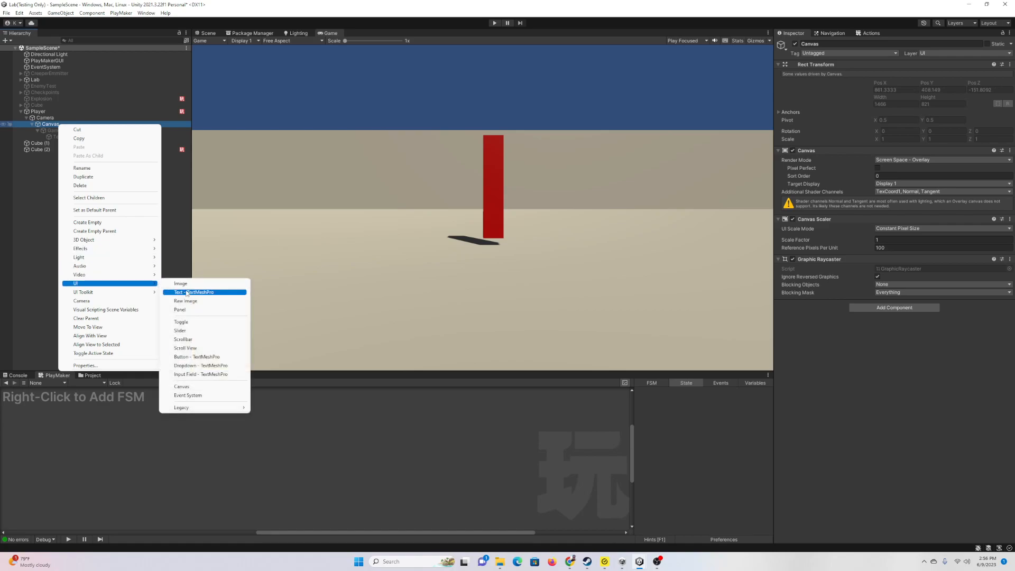
{"action": "left_click", "coordinate": [198, 291]}
Step: Set the text to 00 and enlarge the Game view
{"action": "left_click", "coordinate": [820, 208]}
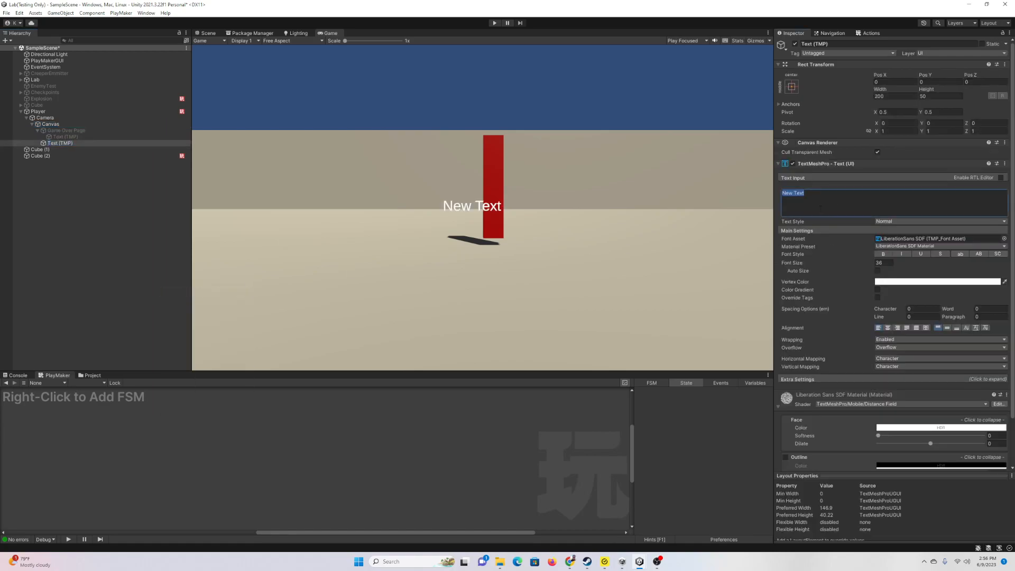
{"action": "type", "text": "00"}
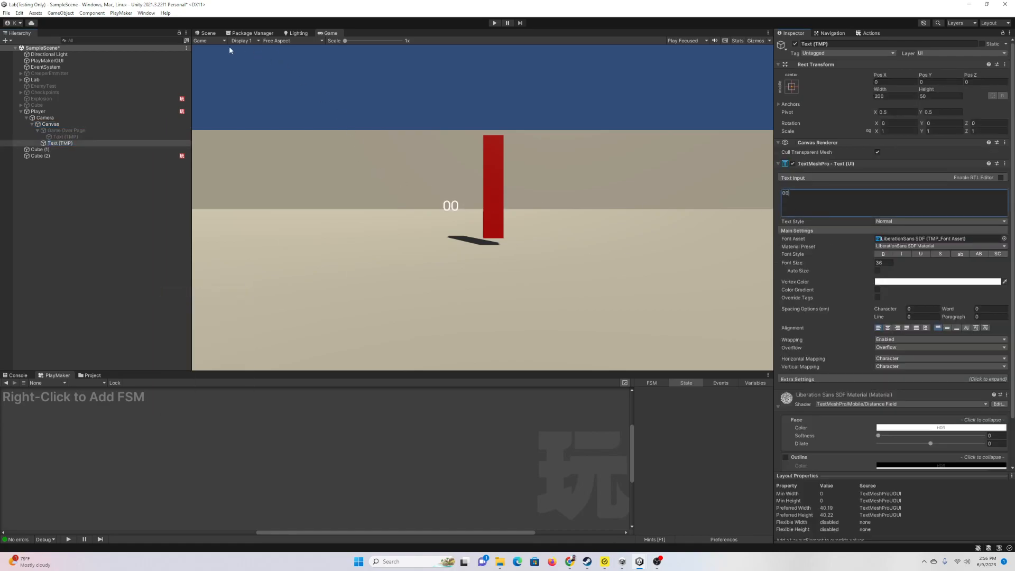
{"action": "left_click_drag", "start_coordinate": [419, 369], "coordinate": [412, 426]}
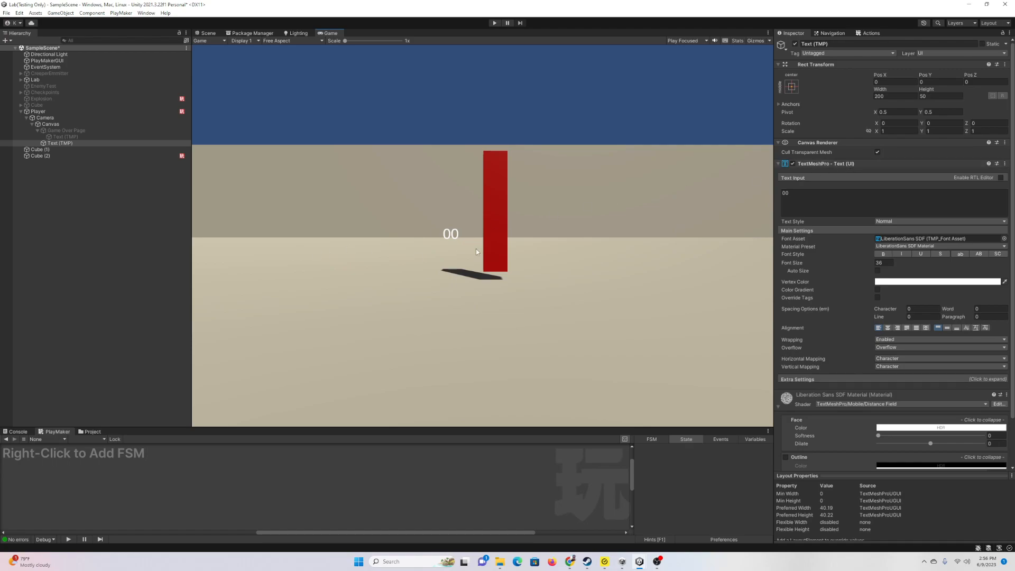
{"action": "right_click", "coordinate": [55, 123]}
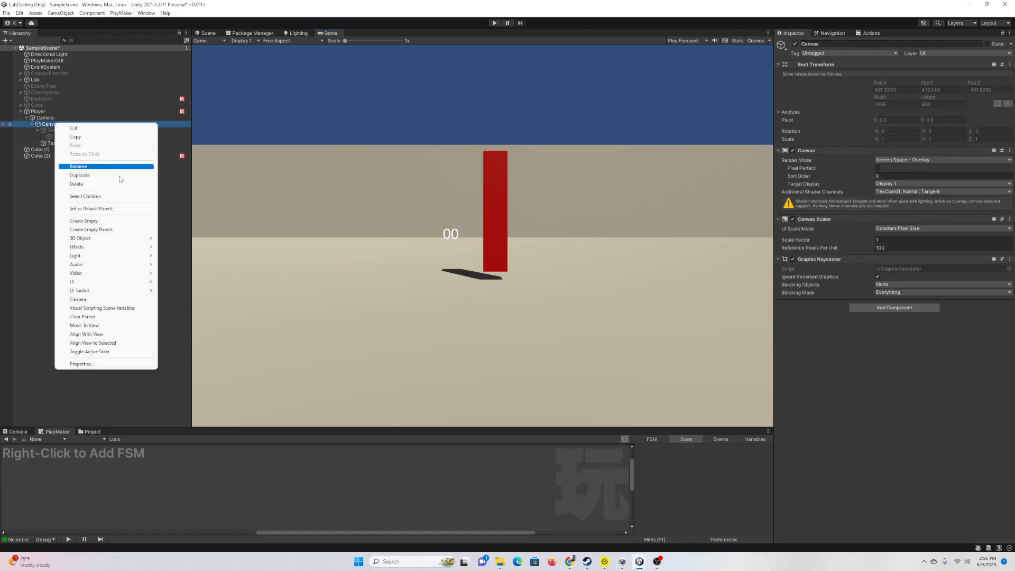
{"action": "mouse_move", "coordinate": [134, 282]}
{"action": "mouse_move", "coordinate": [230, 405]}
{"action": "left_click", "coordinate": [267, 406]}
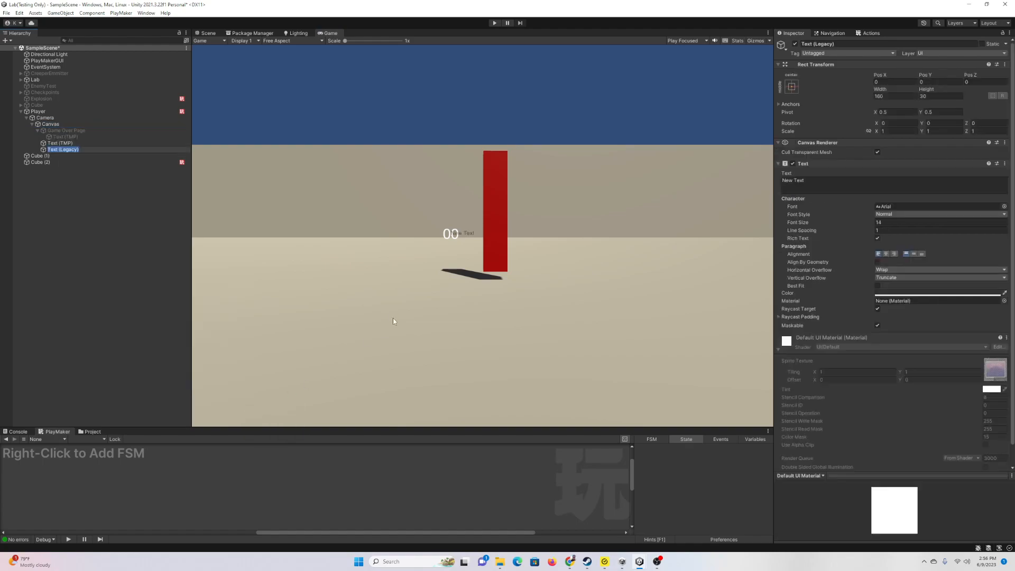
{"action": "left_click", "coordinate": [60, 163]}
{"action": "left_click", "coordinate": [66, 150]}
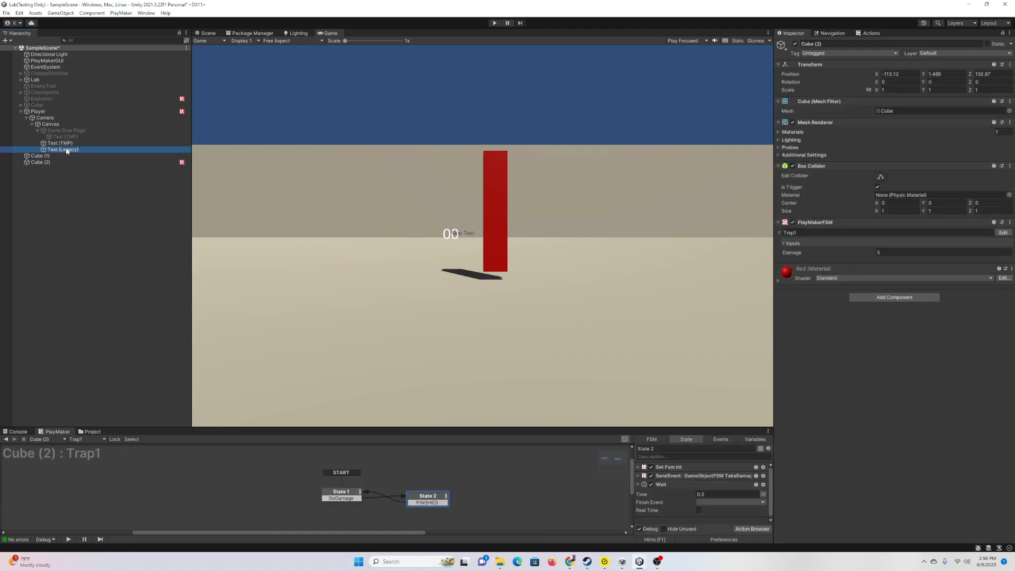
{"action": "key", "text": "Delete"}
{"action": "left_click", "coordinate": [71, 143]}
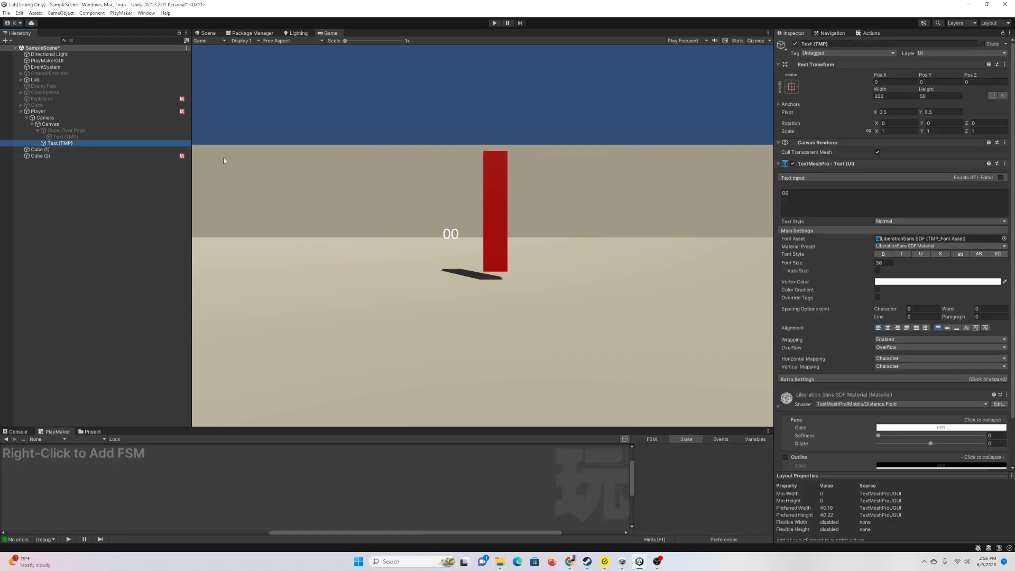
Step: Anchor the 00 text bottom-left and drag it into the bottom-left corner at X 25, Y 26
{"action": "left_click", "coordinate": [206, 33]}
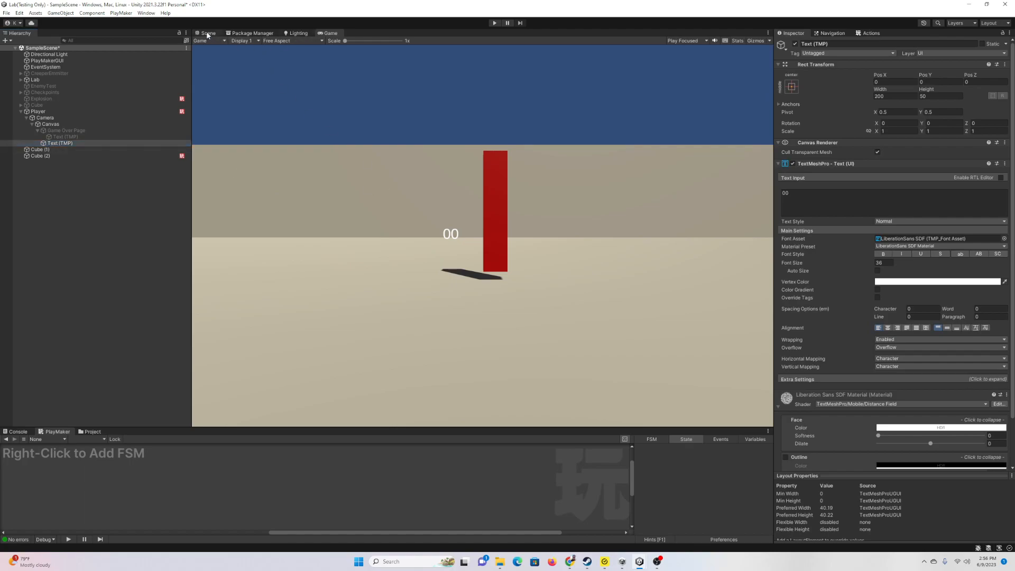
{"action": "right_click_drag", "start_coordinate": [444, 196], "coordinate": [575, 189]}
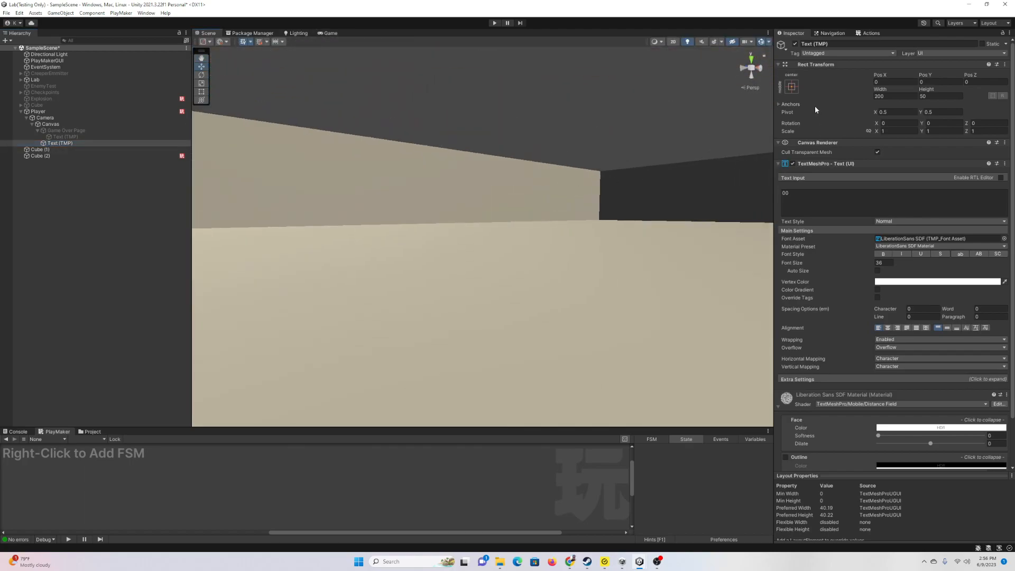
{"action": "left_click", "coordinate": [792, 86]}
{"action": "left_click", "coordinate": [819, 183]}
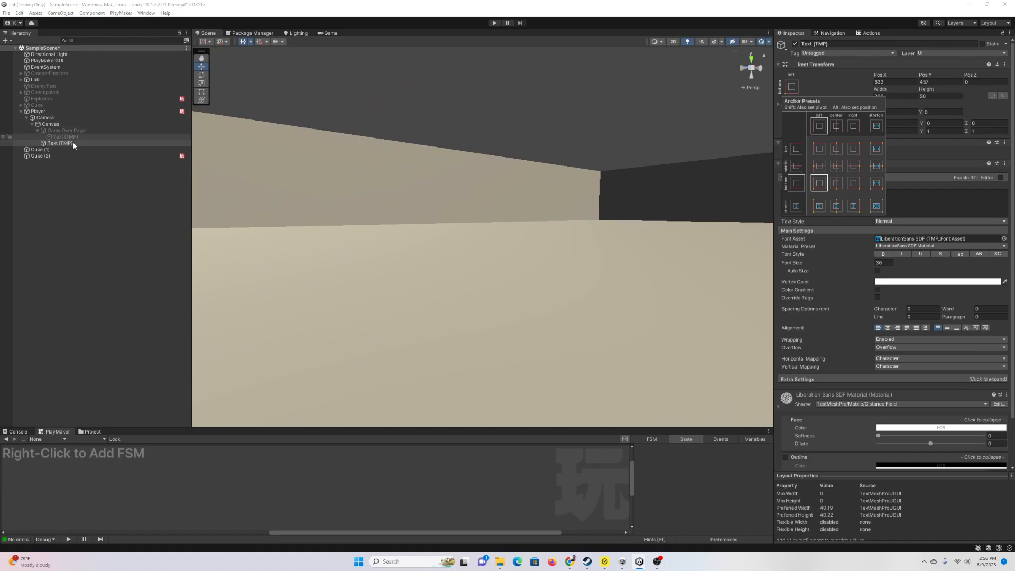
{"action": "double_click", "coordinate": [61, 144]}
{"action": "right_click_drag", "start_coordinate": [535, 259], "coordinate": [550, 229]}
{"action": "left_click_drag", "start_coordinate": [560, 218], "coordinate": [364, 227]}
{"action": "left_click_drag", "start_coordinate": [330, 189], "coordinate": [331, 281]}
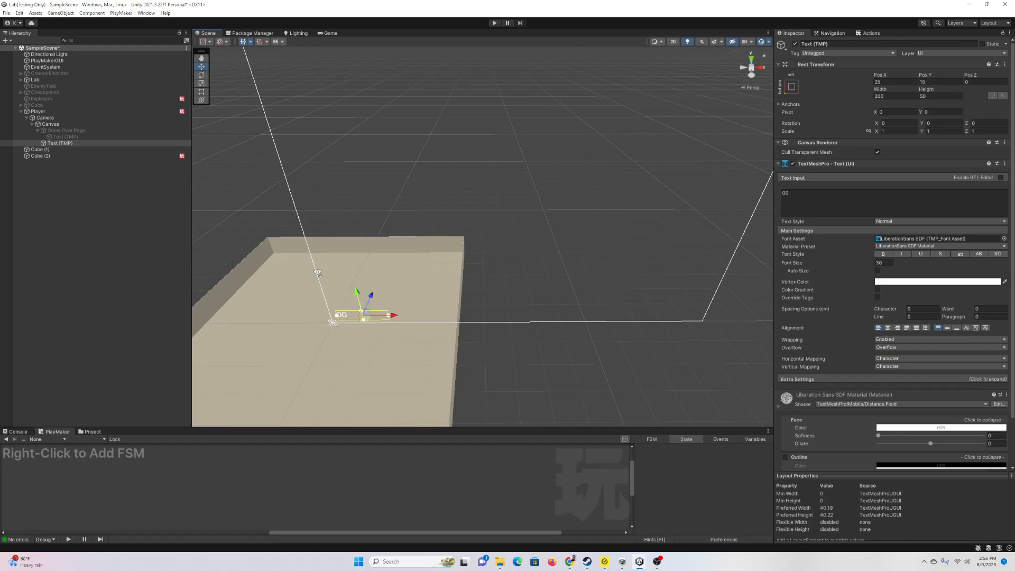
Step: Add a UI Image under the Canvas and shift it to the left
{"action": "left_click", "coordinate": [50, 124]}
{"action": "right_click", "coordinate": [62, 124]}
{"action": "mouse_move", "coordinate": [125, 285]}
{"action": "left_click", "coordinate": [178, 285]}
{"action": "left_click_drag", "start_coordinate": [559, 214], "coordinate": [381, 213]}
Step: Set the 00 text's vertex colour to red and nudge it slightly up
{"action": "left_click", "coordinate": [349, 314]}
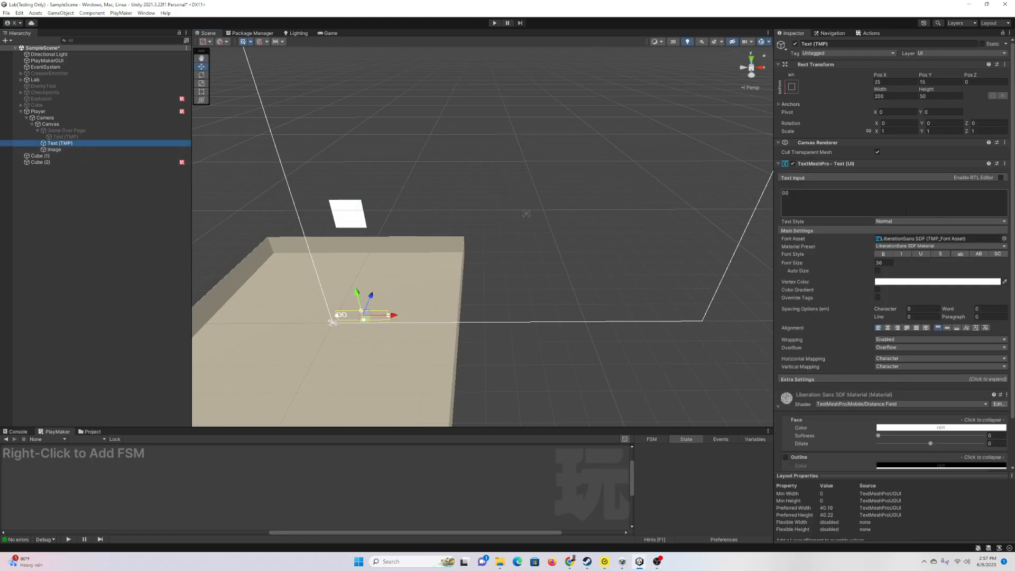
{"action": "left_click", "coordinate": [921, 281]}
{"action": "left_click", "coordinate": [981, 324]}
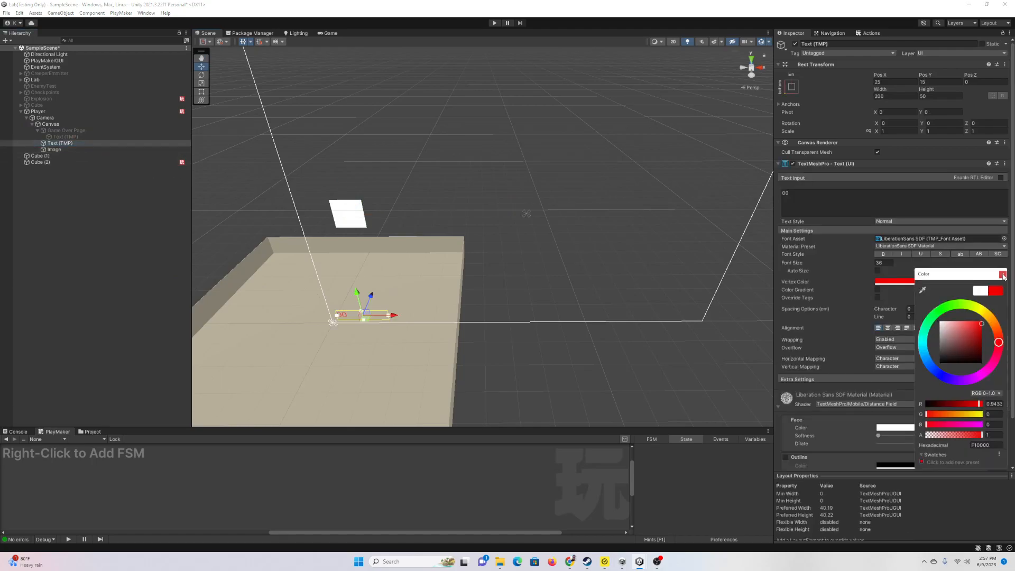
{"action": "left_click", "coordinate": [1002, 275]}
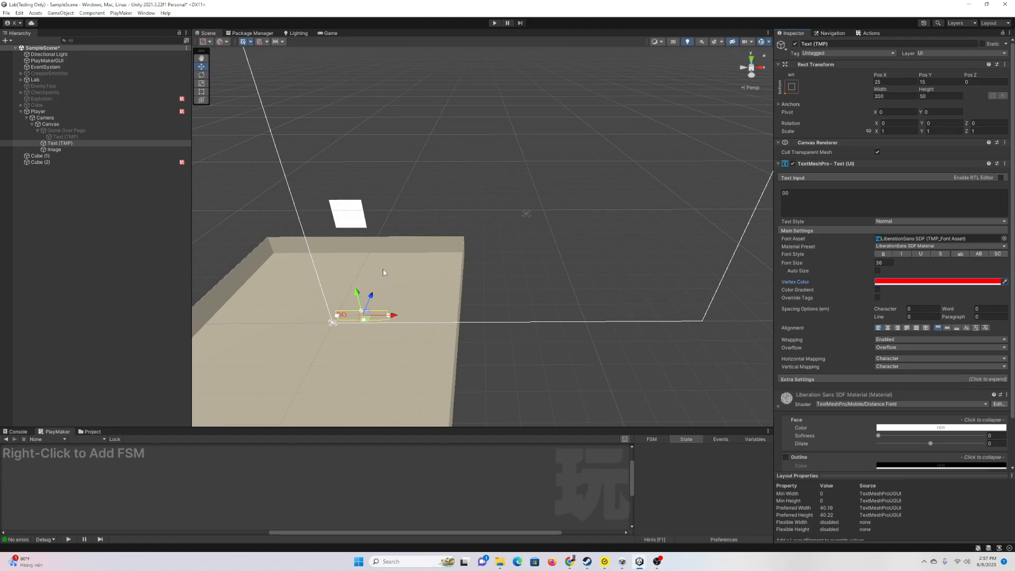
{"action": "mouse_move", "coordinate": [357, 293]}
{"action": "left_mouse_down"}
{"action": "mouse_move", "coordinate": [363, 321]}
{"action": "mouse_move", "coordinate": [357, 291]}
{"action": "left_mouse_up"}
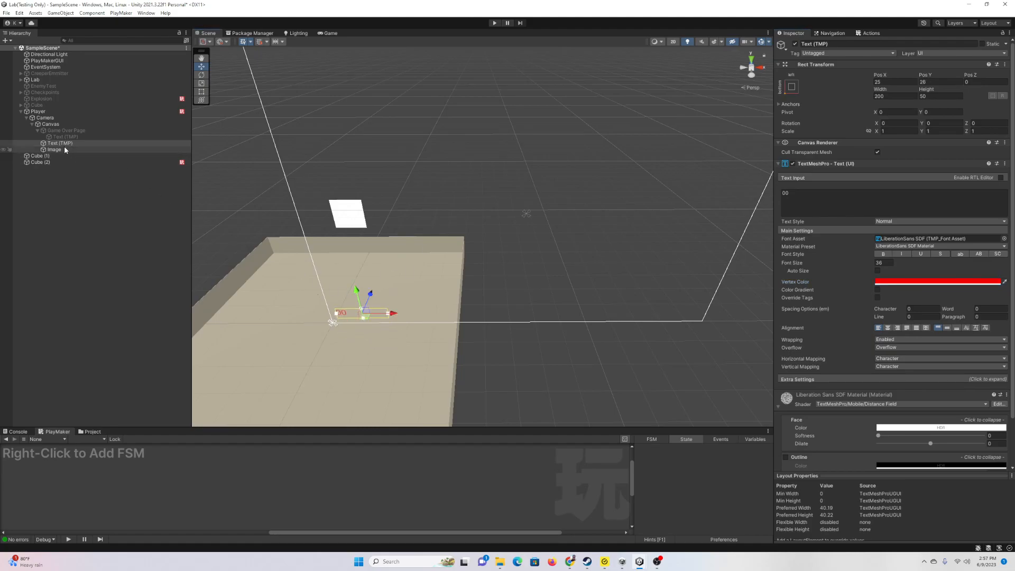
{"action": "left_click", "coordinate": [63, 149]}
Step: Move the Image down below the text and order Text (TMP) after Image under the Canvas
{"action": "left_click_drag", "start_coordinate": [347, 195], "coordinate": [377, 314]}
{"action": "left_click_drag", "start_coordinate": [69, 145], "coordinate": [61, 151]}
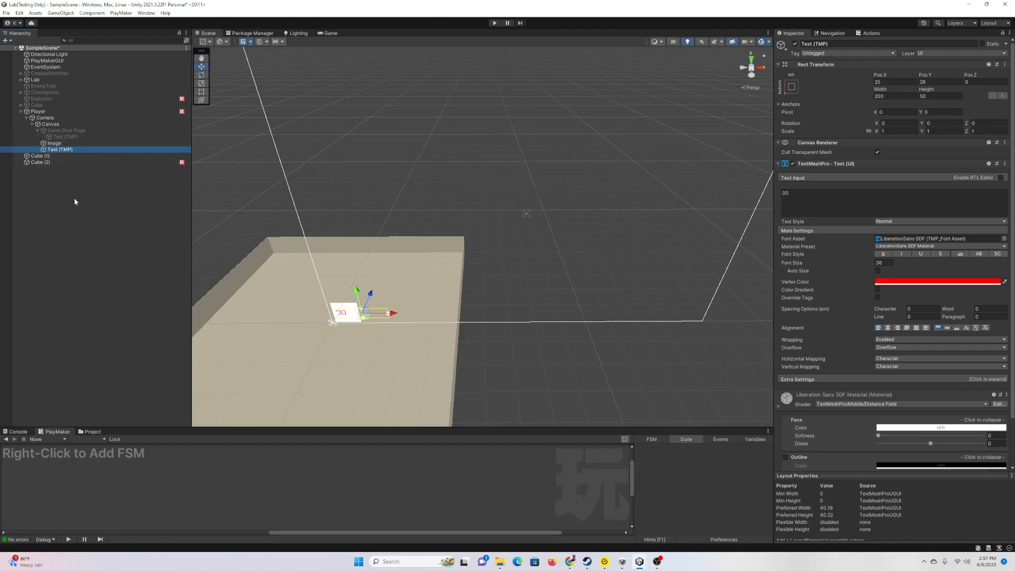
{"action": "left_click", "coordinate": [54, 143]}
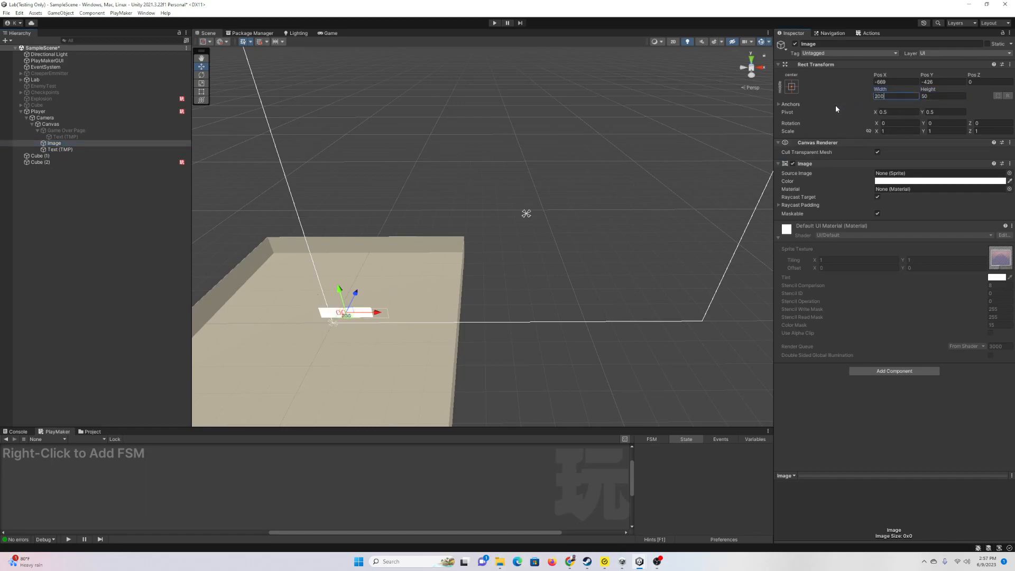
Step: Nudge the Image slightly right and preview it through the game camera
{"action": "left_click_drag", "start_coordinate": [382, 314], "coordinate": [396, 315]}
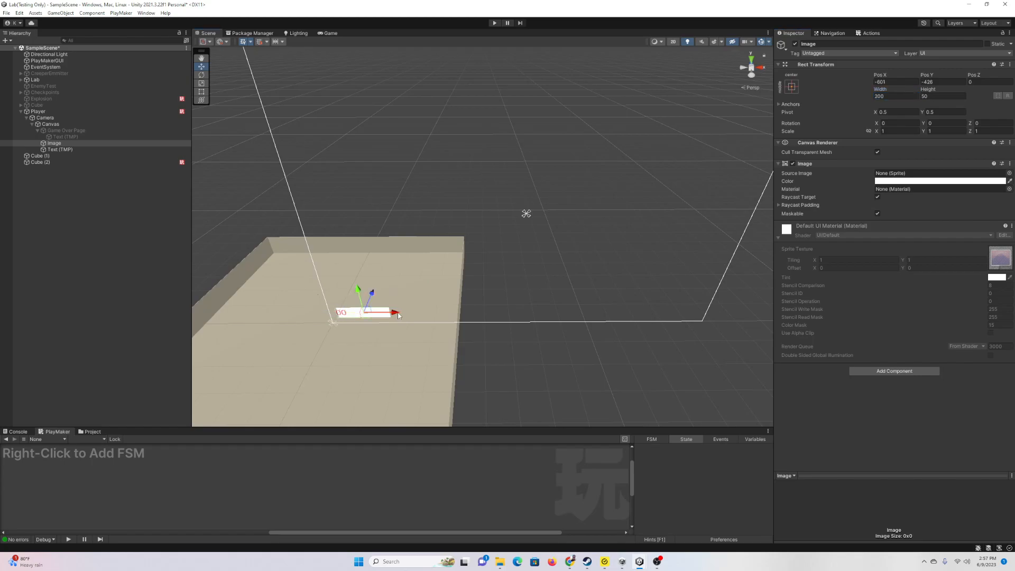
{"action": "left_click", "coordinate": [658, 561]}
{"action": "left_click", "coordinate": [747, 423]}
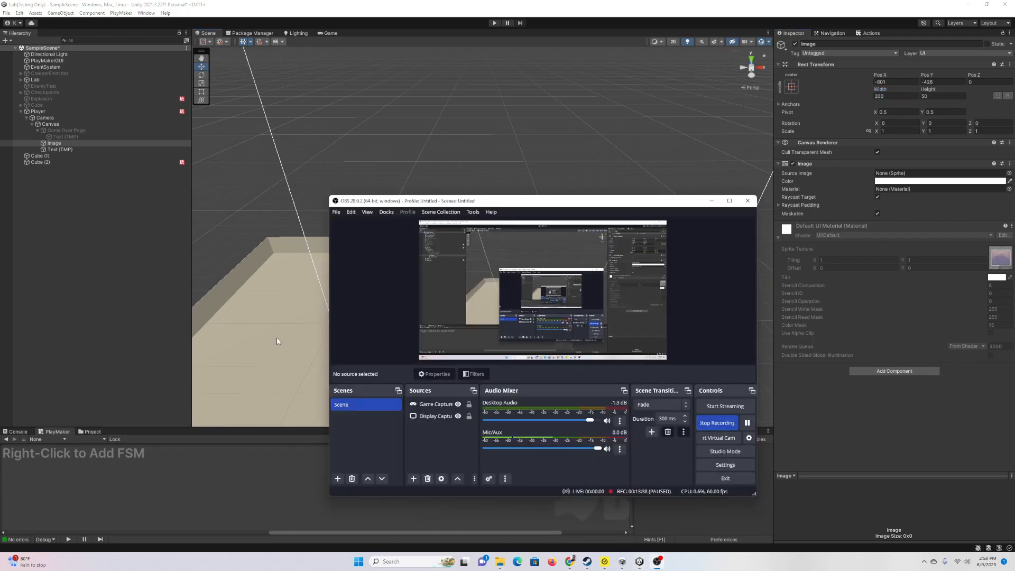
{"action": "left_click", "coordinate": [139, 271]}
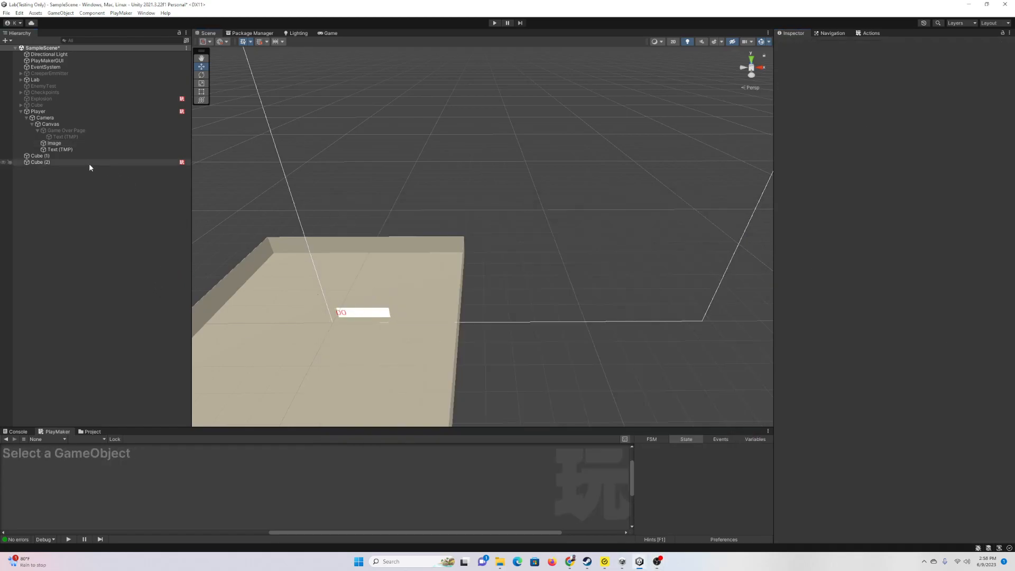
{"action": "left_click", "coordinate": [90, 143]}
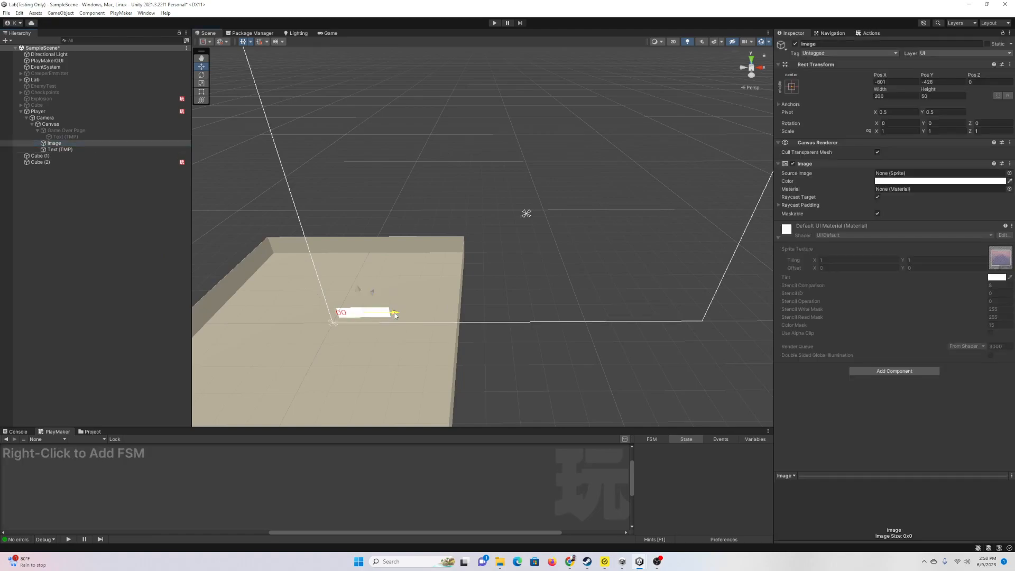
{"action": "left_click", "coordinate": [330, 34]}
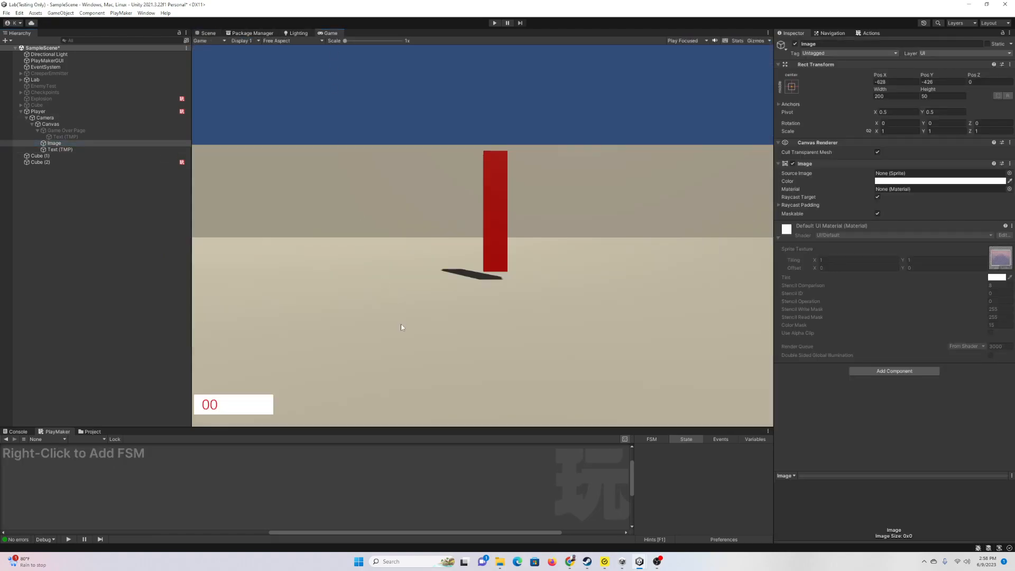
Step: Anchor both the Image and the 00 text bottom-left, checking them in an enlarged game preview
{"action": "left_click", "coordinate": [207, 34]}
{"action": "left_click", "coordinate": [792, 87]}
{"action": "left_click", "coordinate": [820, 183]}
{"action": "left_click", "coordinate": [331, 33]}
{"action": "mouse_move", "coordinate": [436, 427]}
{"action": "left_mouse_down"}
{"action": "mouse_move", "coordinate": [436, 241]}
{"action": "mouse_move", "coordinate": [435, 438]}
{"action": "left_mouse_up"}
{"action": "left_click", "coordinate": [88, 150], "text": "shift"}
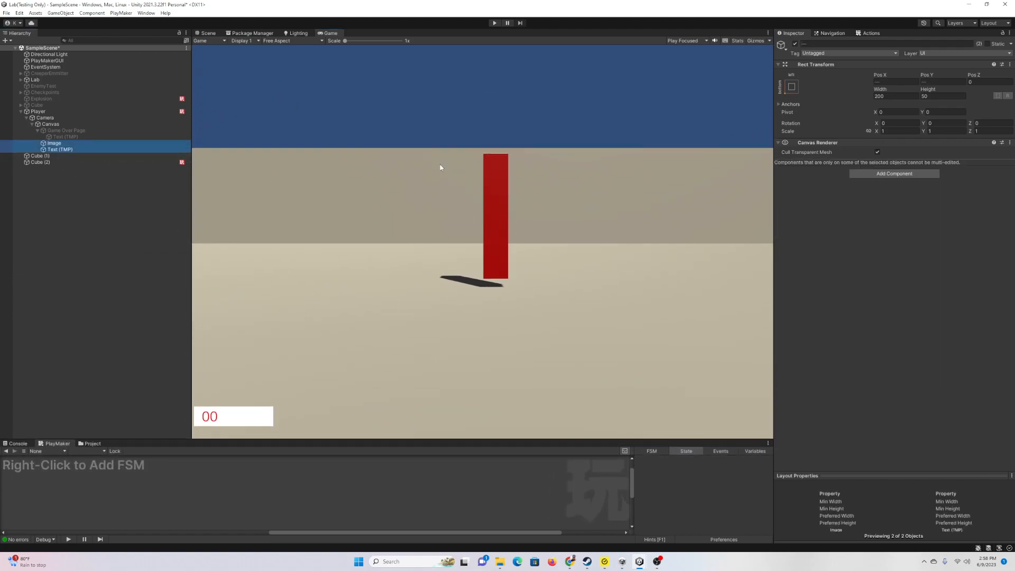
{"action": "left_click", "coordinate": [792, 87]}
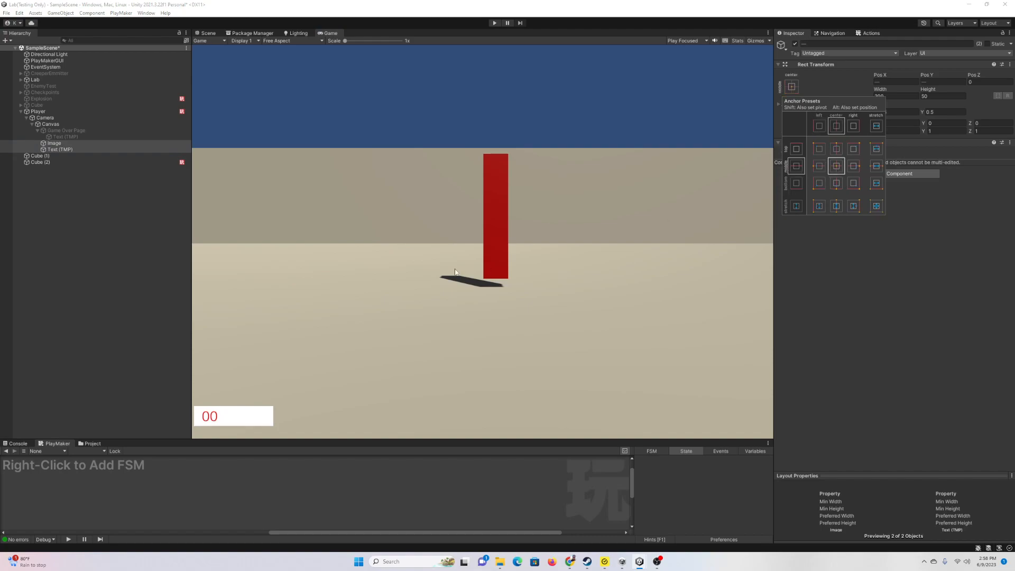
{"action": "left_click_drag", "start_coordinate": [367, 439], "coordinate": [397, 422]}
{"action": "left_click", "coordinate": [792, 84]}
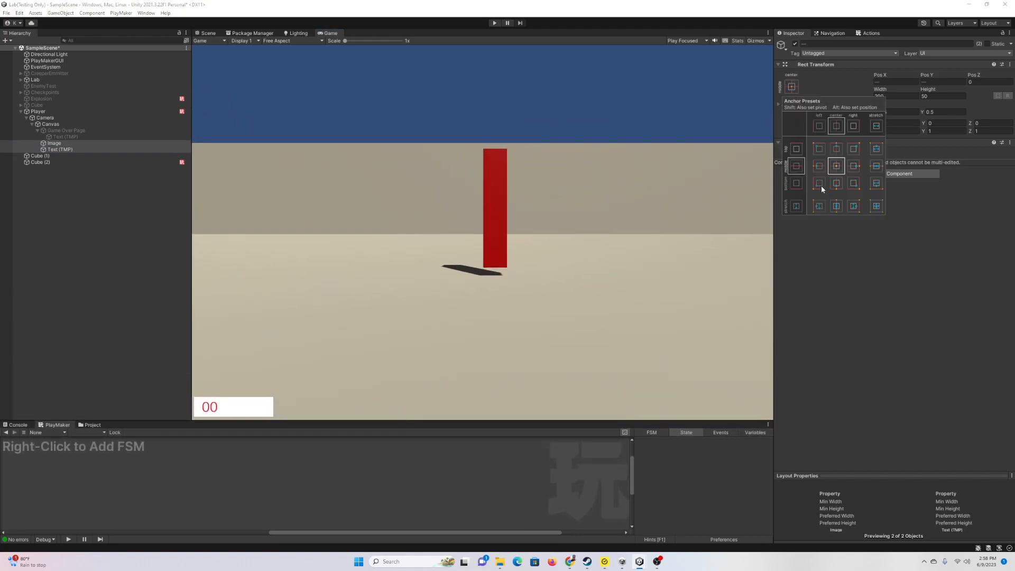
{"action": "mouse_move", "coordinate": [361, 420]}
{"action": "left_mouse_down"}
{"action": "mouse_move", "coordinate": [362, 395]}
{"action": "mouse_move", "coordinate": [362, 407]}
{"action": "left_mouse_up"}
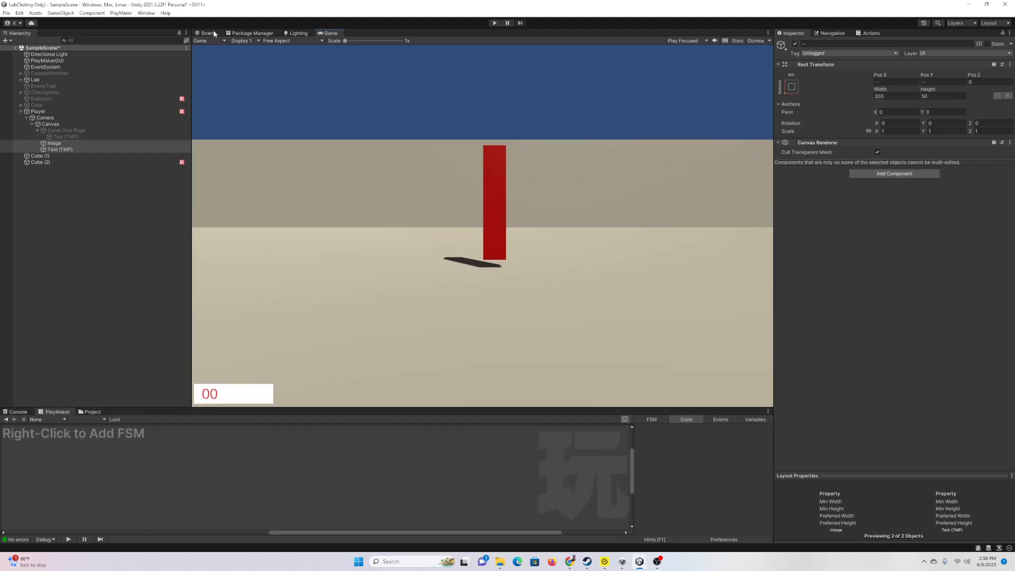
Step: Collapse Player and select the Cube (2) trap in the scene view
{"action": "left_click", "coordinate": [21, 111]}
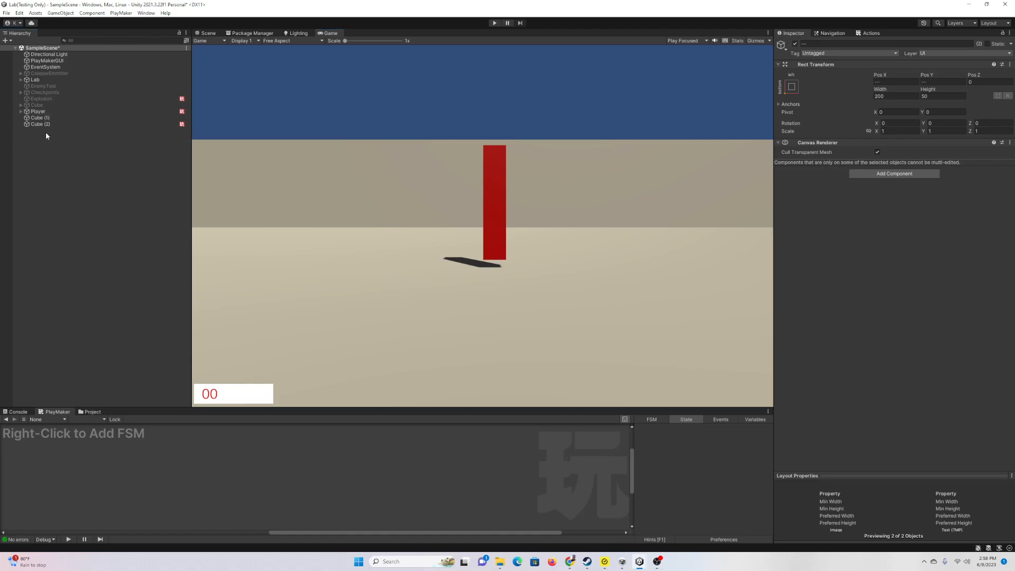
{"action": "left_click", "coordinate": [40, 124]}
{"action": "left_click", "coordinate": [209, 32]}
Step: Frame Cube (2) in the scene and turn off its mesh rendering
{"action": "key", "text": "f"}
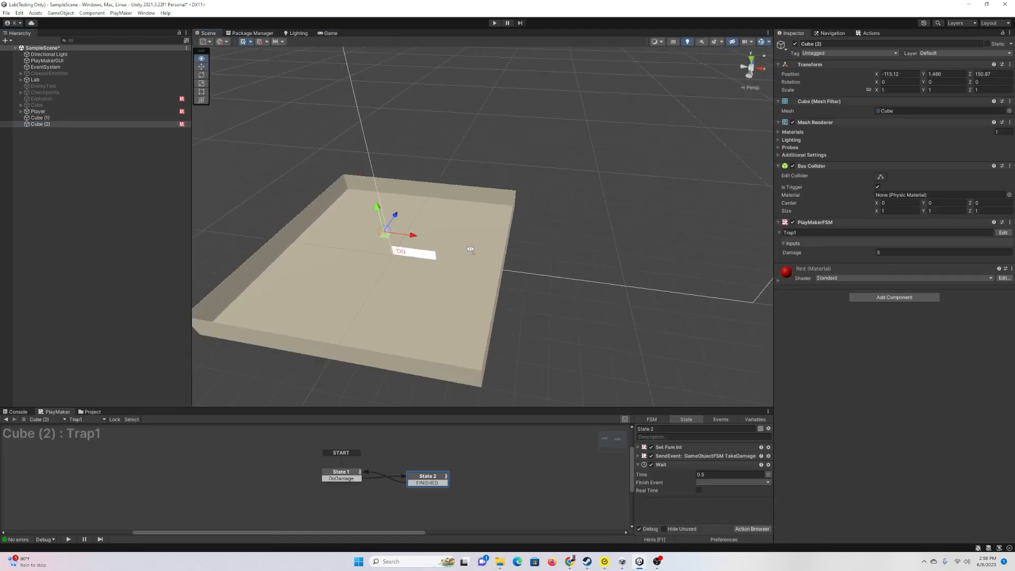
{"action": "double_click", "coordinate": [54, 125]}
{"action": "key", "text": "s"}
{"action": "right_click_drag", "start_coordinate": [523, 211], "coordinate": [584, 184]}
{"action": "key", "text": "w"}
{"action": "key", "text": "s"}
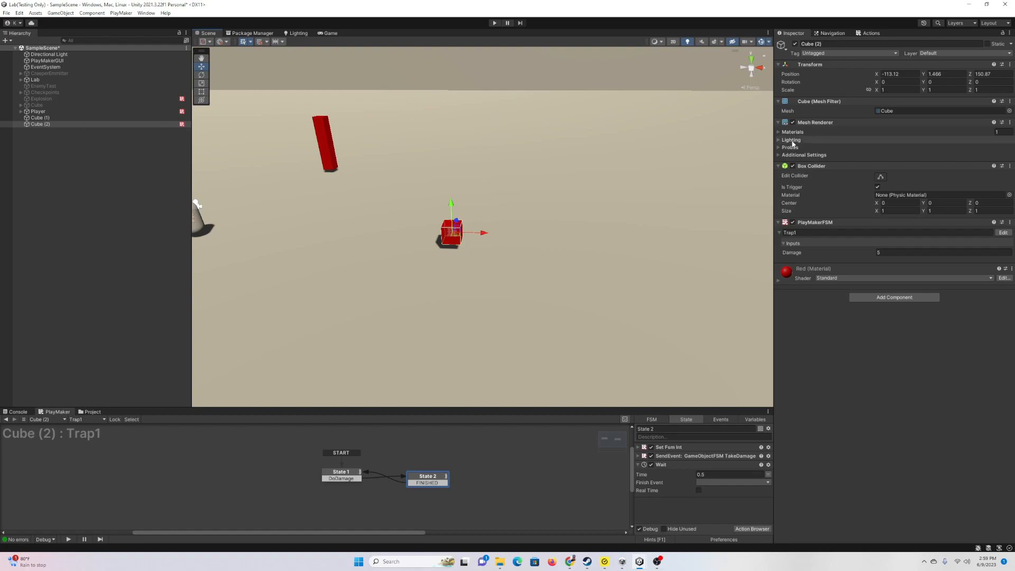
{"action": "left_click", "coordinate": [793, 122]}
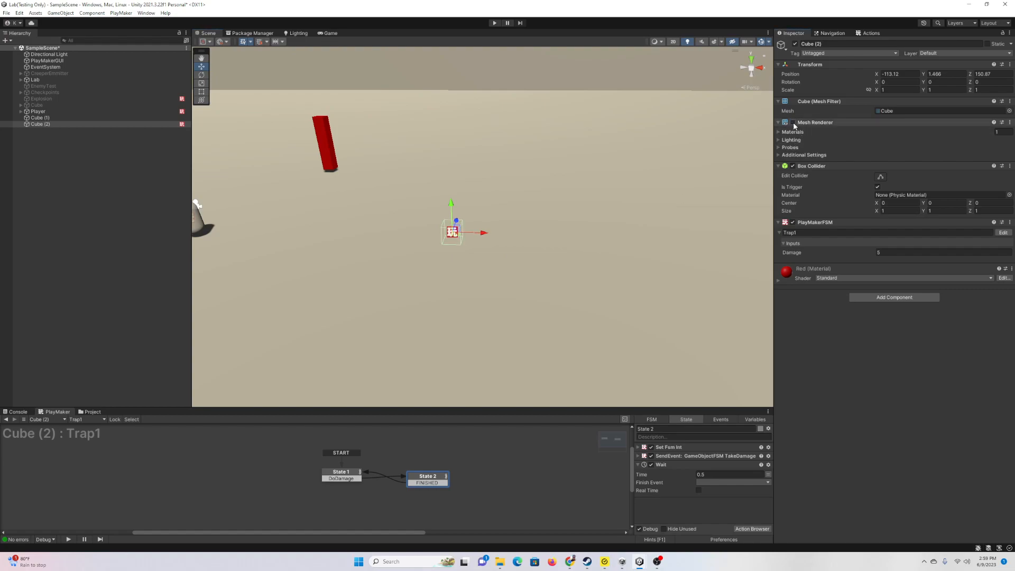
Step: Add a Particle System as a child of Cube (2)
{"action": "left_click", "coordinate": [48, 125]}
{"action": "right_click", "coordinate": [47, 125]}
{"action": "mouse_move", "coordinate": [116, 249]}
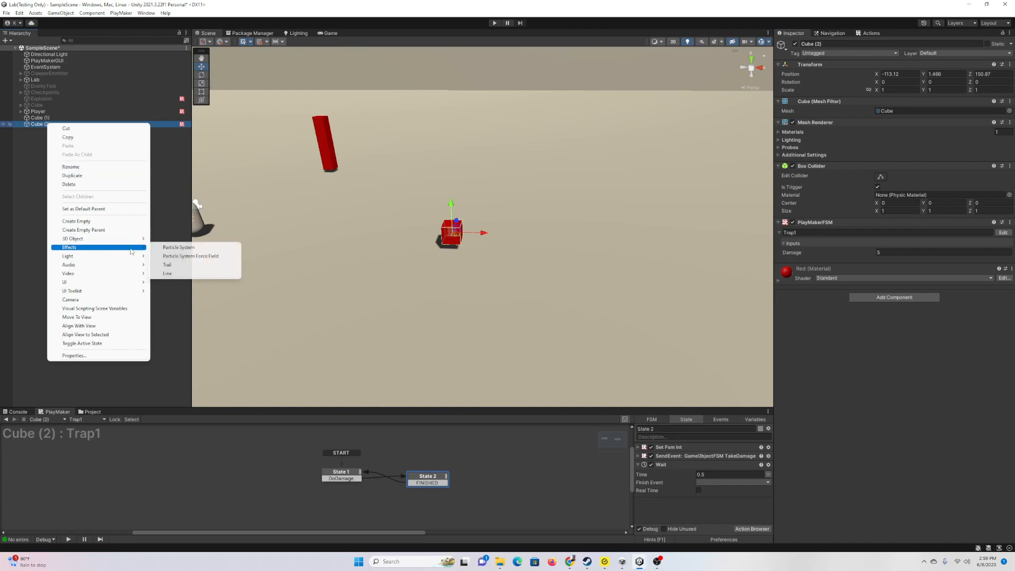
{"action": "left_click", "coordinate": [175, 248]}
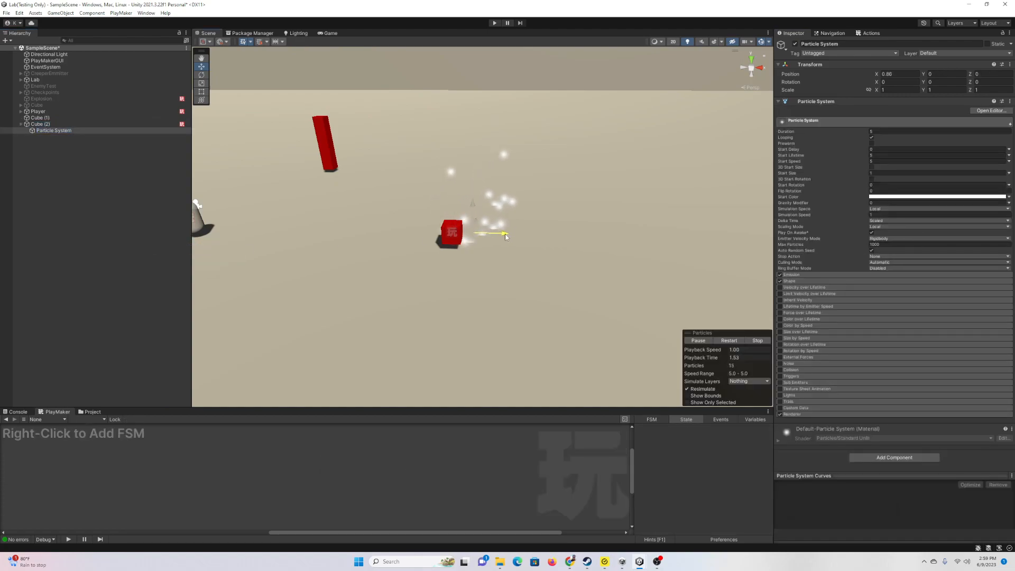
{"action": "key", "text": "w"}
{"action": "right_click_drag", "start_coordinate": [524, 238], "coordinate": [421, 228]}
{"action": "key", "text": "d"}
Step: Make the emitter shape a Hemisphere and set its X rotation to -90
{"action": "left_click", "coordinate": [841, 281]}
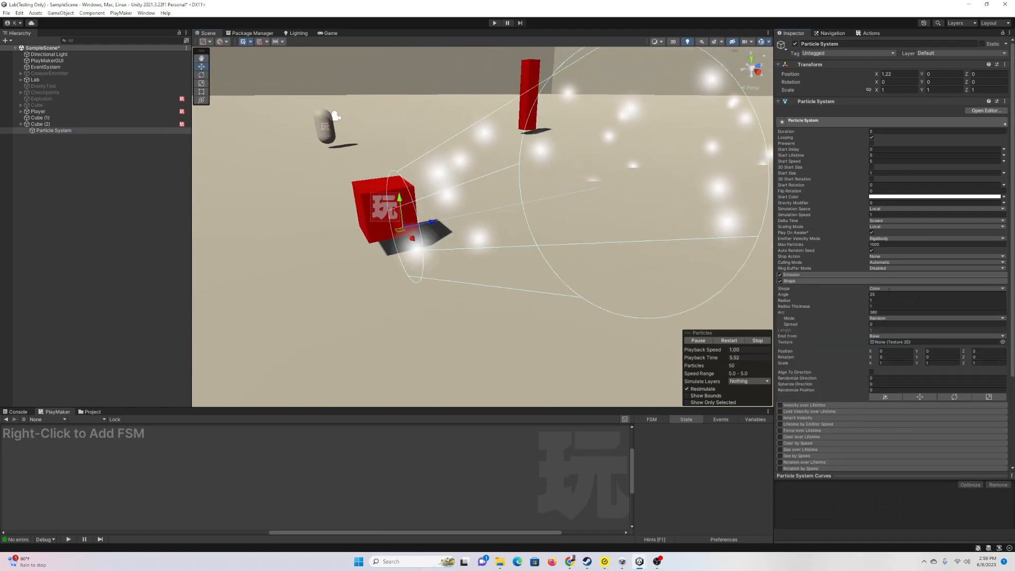
{"action": "left_click", "coordinate": [889, 287]}
{"action": "left_click", "coordinate": [891, 301]}
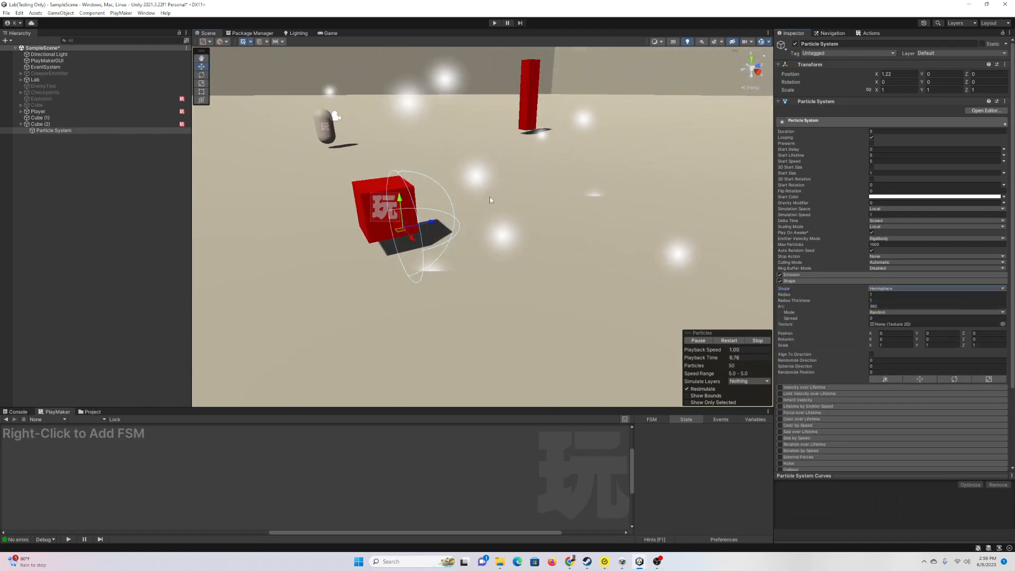
{"action": "left_click", "coordinate": [202, 75]}
{"action": "left_click_drag", "start_coordinate": [387, 201], "coordinate": [326, 234]}
{"action": "left_click", "coordinate": [898, 82]}
{"action": "type", "text": "-90"}
{"action": "key", "text": "a"}
Step: Move the emitter left and down so it sits on the cube
{"action": "right_click_drag", "start_coordinate": [233, 138], "coordinate": [289, 147]}
{"action": "key", "text": "w"}
{"action": "left_click_drag", "start_coordinate": [618, 231], "coordinate": [552, 214]}
{"action": "left_click_drag", "start_coordinate": [528, 175], "coordinate": [528, 190]}
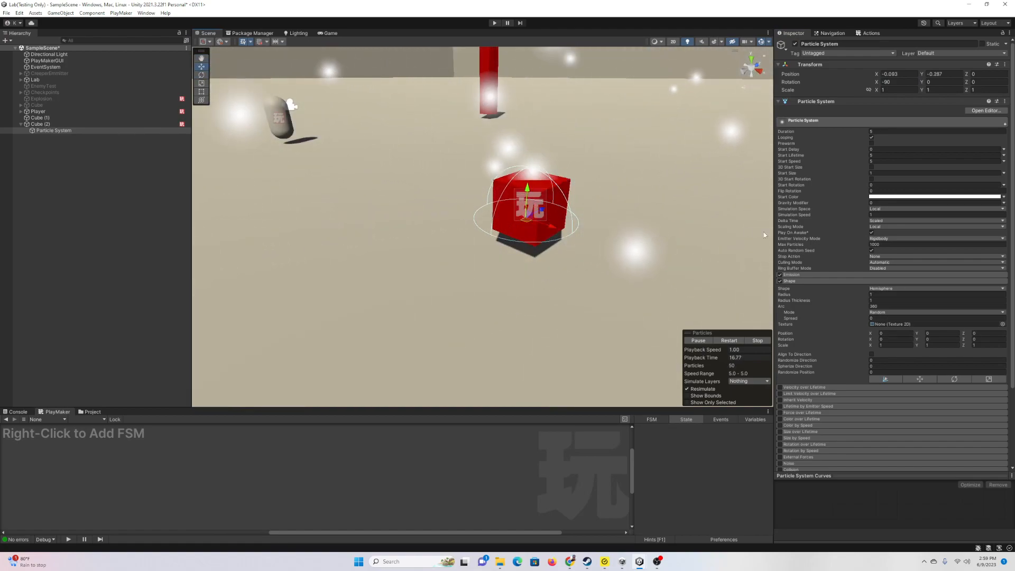
Step: Give the particles a bright, semi-transparent green start colour and Start Size 10
{"action": "left_click", "coordinate": [928, 197]}
{"action": "left_click", "coordinate": [948, 226]}
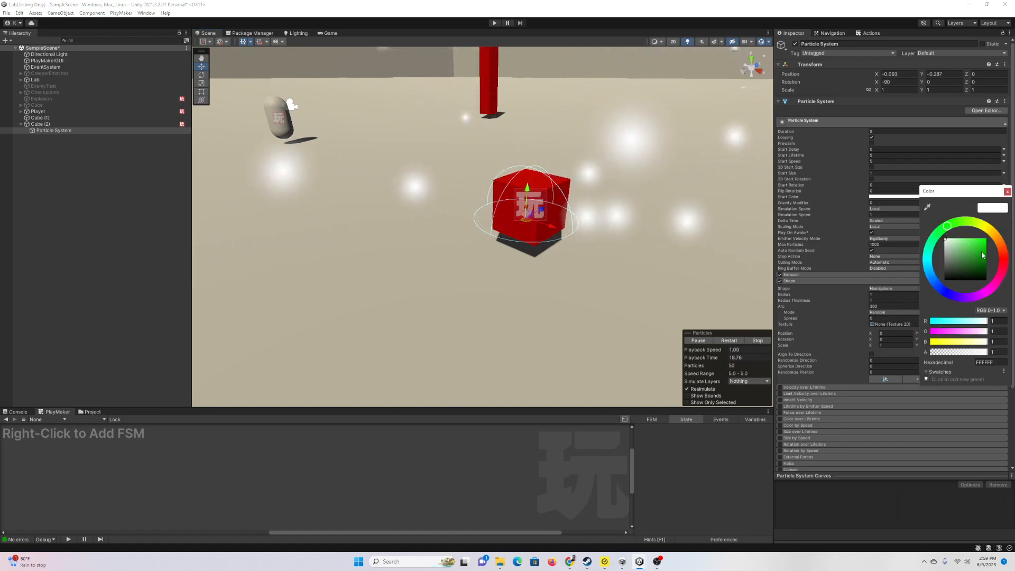
{"action": "left_click_drag", "start_coordinate": [981, 253], "coordinate": [986, 238]}
{"action": "left_click_drag", "start_coordinate": [986, 351], "coordinate": [955, 351]}
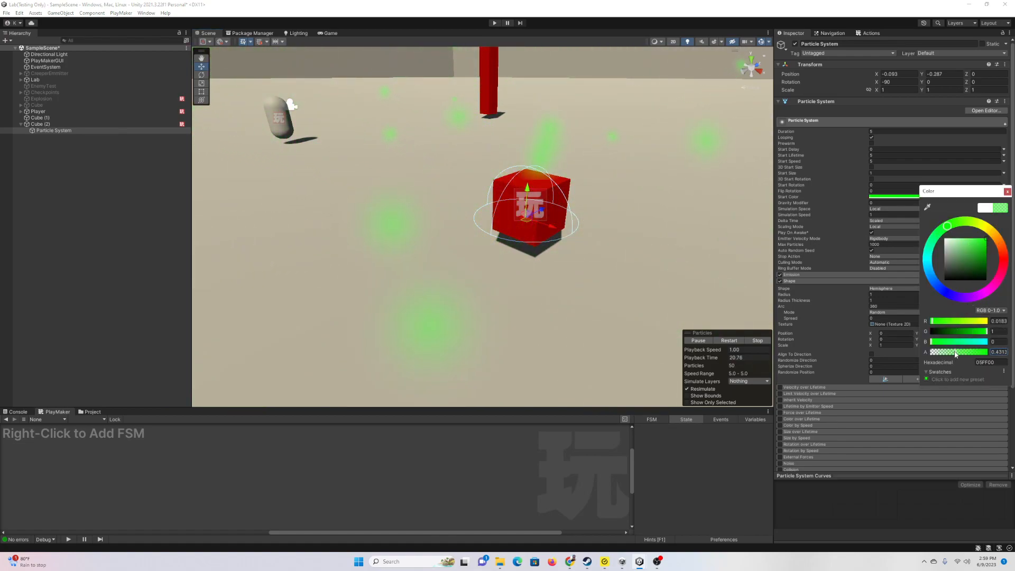
{"action": "left_click", "coordinate": [905, 173]}
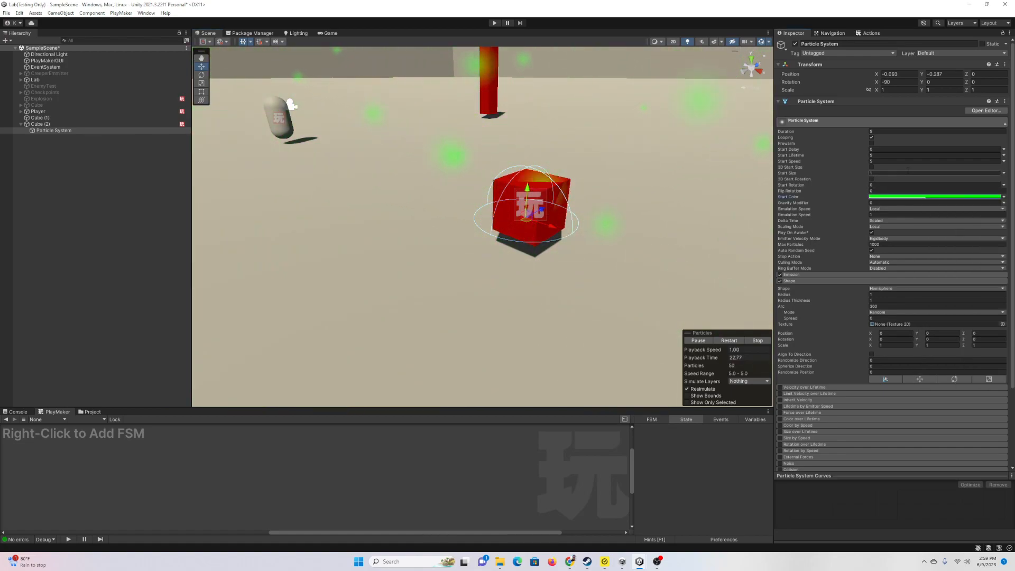
{"action": "type", "text": "10"}
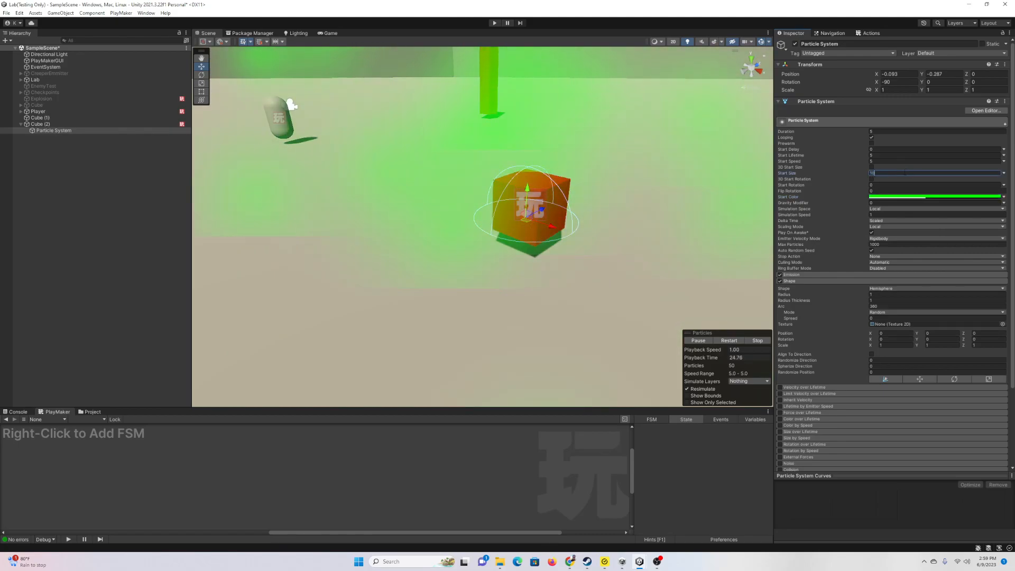
Step: Set Start Speed to 2, turn on Prewarm, and replay the simulation to check the cloud
{"action": "right_click_drag", "start_coordinate": [630, 203], "coordinate": [631, 169]}
{"action": "scroll", "coordinate": [632, 169], "scroll_direction": "down", "scroll_amount": 5}
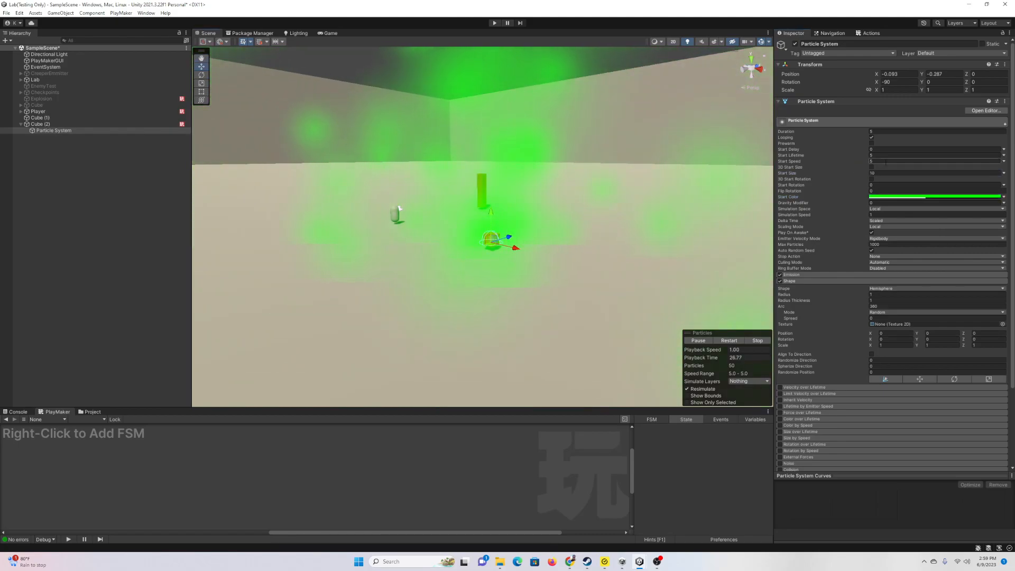
{"action": "left_click", "coordinate": [882, 162]}
{"action": "type", "text": "1"}
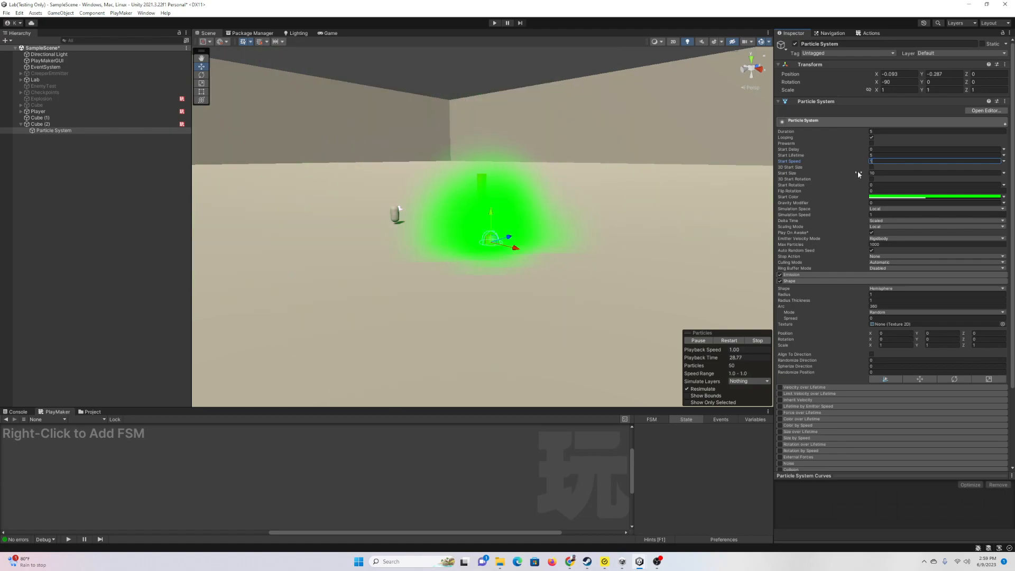
{"action": "type", "text": "10"}
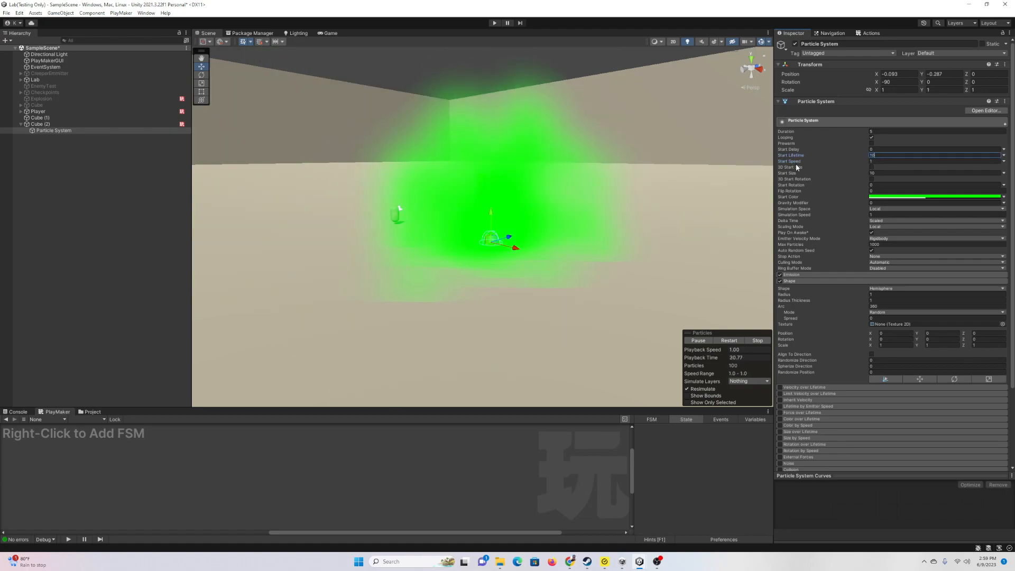
{"action": "left_click", "coordinate": [872, 143]}
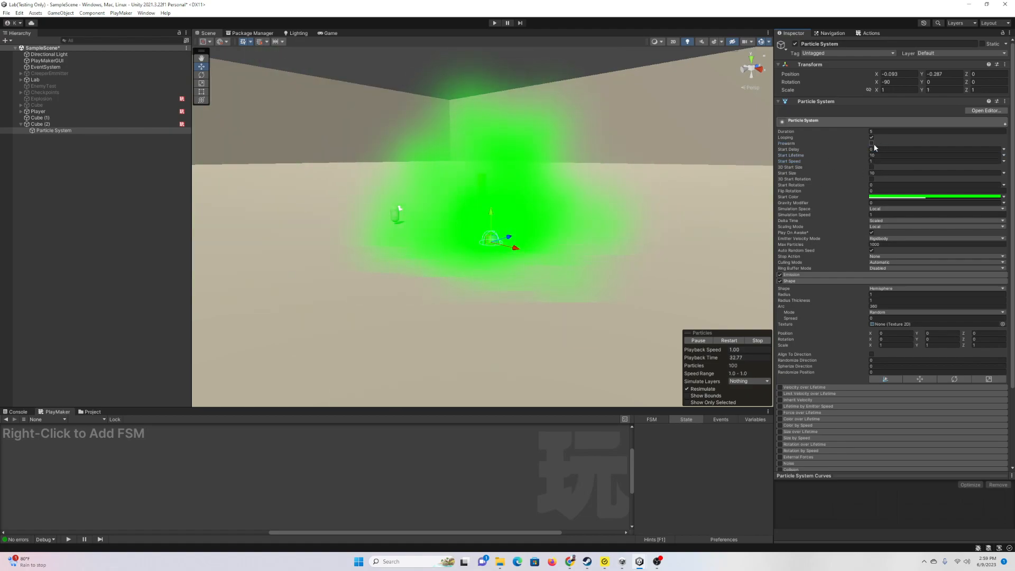
{"action": "left_click", "coordinate": [758, 341]}
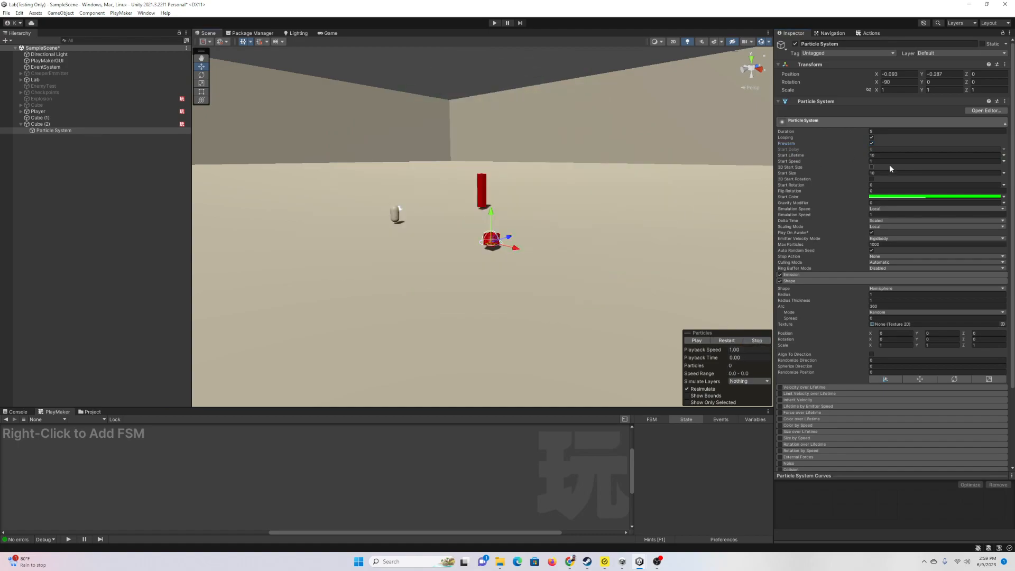
{"action": "left_click", "coordinate": [694, 341]}
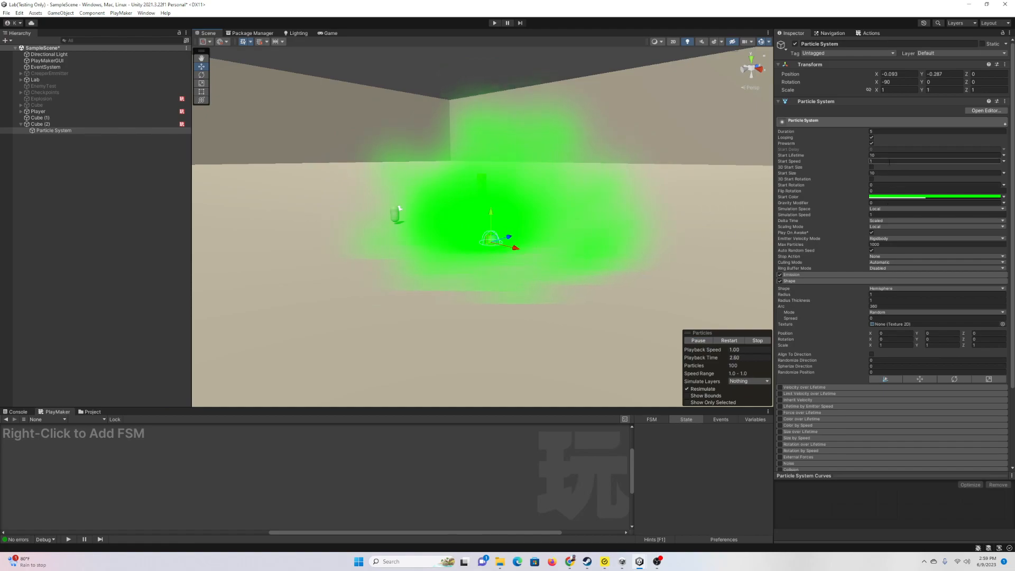
{"action": "left_click", "coordinate": [883, 161]}
{"action": "type", "text": "2"}
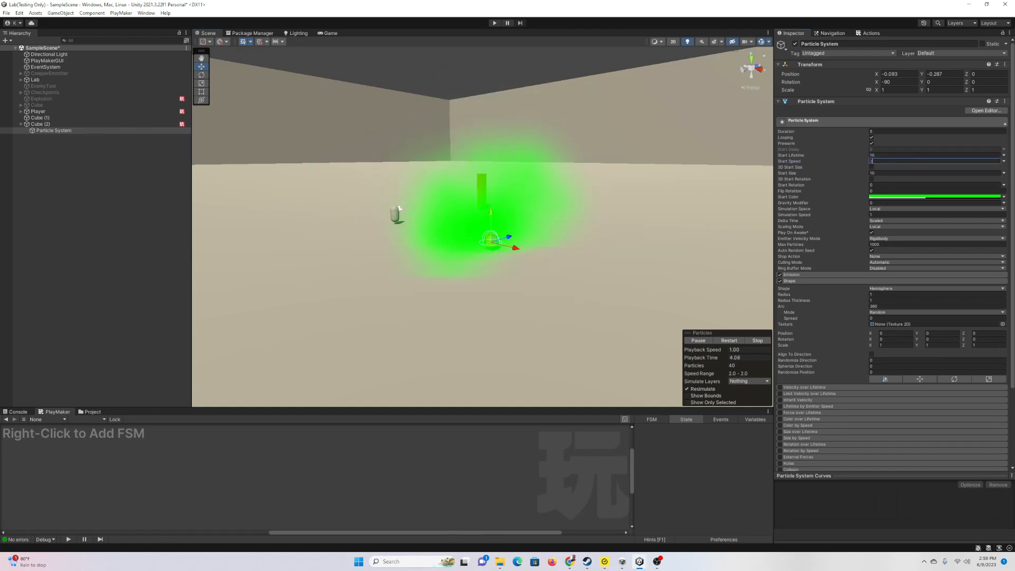
{"action": "left_click", "coordinate": [756, 341]}
{"action": "left_click", "coordinate": [697, 341]}
{"action": "left_click_drag", "start_coordinate": [618, 230], "coordinate": [611, 229], "text": "alt"}
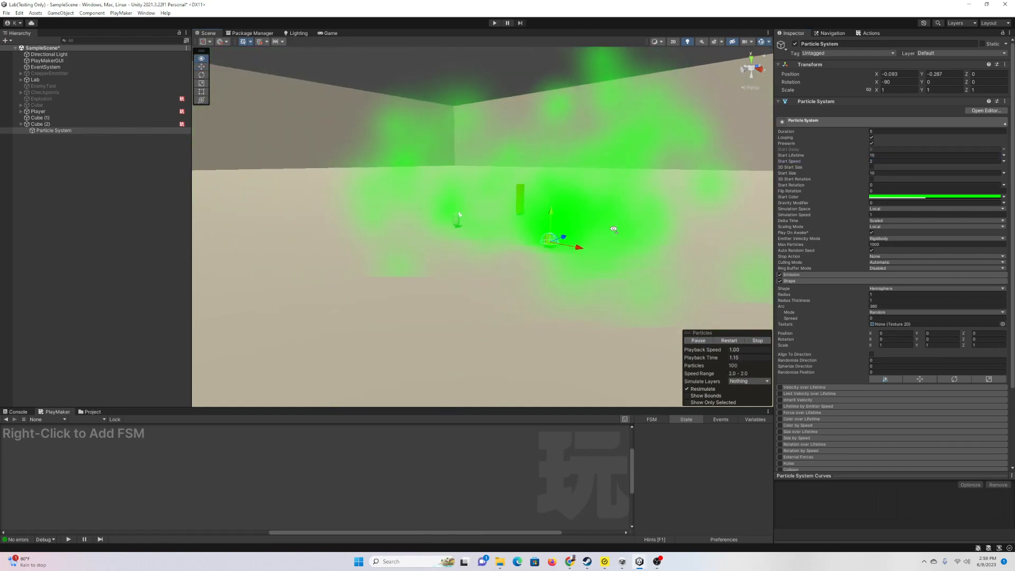
Step: Unparent the Particle System from Cube (2) and slide the particle cloud along X
{"action": "key", "text": "f"}
{"action": "left_click", "coordinate": [47, 125]}
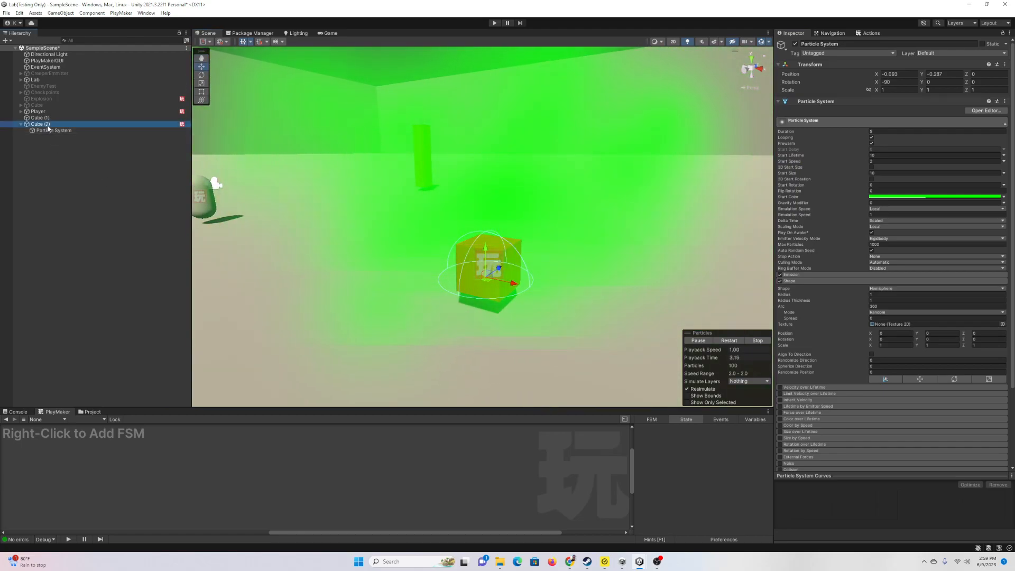
{"action": "left_click_drag", "start_coordinate": [53, 131], "coordinate": [46, 121]}
{"action": "left_click", "coordinate": [45, 130]}
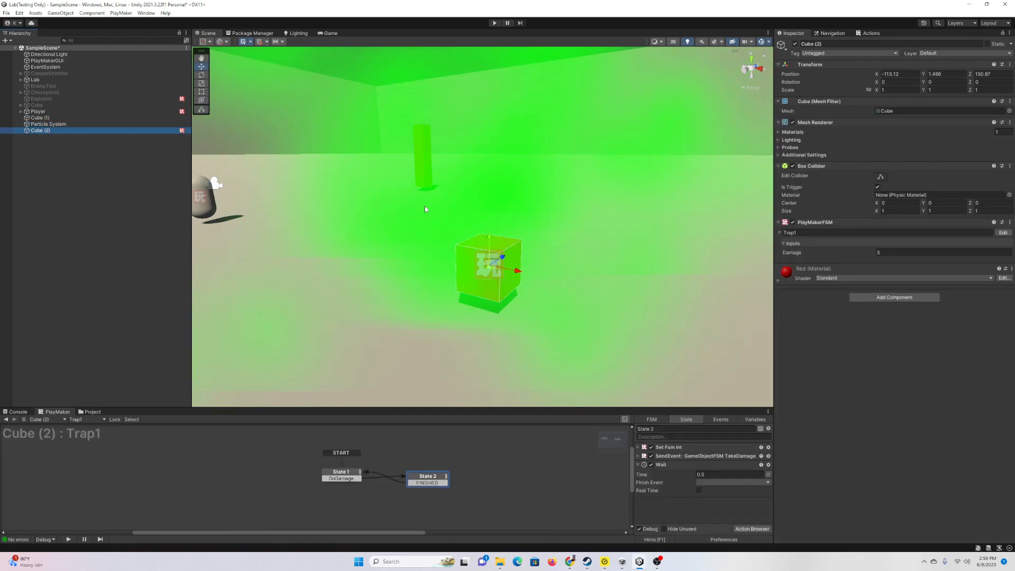
{"action": "scroll", "coordinate": [420, 208], "scroll_direction": "down", "scroll_amount": 10}
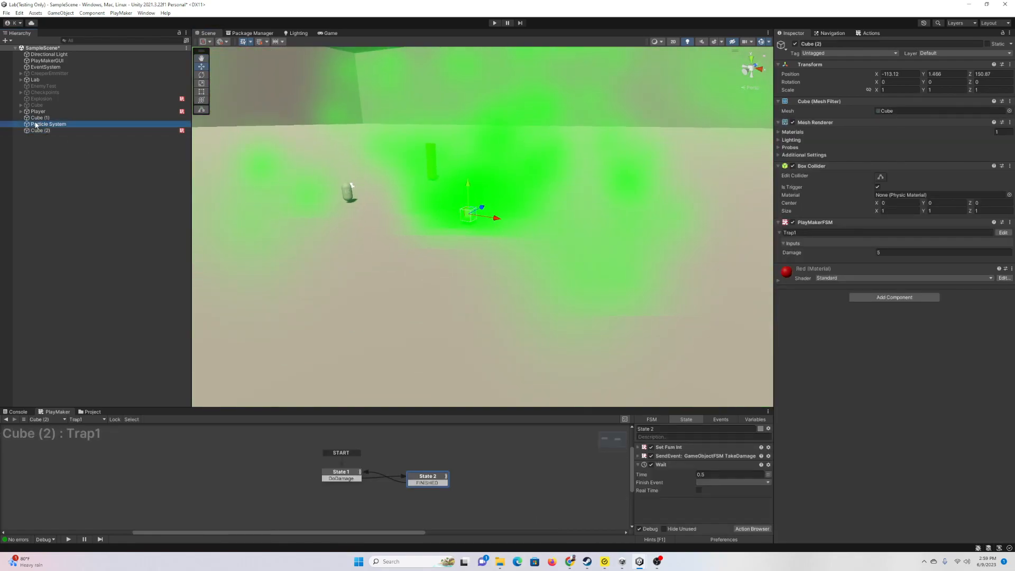
{"action": "left_click", "coordinate": [35, 125]}
{"action": "right_click_drag", "start_coordinate": [454, 203], "coordinate": [498, 215]}
{"action": "scroll", "coordinate": [499, 215], "scroll_direction": "down", "scroll_amount": 4}
{"action": "left_click_drag", "start_coordinate": [440, 208], "coordinate": [581, 216]}
{"action": "right_click_drag", "start_coordinate": [479, 206], "coordinate": [525, 209]}
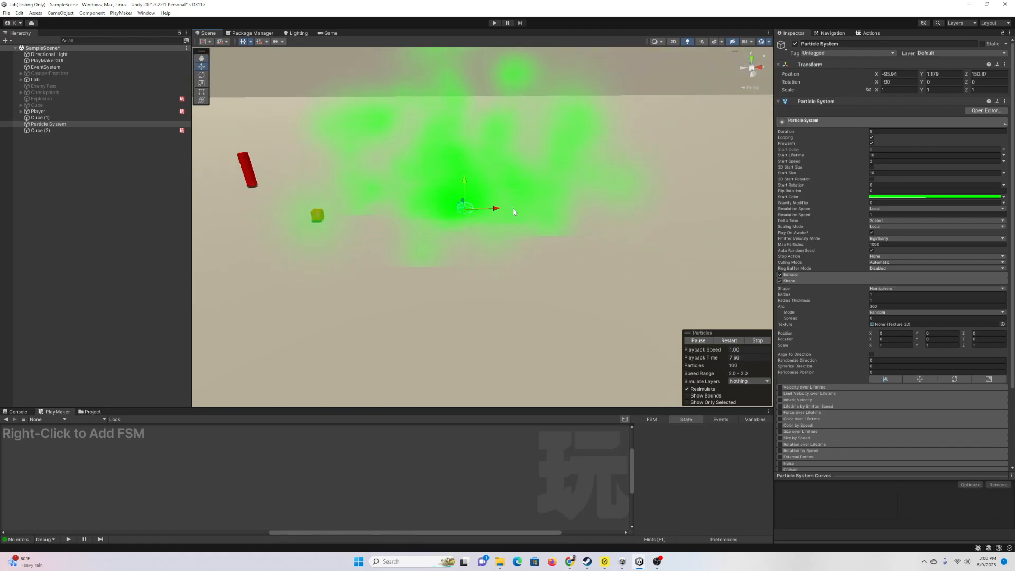
Step: Move Cube (2) under the cloud, scale it to 20 × 1 × 20, lower it, then re-parent the Particle System
{"action": "left_click", "coordinate": [59, 131]}
{"action": "left_click_drag", "start_coordinate": [354, 213], "coordinate": [500, 220]}
{"action": "left_click", "coordinate": [894, 90]}
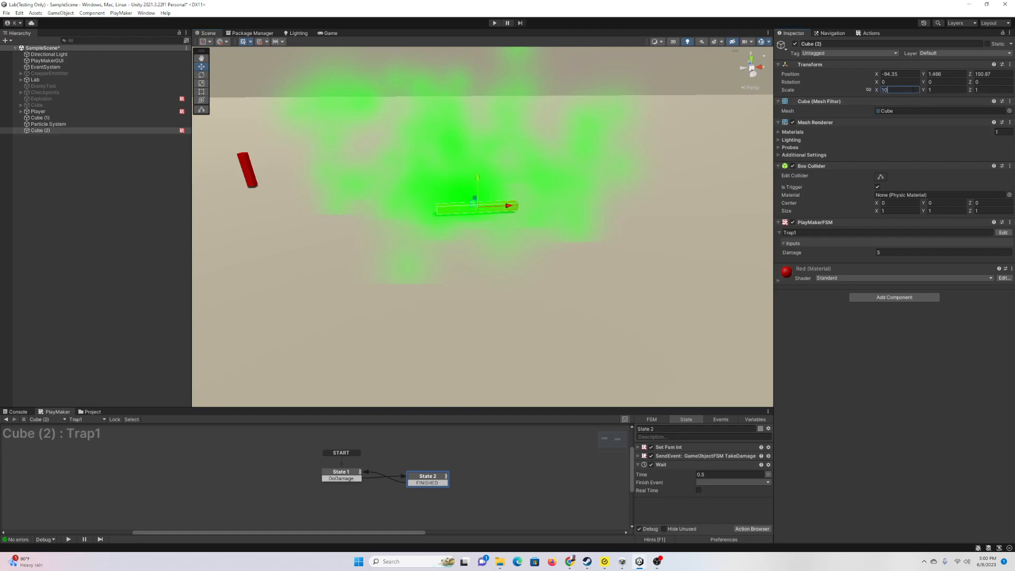
{"action": "type", "text": "20"}
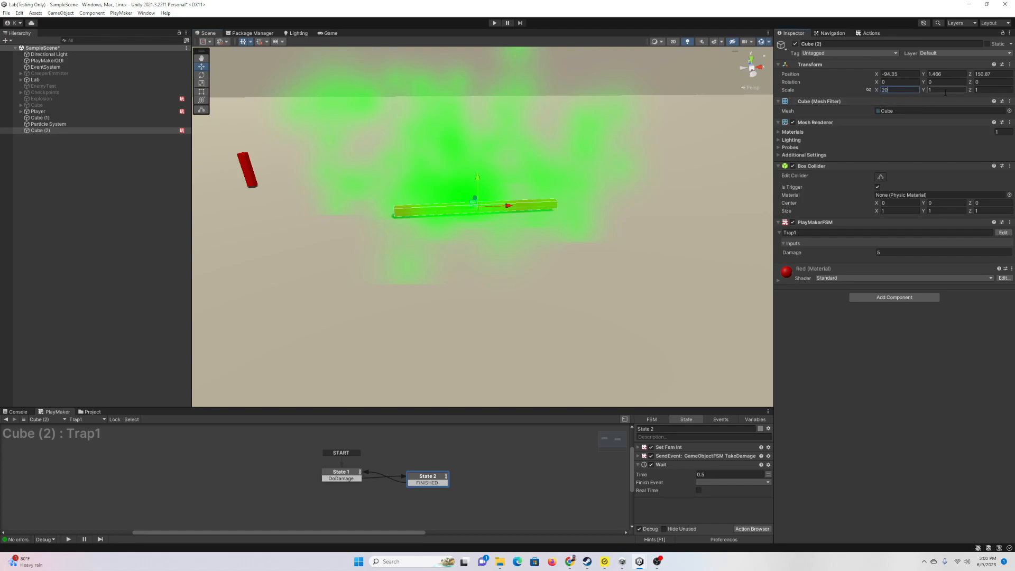
{"action": "key", "text": "Tab"}
{"action": "key", "text": "Tab"}
{"action": "type", "text": "20"}
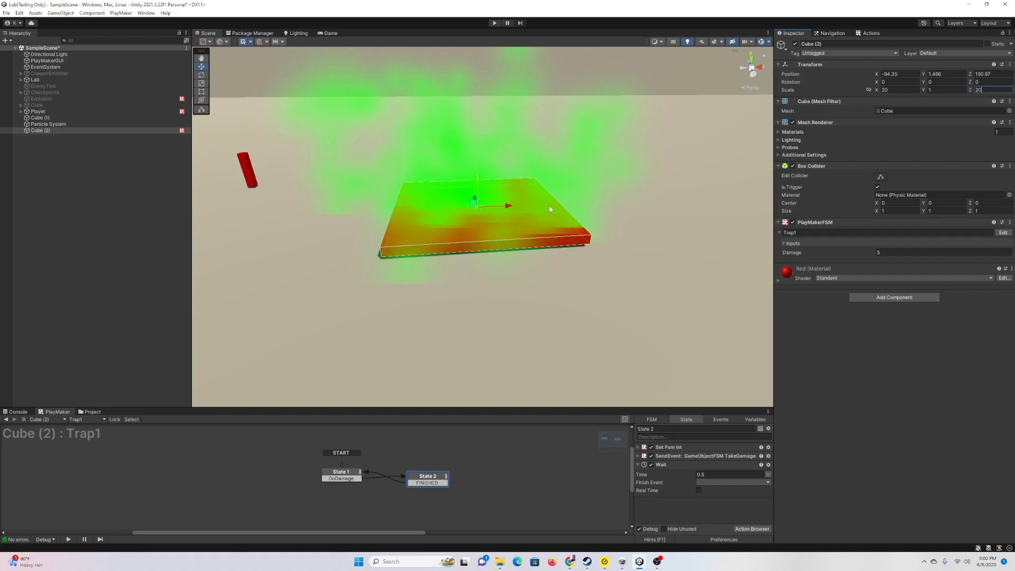
{"action": "left_click_drag", "start_coordinate": [478, 180], "coordinate": [495, 184]}
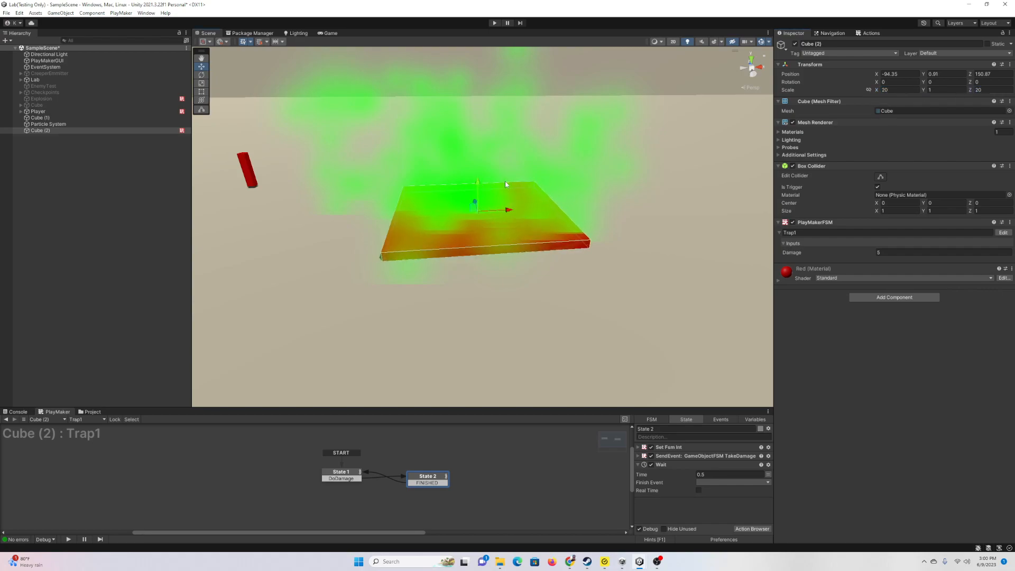
{"action": "right_click_drag", "start_coordinate": [502, 211], "coordinate": [469, 190]}
{"action": "mouse_move", "coordinate": [53, 125]}
{"action": "left_mouse_down"}
{"action": "mouse_move", "coordinate": [50, 133]}
{"action": "mouse_move", "coordinate": [61, 132]}
{"action": "left_mouse_up"}
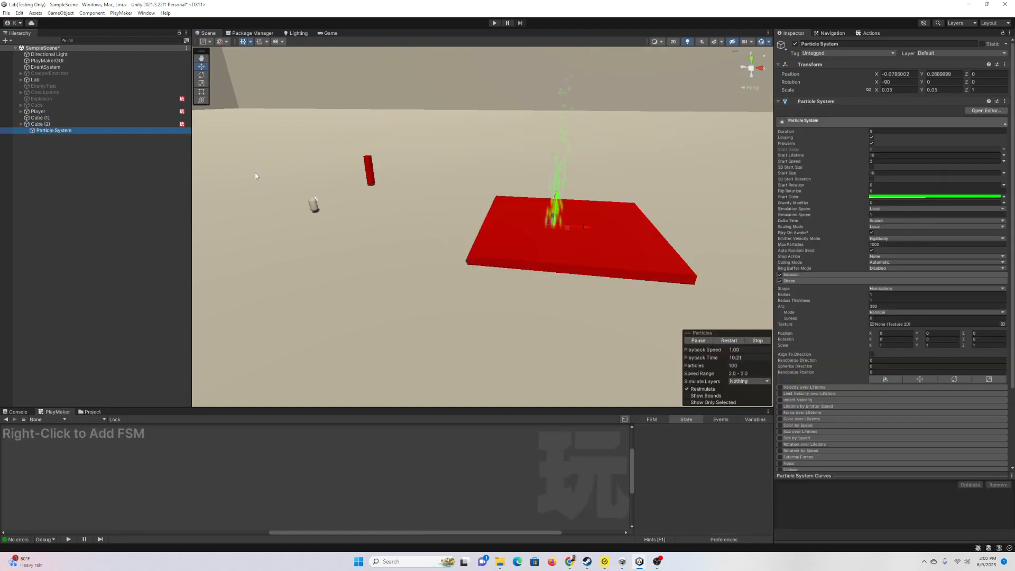
Step: Set the Particle System's X and Y scale to 1, then select and expand Player
{"action": "left_click", "coordinate": [901, 92]}
{"action": "type", "text": "1"}
{"action": "left_click", "coordinate": [948, 91]}
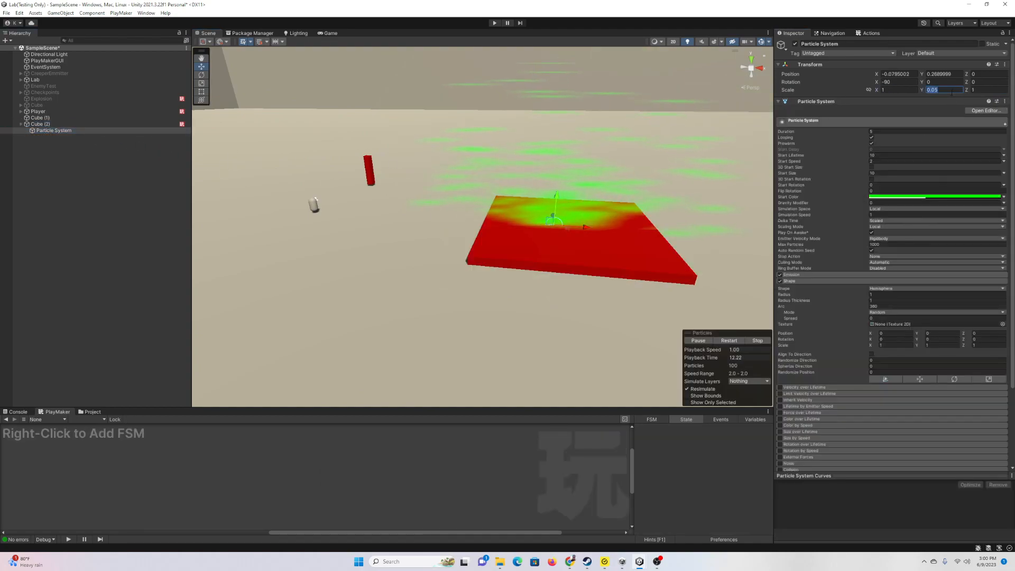
{"action": "type", "text": "1"}
{"action": "right_click_drag", "start_coordinate": [616, 200], "coordinate": [654, 189]}
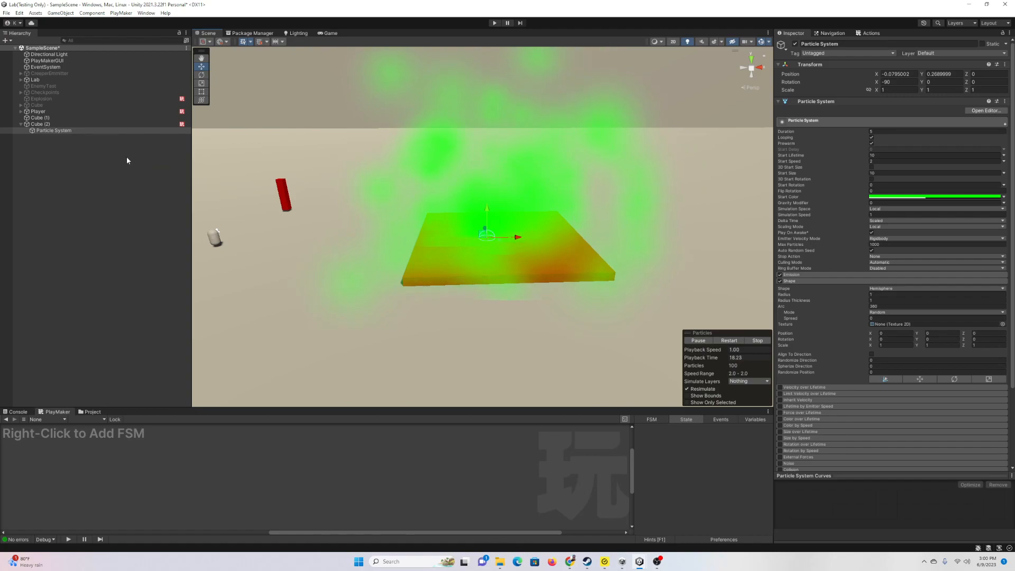
{"action": "left_click", "coordinate": [80, 111]}
{"action": "left_click", "coordinate": [21, 111]}
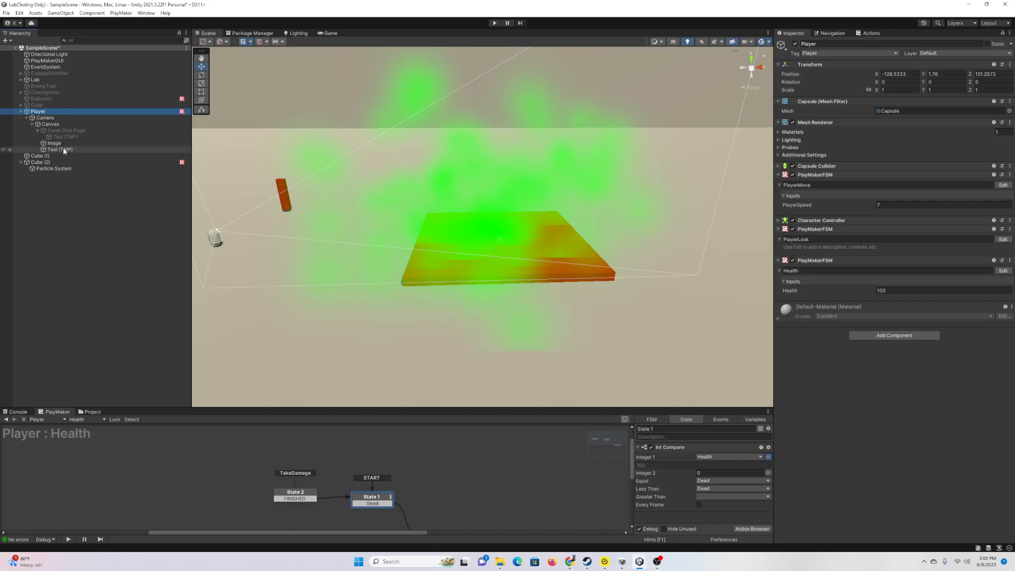
Step: Create an empty 'Effects' object under the Canvas with a UI Image inside, then view the Game tab
{"action": "right_click", "coordinate": [63, 125]}
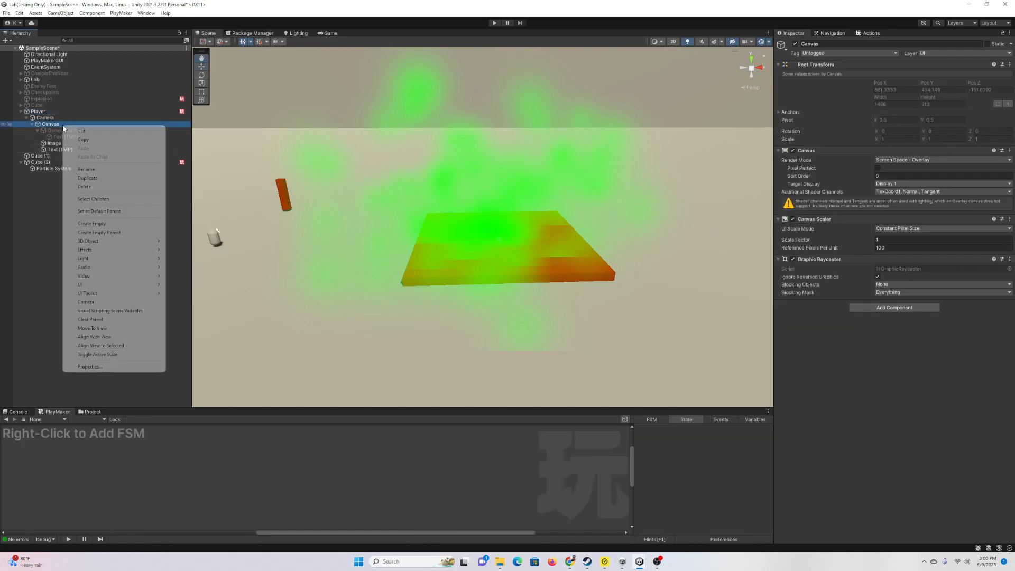
{"action": "left_click", "coordinate": [119, 223]}
{"action": "type", "text": "Effects"}
{"action": "key", "text": "Return"}
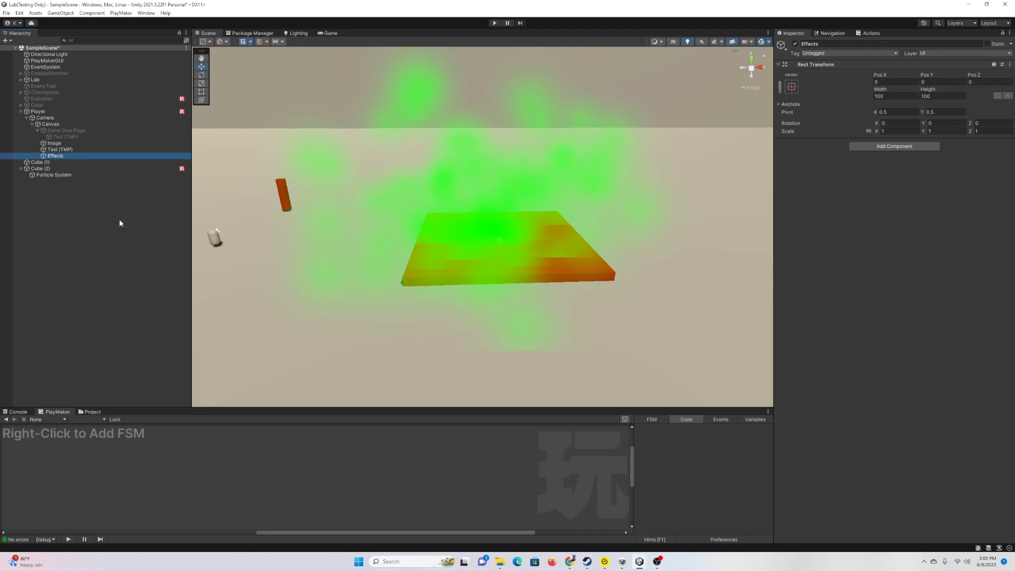
{"action": "right_click", "coordinate": [56, 158]}
{"action": "mouse_move", "coordinate": [125, 323]}
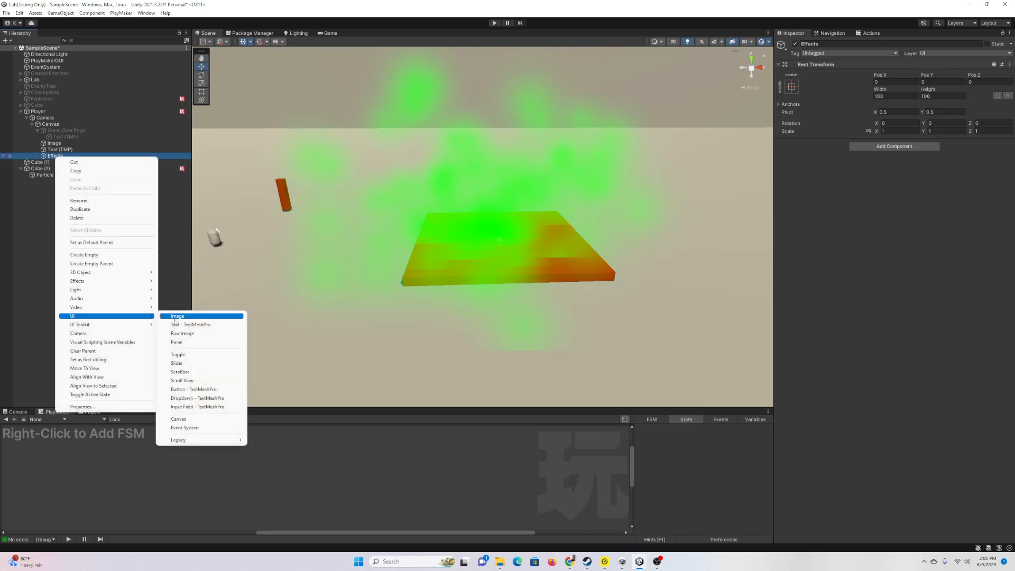
{"action": "left_click", "coordinate": [175, 317]}
{"action": "left_click", "coordinate": [334, 34]}
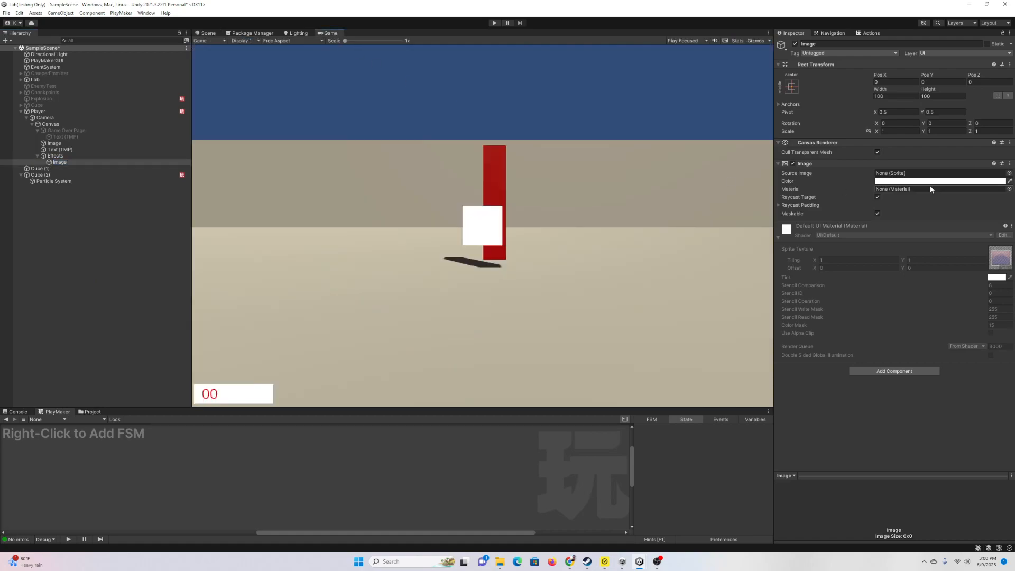
Step: Size the Effects Image to width 1500 and height 1000
{"action": "type", "text": "700"}
{"action": "key", "text": "Tab"}
{"action": "type", "text": "700"}
{"action": "type", "text": "1000"}
{"action": "key", "text": "Tab"}
{"action": "type", "text": "1000"}
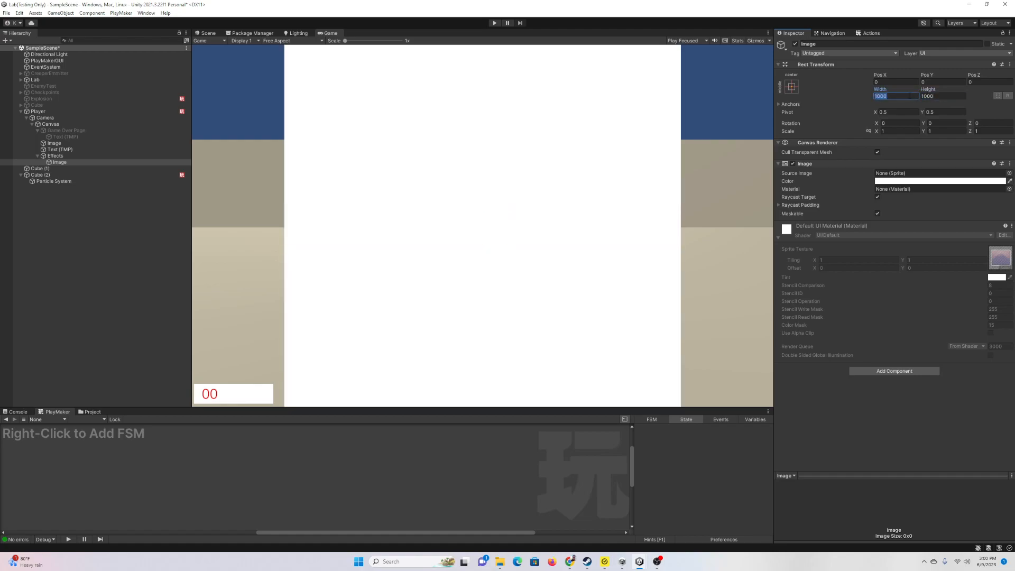
{"action": "type", "text": "1300"}
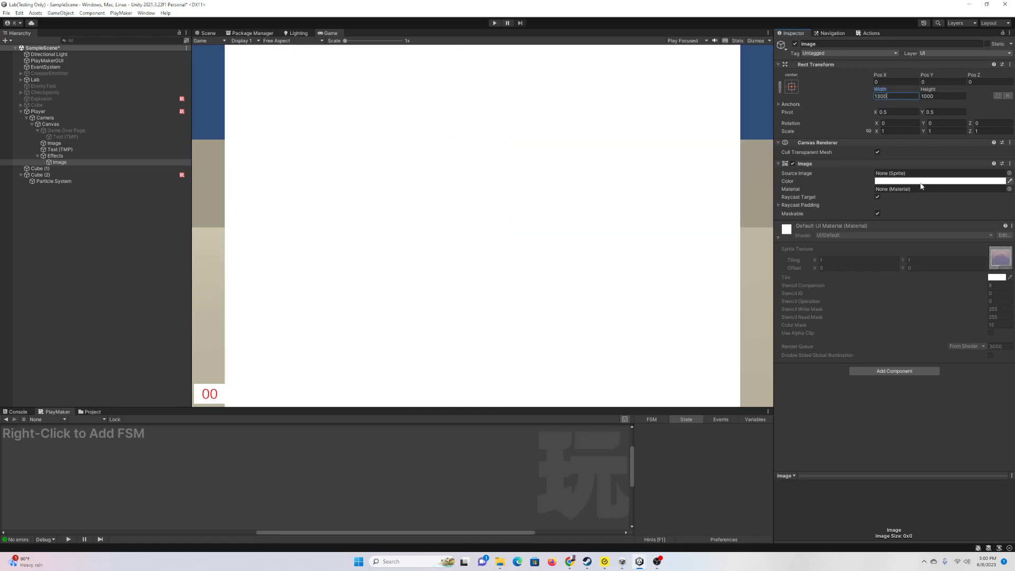
{"action": "type", "text": "15000"}
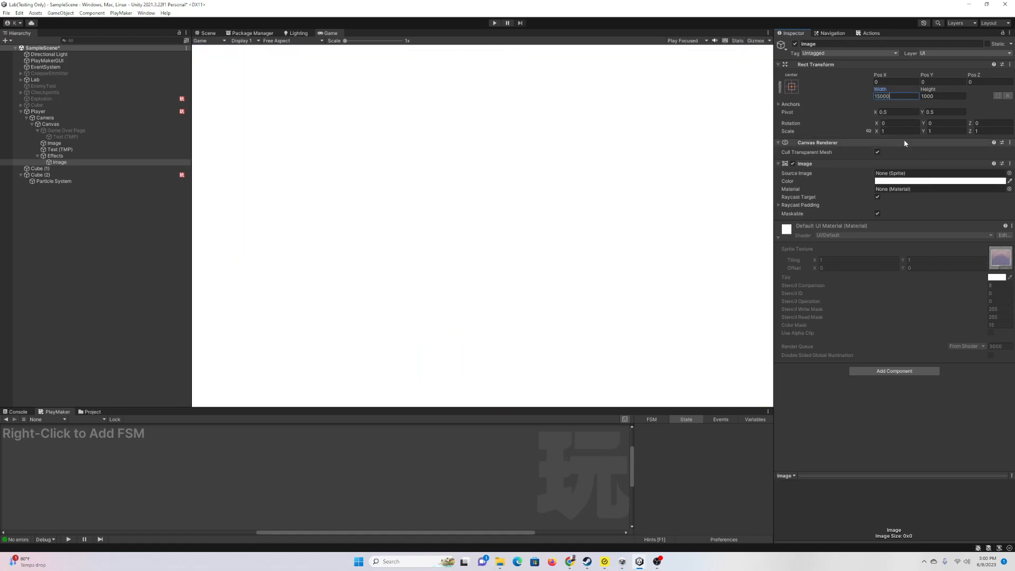
{"action": "key", "text": "BackSpace"}
Step: Tint the Image bright green with alpha lowered to about 0.37
{"action": "left_click", "coordinate": [929, 181]}
{"action": "left_click", "coordinate": [952, 206]}
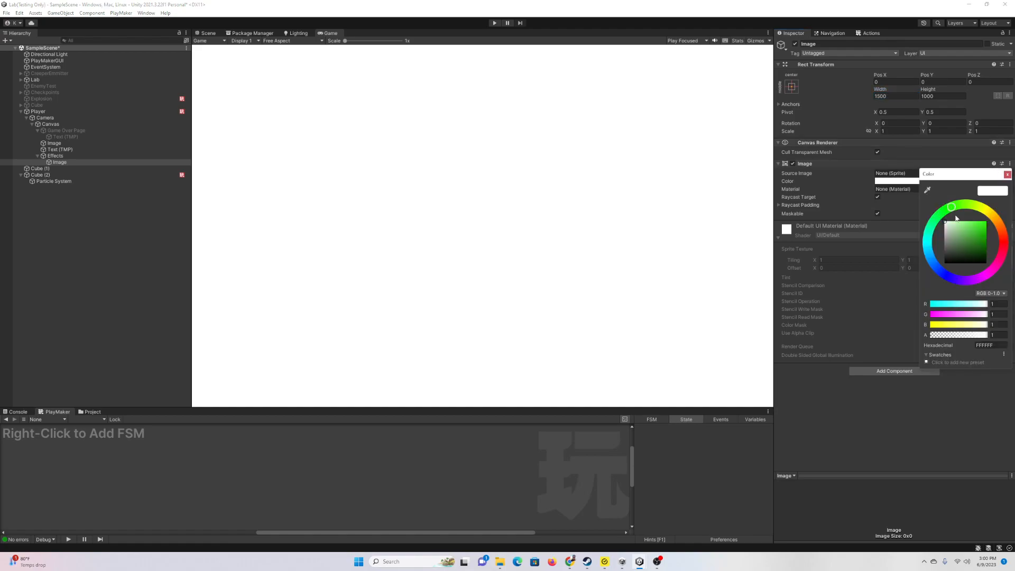
{"action": "left_click_drag", "start_coordinate": [972, 336], "coordinate": [952, 336]}
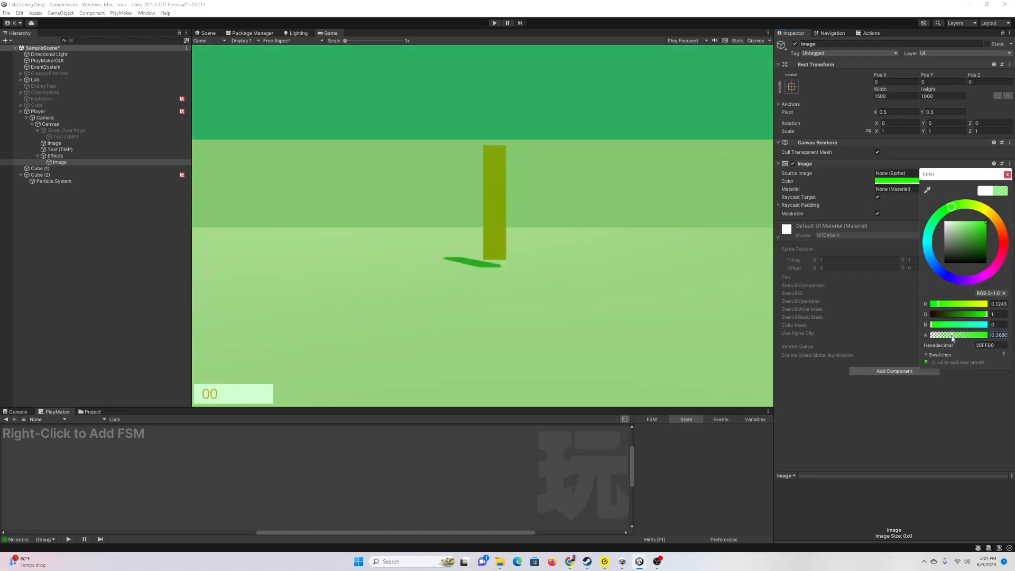
{"action": "left_click", "coordinate": [1007, 175]}
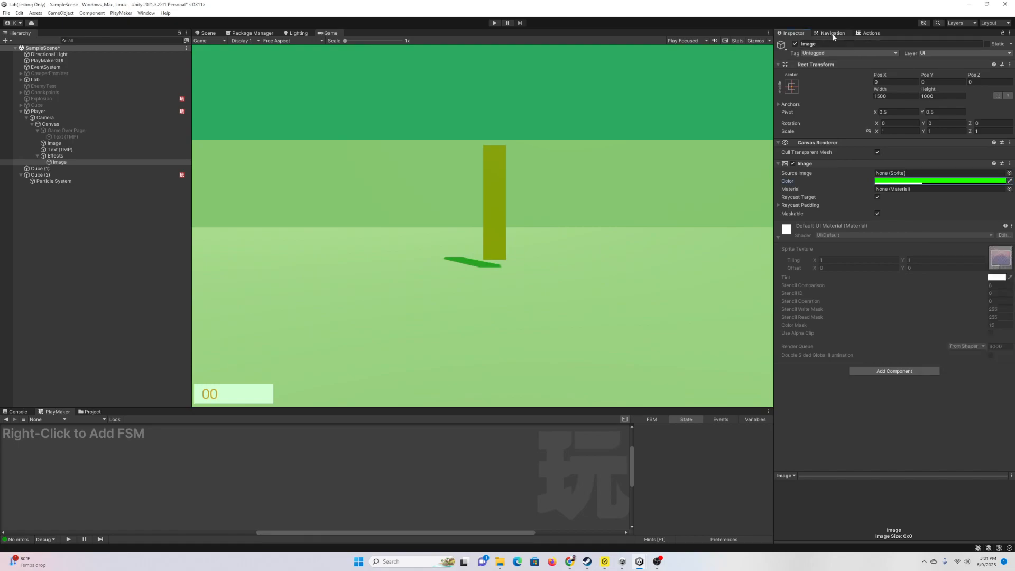
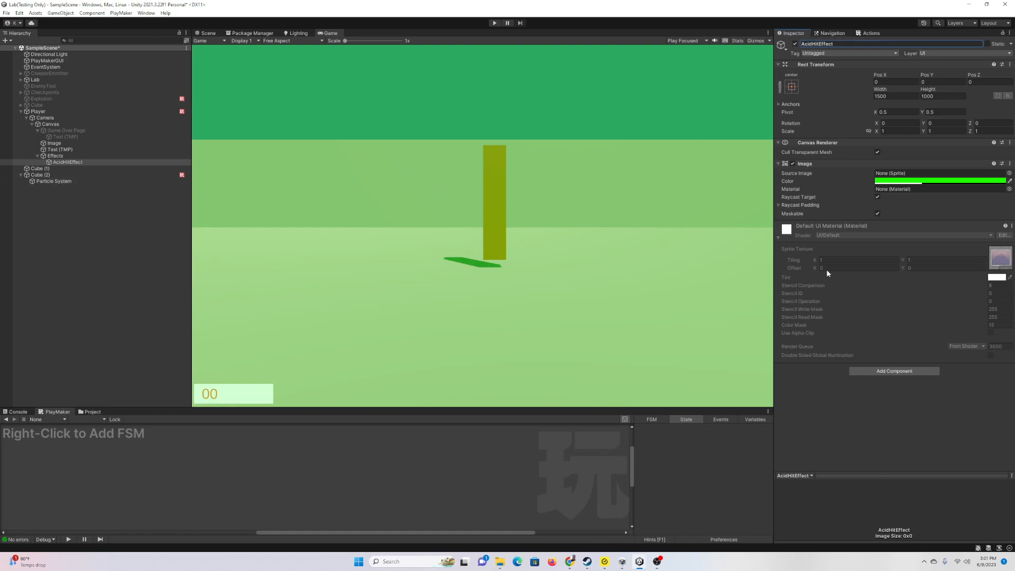
Step: Add a PlayMaker FSM to AcidHitEffect whose State 1 waits 0.5 seconds
{"action": "left_click", "coordinate": [894, 372]}
{"action": "left_click", "coordinate": [883, 399]}
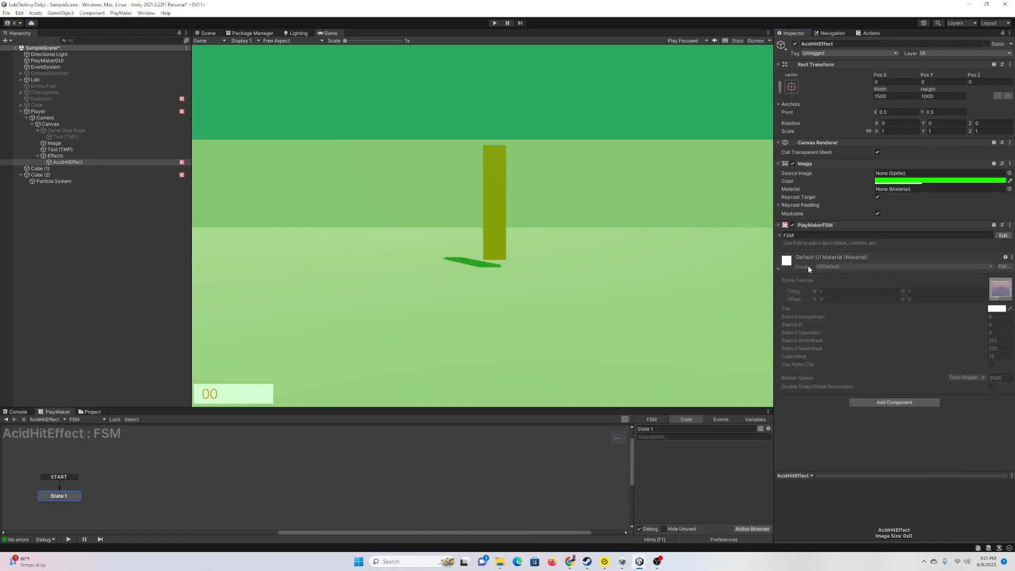
{"action": "left_click_drag", "start_coordinate": [557, 407], "coordinate": [557, 337]}
{"action": "left_click", "coordinate": [762, 529]}
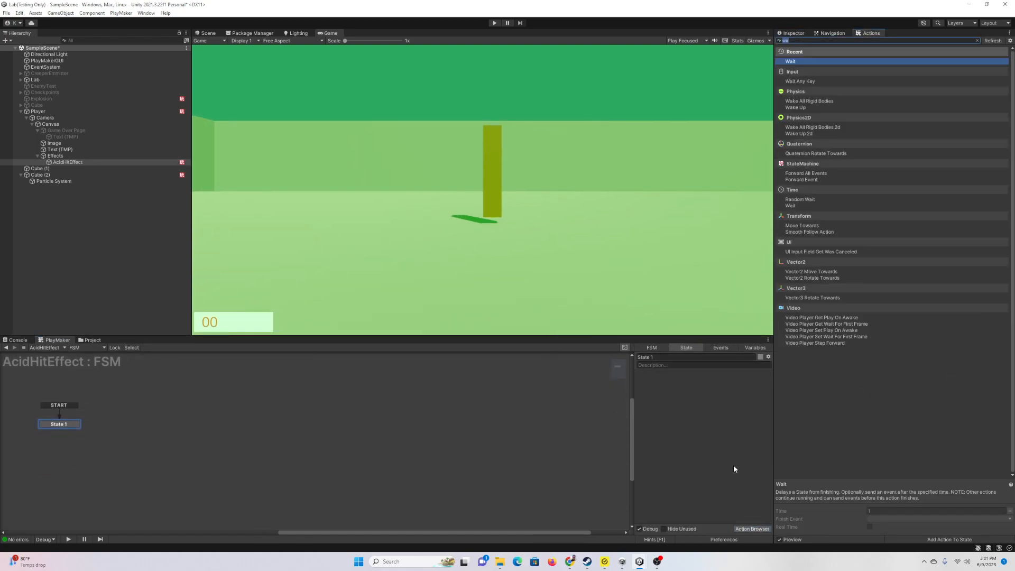
{"action": "type", "text": "wait"}
{"action": "key", "text": "Return"}
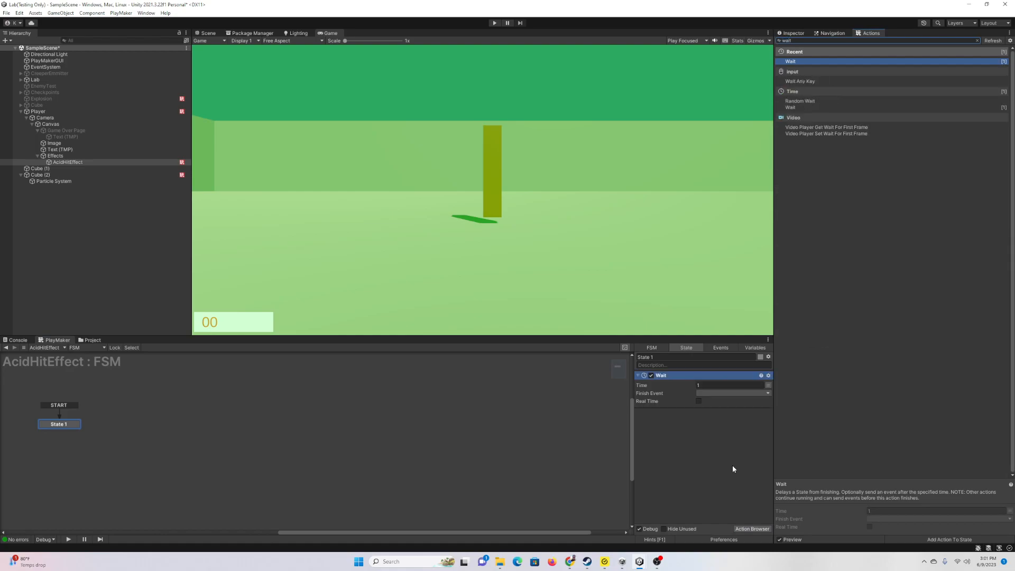
{"action": "left_click", "coordinate": [715, 385]}
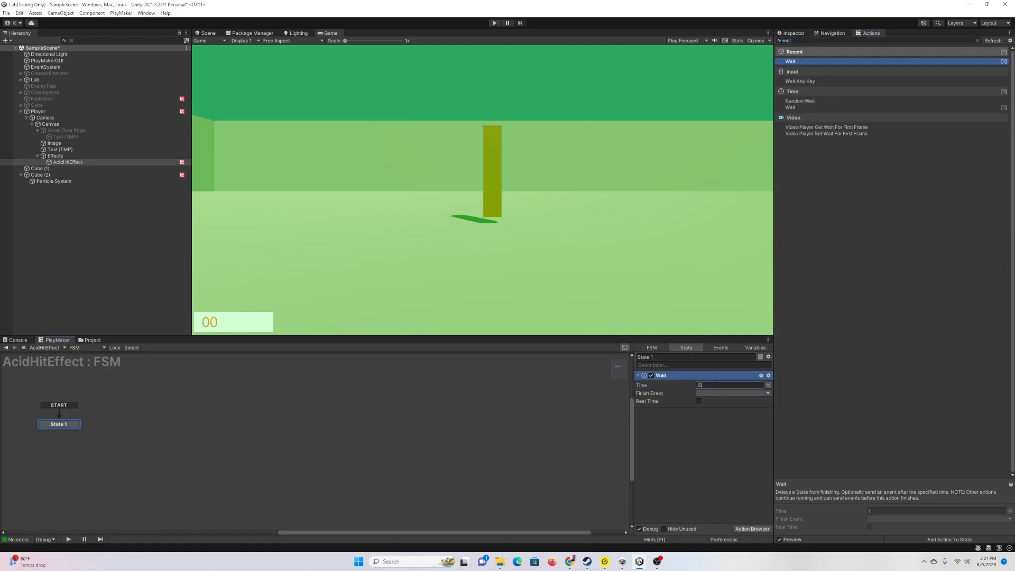
{"action": "type", "text": ".5"}
Step: Link State 1's FINISHED event to a new State 2 with Deactivate Self, and disable AcidHitEffect
{"action": "right_click", "coordinate": [77, 426]}
{"action": "mouse_move", "coordinate": [122, 430]}
{"action": "left_click", "coordinate": [180, 433]}
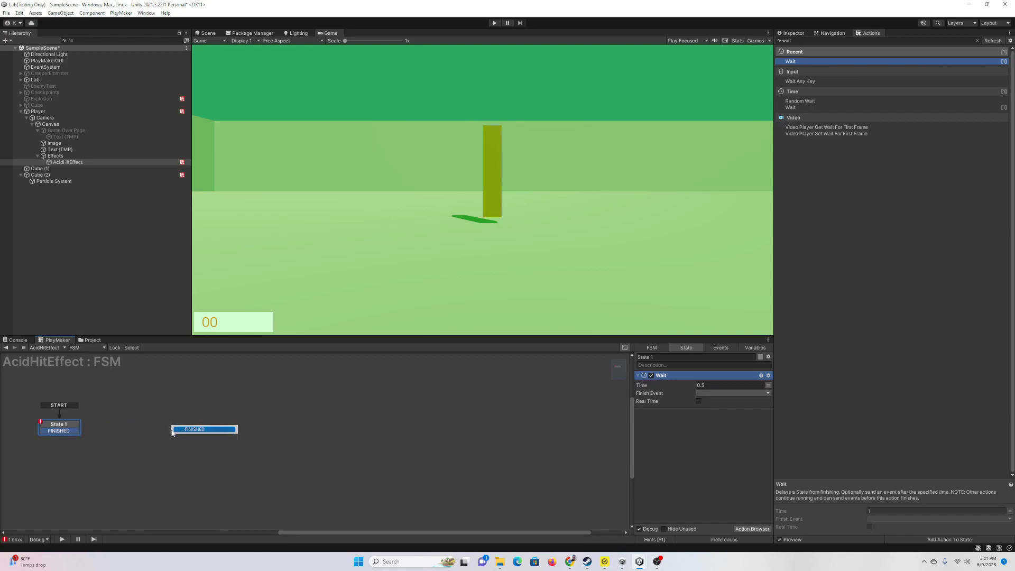
{"action": "left_click_drag", "start_coordinate": [68, 434], "coordinate": [116, 435]}
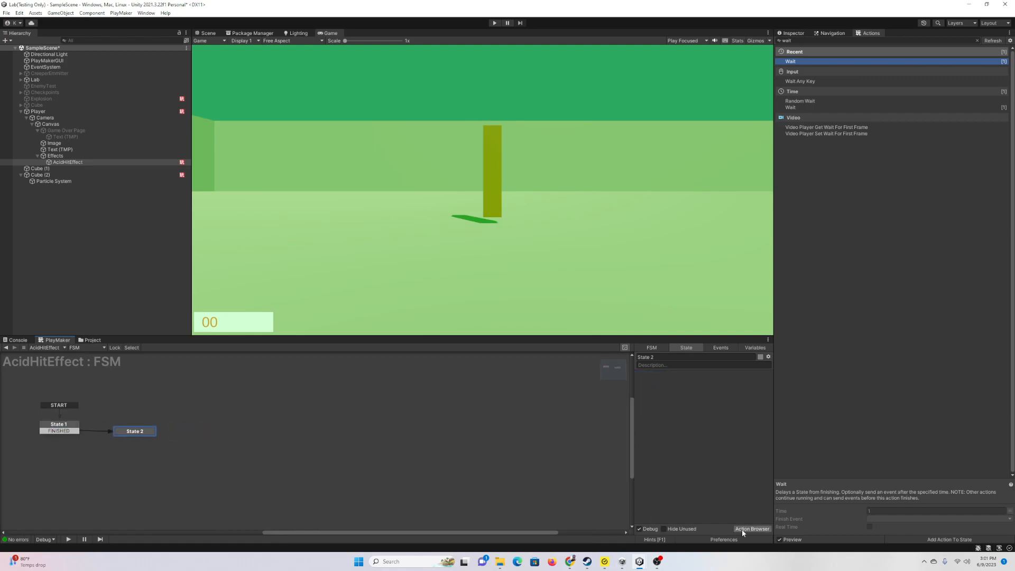
{"action": "type", "text": "dea"}
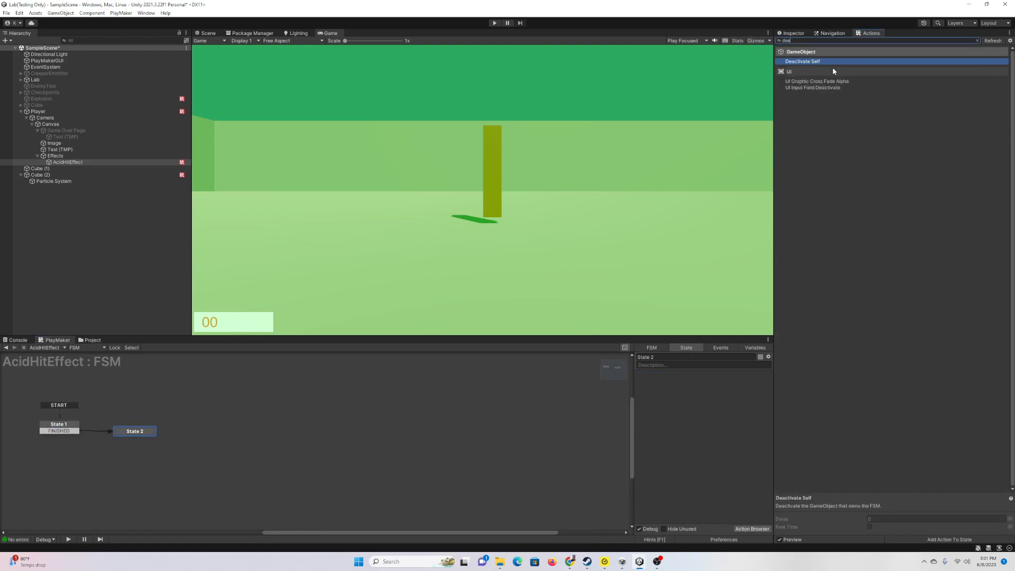
{"action": "double_click", "coordinate": [823, 61]}
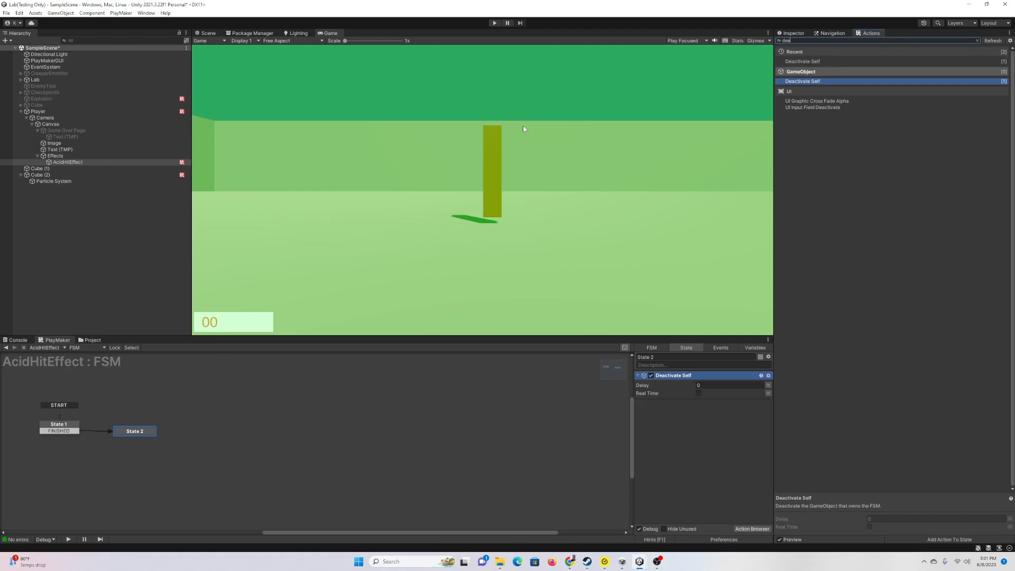
{"action": "left_click", "coordinate": [792, 34]}
{"action": "left_click", "coordinate": [795, 44]}
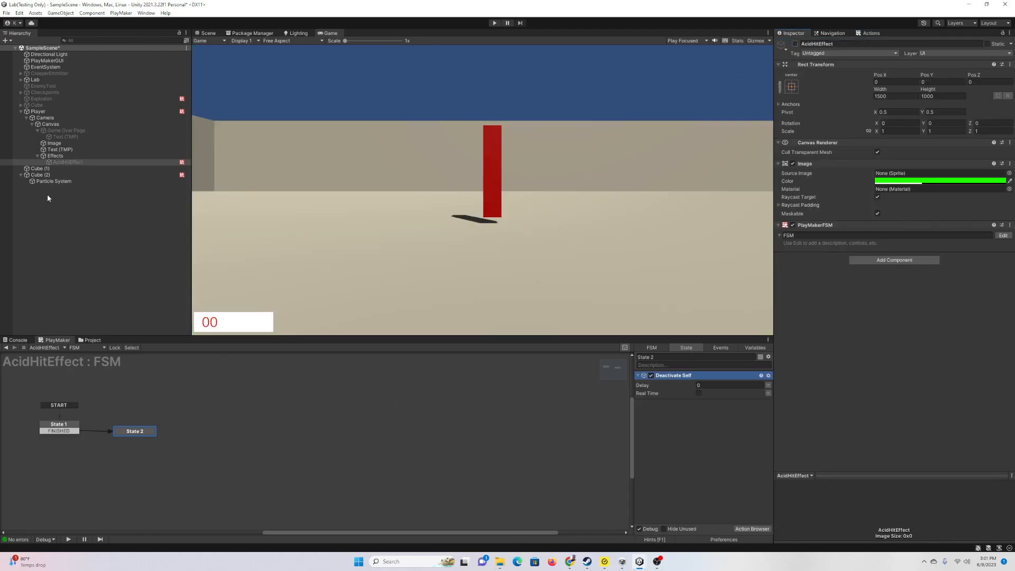
Step: Make Cube (2)'s State 2 activate AcidHitEffect, with Reset On Exit turned on
{"action": "left_click", "coordinate": [53, 175]}
{"action": "left_click", "coordinate": [744, 526]}
{"action": "type", "text": "tiv"}
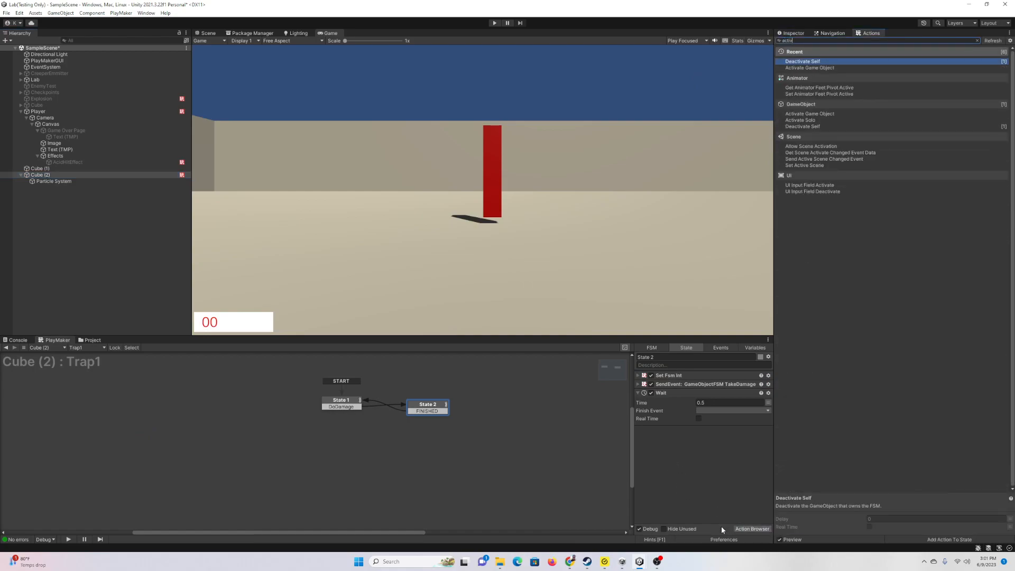
{"action": "key", "text": "Return"}
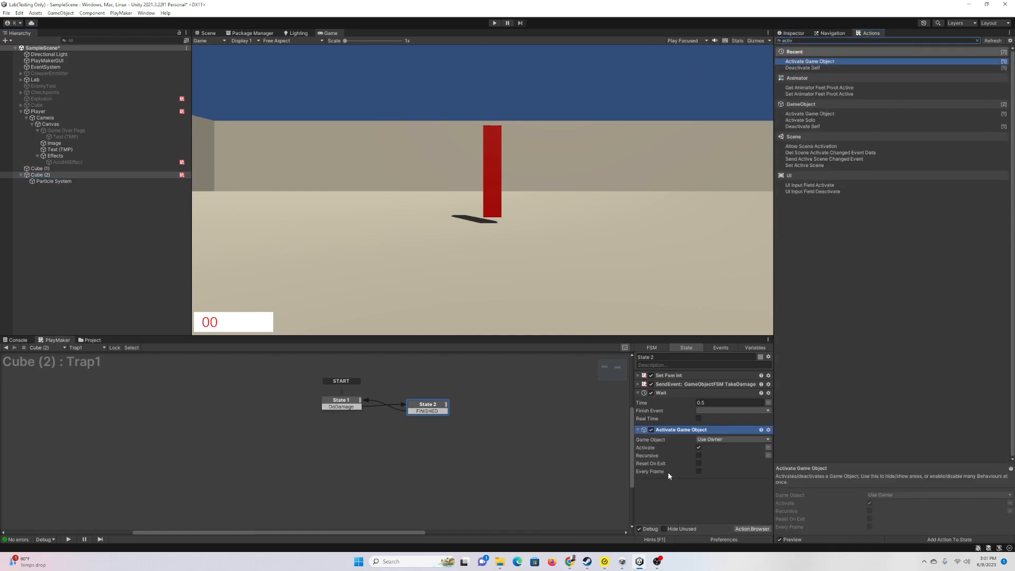
{"action": "left_click", "coordinate": [709, 440]}
{"action": "left_click", "coordinate": [732, 457]}
{"action": "left_click_drag", "start_coordinate": [68, 162], "coordinate": [724, 447]}
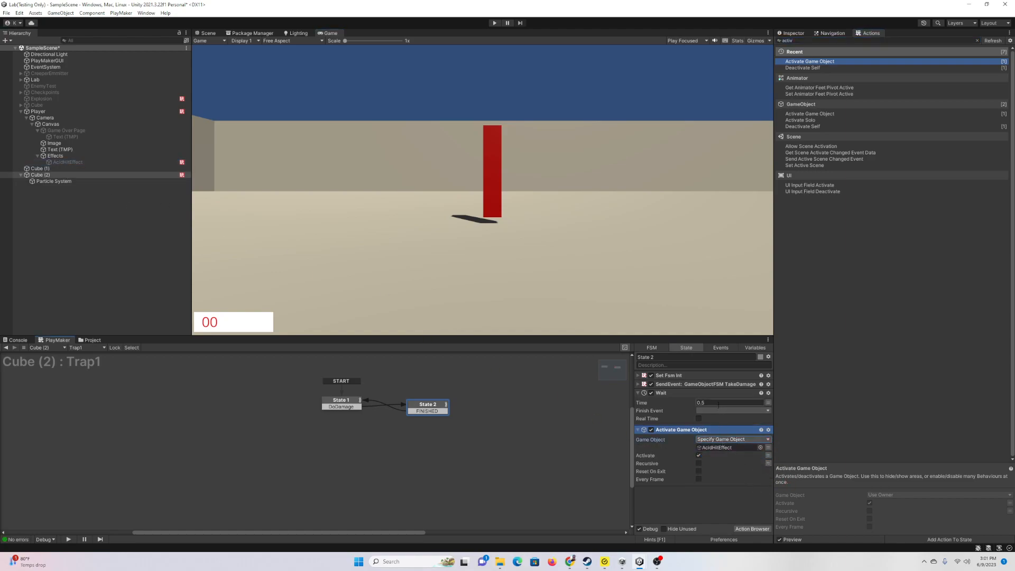
{"action": "left_click", "coordinate": [699, 471]}
Step: Enlarge the game view and enter Play mode to test the trap
{"action": "left_click_drag", "start_coordinate": [444, 338], "coordinate": [434, 382]}
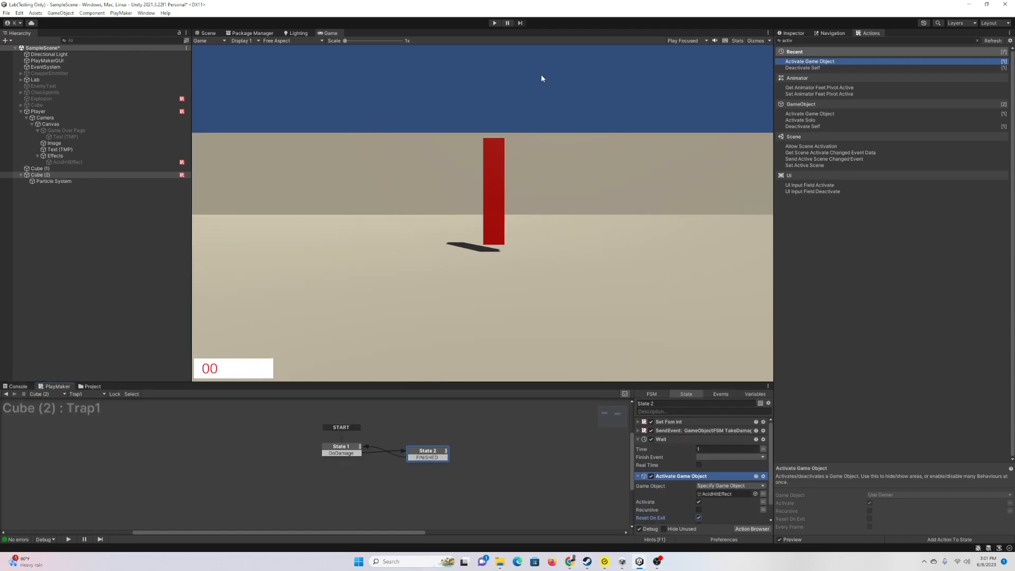
{"action": "left_click", "coordinate": [800, 34]}
{"action": "left_click", "coordinate": [496, 22]}
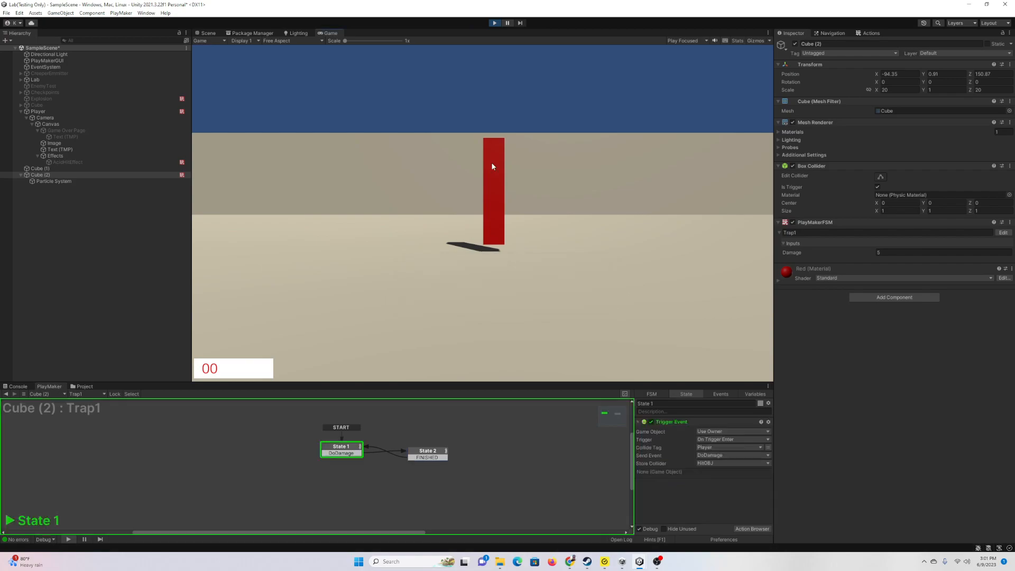
Step: Walk the player across the red trap, watch Player health drop to 85, then reselect Cube (2)
{"action": "key", "text": "w"}
{"action": "key", "text": "w"}
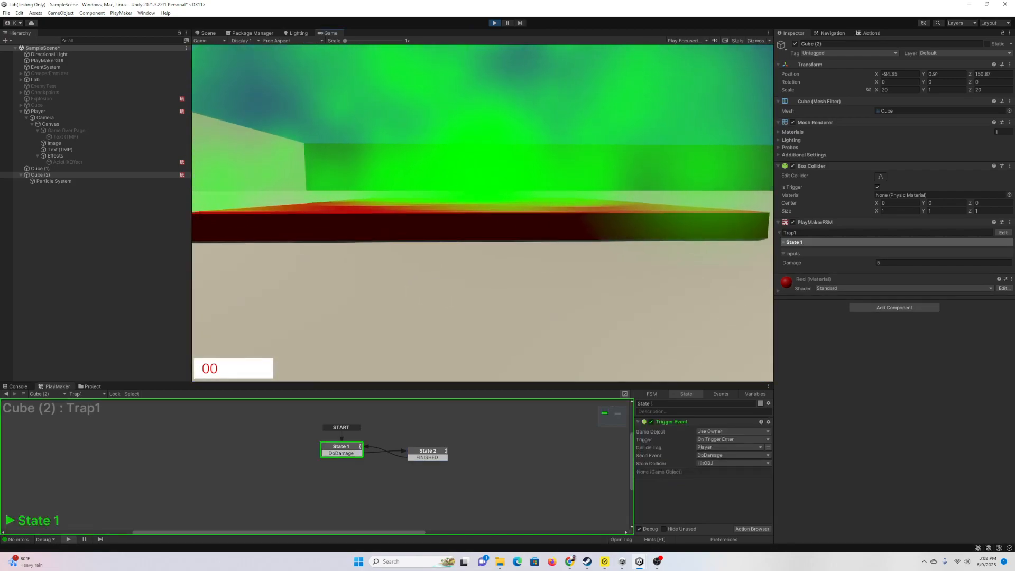
{"action": "key", "text": "w"}
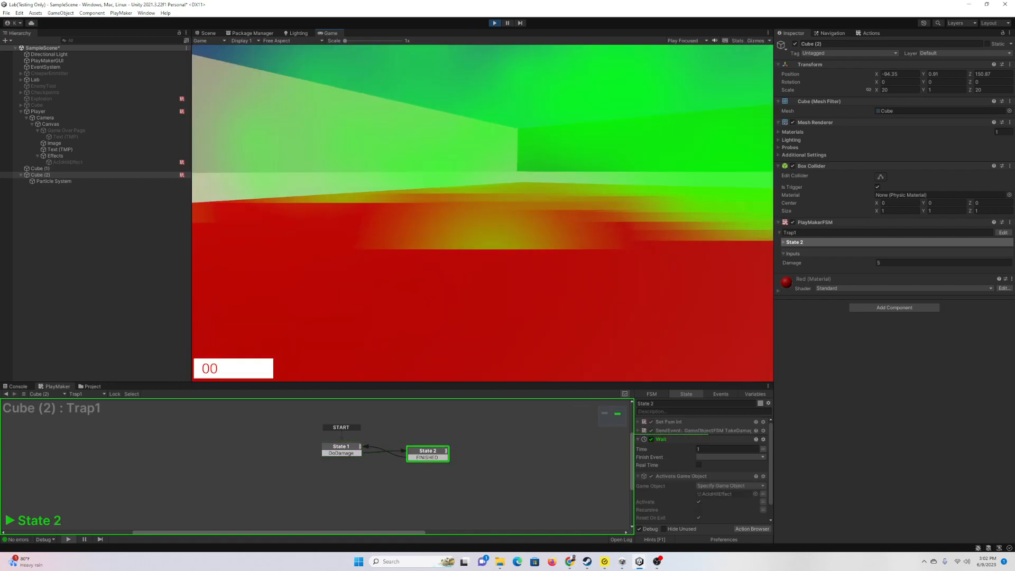
{"action": "key", "text": "w"}
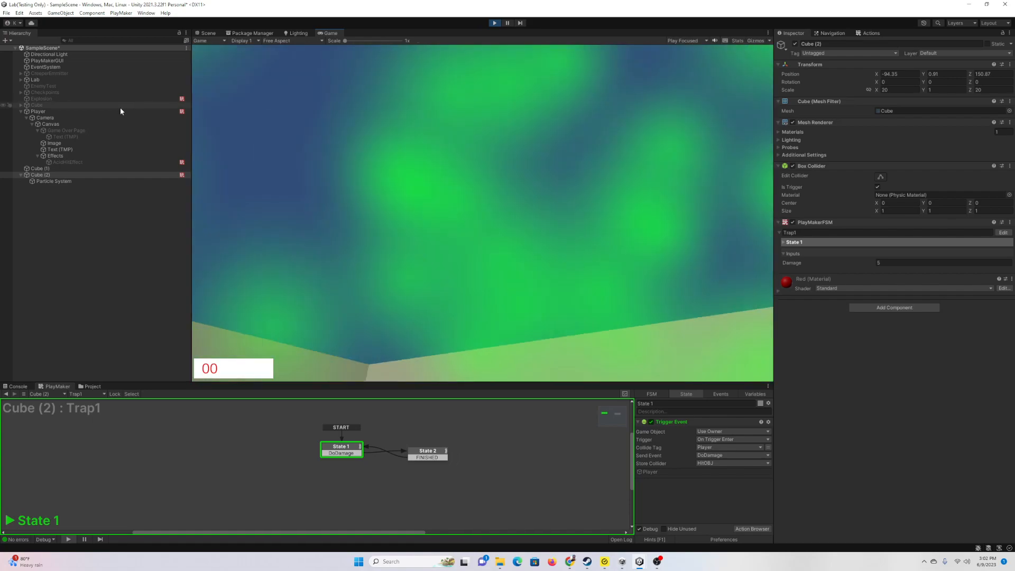
{"action": "left_click", "coordinate": [100, 111]}
{"action": "left_click", "coordinate": [380, 173]}
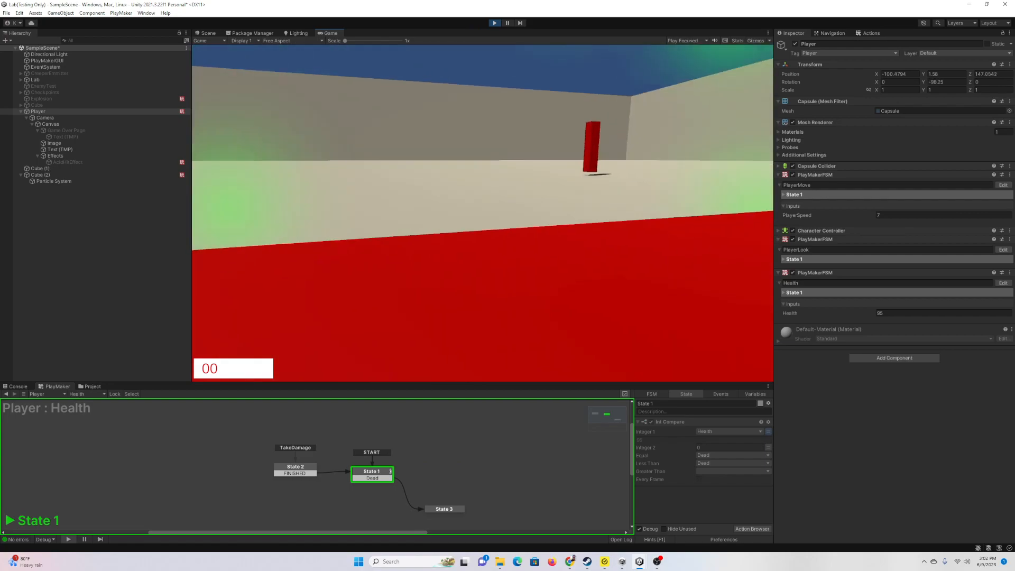
{"action": "key", "text": "w"}
{"action": "key", "text": "a"}
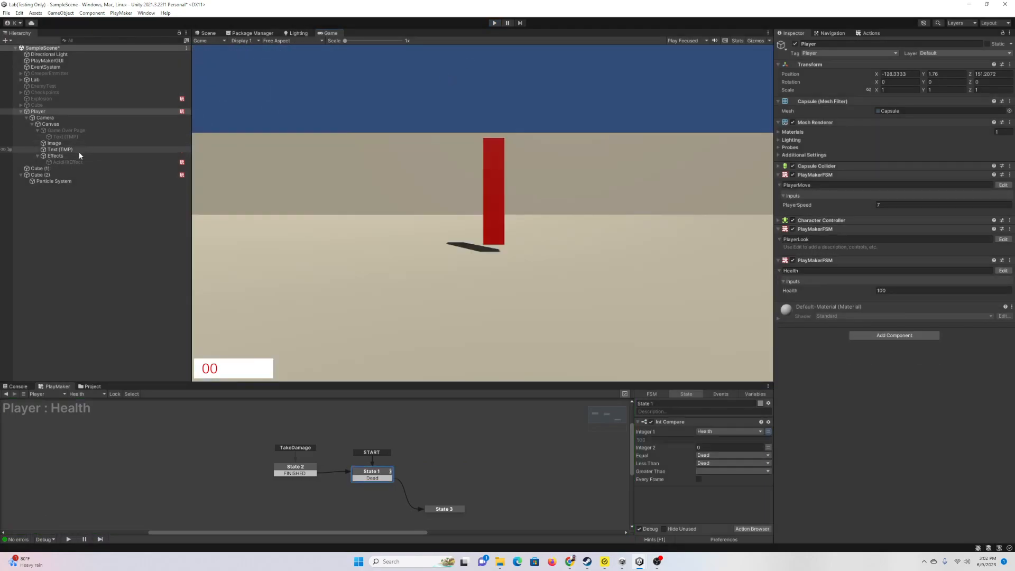
{"action": "left_click", "coordinate": [40, 174]}
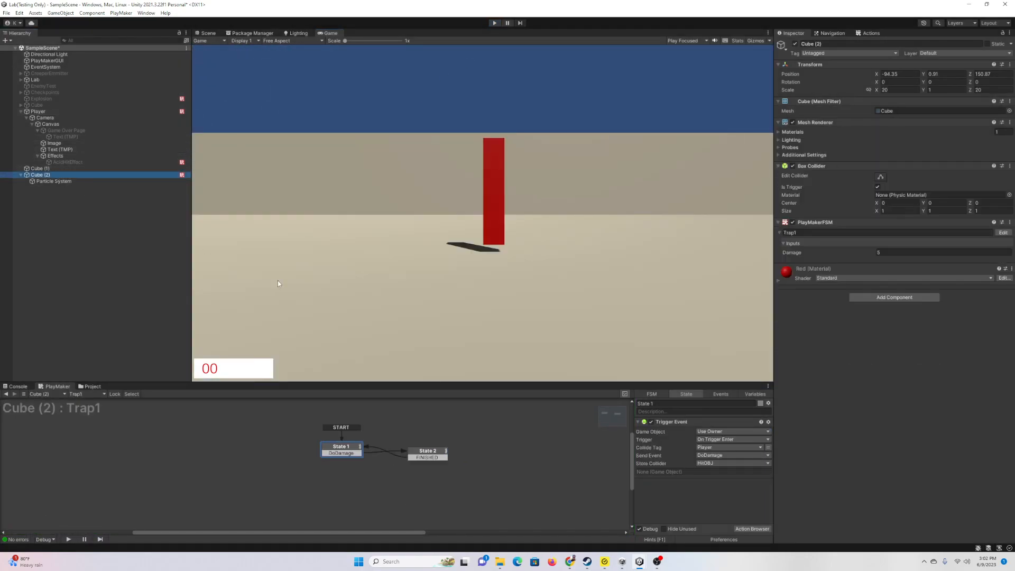
Step: Make the trap fire while the player stays on it, then replay and walk onto it
{"action": "left_click", "coordinate": [720, 440]}
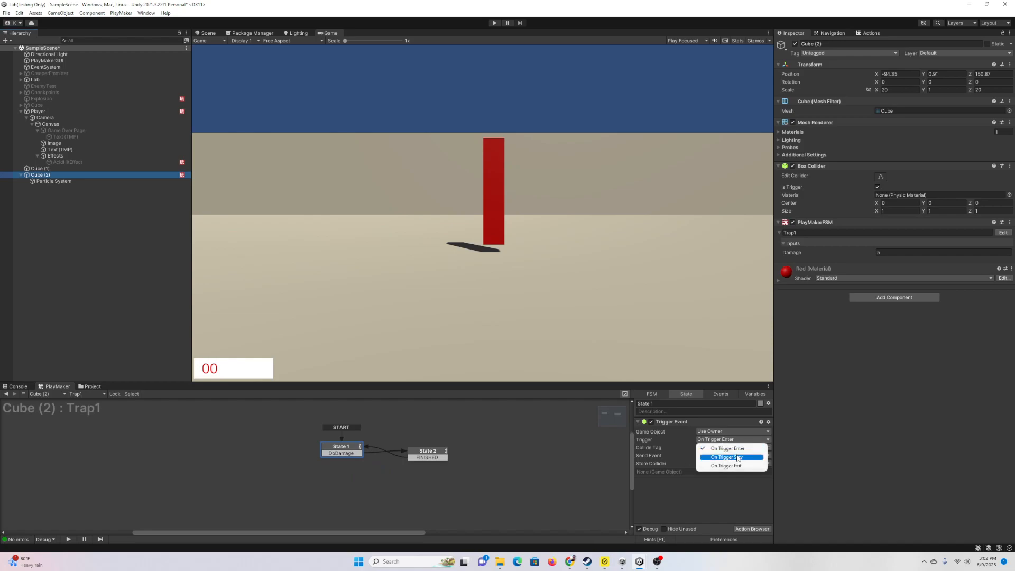
{"action": "left_click", "coordinate": [730, 457]}
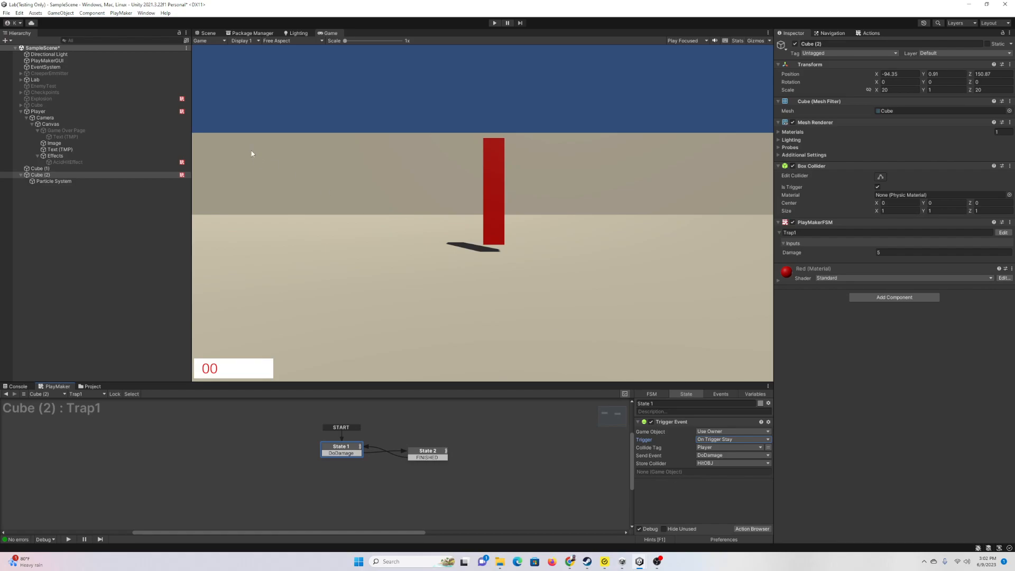
{"action": "left_click", "coordinate": [495, 24]}
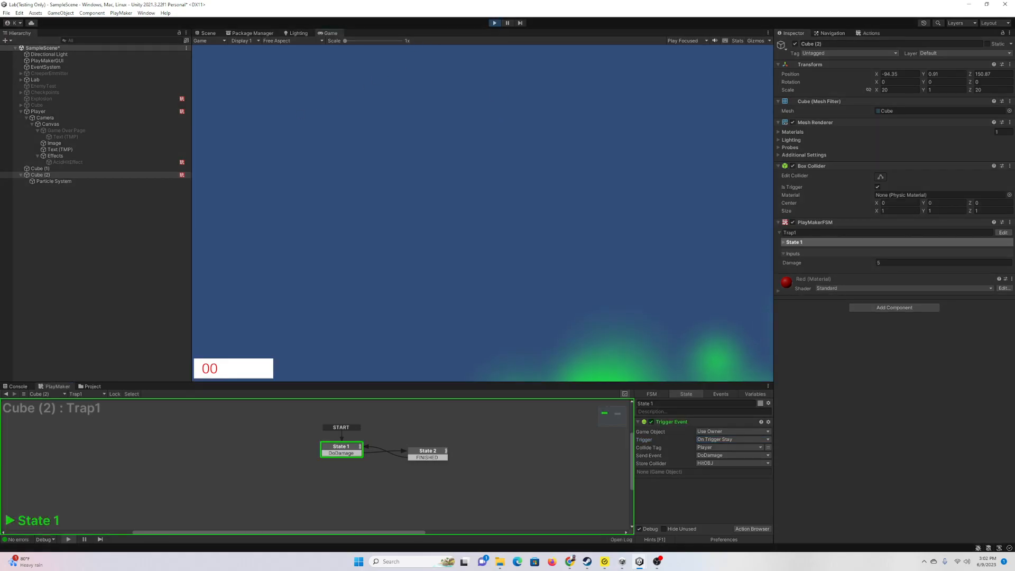
{"action": "key", "text": "w"}
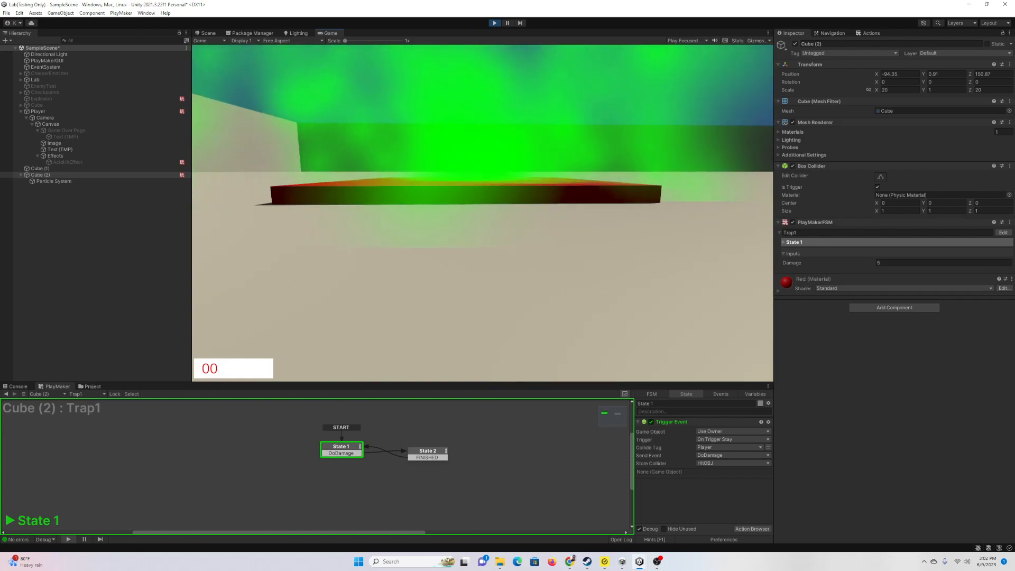
{"action": "key", "text": "w"}
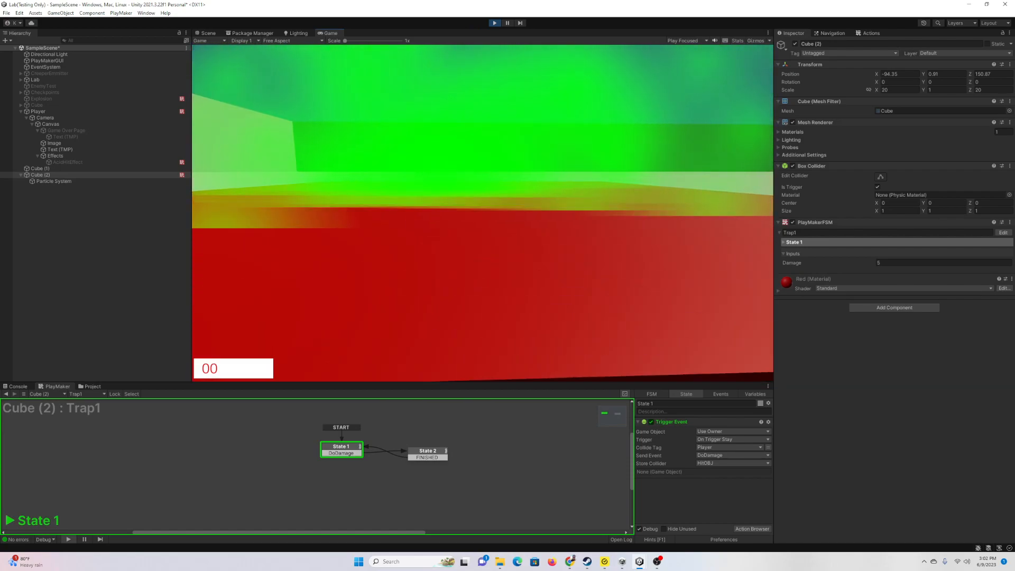
{"action": "key", "text": "w"}
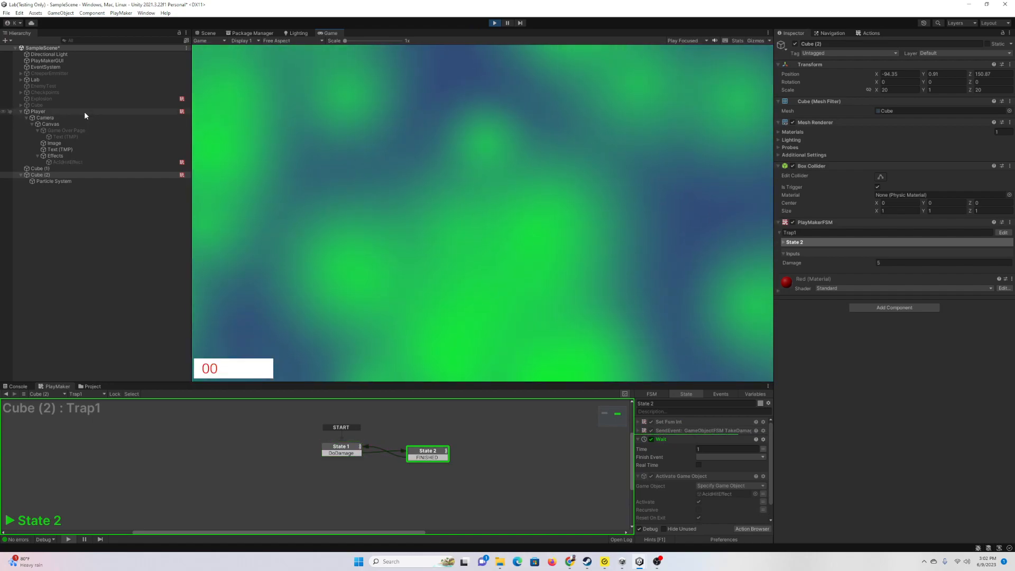
Step: Watch Player health fall to 70 then 60, stop play, and return to the Scene view
{"action": "left_click", "coordinate": [84, 112]}
{"action": "left_click", "coordinate": [740, 276]}
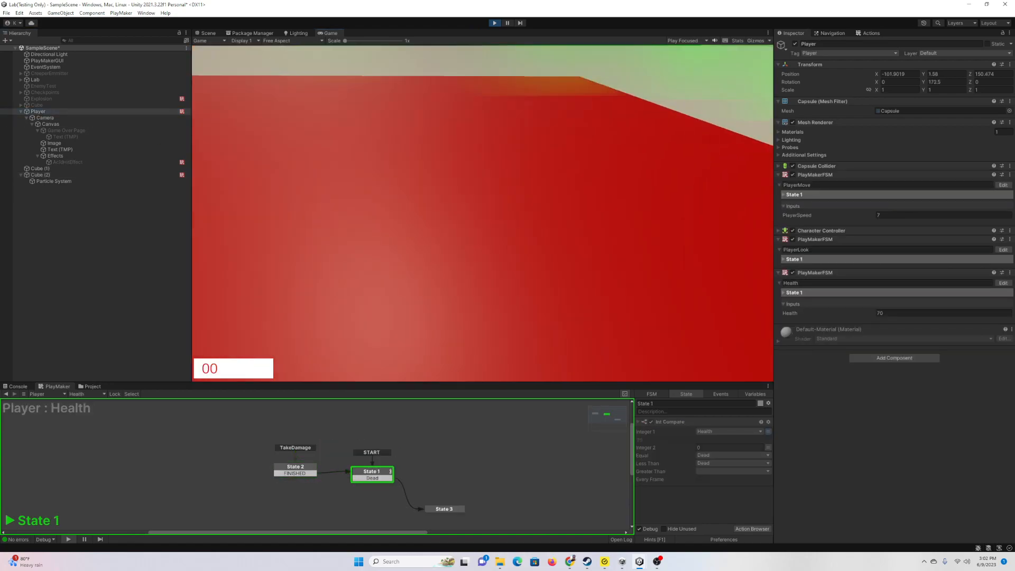
{"action": "key", "text": "w"}
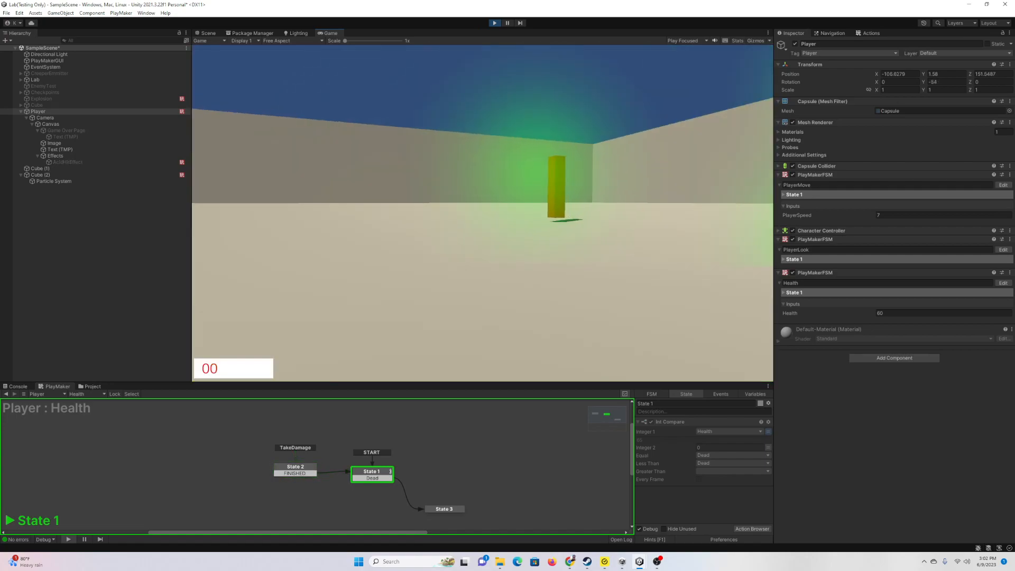
{"action": "key", "text": "Escape"}
{"action": "left_click", "coordinate": [493, 23]}
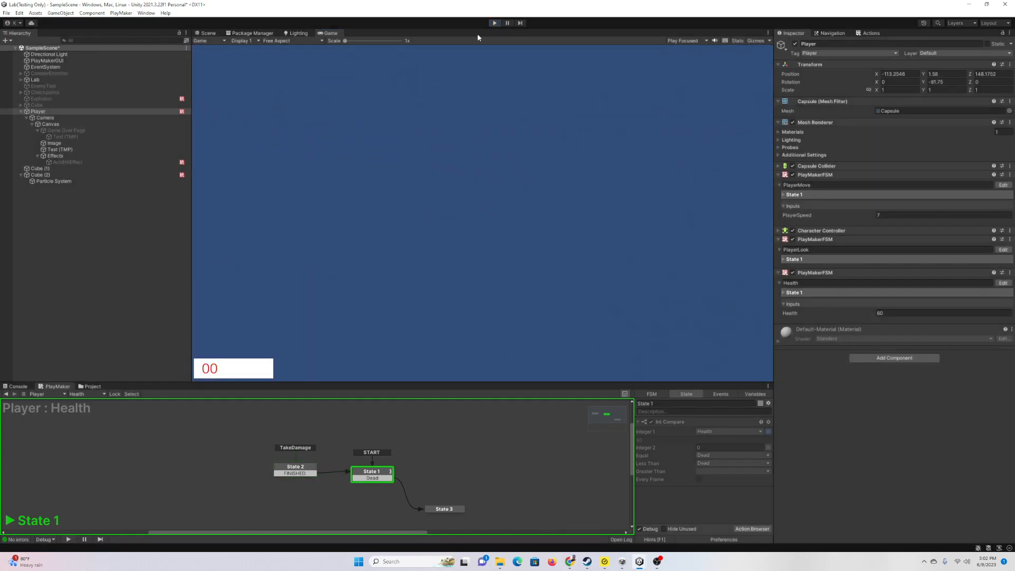
{"action": "left_click", "coordinate": [205, 36]}
Step: Add a new cube, Cube (3), and begin entering scale values of 3
{"action": "right_click_drag", "start_coordinate": [394, 190], "coordinate": [310, 205]}
{"action": "key", "text": "d"}
{"action": "right_click", "coordinate": [44, 215]}
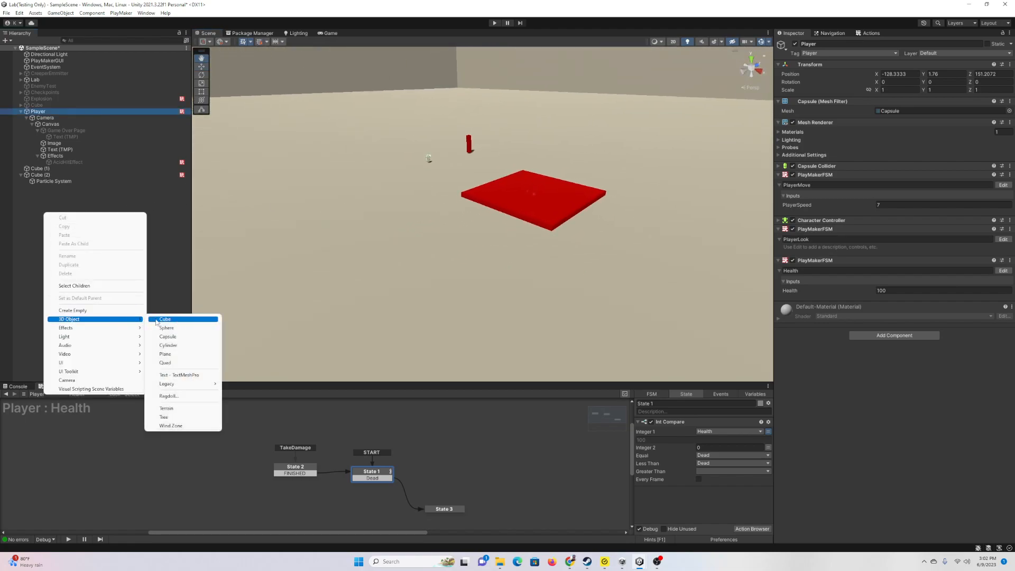
{"action": "left_click", "coordinate": [163, 320]}
{"action": "scroll", "coordinate": [456, 259], "scroll_direction": "down", "scroll_amount": 6}
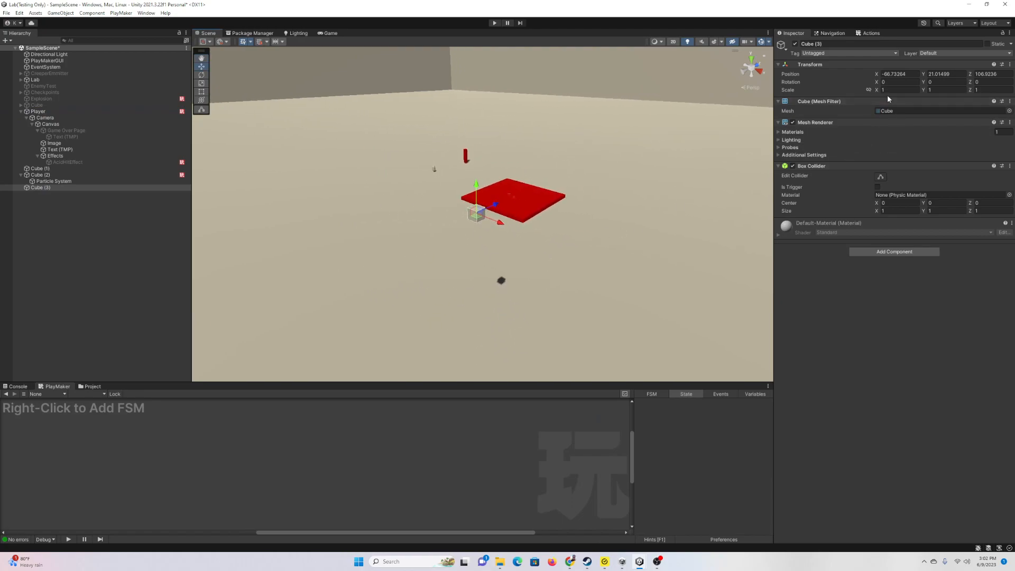
{"action": "type", "text": "3"}
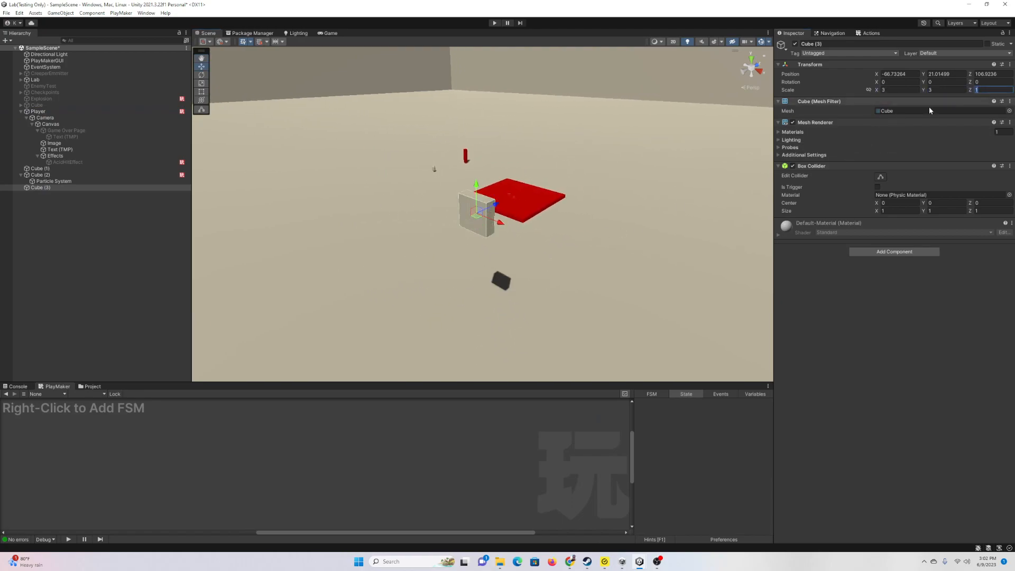
{"action": "key", "text": "Tab"}
{"action": "type", "text": "3"}
Step: Stretch Cube (3) into a 200 × 10 × 3 wall lowered to Y 17.22, then select the Player
{"action": "left_click_drag", "start_coordinate": [501, 224], "coordinate": [652, 271]}
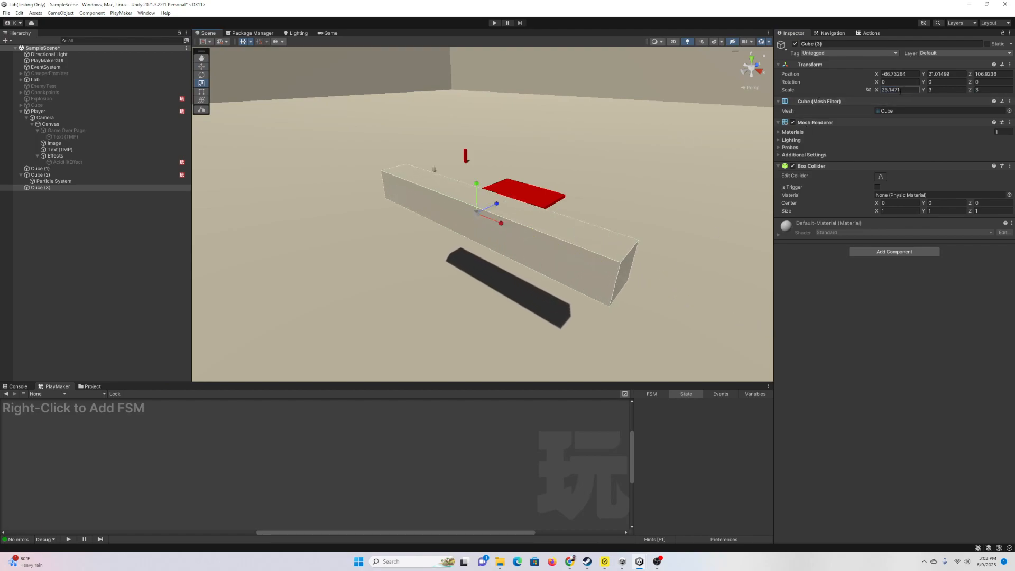
{"action": "type", "text": "50"}
{"action": "right_click_drag", "start_coordinate": [590, 209], "coordinate": [674, 206]}
{"action": "type", "text": "200 Y "}
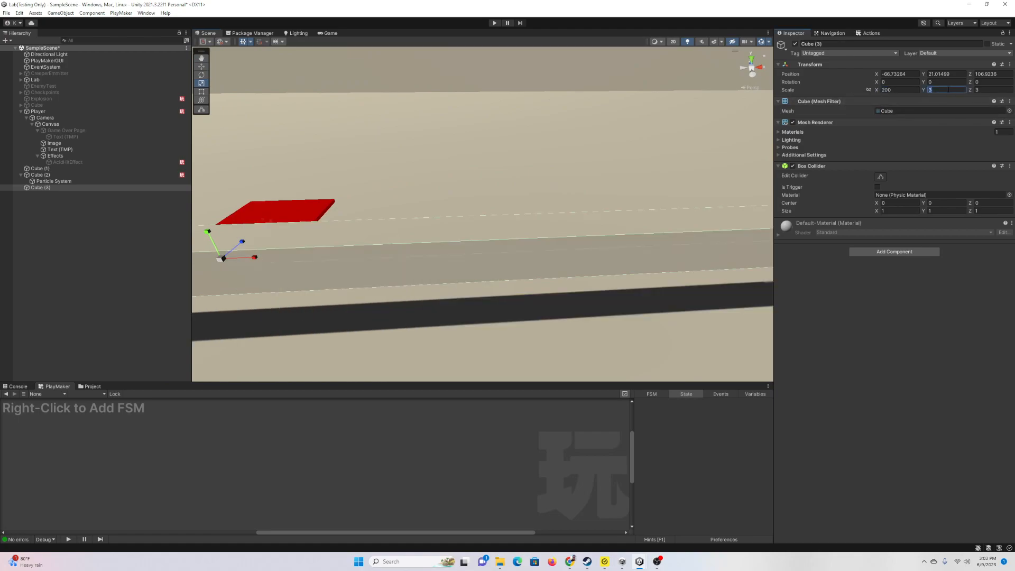
{"action": "type", "text": "10"}
{"action": "right_click_drag", "start_coordinate": [577, 167], "coordinate": [413, 166]}
{"action": "left_click_drag", "start_coordinate": [571, 188], "coordinate": [565, 223]}
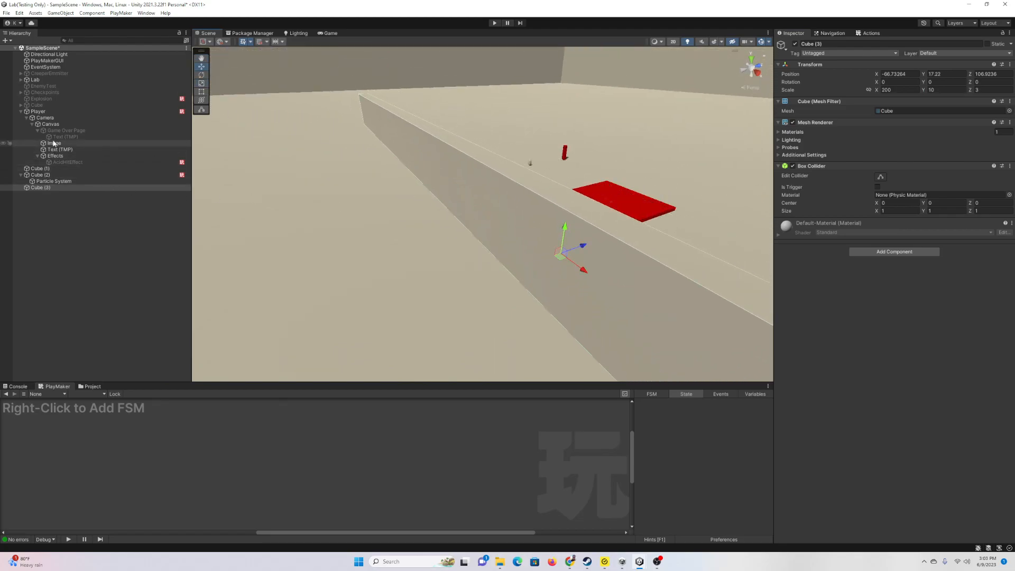
{"action": "left_click", "coordinate": [38, 111]}
{"action": "mouse_move", "coordinate": [536, 130]}
{"action": "right_mouse_down"}
{"action": "mouse_move", "coordinate": [555, 123]}
{"action": "mouse_move", "coordinate": [539, 130]}
{"action": "right_mouse_up"}
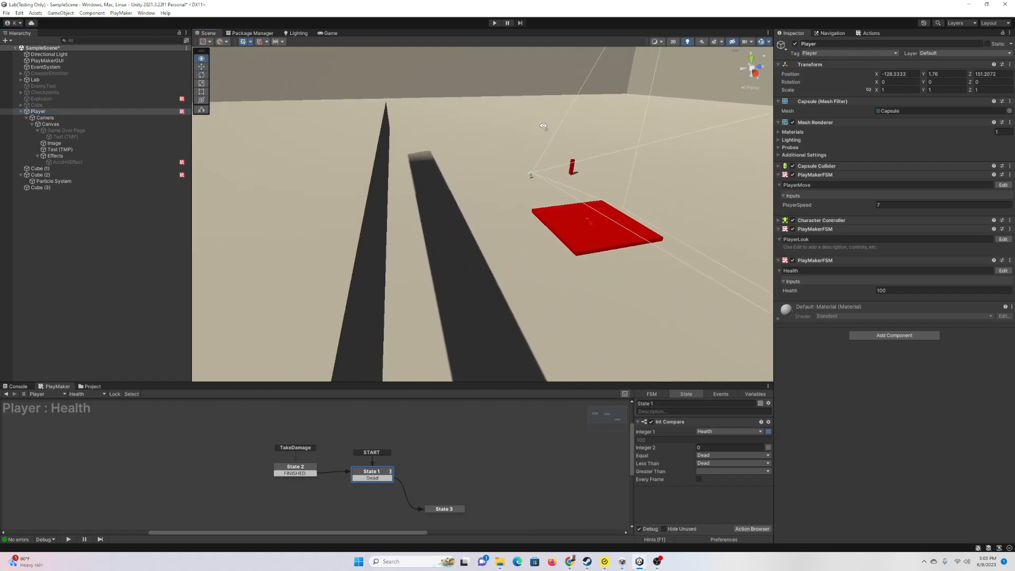
Step: Switch the move handles to Local orientation while orbiting the scene view
{"action": "left_click", "coordinate": [212, 43]}
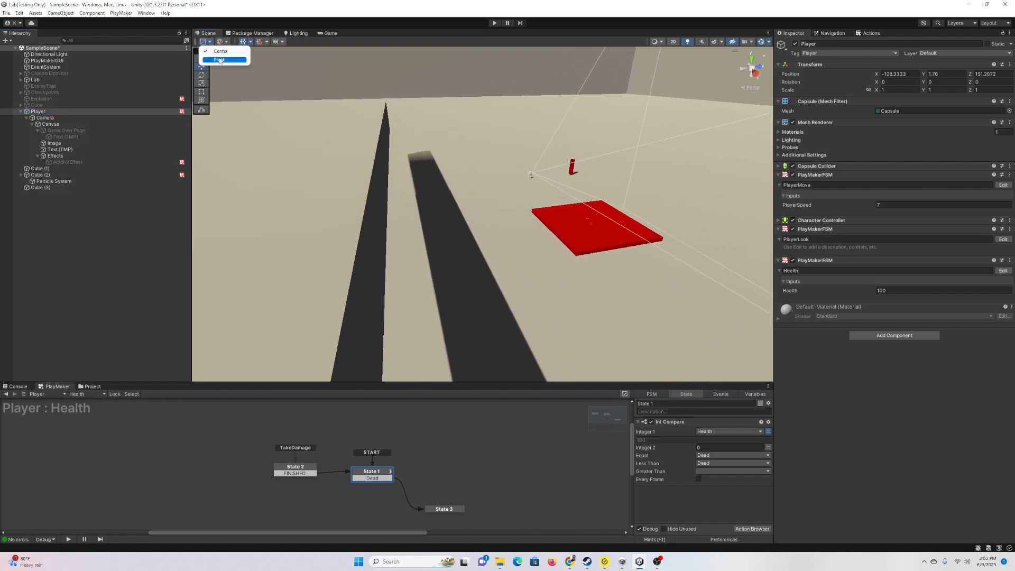
{"action": "left_click", "coordinate": [228, 43]}
{"action": "left_click", "coordinate": [234, 61]}
{"action": "right_click_drag", "start_coordinate": [470, 166], "coordinate": [512, 144]}
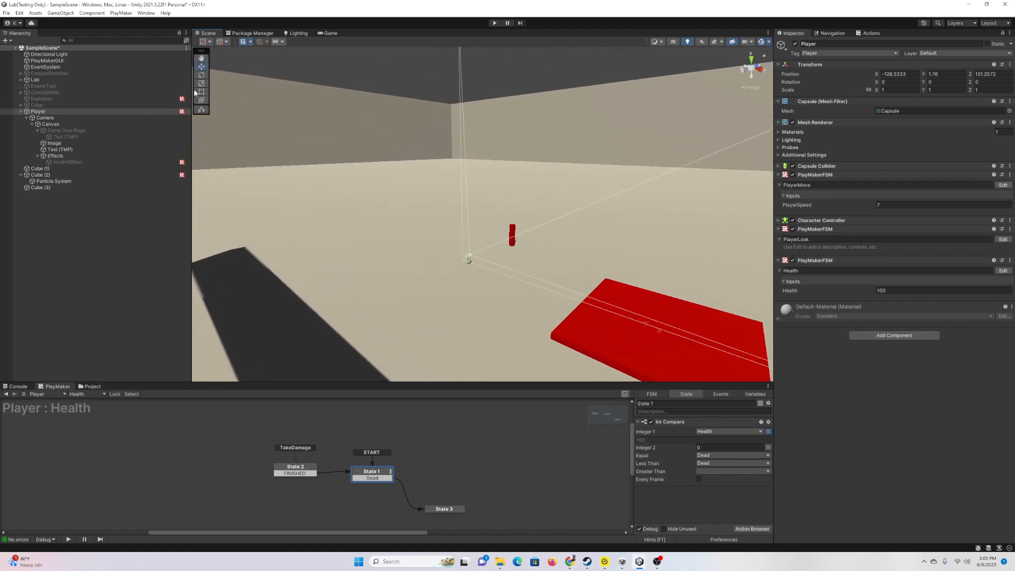
{"action": "right_click_drag", "start_coordinate": [397, 239], "coordinate": [308, 202]}
Step: Restore Global handles and move the Player onto the wall at Y 24.44, Z 106.35
{"action": "left_click", "coordinate": [206, 42]}
{"action": "left_click", "coordinate": [226, 43]}
{"action": "left_click", "coordinate": [238, 51]}
{"action": "left_click_drag", "start_coordinate": [538, 223], "coordinate": [378, 86]}
{"action": "right_click_drag", "start_coordinate": [378, 87], "coordinate": [619, 224]}
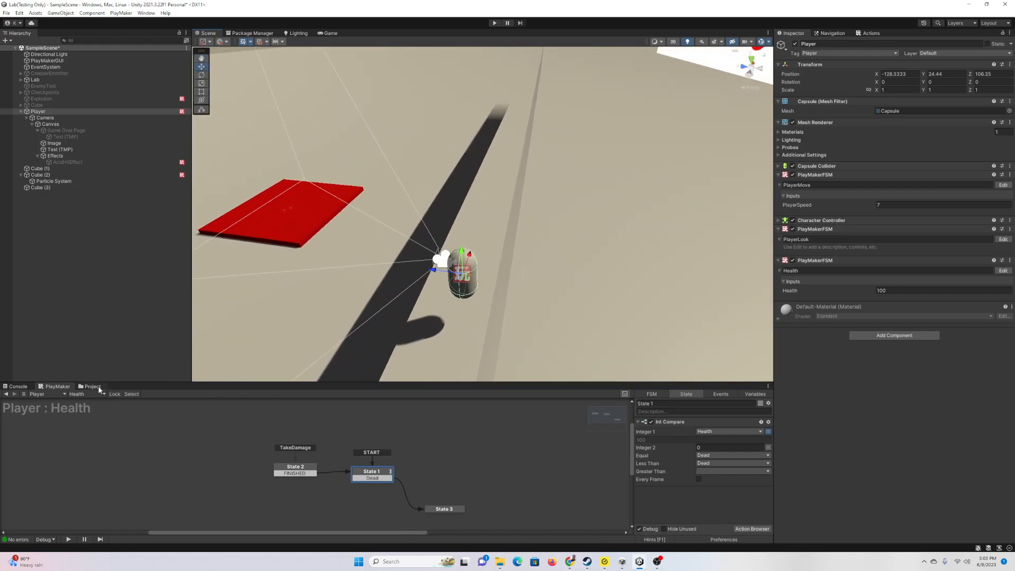
Step: Create a new material, New Material 1, in the Materials folder
{"action": "left_click", "coordinate": [93, 387]}
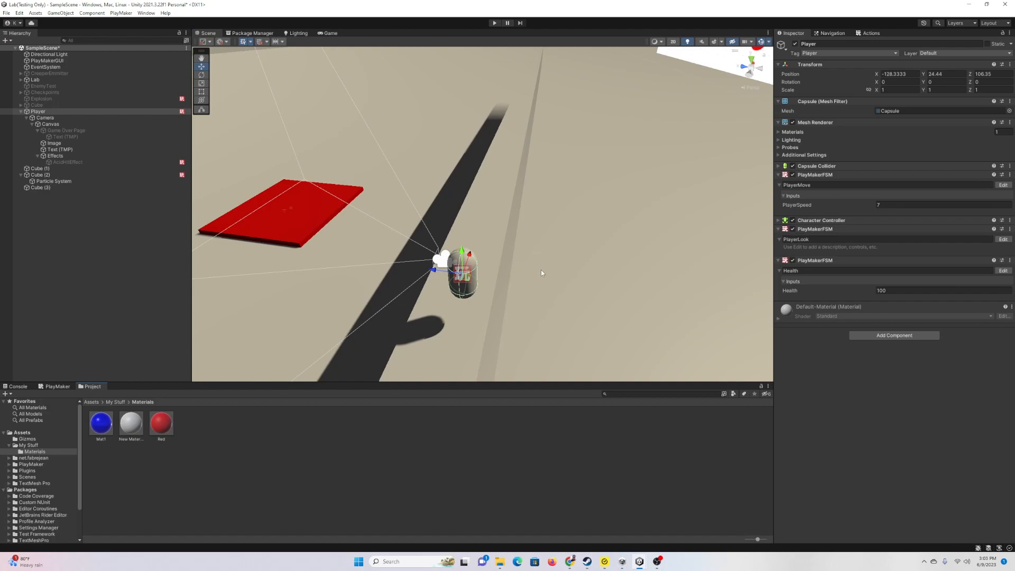
{"action": "right_click_drag", "start_coordinate": [426, 257], "coordinate": [533, 188]}
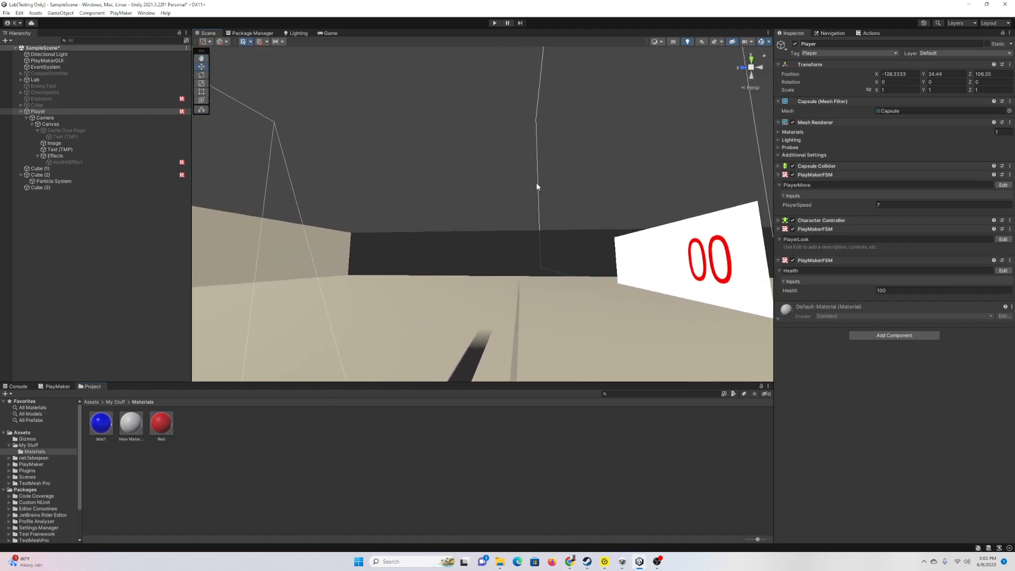
{"action": "right_click_drag", "start_coordinate": [564, 150], "coordinate": [547, 304]}
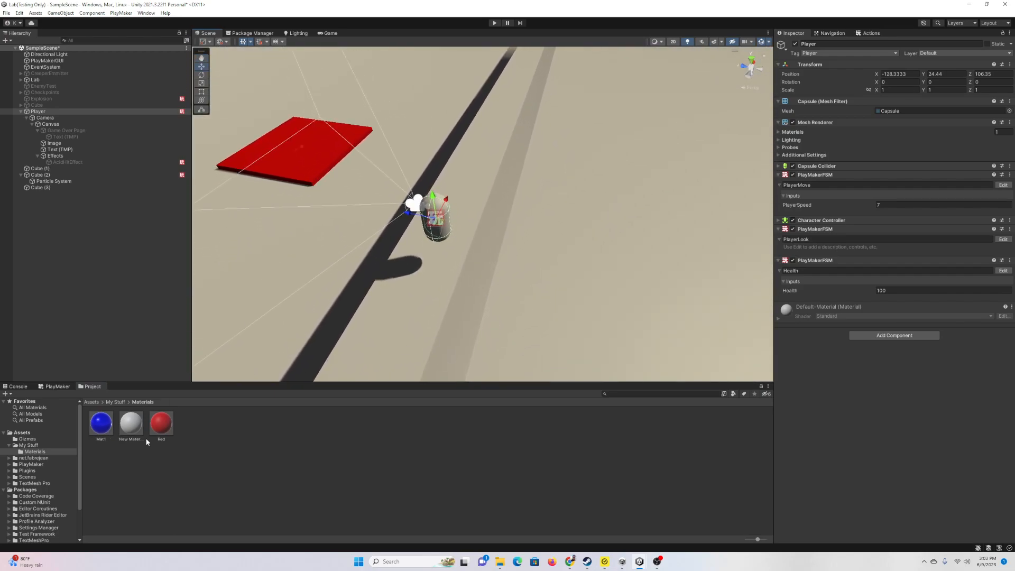
{"action": "right_click", "coordinate": [191, 437]}
{"action": "mouse_move", "coordinate": [270, 226]}
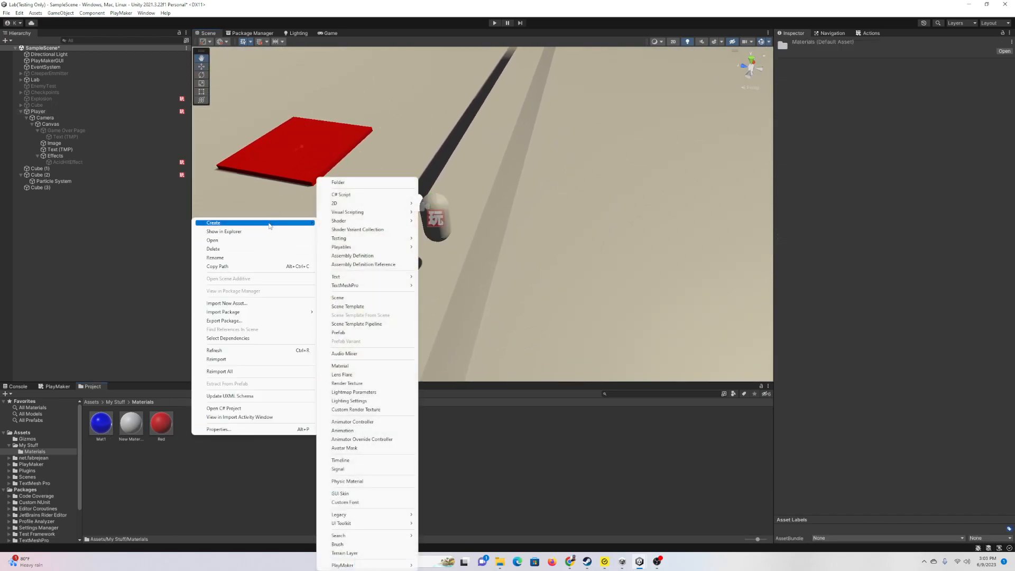
{"action": "left_click", "coordinate": [349, 366]}
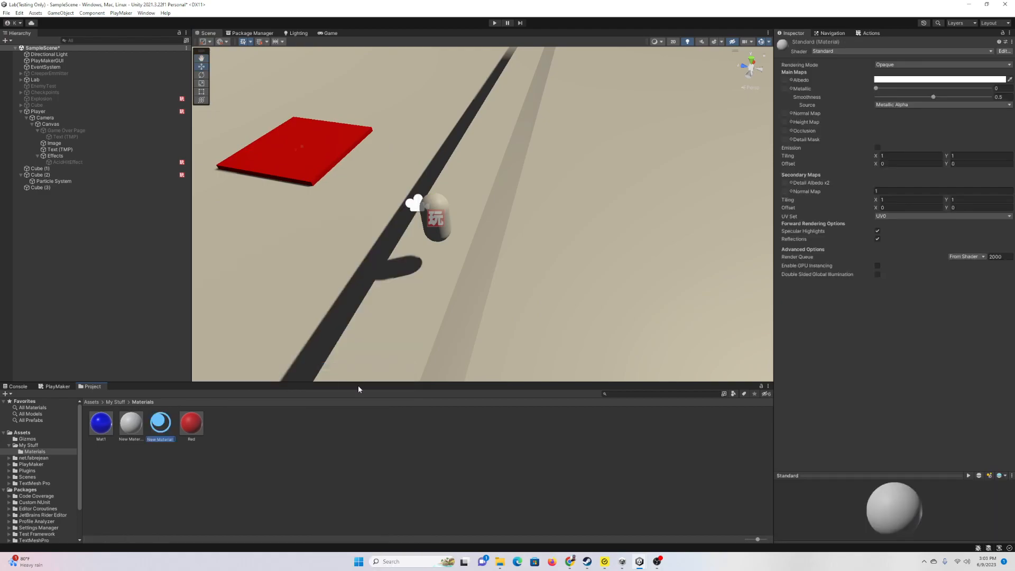
Step: Colour New Material 1 dark grey (4B4B4B) and apply it to the Cube (3) wall
{"action": "left_click", "coordinate": [914, 81]}
{"action": "left_click_drag", "start_coordinate": [945, 157], "coordinate": [937, 153]}
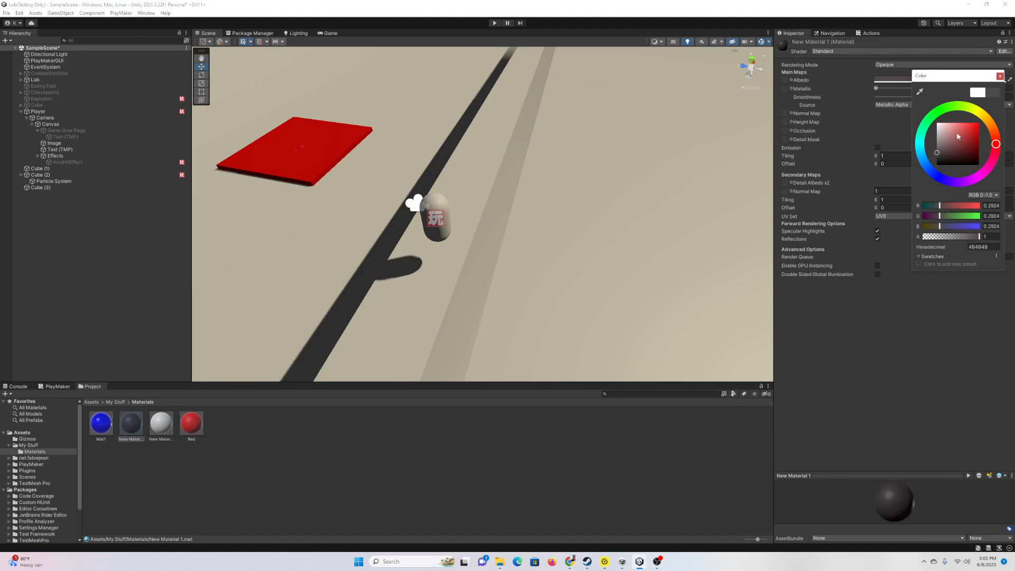
{"action": "left_click", "coordinate": [1000, 76]}
{"action": "left_click_drag", "start_coordinate": [132, 423], "coordinate": [415, 301]}
{"action": "key", "text": "a"}
{"action": "right_click_drag", "start_coordinate": [559, 229], "coordinate": [402, 191]}
{"action": "key", "text": "w"}
{"action": "key", "text": "d"}
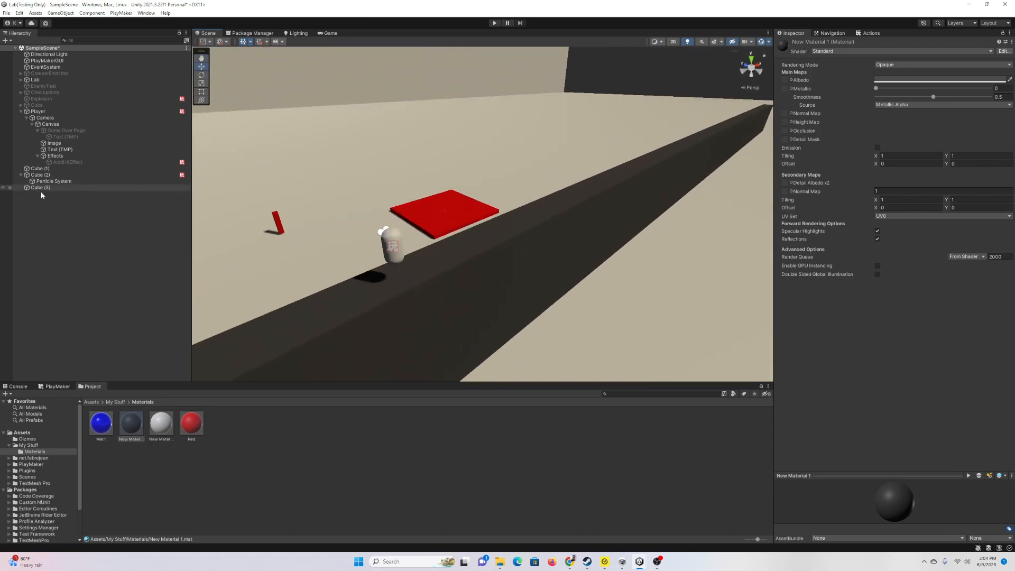
{"action": "left_click", "coordinate": [134, 189]}
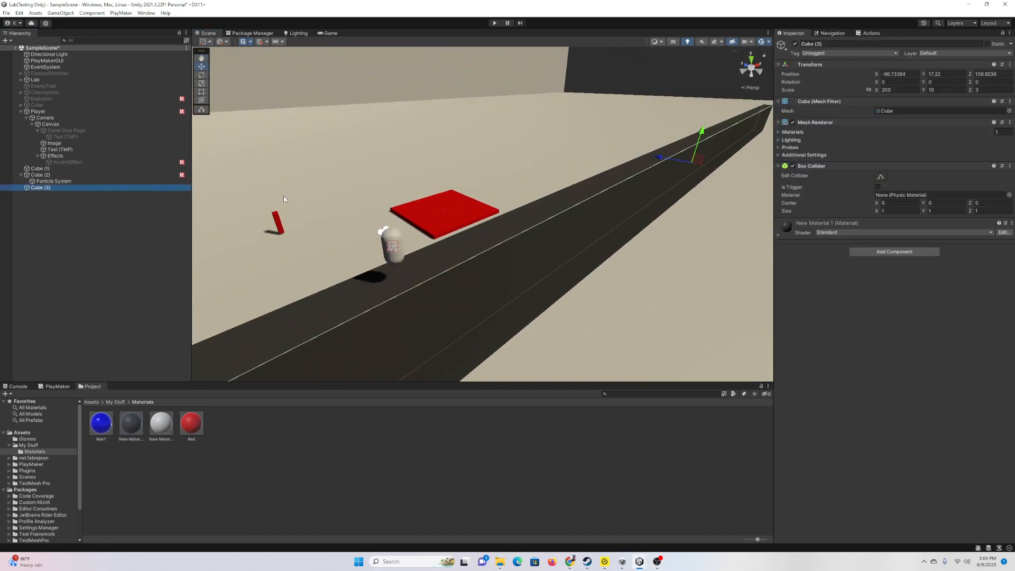
Step: Delete Cube (2)'s particle system and set its X and Z scale to 1
{"action": "right_click", "coordinate": [40, 211]}
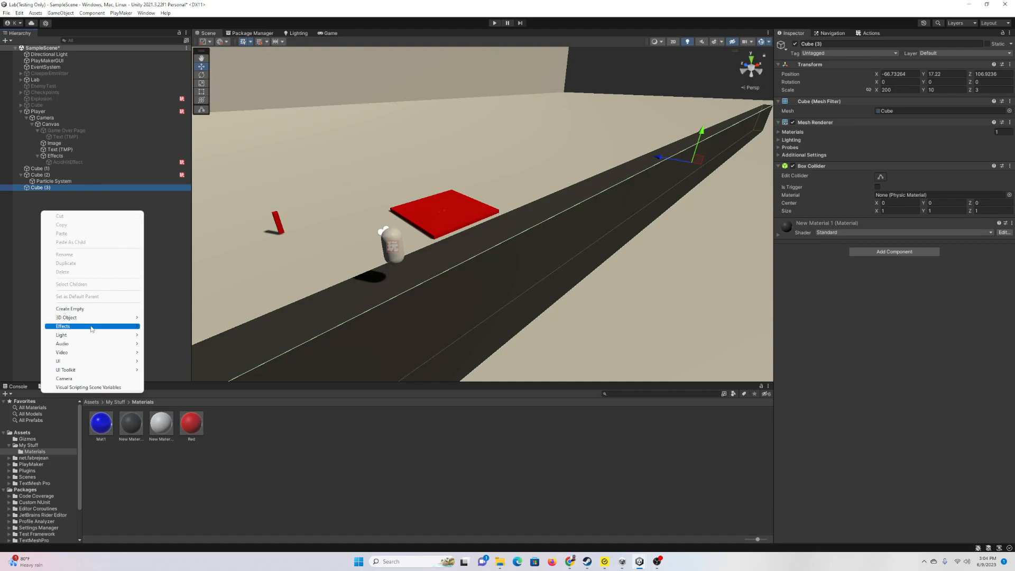
{"action": "left_click", "coordinate": [40, 191]}
{"action": "left_click", "coordinate": [50, 182]}
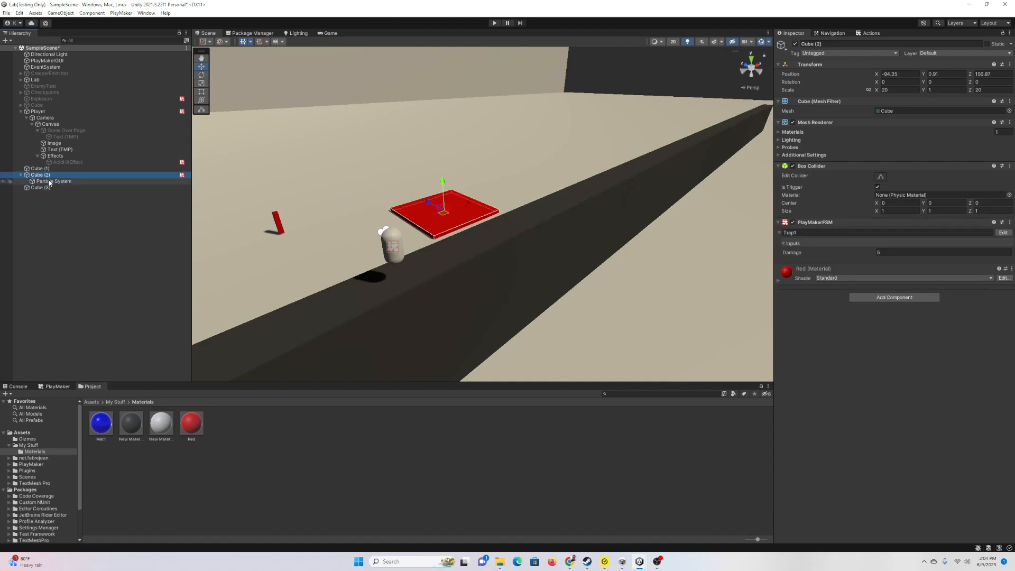
{"action": "key", "text": "Delete"}
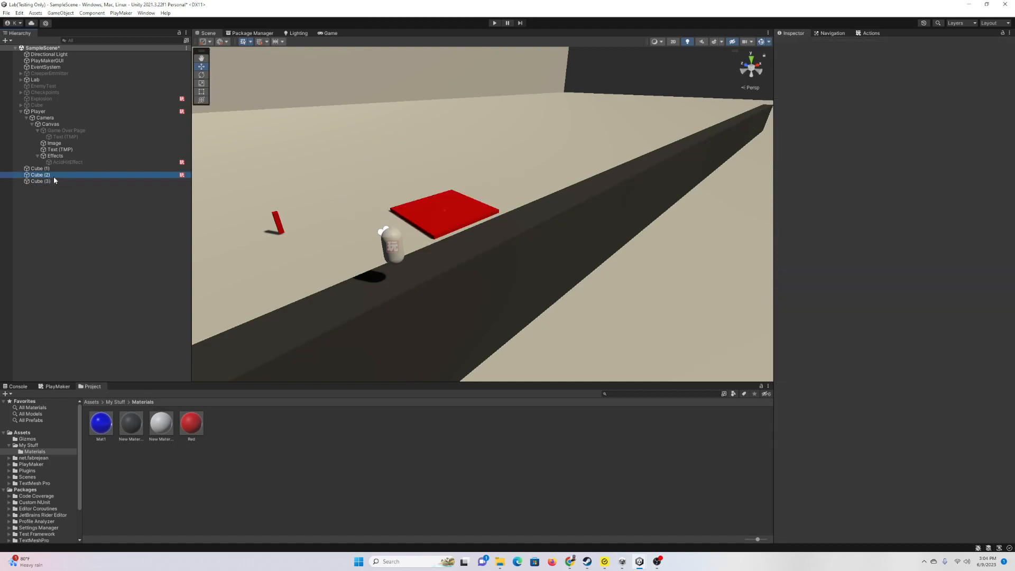
{"action": "type", "text": "1"}
{"action": "left_click", "coordinate": [993, 90]}
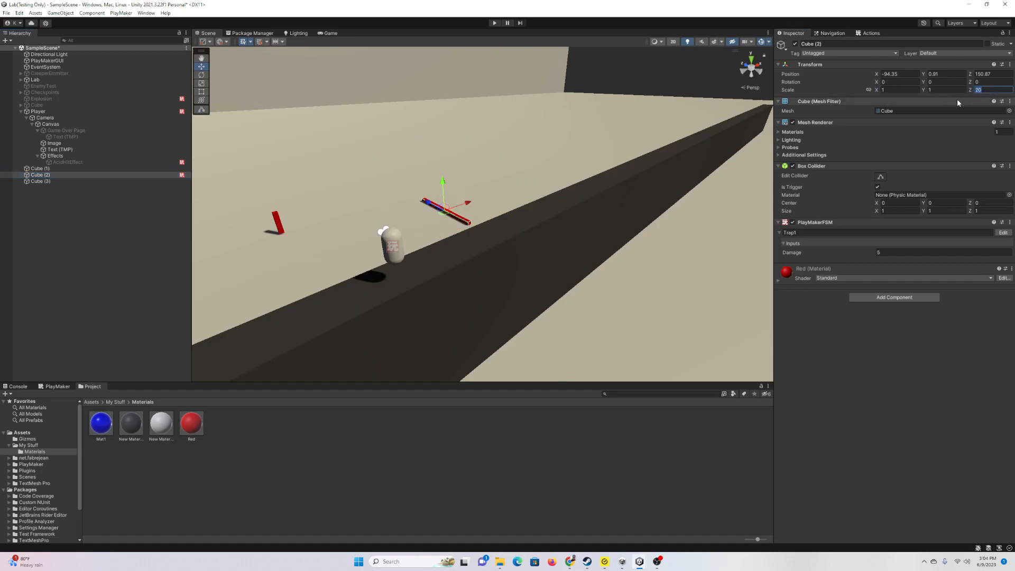
{"action": "type", "text": "1"}
Step: Save Trap1 as a prefab in Materials, place two copies, and briefly open the prefab
{"action": "left_click_drag", "start_coordinate": [203, 383], "coordinate": [203, 356]}
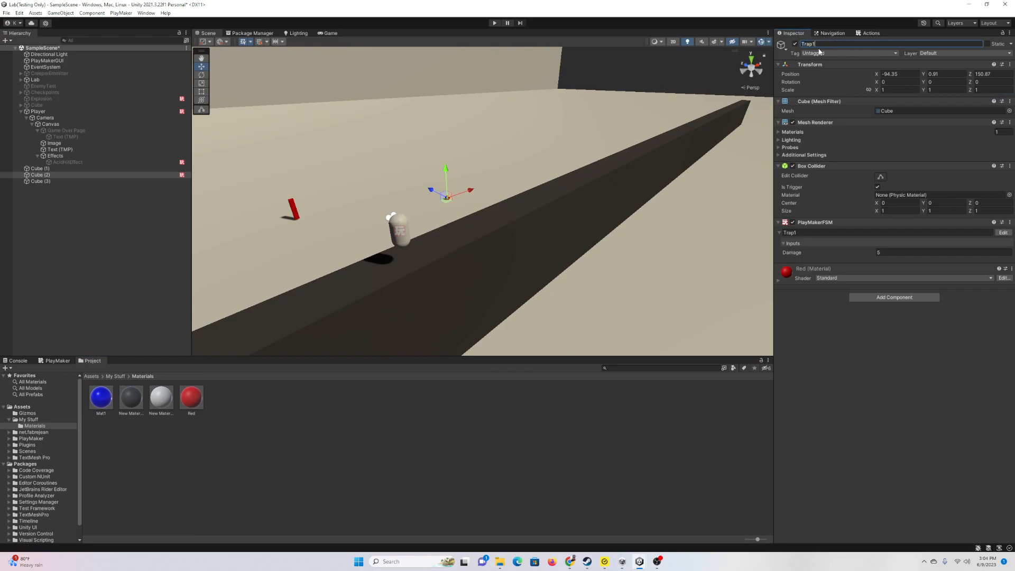
{"action": "left_click_drag", "start_coordinate": [41, 179], "coordinate": [228, 432]}
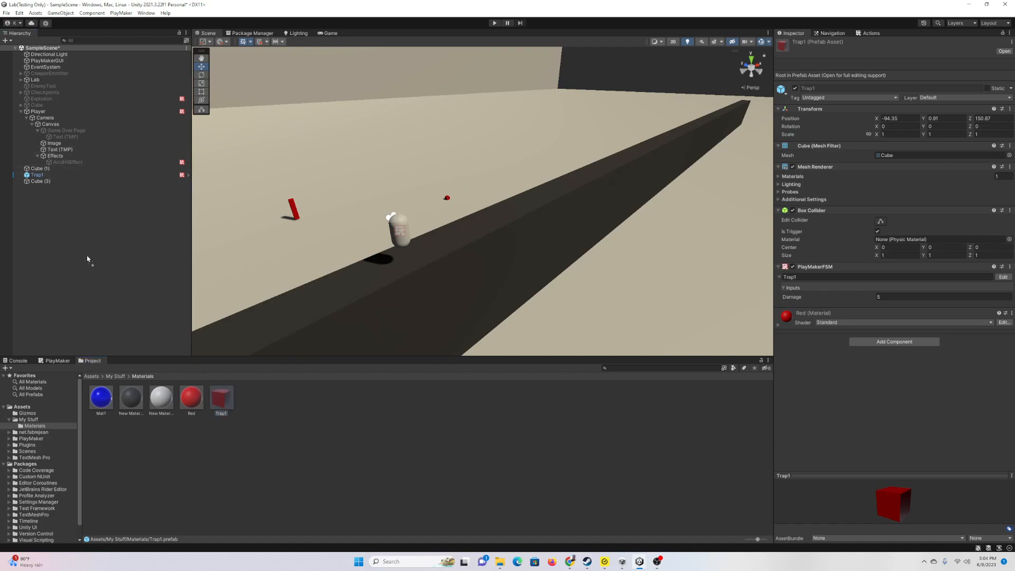
{"action": "left_click_drag", "start_coordinate": [96, 268], "coordinate": [100, 285]}
{"action": "key", "text": "ctrl+d"}
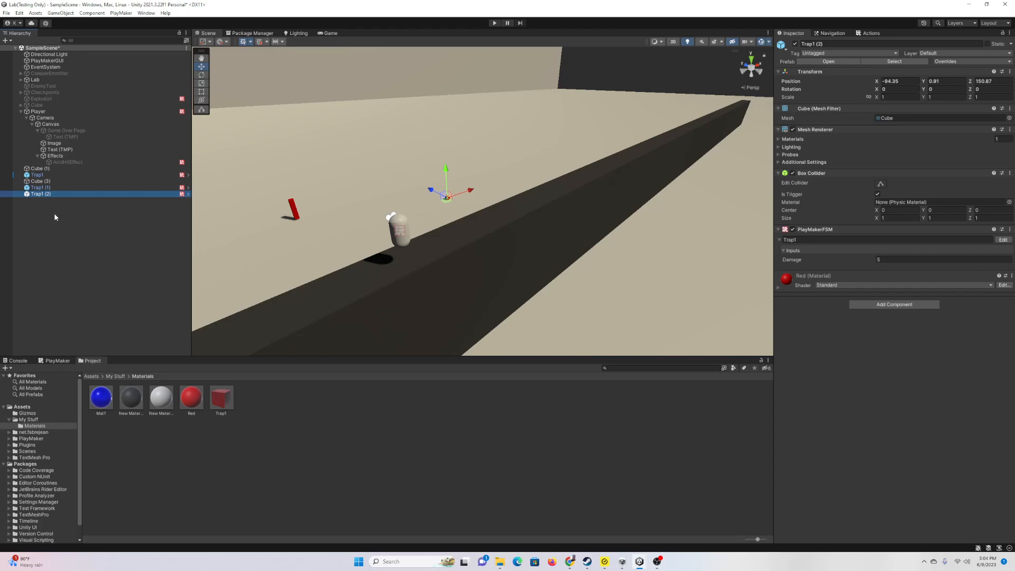
{"action": "double_click", "coordinate": [222, 394]}
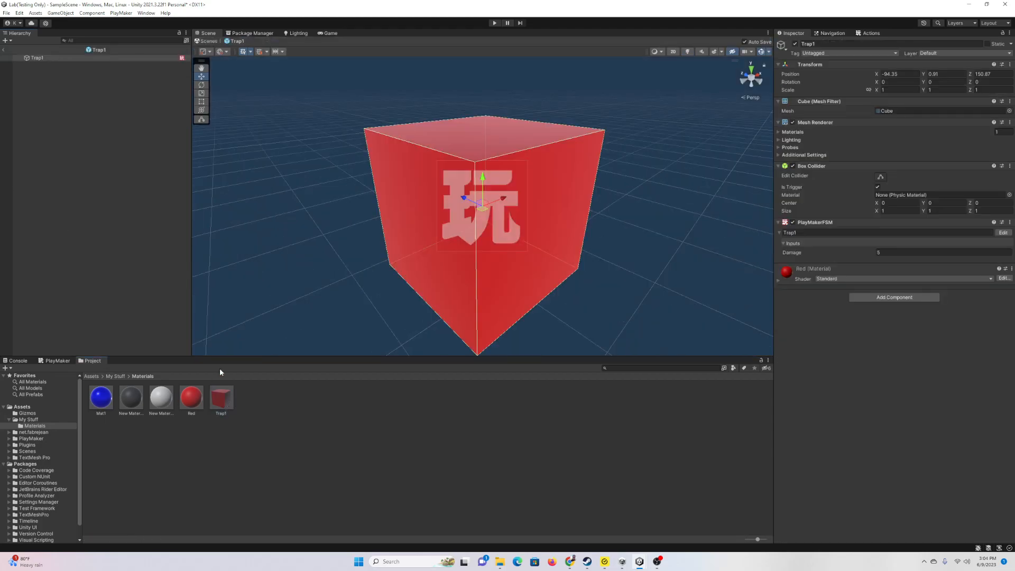
{"action": "left_click", "coordinate": [3, 48]}
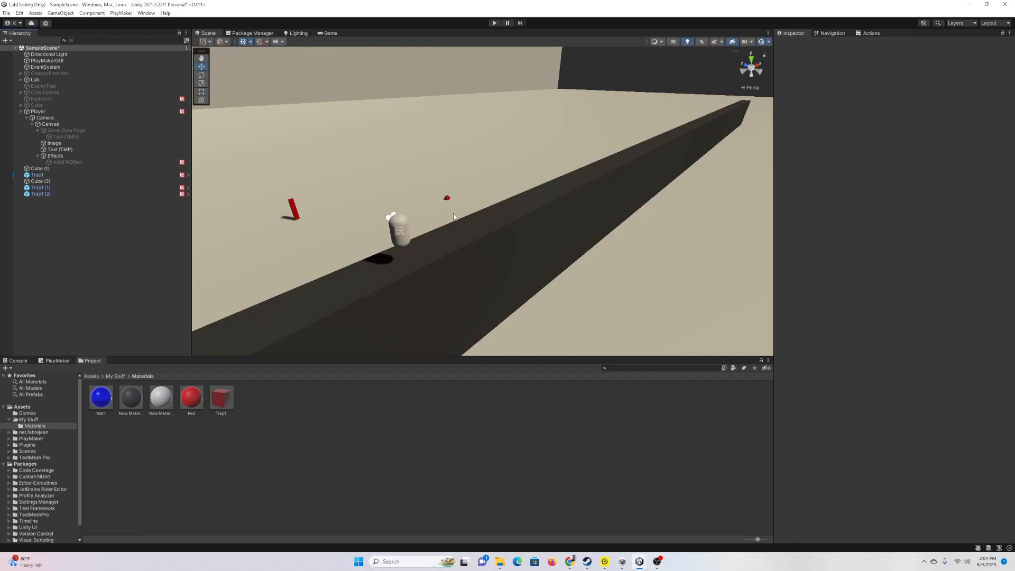
Step: Add a new Cube (2) pillar with Scale Y 20 and lower it slightly
{"action": "key", "text": "w"}
{"action": "right_click_drag", "start_coordinate": [327, 218], "coordinate": [428, 220]}
{"action": "right_click", "coordinate": [72, 232]}
{"action": "mouse_move", "coordinate": [138, 338]}
{"action": "left_click", "coordinate": [191, 339]}
{"action": "left_click_drag", "start_coordinate": [439, 243], "coordinate": [475, 246], "text": "alt"}
{"action": "right_click_drag", "start_coordinate": [474, 246], "coordinate": [599, 252]}
{"action": "key", "text": "s"}
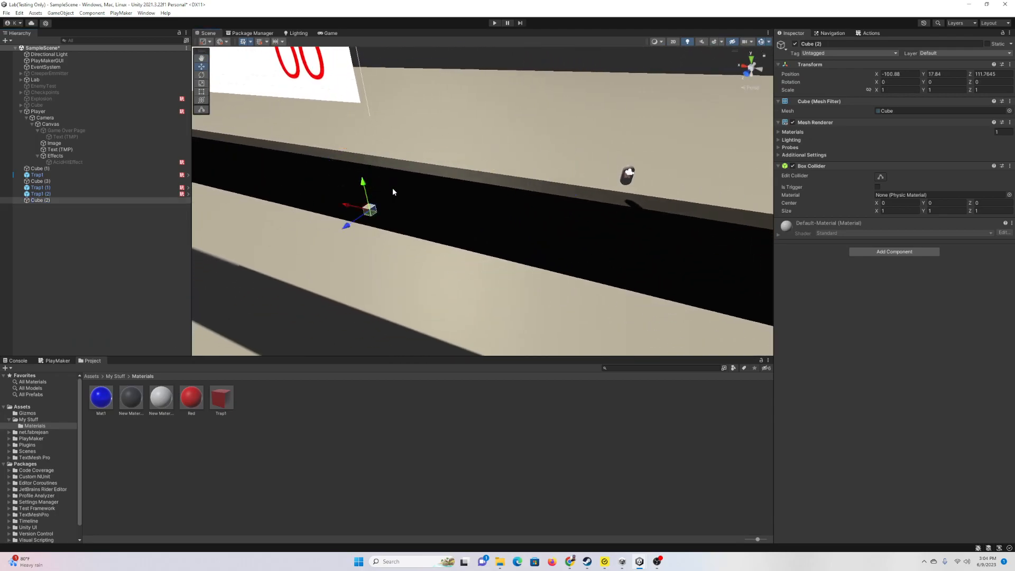
{"action": "type", "text": "0"}
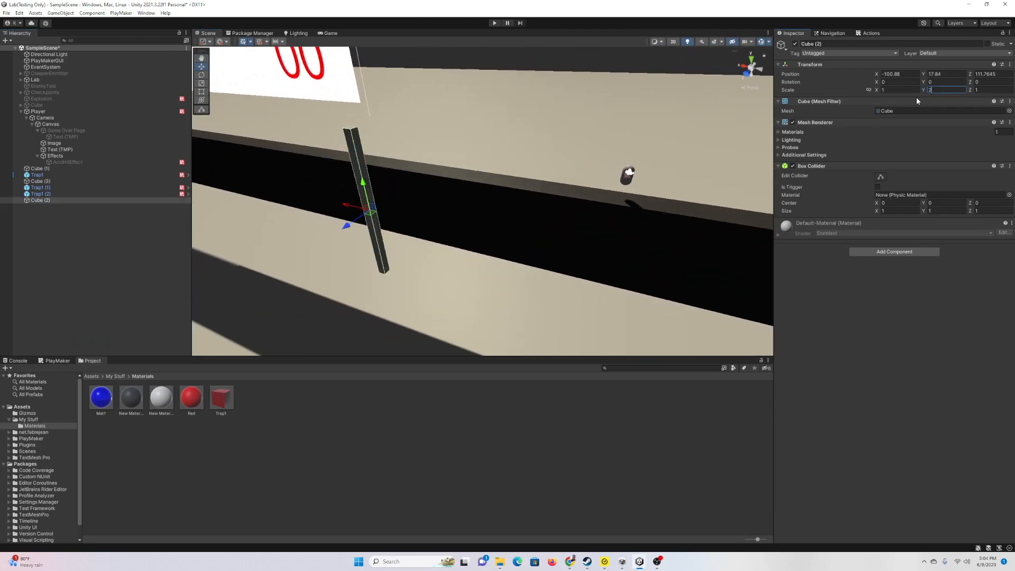
{"action": "left_click_drag", "start_coordinate": [366, 185], "coordinate": [386, 238]}
Step: Lower the Cube (3) wall to Y 6.12 and the Player to about Y 12, then reselect the pillar
{"action": "right_click_drag", "start_coordinate": [473, 200], "coordinate": [410, 129]}
{"action": "key", "text": "d"}
{"action": "left_click", "coordinate": [379, 106]}
{"action": "left_click_drag", "start_coordinate": [372, 103], "coordinate": [368, 182]}
{"action": "right_click_drag", "start_coordinate": [499, 203], "coordinate": [304, 150]}
{"action": "left_click", "coordinate": [132, 111]}
{"action": "left_click_drag", "start_coordinate": [371, 117], "coordinate": [372, 198]}
{"action": "right_click_drag", "start_coordinate": [373, 197], "coordinate": [476, 211]}
{"action": "left_click", "coordinate": [434, 206]}
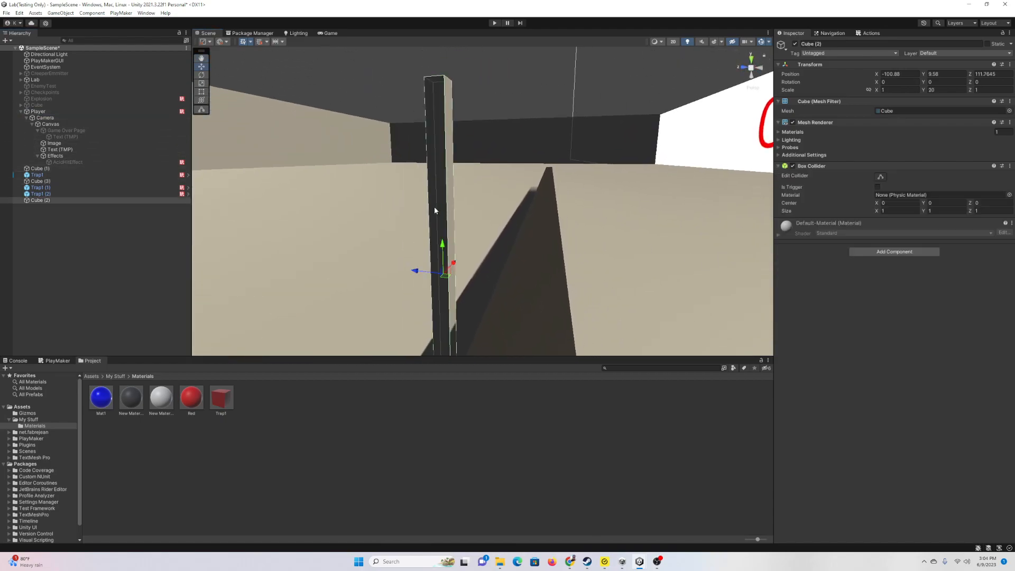
{"action": "right_click", "coordinate": [47, 202]}
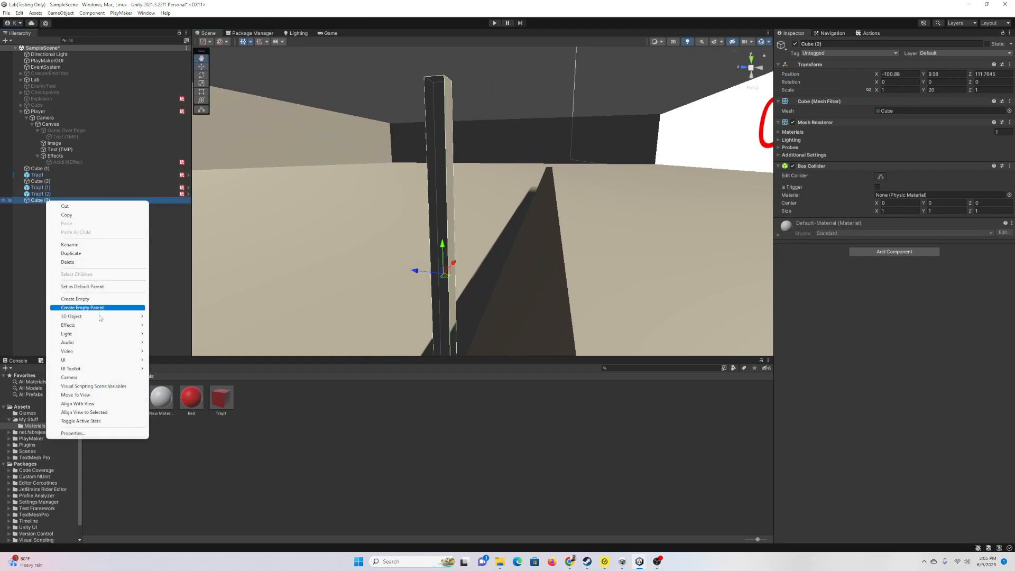
Step: Add a child cube under Cube (2) and slide it along Z, undoing two trial tilts
{"action": "left_click", "coordinate": [153, 319]}
{"action": "right_click_drag", "start_coordinate": [522, 263], "coordinate": [526, 281]}
{"action": "key", "text": "s"}
{"action": "left_click_drag", "start_coordinate": [435, 232], "coordinate": [560, 237]}
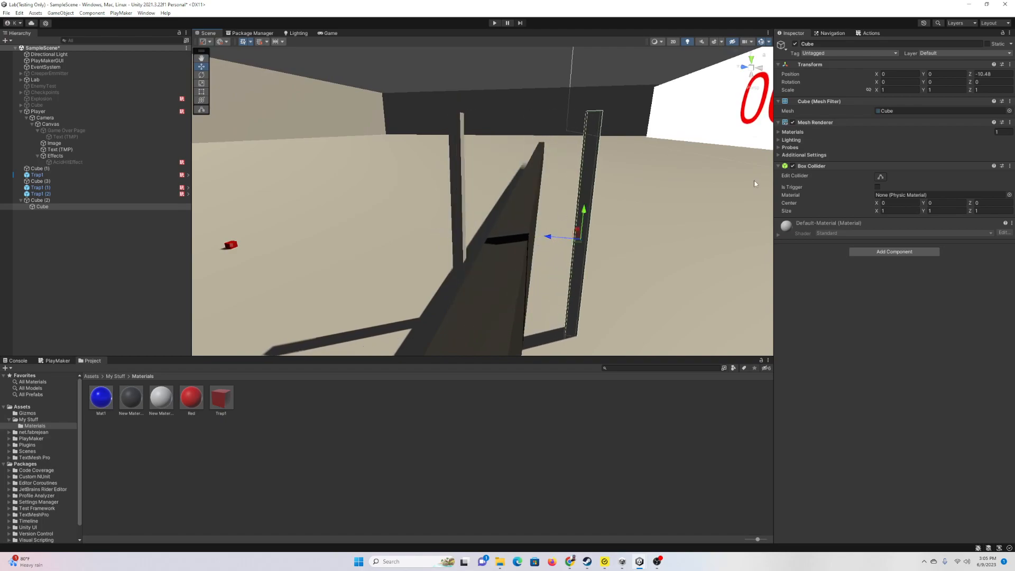
{"action": "left_click", "coordinate": [201, 74]}
{"action": "left_click_drag", "start_coordinate": [574, 212], "coordinate": [490, 234]}
{"action": "key", "text": "ctrl+z"}
{"action": "right_click_drag", "start_coordinate": [577, 219], "coordinate": [616, 219]}
{"action": "key", "text": "w"}
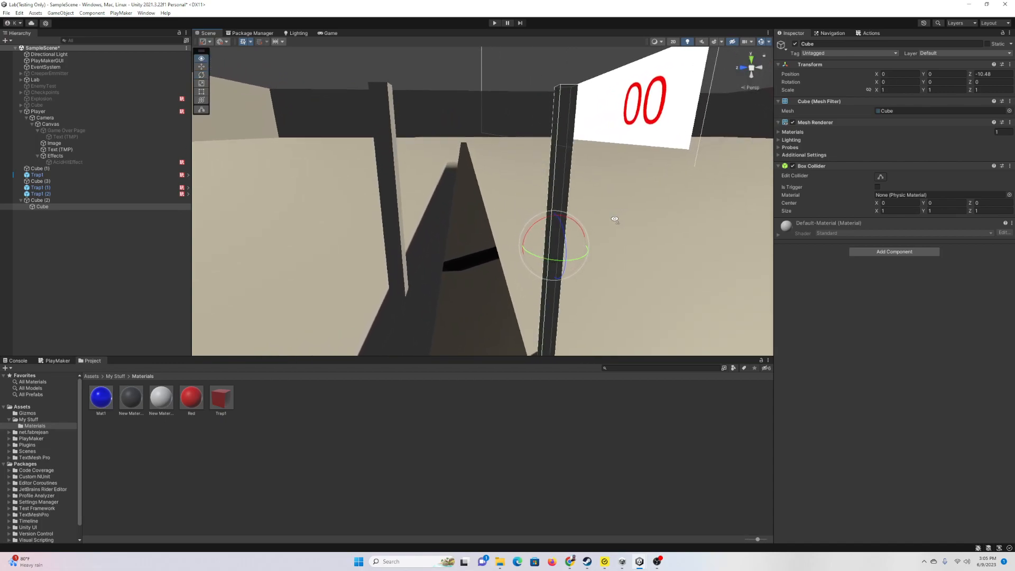
{"action": "left_click_drag", "start_coordinate": [574, 220], "coordinate": [494, 245]}
{"action": "key", "text": "ctrl+z"}
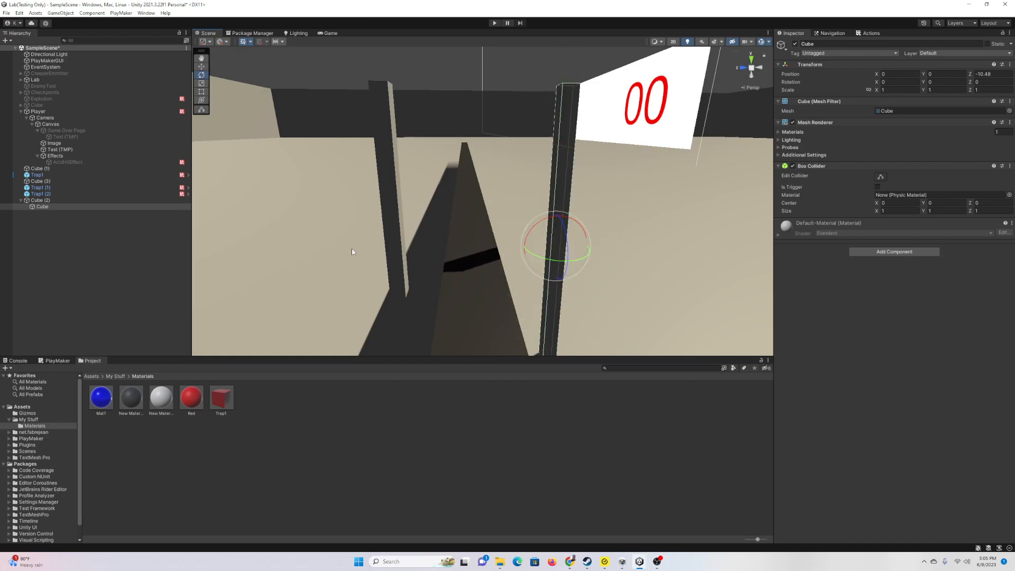
Step: Create Cube (4), parent it under Cube (2), and delete the earlier stray child cube
{"action": "right_click", "coordinate": [29, 245]}
{"action": "mouse_move", "coordinate": [80, 353]}
{"action": "left_click", "coordinate": [150, 352]}
{"action": "left_click", "coordinate": [53, 236]}
{"action": "left_click_drag", "start_coordinate": [40, 213], "coordinate": [37, 200]}
{"action": "left_click", "coordinate": [58, 207]}
{"action": "key", "text": "Delete"}
{"action": "left_click", "coordinate": [68, 206]}
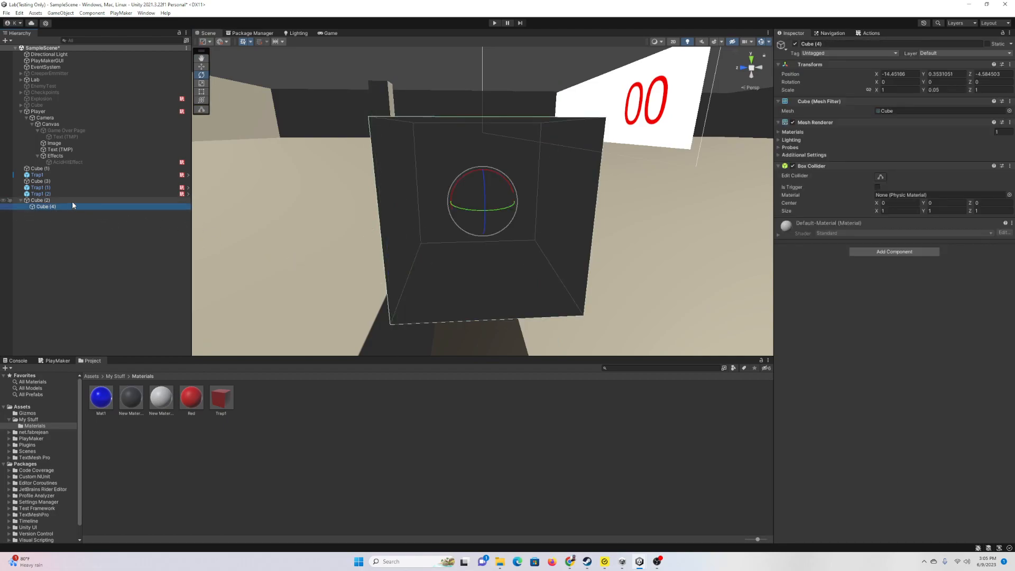
Step: Move Cube (4) sideways on the pillar top to about X 0.19
{"action": "key", "text": "w"}
{"action": "right_click_drag", "start_coordinate": [322, 157], "coordinate": [455, 167]}
{"action": "left_click", "coordinate": [426, 169]}
{"action": "left_click", "coordinate": [499, 188]}
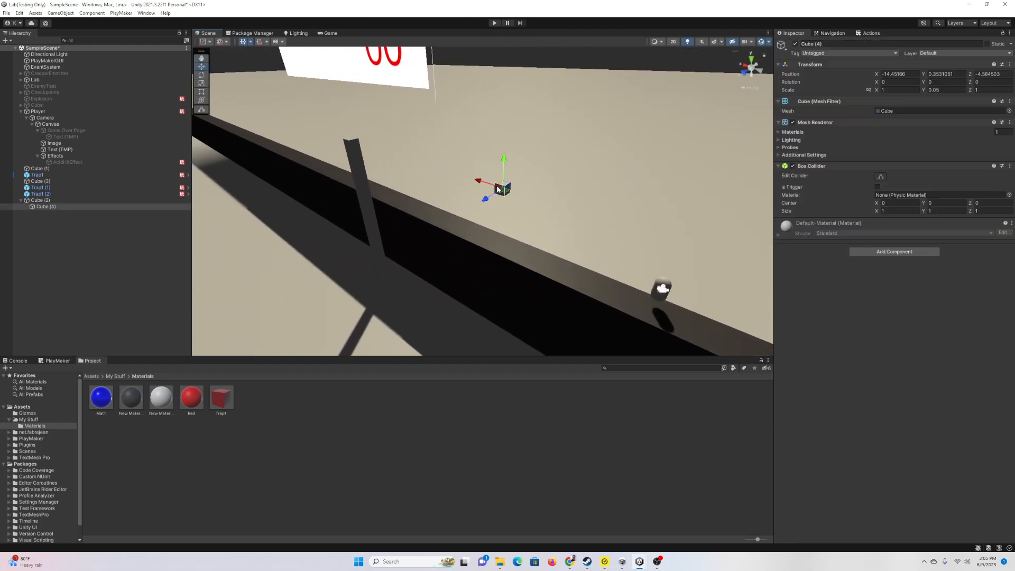
{"action": "left_click_drag", "start_coordinate": [479, 183], "coordinate": [369, 150]}
{"action": "right_click_drag", "start_coordinate": [410, 167], "coordinate": [482, 185]}
{"action": "left_click_drag", "start_coordinate": [442, 160], "coordinate": [447, 161]}
{"action": "right_click_drag", "start_coordinate": [570, 202], "coordinate": [383, 185]}
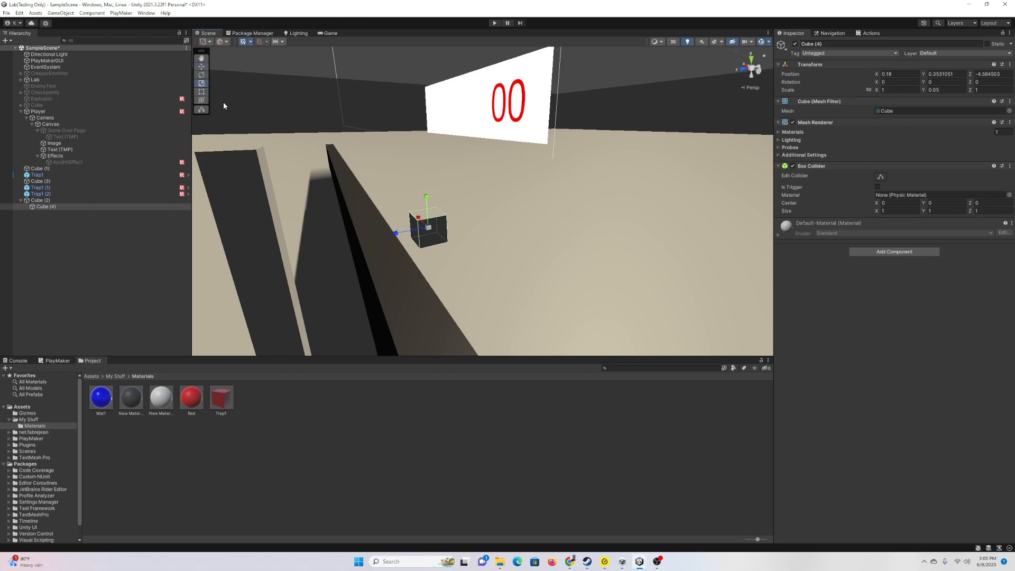
Step: Stretch Cube (4) into an 11.585-long beam at Z 0.11, raised slightly and centered at X 0
{"action": "left_click_drag", "start_coordinate": [394, 238], "coordinate": [161, 287]}
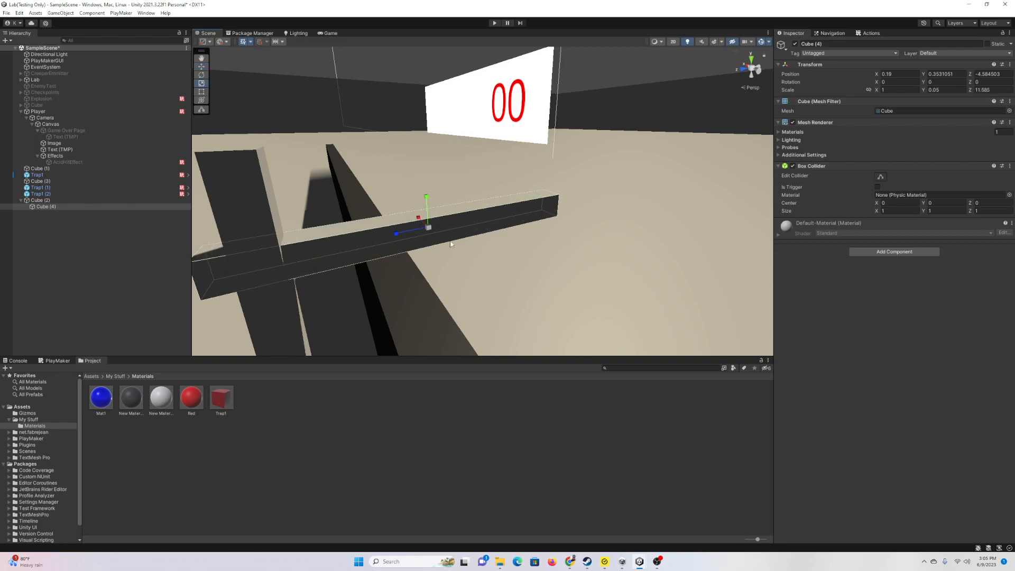
{"action": "key", "text": "f"}
{"action": "left_click_drag", "start_coordinate": [448, 209], "coordinate": [326, 115]}
{"action": "right_click_drag", "start_coordinate": [414, 158], "coordinate": [355, 163]}
{"action": "left_click_drag", "start_coordinate": [343, 129], "coordinate": [340, 130]}
{"action": "left_click", "coordinate": [49, 217]}
Step: Try a lowered, tilted and rescaled duplicate of the beam, Cube (5), then undo and delete it
{"action": "right_click", "coordinate": [46, 207]}
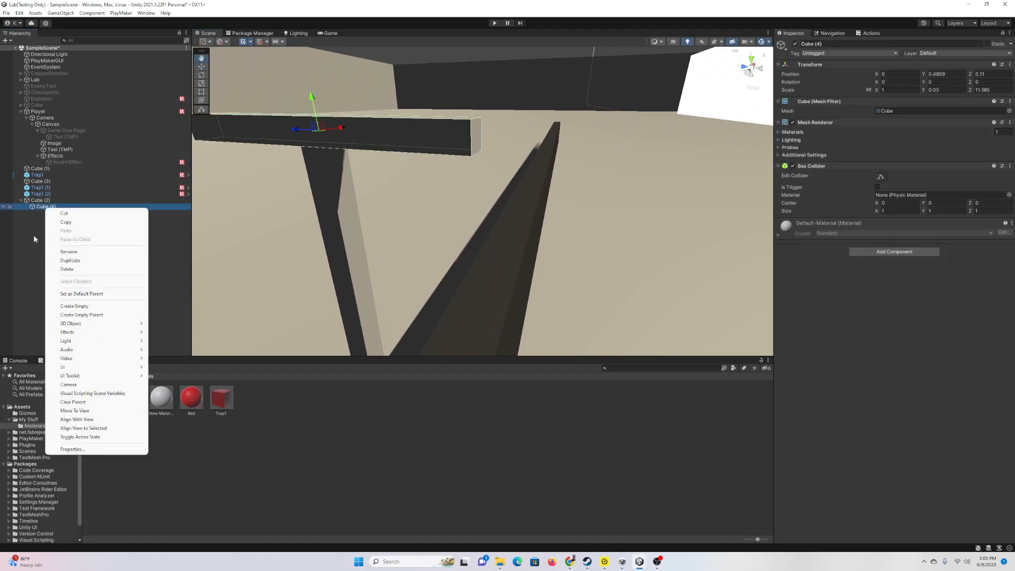
{"action": "left_click", "coordinate": [41, 206]}
{"action": "key", "text": "ctrl+d"}
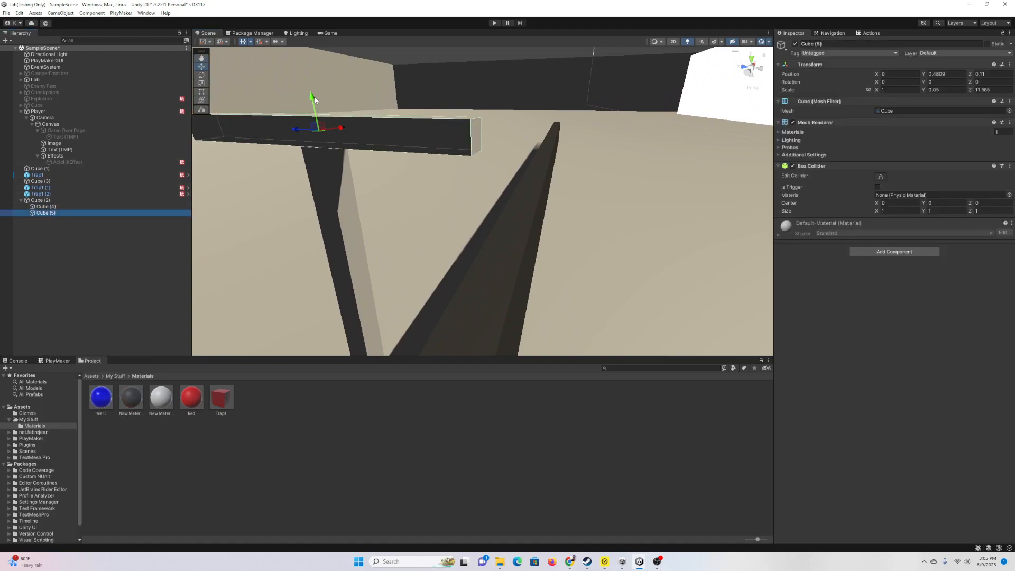
{"action": "left_click_drag", "start_coordinate": [314, 99], "coordinate": [322, 143]}
{"action": "left_click", "coordinate": [202, 74]}
{"action": "left_click_drag", "start_coordinate": [351, 177], "coordinate": [328, 148]}
{"action": "key", "text": "a"}
{"action": "right_click_drag", "start_coordinate": [405, 189], "coordinate": [464, 142]}
{"action": "key", "text": "s"}
{"action": "left_click", "coordinate": [946, 90]}
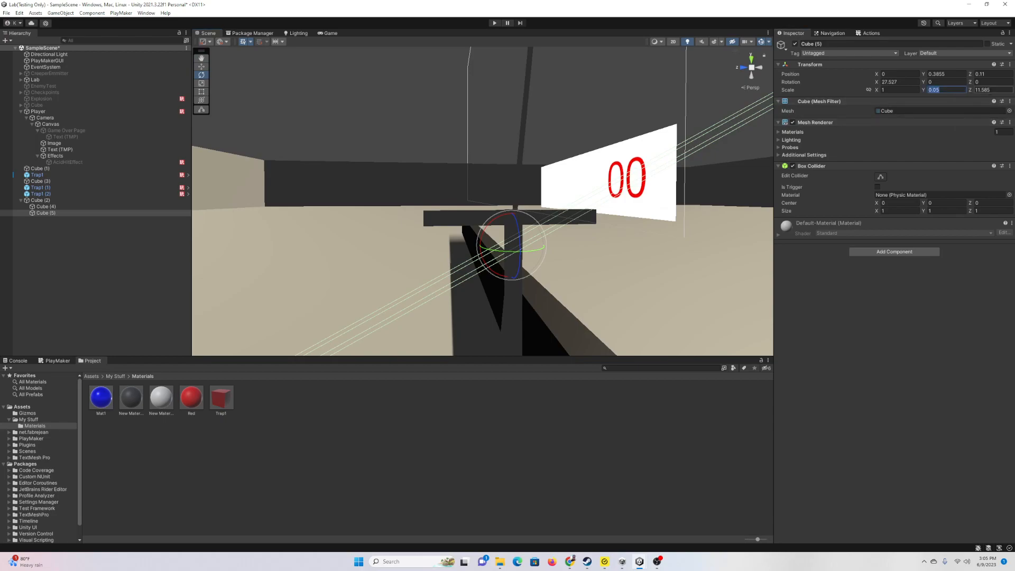
{"action": "type", "text": "1"}
{"action": "left_click", "coordinate": [994, 92]}
{"action": "type", "text": "1"}
{"action": "right_click_drag", "start_coordinate": [641, 206], "coordinate": [611, 237]}
{"action": "key", "text": "d"}
{"action": "key", "text": "ctrl+z"}
{"action": "key", "text": "ctrl+z"}
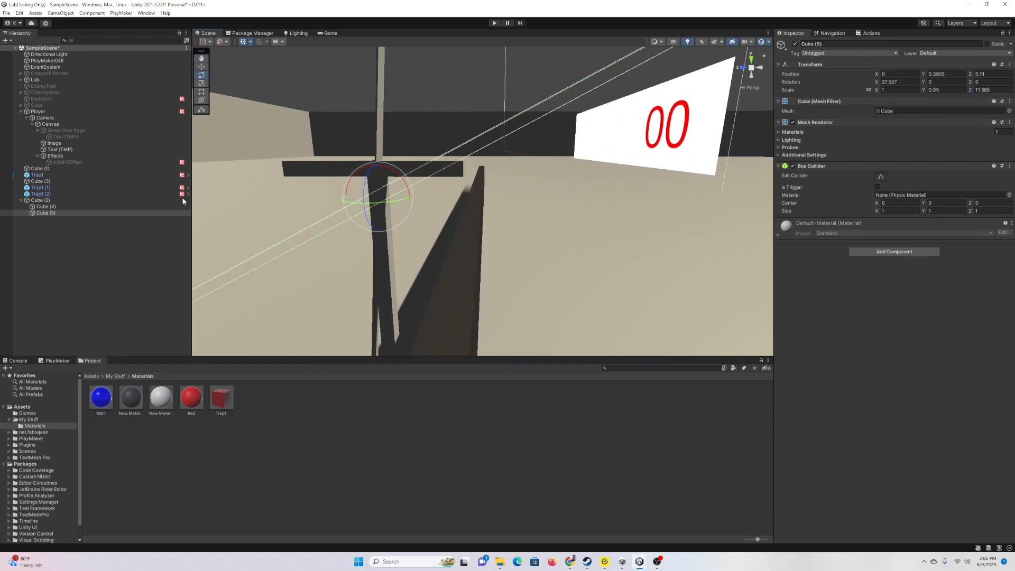
{"action": "left_click", "coordinate": [43, 213]}
{"action": "key", "text": "Delete"}
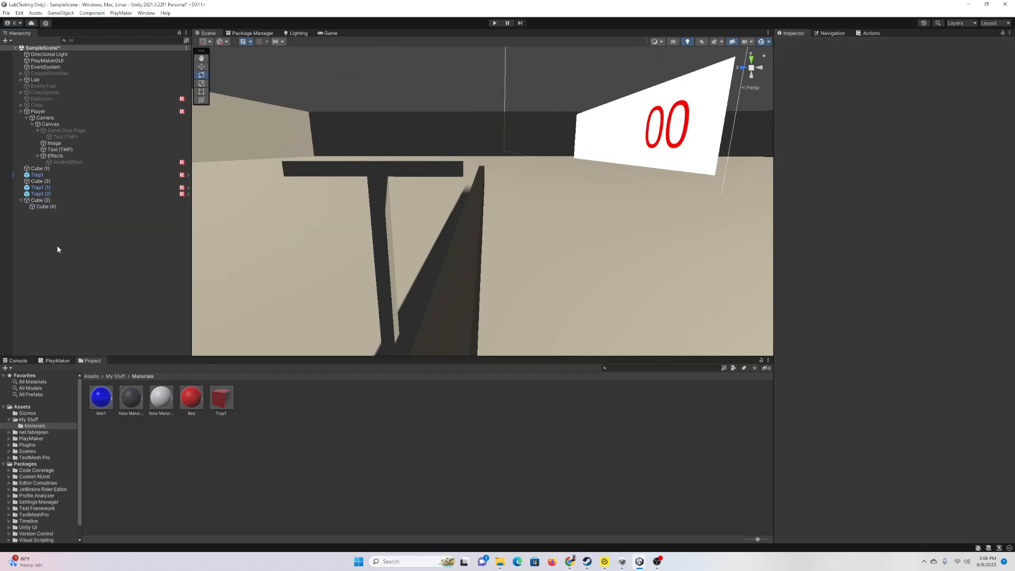
Step: Create a new cube and parent it under the Cube (4) beam
{"action": "right_click", "coordinate": [58, 249]}
{"action": "mouse_move", "coordinate": [133, 351]}
{"action": "left_click", "coordinate": [180, 351]}
{"action": "left_click", "coordinate": [51, 227]}
{"action": "left_click_drag", "start_coordinate": [45, 214], "coordinate": [47, 207]}
Step: Move the new cube under the beam's end, at Z -0.473
{"action": "right_click_drag", "start_coordinate": [418, 217], "coordinate": [291, 172]}
{"action": "left_click", "coordinate": [204, 66]}
{"action": "left_click_drag", "start_coordinate": [288, 177], "coordinate": [483, 141]}
{"action": "key", "text": "w"}
{"action": "right_click_drag", "start_coordinate": [493, 153], "coordinate": [518, 118]}
{"action": "key", "text": "s"}
{"action": "left_click_drag", "start_coordinate": [489, 124], "coordinate": [446, 166]}
{"action": "right_click_drag", "start_coordinate": [445, 164], "coordinate": [413, 194]}
{"action": "key", "text": "d"}
{"action": "left_click_drag", "start_coordinate": [400, 161], "coordinate": [435, 159]}
{"action": "key", "text": "a"}
{"action": "right_click_drag", "start_coordinate": [437, 159], "coordinate": [527, 172]}
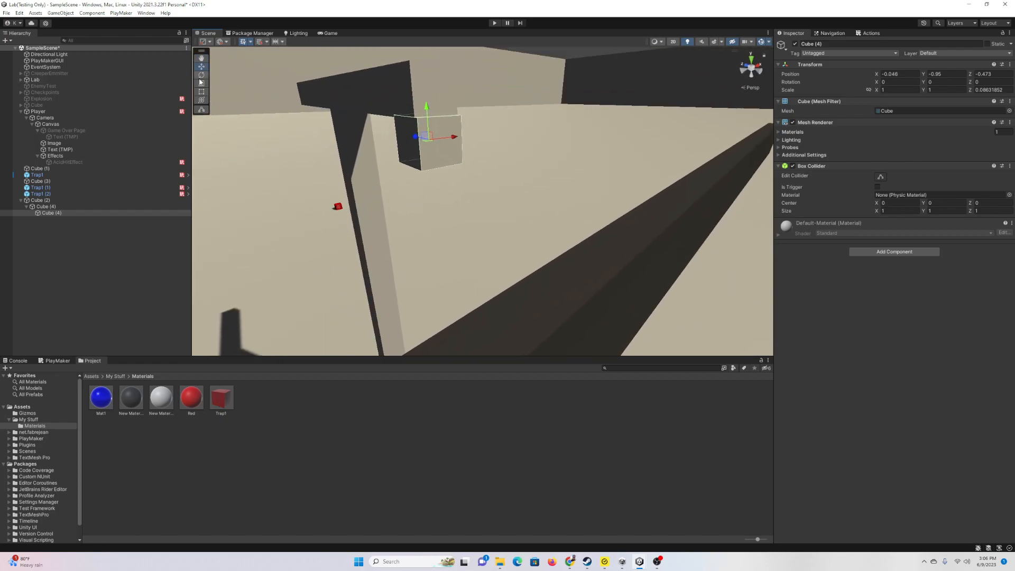
Step: Stretch the cube into a tall post (Y scale 7.489) hanging below the beam, and parent Trap1 (2) to it
{"action": "left_click_drag", "start_coordinate": [427, 109], "coordinate": [423, 493]}
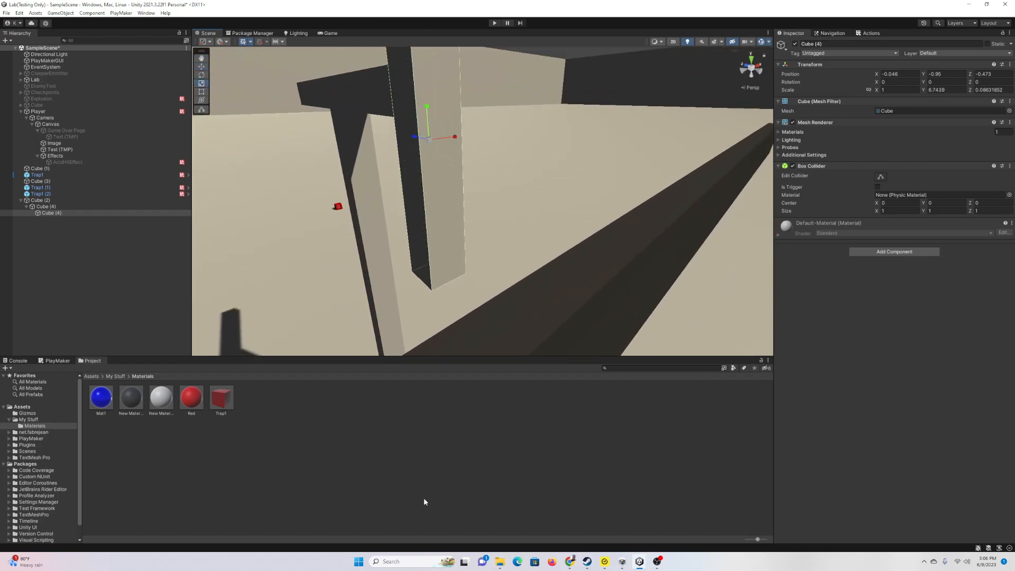
{"action": "right_click_drag", "start_coordinate": [484, 286], "coordinate": [581, 223]}
{"action": "key", "text": "a"}
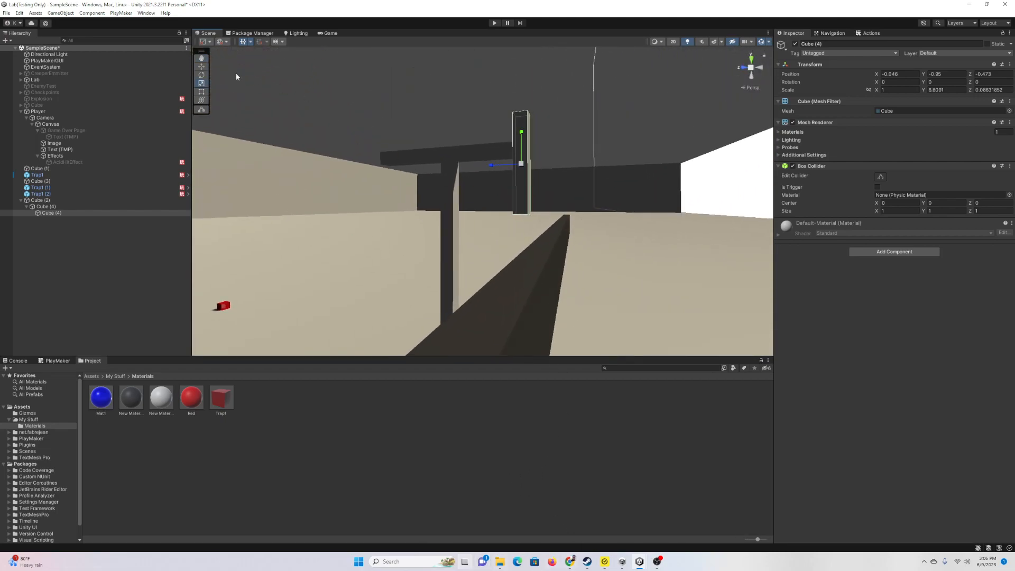
{"action": "left_click_drag", "start_coordinate": [519, 135], "coordinate": [521, 188]}
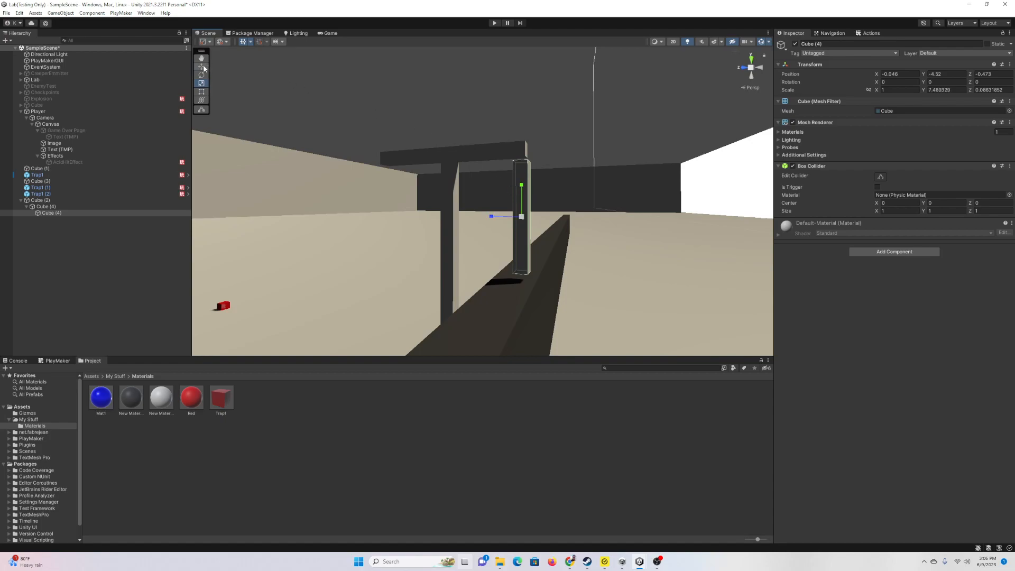
{"action": "left_click_drag", "start_coordinate": [521, 186], "coordinate": [491, 213]}
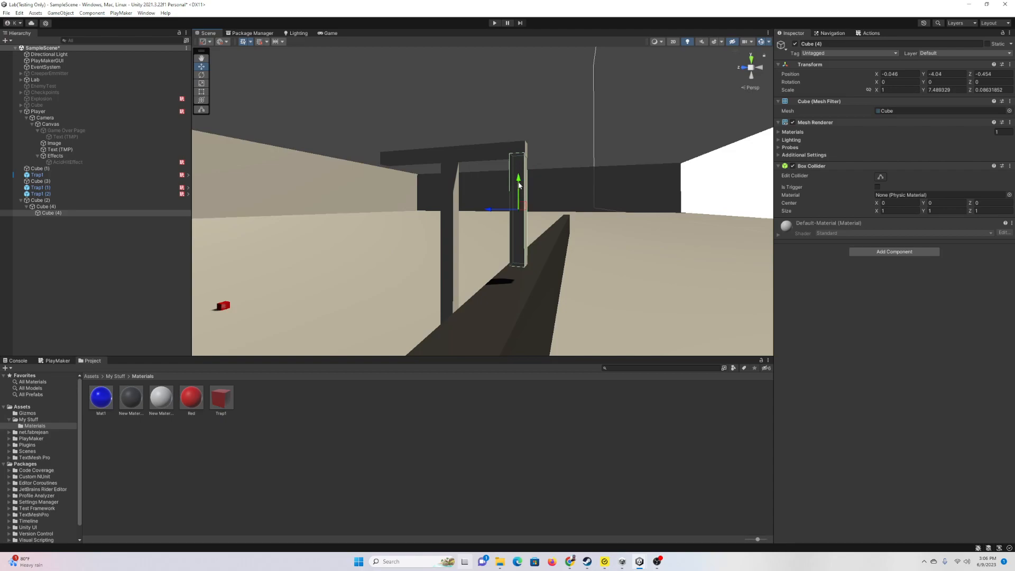
{"action": "left_click_drag", "start_coordinate": [37, 193], "coordinate": [48, 213]}
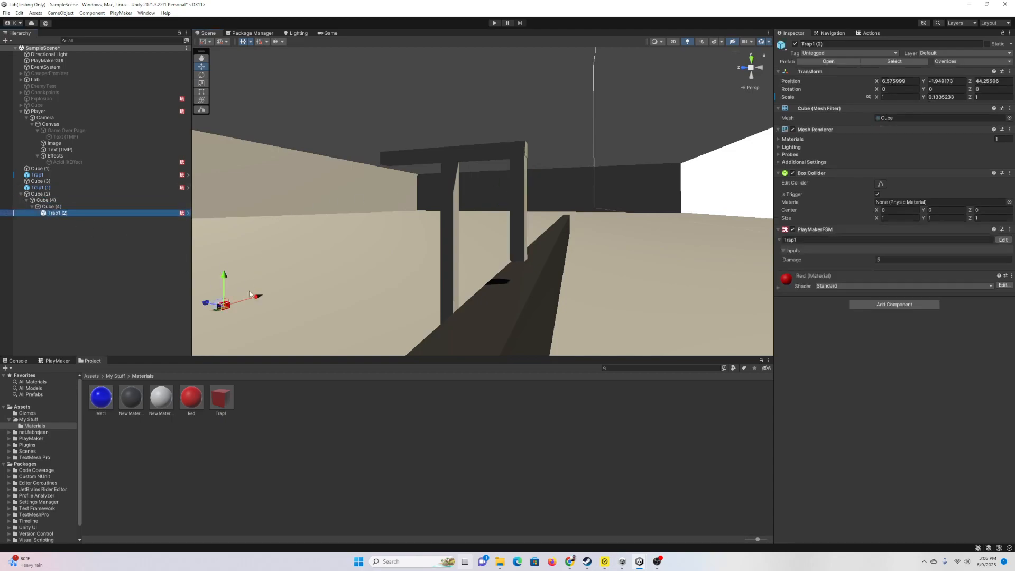
Step: Zero Trap1 (2)'s X, Y and Z position and lower it to the post's bottom
{"action": "left_click", "coordinate": [892, 81]}
{"action": "type", "text": "0"}
{"action": "left_click_drag", "start_coordinate": [945, 82], "coordinate": [962, 81]}
{"action": "type", "text": "0"}
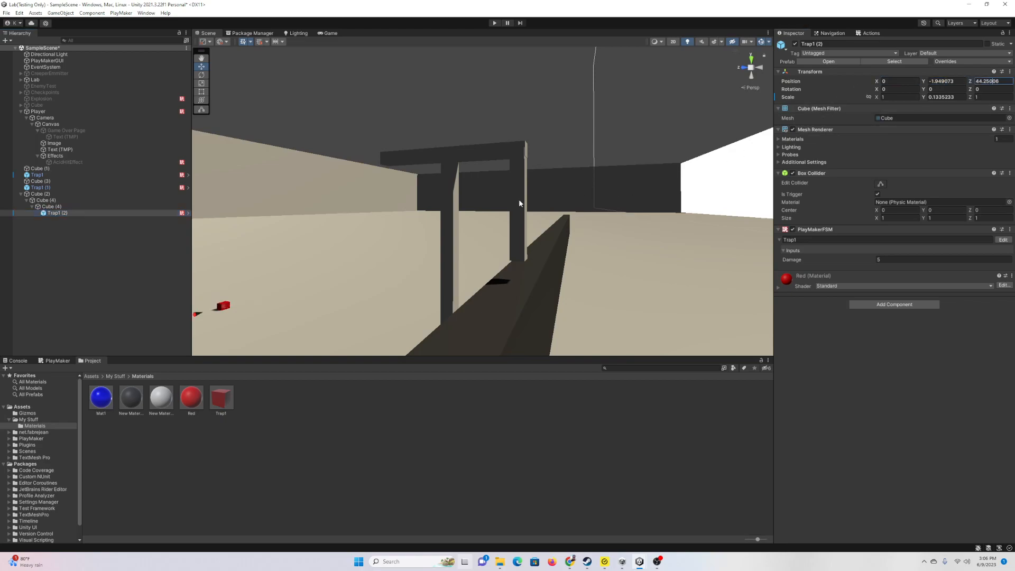
{"action": "left_click", "coordinate": [1009, 83]}
{"action": "type", "text": "0"}
{"action": "left_click_drag", "start_coordinate": [1009, 82], "coordinate": [918, 84]}
{"action": "type", "text": "0"}
{"action": "left_click_drag", "start_coordinate": [518, 175], "coordinate": [512, 239]}
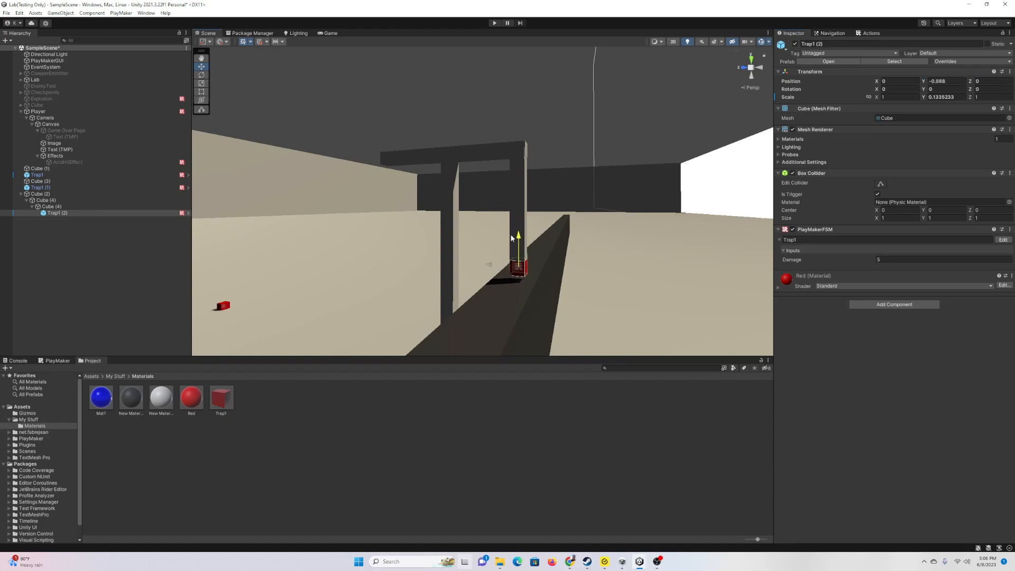
Step: Raise the hanging post slightly and duplicate it along with its trap
{"action": "left_click", "coordinate": [520, 222]}
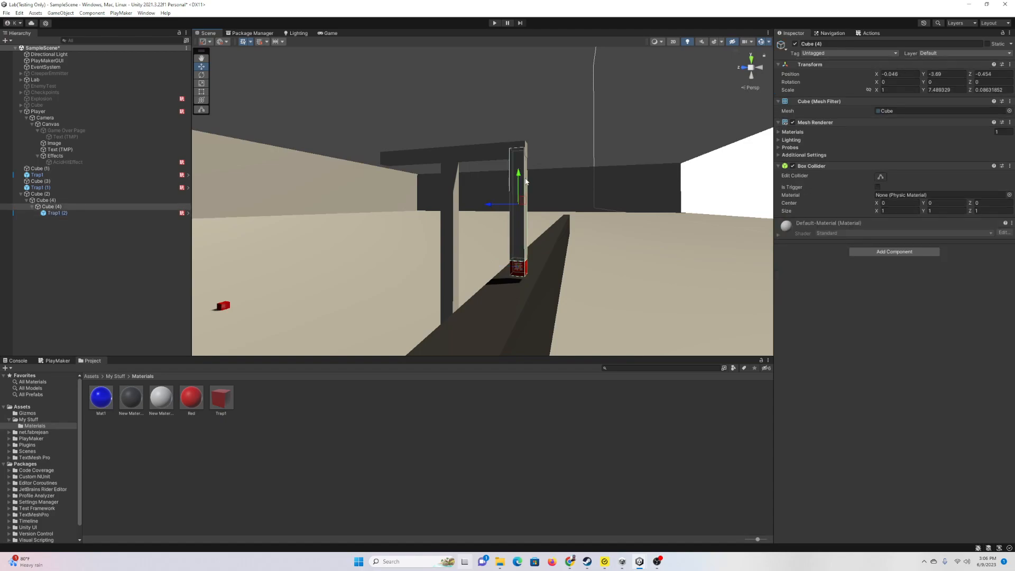
{"action": "left_click_drag", "start_coordinate": [520, 177], "coordinate": [363, 194]}
{"action": "left_click", "coordinate": [61, 206]}
{"action": "key", "text": "ctrl+d"}
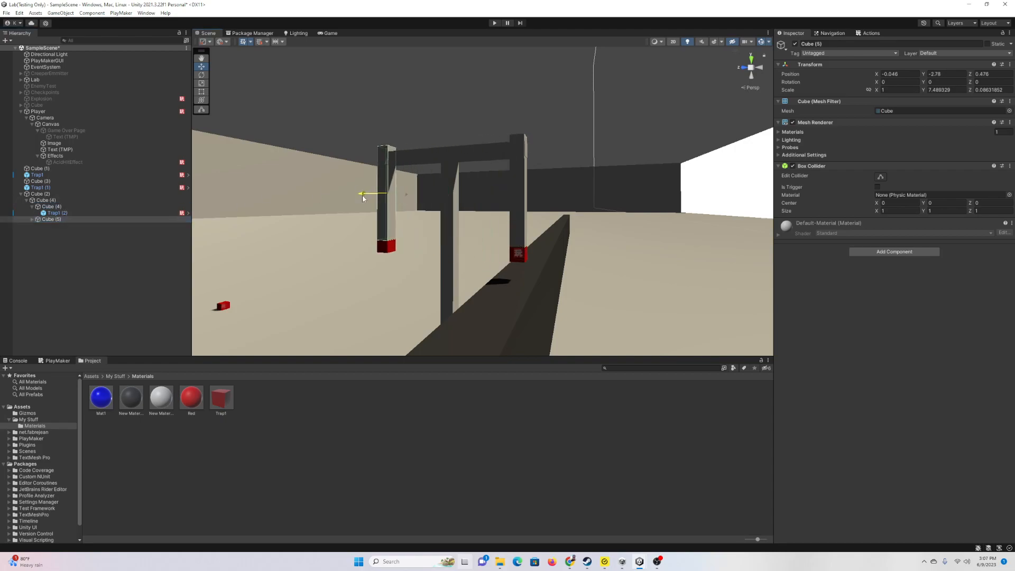
Step: Add a PlayMakerFSM named Rotate to the middle pillar Cube (2)
{"action": "left_click", "coordinate": [455, 199]}
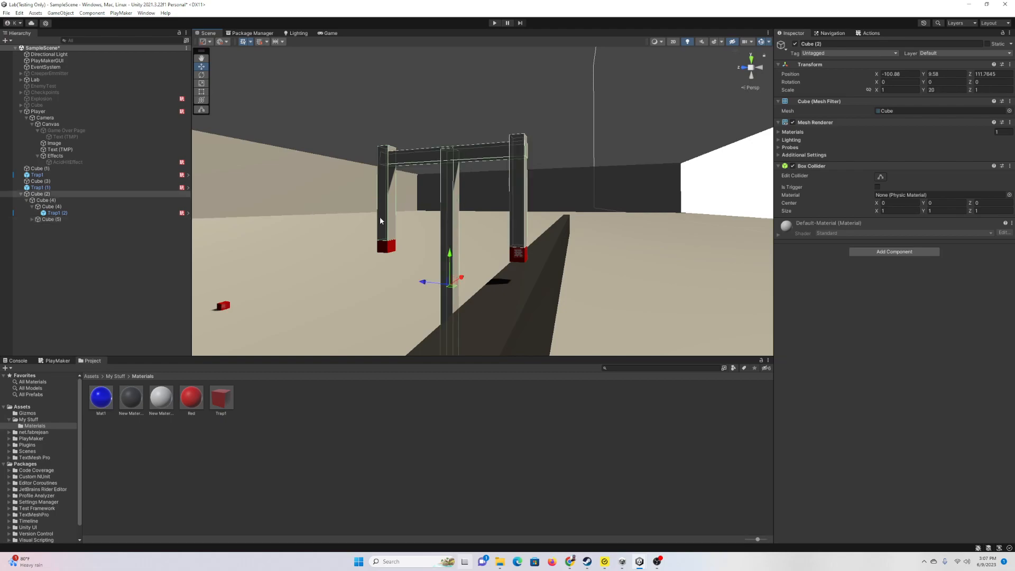
{"action": "left_click", "coordinate": [915, 253]}
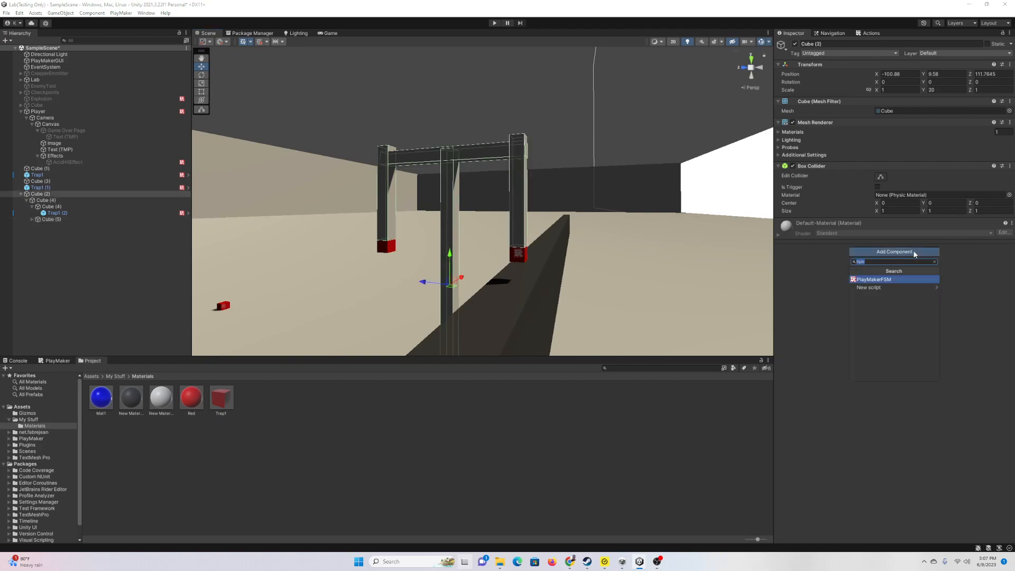
{"action": "left_click", "coordinate": [878, 281]}
{"action": "left_click", "coordinate": [809, 235]}
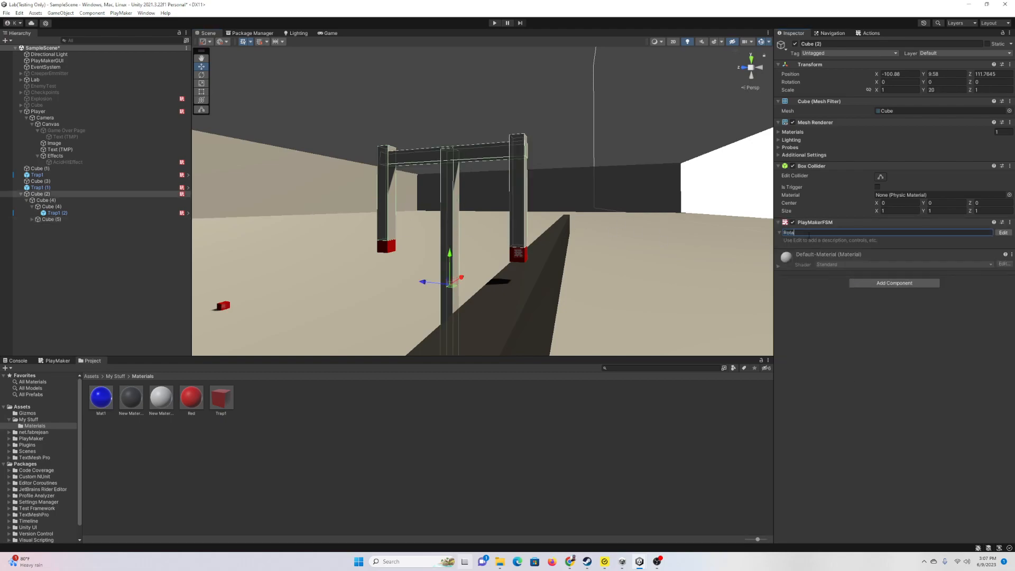
{"action": "key", "text": "Return"}
Step: Open the Rotate FSM in the editor, enlarge its panel, and show the Action Browser
{"action": "left_click", "coordinate": [1001, 233]}
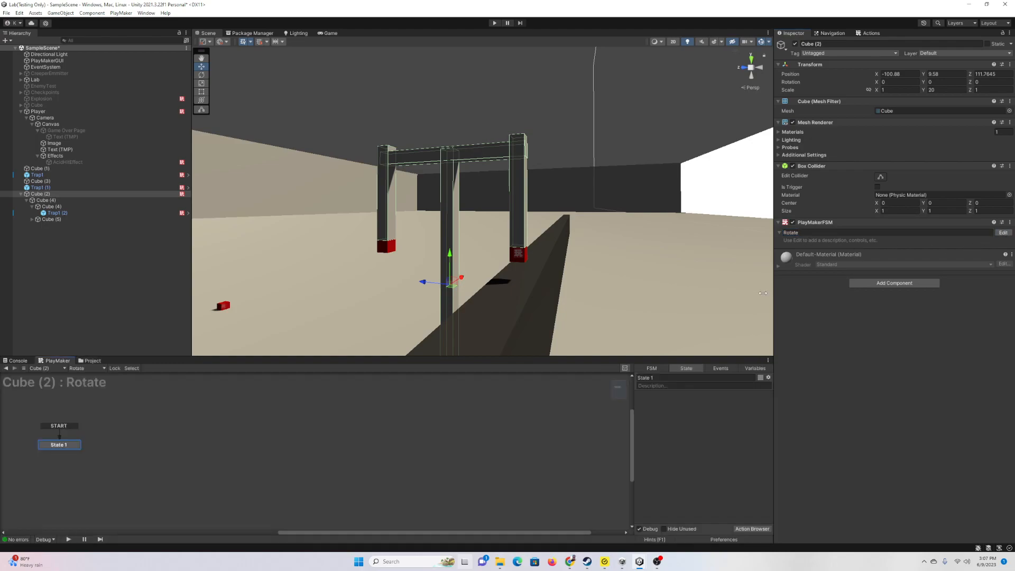
{"action": "left_click_drag", "start_coordinate": [588, 356], "coordinate": [588, 336]}
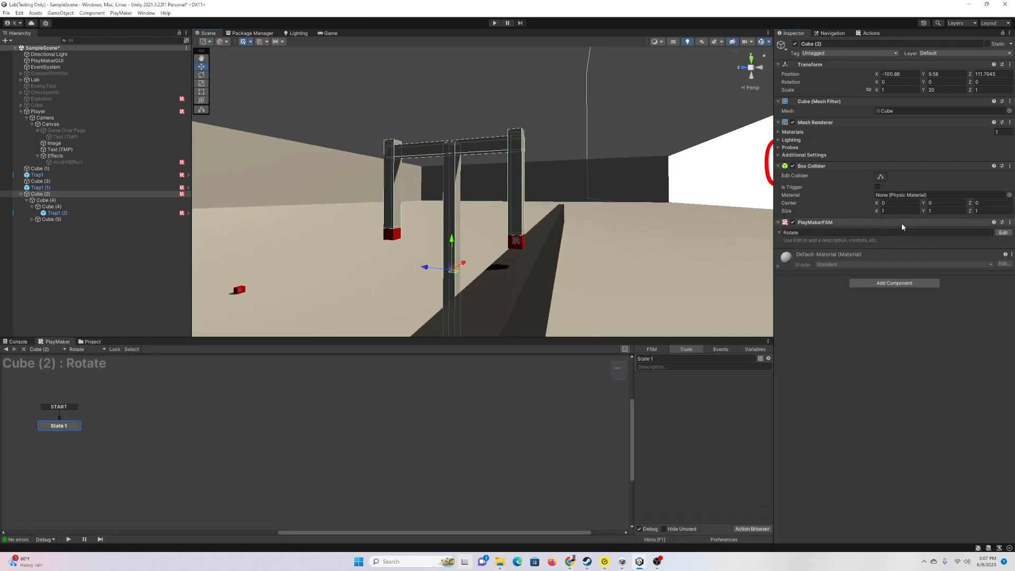
{"action": "left_click", "coordinate": [763, 530]}
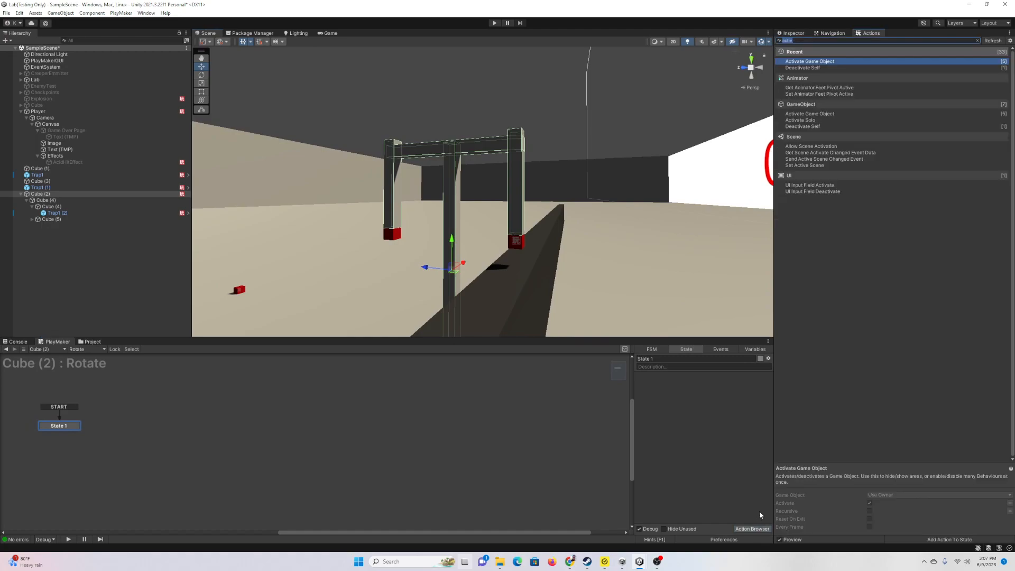
Step: Add the Transform Rotate action to State 1 and turn the gate around its vertical axis
{"action": "type", "text": "rotate"}
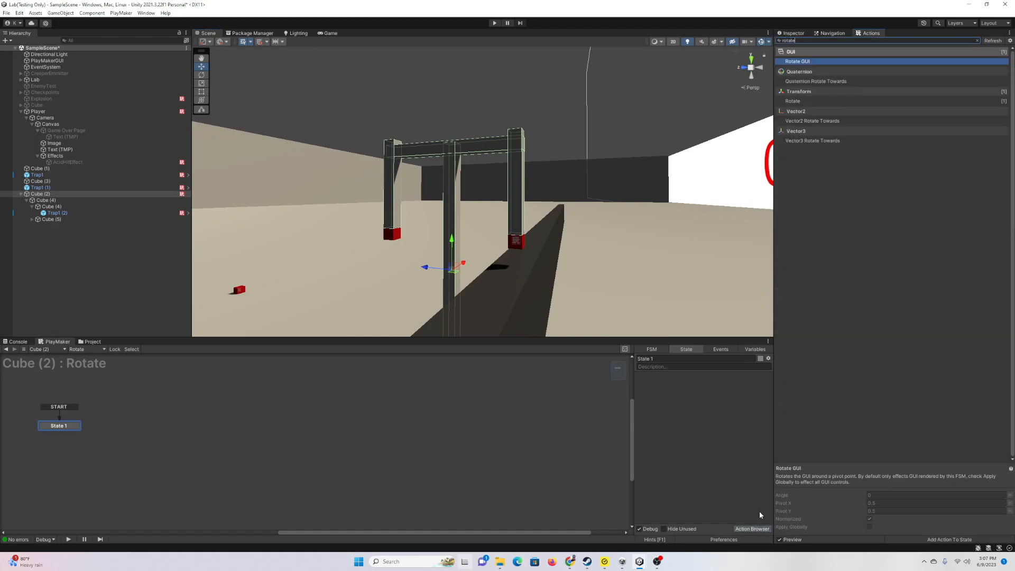
{"action": "key", "text": "Down"}
{"action": "key", "text": "Down"}
{"action": "key", "text": "Return"}
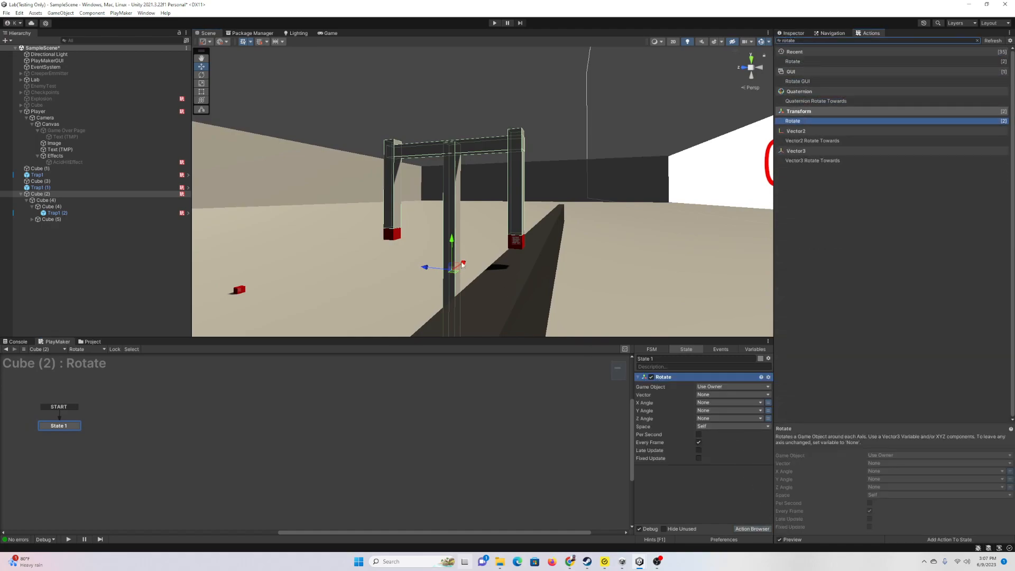
{"action": "left_click", "coordinate": [202, 75]}
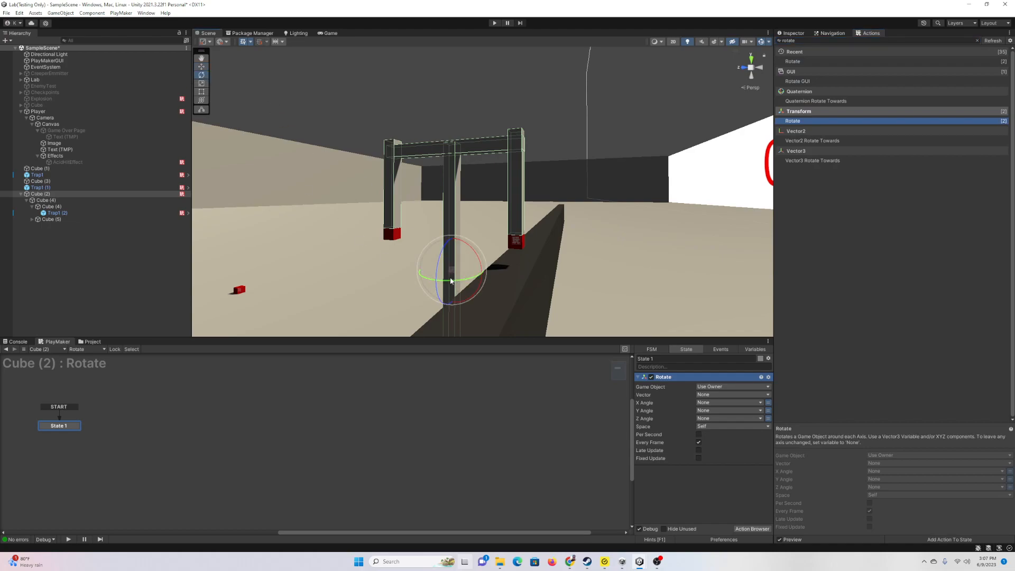
{"action": "left_click_drag", "start_coordinate": [477, 284], "coordinate": [730, 414]}
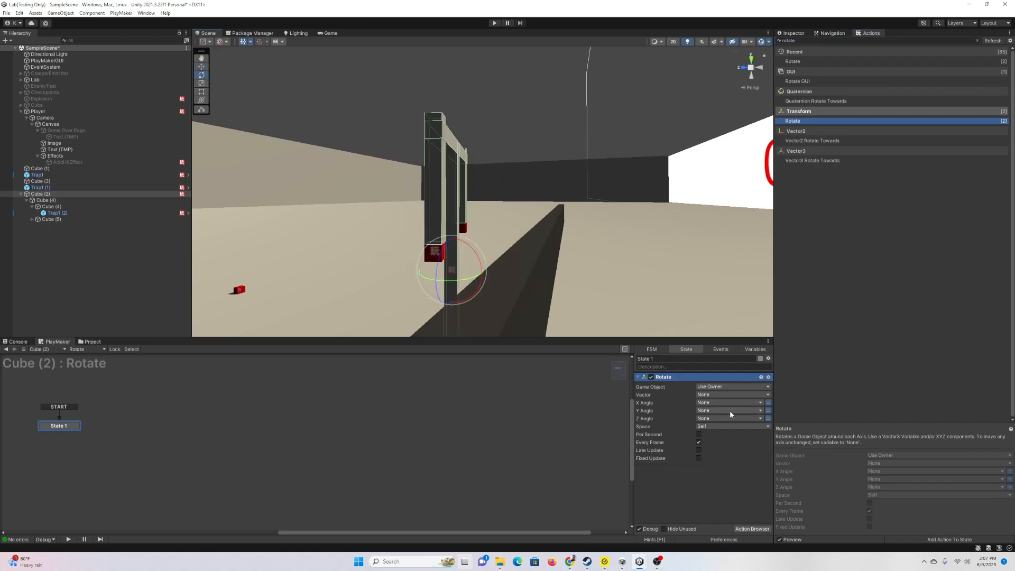
Step: Create a new variable RotateSpeedY and assign it to the Rotate action's Y Angle
{"action": "left_click", "coordinate": [769, 418]}
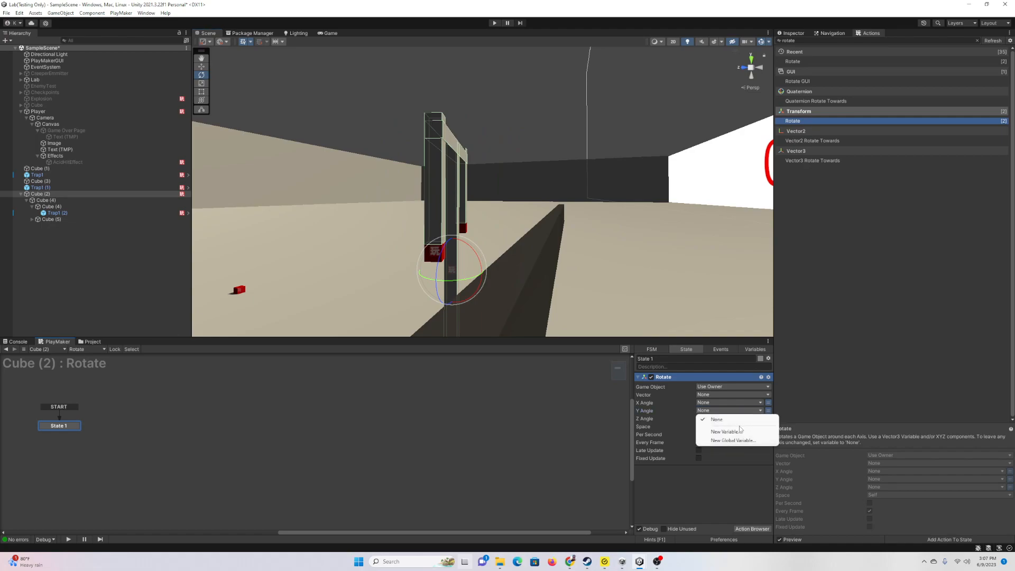
{"action": "left_click", "coordinate": [726, 432]}
{"action": "type", "text": "RotateSpeedY"}
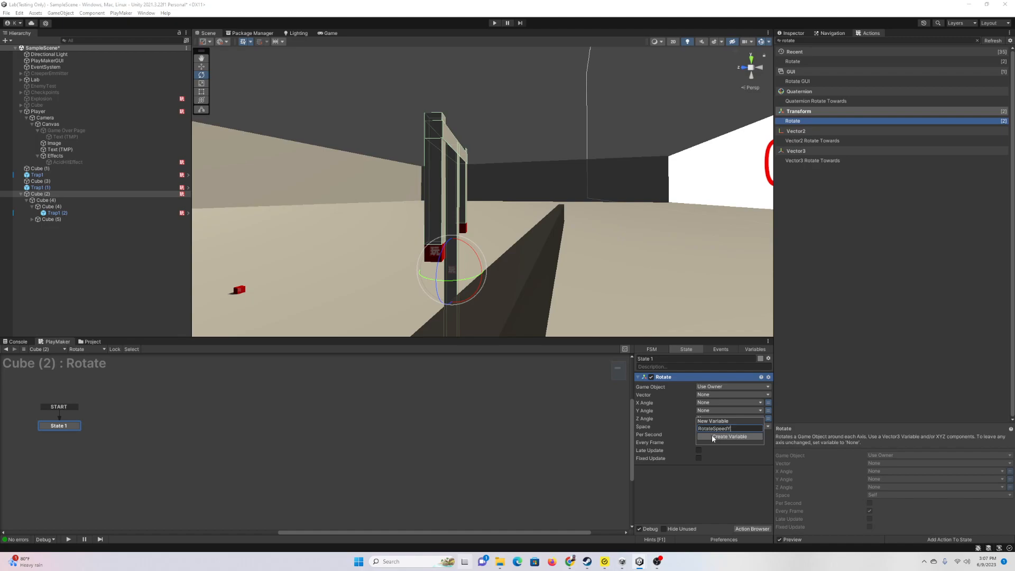
{"action": "left_click", "coordinate": [712, 437]}
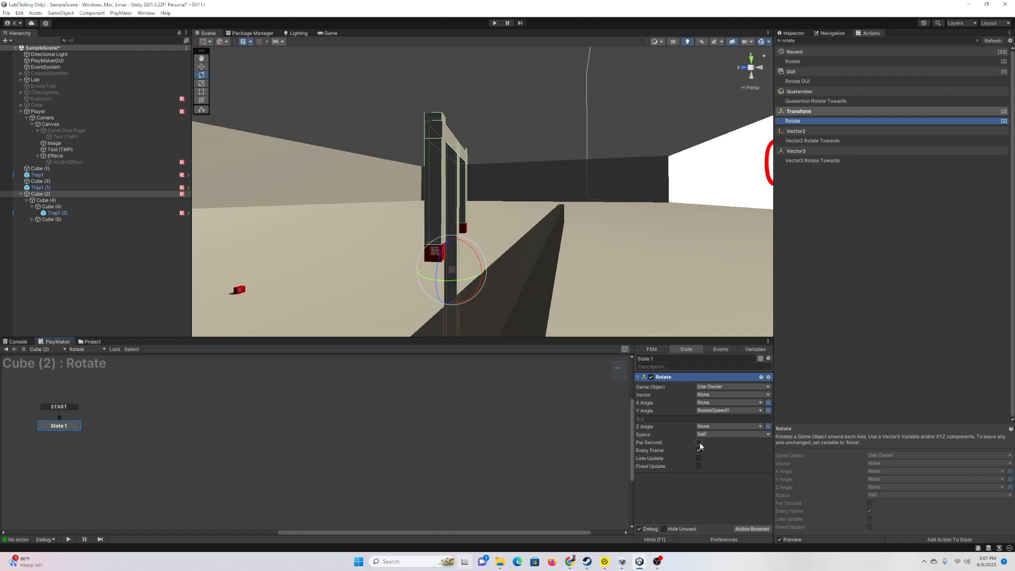
Step: Expose RotateSpeedY as an input in the Rotate FSM's Variables
{"action": "left_click", "coordinate": [809, 33]}
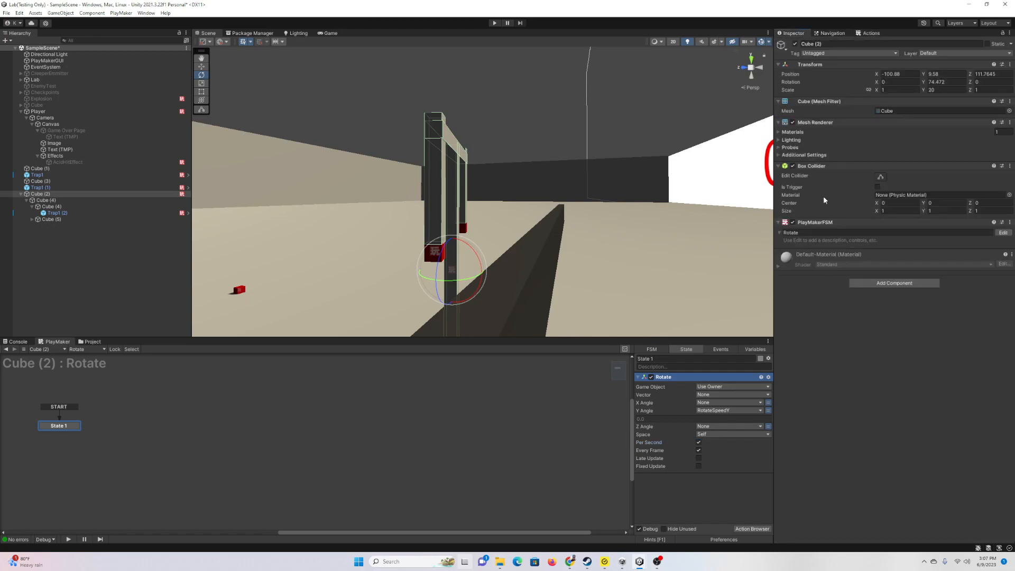
{"action": "left_click", "coordinate": [753, 348]}
{"action": "left_click", "coordinate": [680, 376]}
{"action": "left_click", "coordinate": [680, 519]}
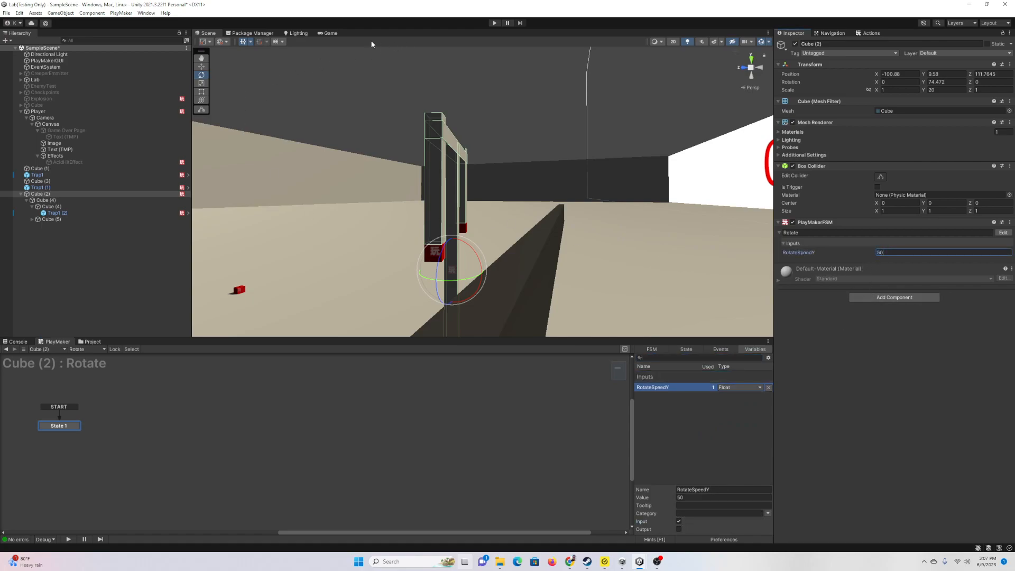
Step: Set Play Unfocused, test the spinning gate with RotateSpeedY at 300, then stop play mode
{"action": "left_click", "coordinate": [331, 33]}
{"action": "left_click", "coordinate": [699, 42]}
{"action": "left_click", "coordinate": [698, 67]}
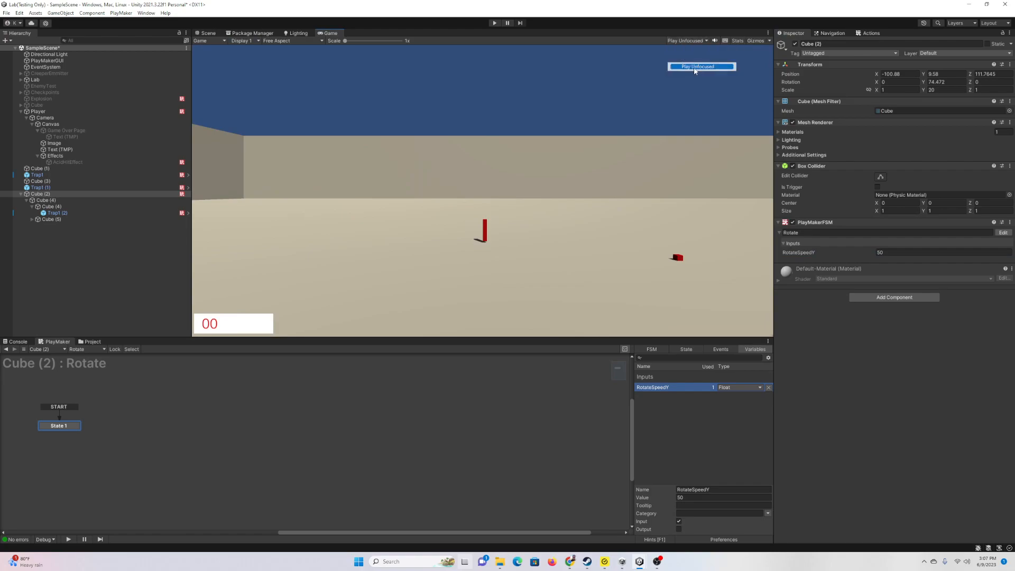
{"action": "left_click", "coordinate": [207, 33]}
{"action": "left_click", "coordinate": [495, 24]}
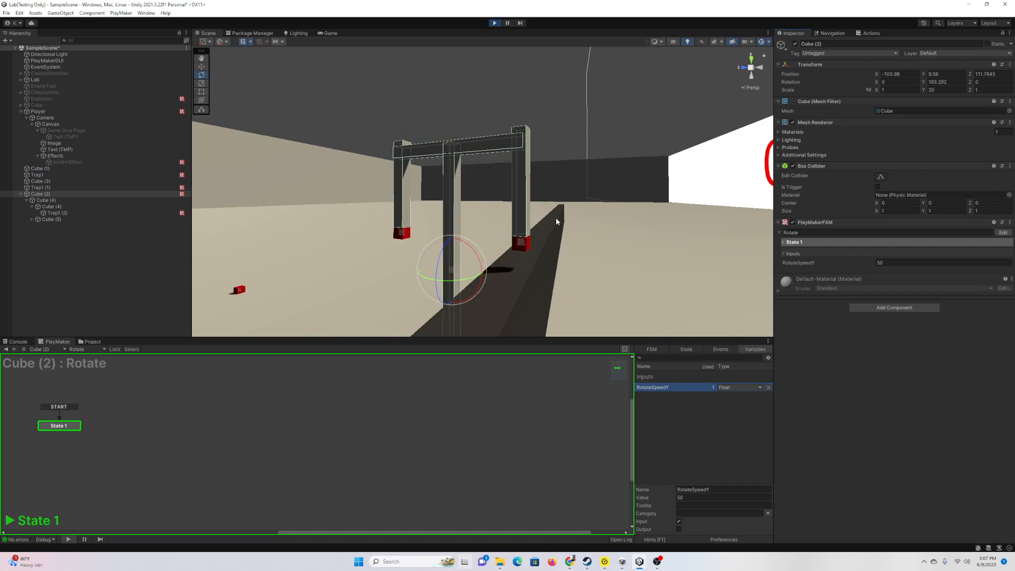
{"action": "left_click", "coordinate": [915, 263]}
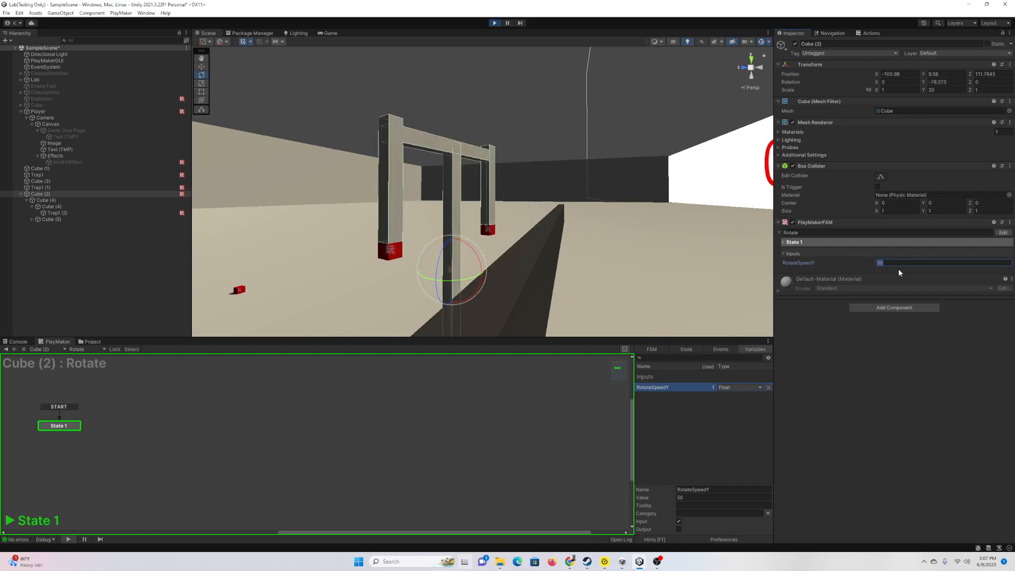
{"action": "type", "text": "300"}
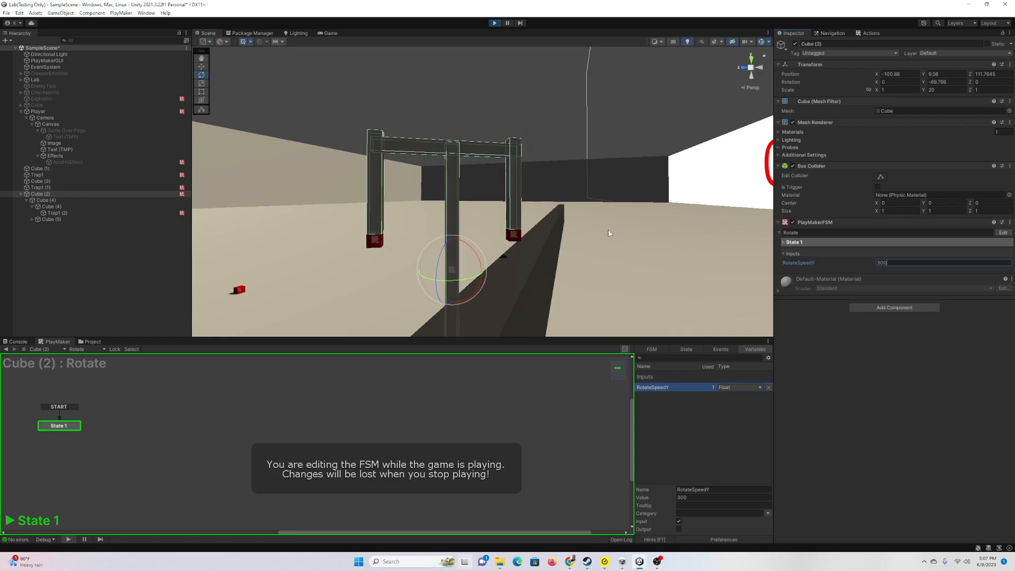
{"action": "left_click", "coordinate": [495, 23]}
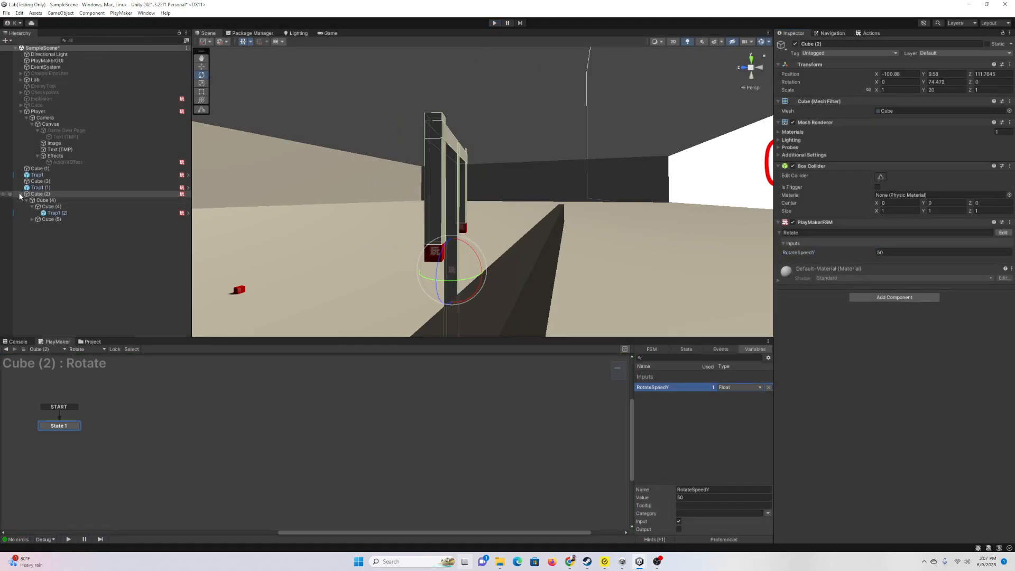
Step: Create a new cube, Cube (4), and move it along X toward the wall
{"action": "left_click", "coordinate": [20, 194]}
{"action": "right_click", "coordinate": [47, 217]}
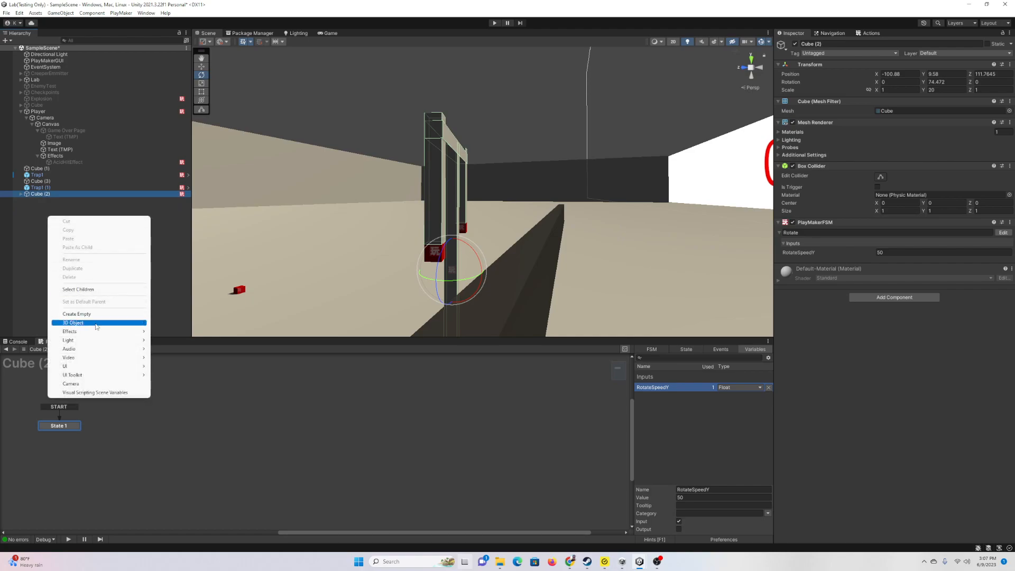
{"action": "mouse_move", "coordinate": [96, 323]}
{"action": "left_click", "coordinate": [169, 323]}
{"action": "right_click_drag", "start_coordinate": [528, 190], "coordinate": [476, 236]}
{"action": "left_click_drag", "start_coordinate": [341, 172], "coordinate": [608, 136]}
{"action": "right_click_drag", "start_coordinate": [608, 137], "coordinate": [561, 129]}
Step: Position Cube (4) along Z and Y so it sits above the wall
{"action": "left_click", "coordinate": [543, 113]}
{"action": "left_click", "coordinate": [560, 114]}
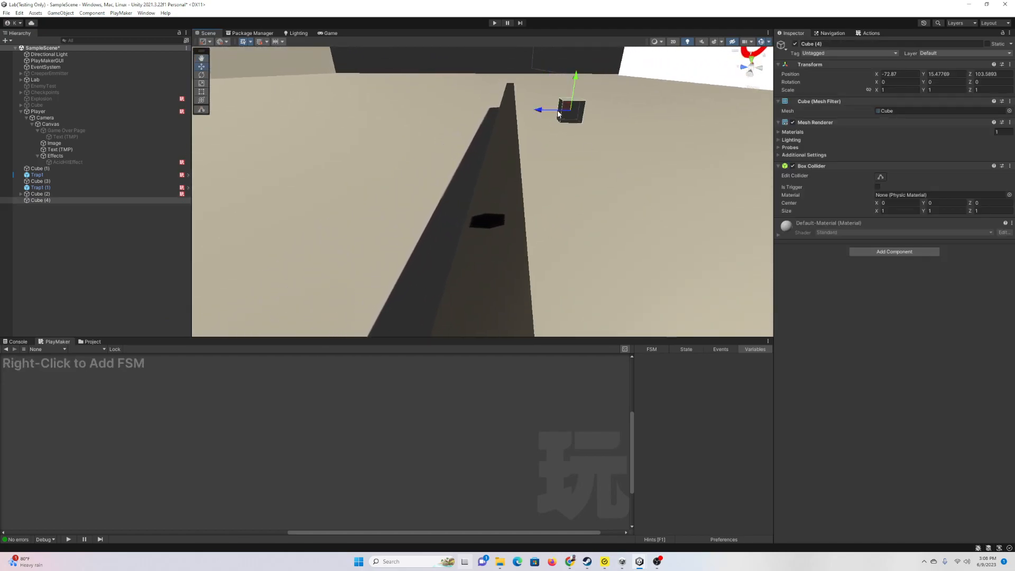
{"action": "left_click_drag", "start_coordinate": [540, 113], "coordinate": [407, 130]}
{"action": "left_click_drag", "start_coordinate": [422, 77], "coordinate": [431, 171]}
{"action": "key", "text": "w"}
{"action": "right_click_drag", "start_coordinate": [431, 174], "coordinate": [483, 171]}
{"action": "key", "text": "d"}
{"action": "key", "text": "s"}
{"action": "left_click_drag", "start_coordinate": [448, 158], "coordinate": [449, 139]}
{"action": "left_click_drag", "start_coordinate": [419, 169], "coordinate": [334, 176]}
{"action": "right_click_drag", "start_coordinate": [506, 198], "coordinate": [484, 188]}
{"action": "key", "text": "s"}
Step: Stretch Cube (4) along Z into a 7.455-long bar and parent Trap1 (1) under it
{"action": "key", "text": "r"}
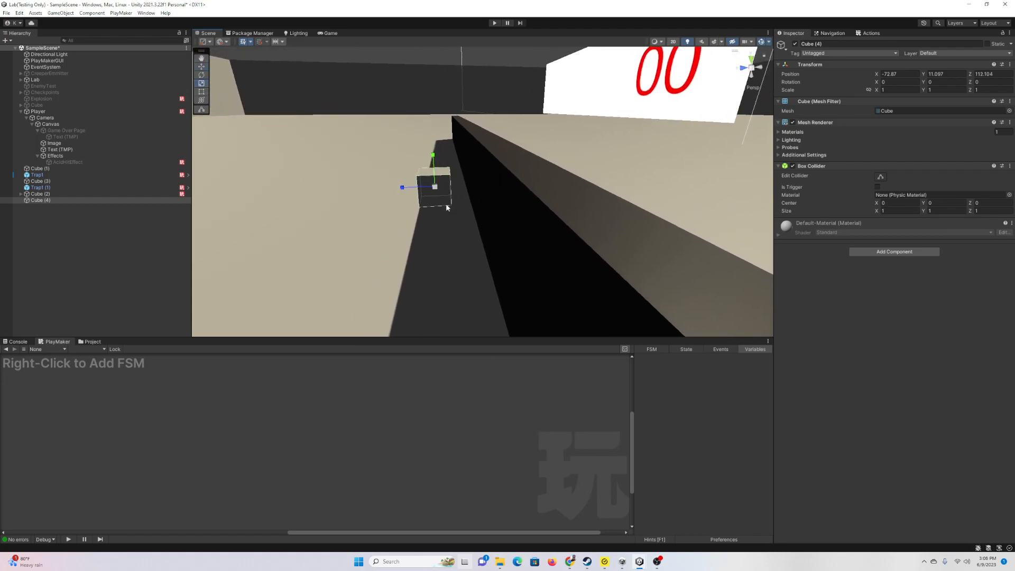
{"action": "left_click_drag", "start_coordinate": [404, 187], "coordinate": [219, 229]}
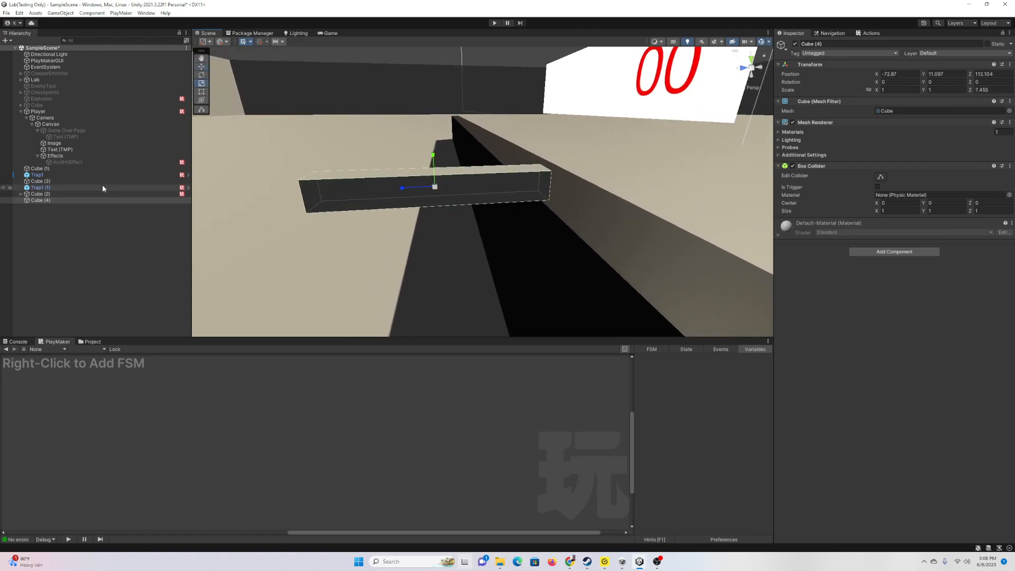
{"action": "left_click_drag", "start_coordinate": [41, 189], "coordinate": [41, 200]}
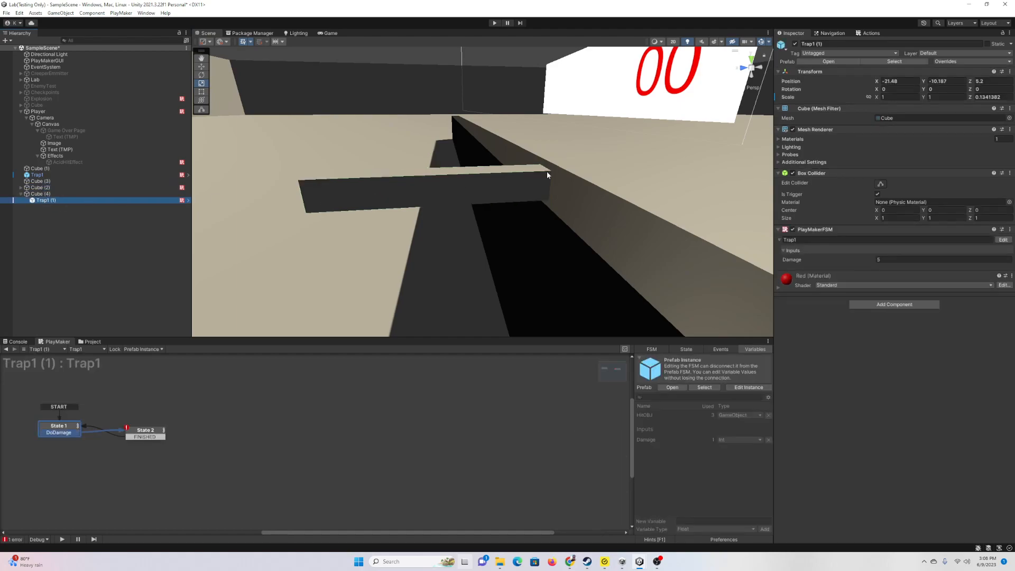
Step: Zero Trap1 (1)'s position and slide it to the tip of the Cube (4) bar
{"action": "left_click", "coordinate": [899, 81]}
{"action": "type", "text": "0"}
{"action": "left_click", "coordinate": [954, 81]}
{"action": "key", "text": "BackSpace"}
{"action": "key", "text": "BackSpace"}
{"action": "key", "text": "BackSpace"}
{"action": "type", "text": "0"}
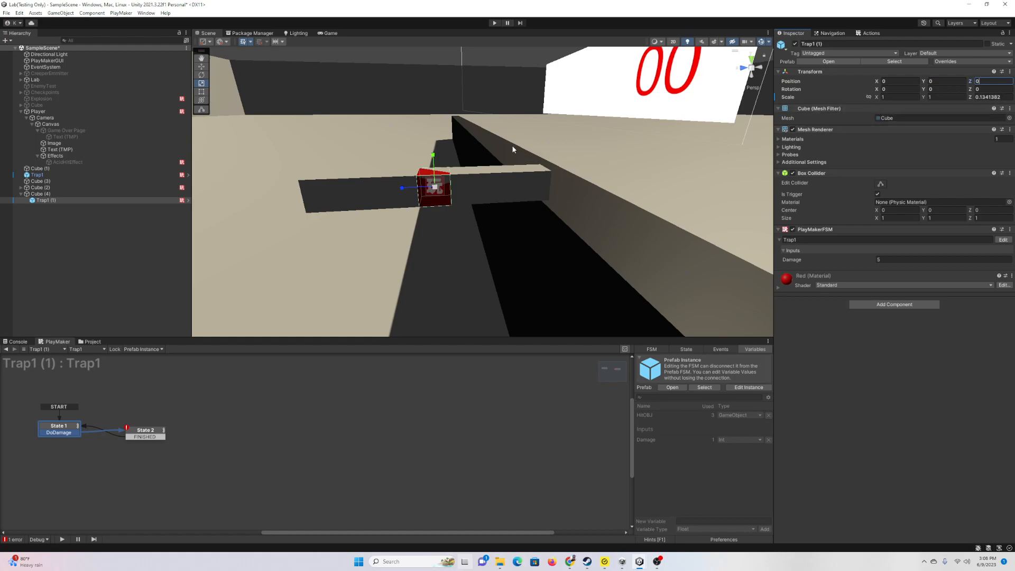
{"action": "left_click", "coordinate": [202, 66]}
{"action": "left_click_drag", "start_coordinate": [412, 188], "coordinate": [528, 194]}
{"action": "key", "text": "d"}
{"action": "right_click_drag", "start_coordinate": [565, 226], "coordinate": [301, 216]}
Step: Shift the Cube (4) bar along Z to 113.82 so its trap end meets the wall
{"action": "left_click", "coordinate": [52, 194]}
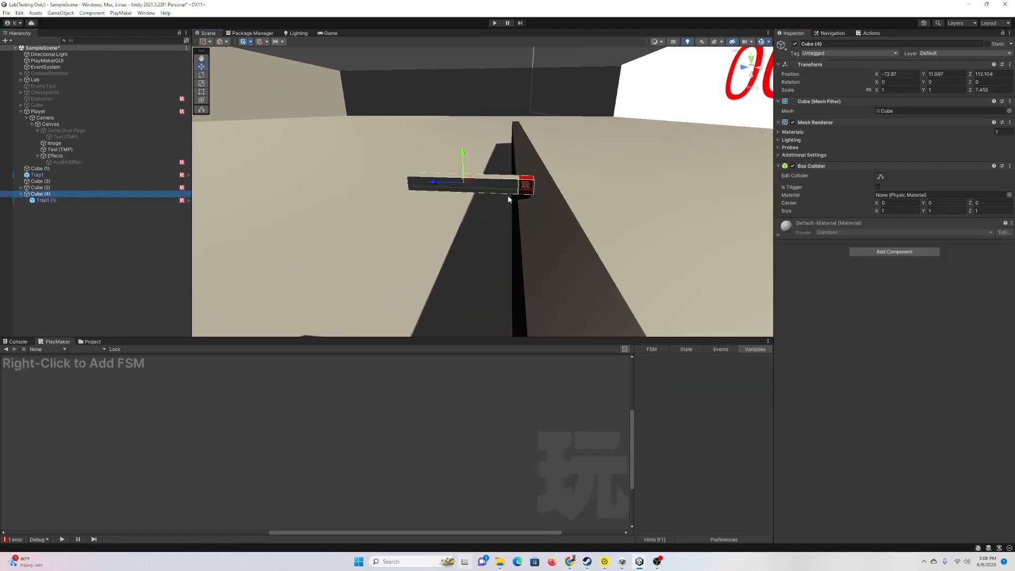
{"action": "left_click_drag", "start_coordinate": [434, 185], "coordinate": [406, 193]}
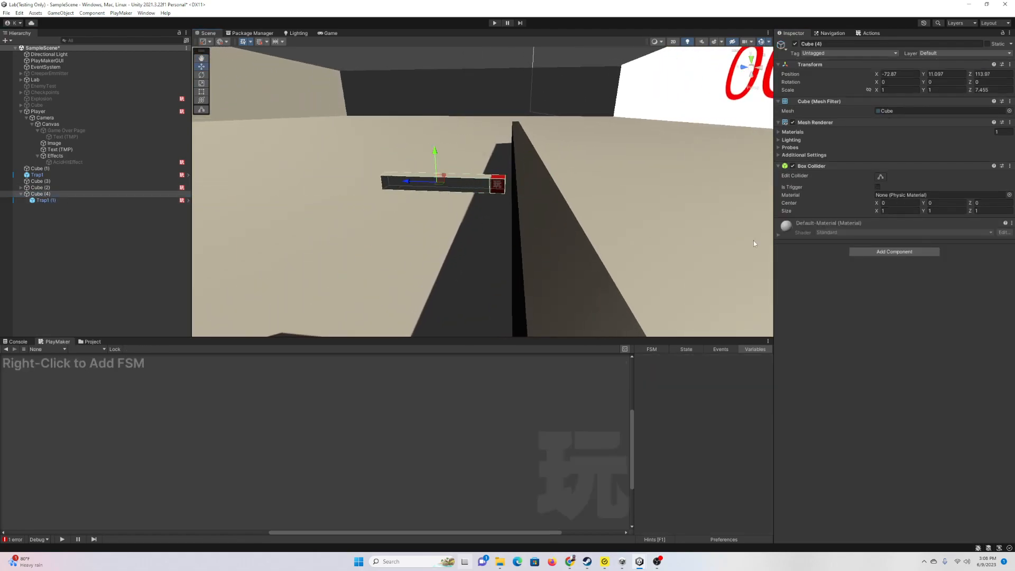
{"action": "right_click_drag", "start_coordinate": [489, 183], "coordinate": [460, 187]}
{"action": "key", "text": "w"}
{"action": "mouse_move", "coordinate": [429, 235]}
{"action": "left_mouse_down"}
{"action": "mouse_move", "coordinate": [367, 223]}
{"action": "mouse_move", "coordinate": [450, 237]}
{"action": "mouse_move", "coordinate": [376, 223]}
{"action": "mouse_move", "coordinate": [437, 236]}
{"action": "left_mouse_up"}
{"action": "right_click_drag", "start_coordinate": [435, 225], "coordinate": [358, 210]}
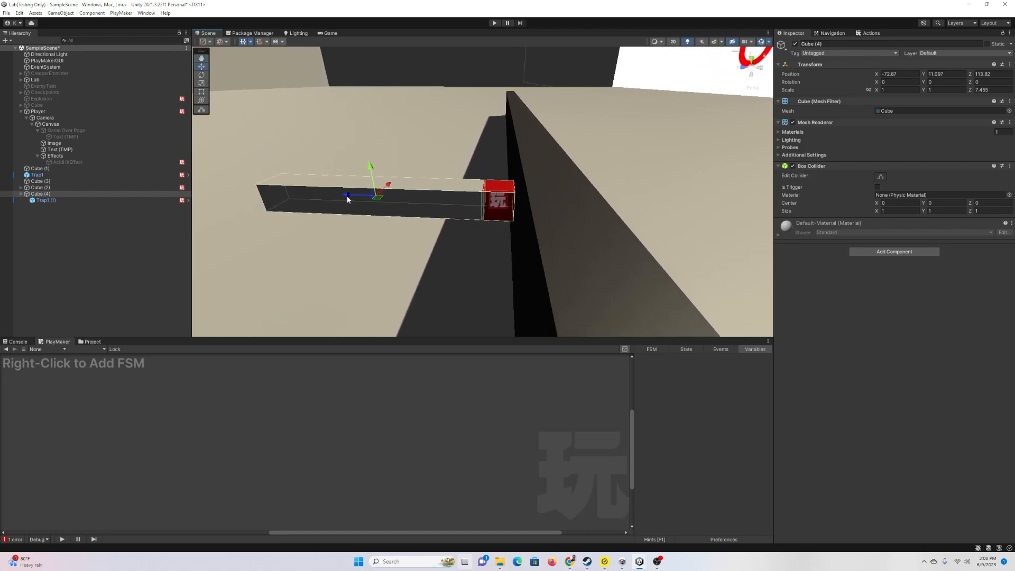
{"action": "left_click_drag", "start_coordinate": [347, 196], "coordinate": [354, 199]}
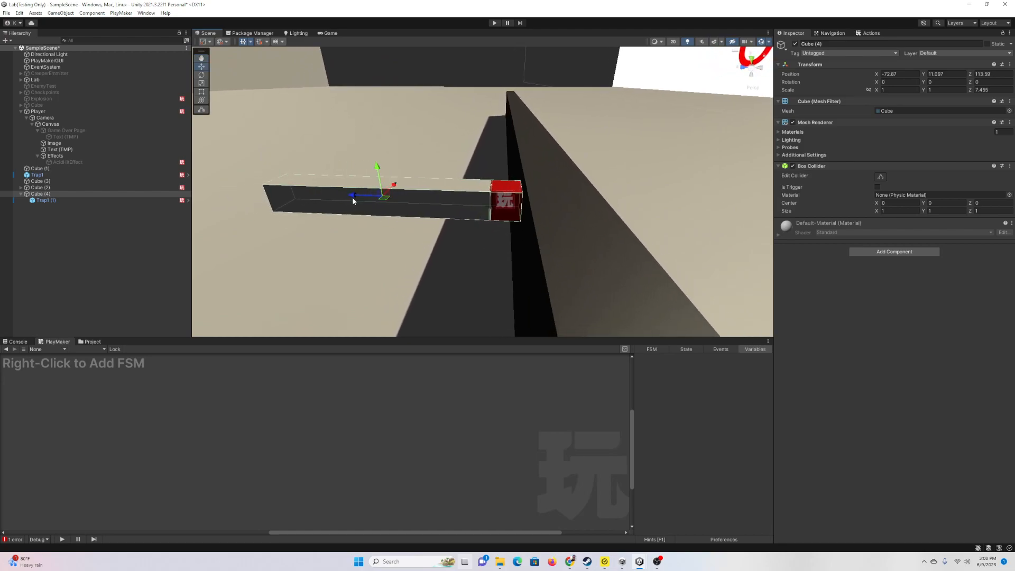
Step: Add a PlayMakerFSM component named SpearFSM to Cube (4)
{"action": "left_click", "coordinate": [862, 252]}
{"action": "left_click", "coordinate": [884, 279]}
{"action": "left_click", "coordinate": [806, 233]}
{"action": "type", "text": "SpearFSM"}
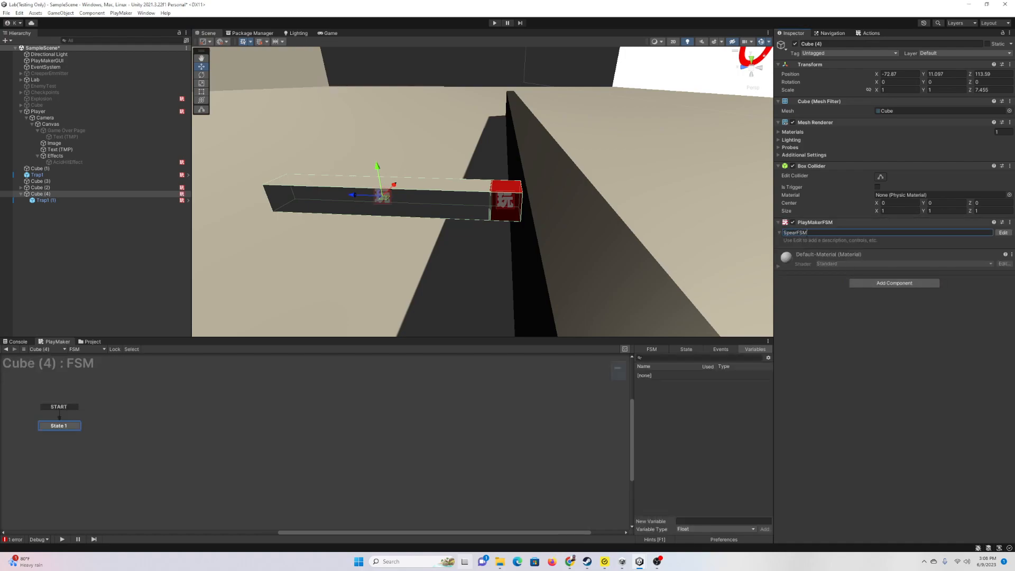
{"action": "key", "text": "Return"}
{"action": "left_click", "coordinate": [769, 475]}
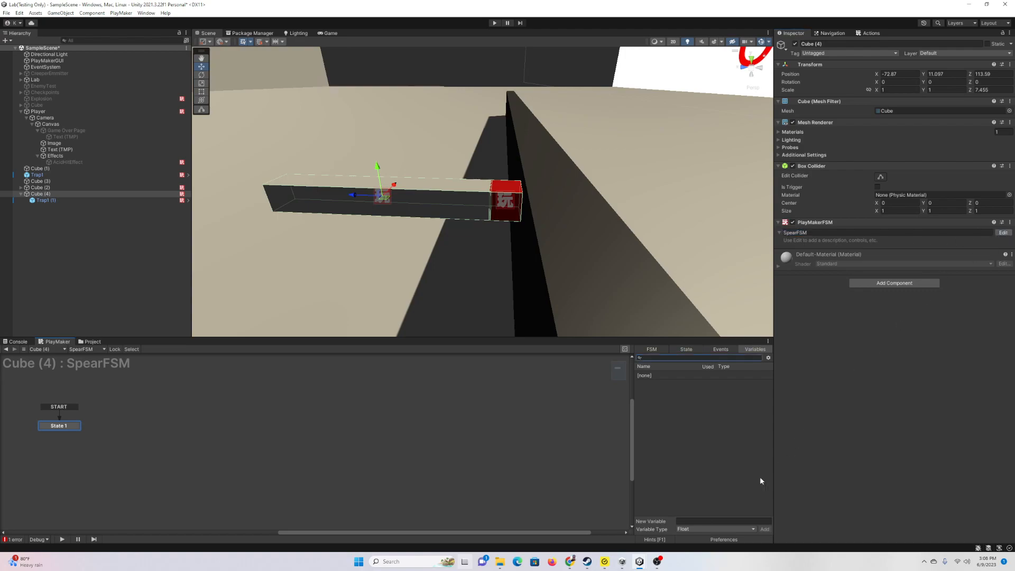
Step: Add a Translate action to State 1 that moves the spear at -5 on Z
{"action": "left_click", "coordinate": [696, 351]}
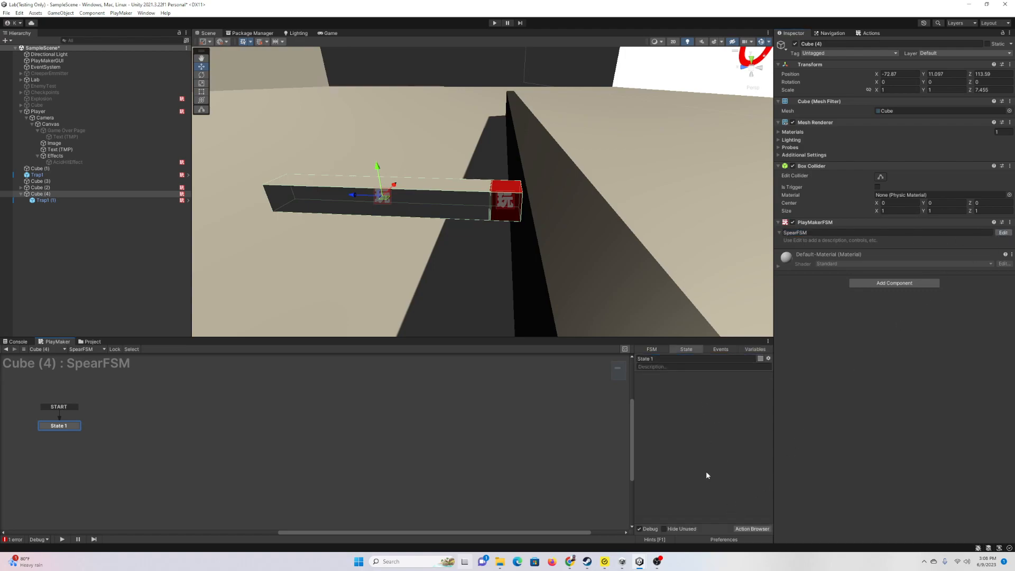
{"action": "left_click", "coordinate": [752, 529]}
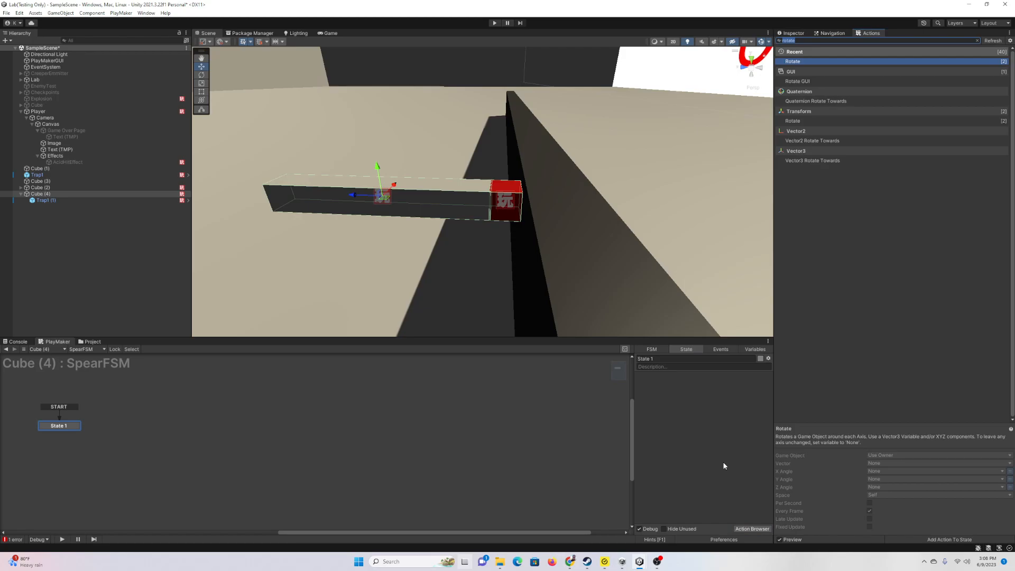
{"action": "type", "text": "transla"}
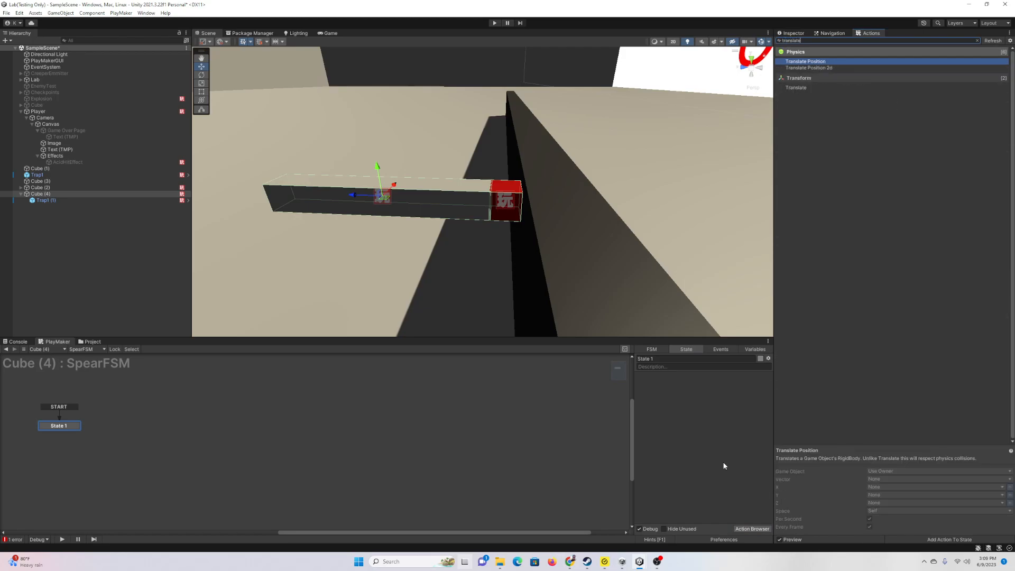
{"action": "key", "text": "Down"}
{"action": "key", "text": "Down"}
{"action": "key", "text": "Return"}
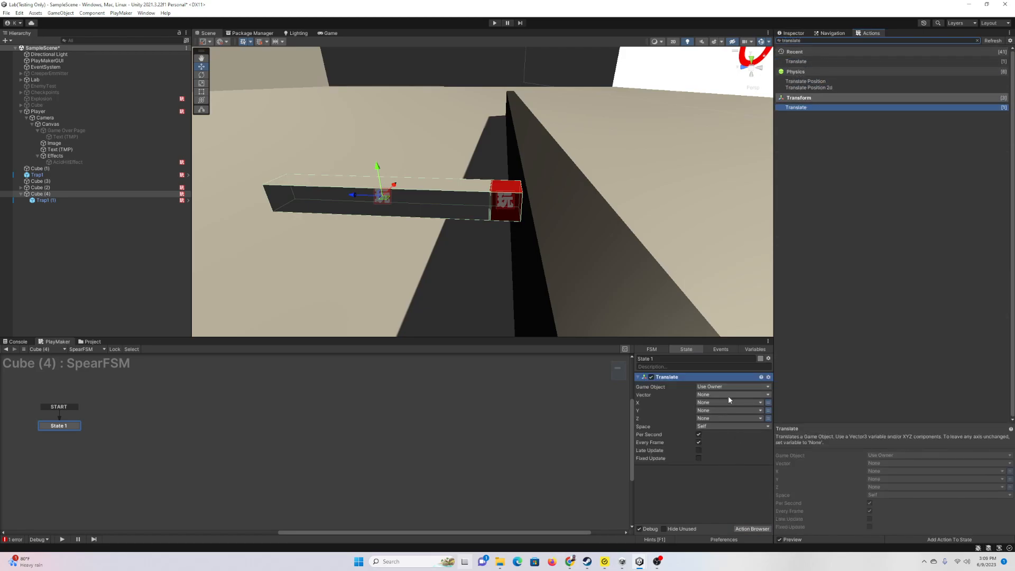
{"action": "left_click", "coordinate": [768, 418]}
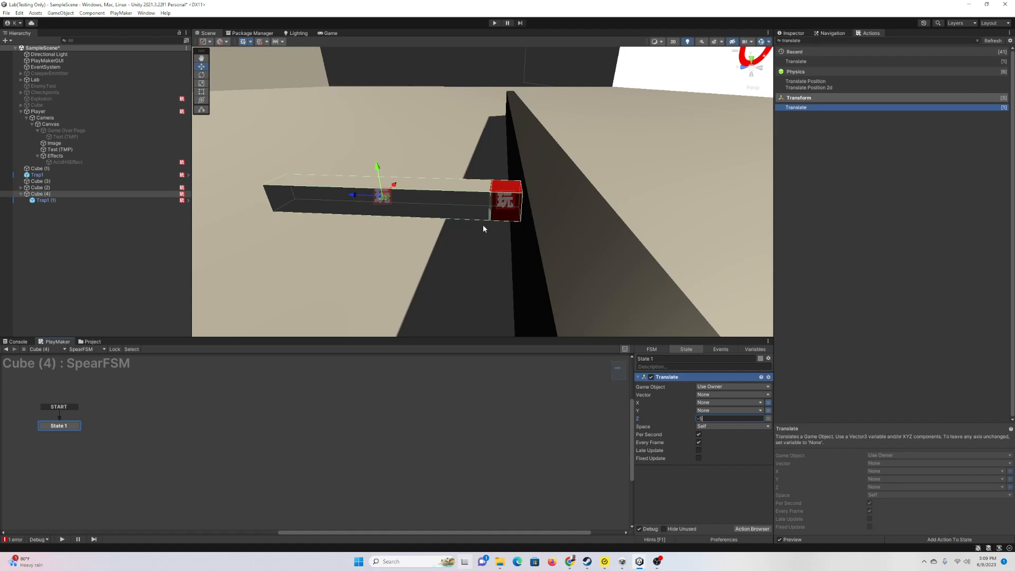
Step: Add a 5-second Wait action and place it below Translate
{"action": "left_click", "coordinate": [741, 529]}
{"action": "type", "text": "wait"}
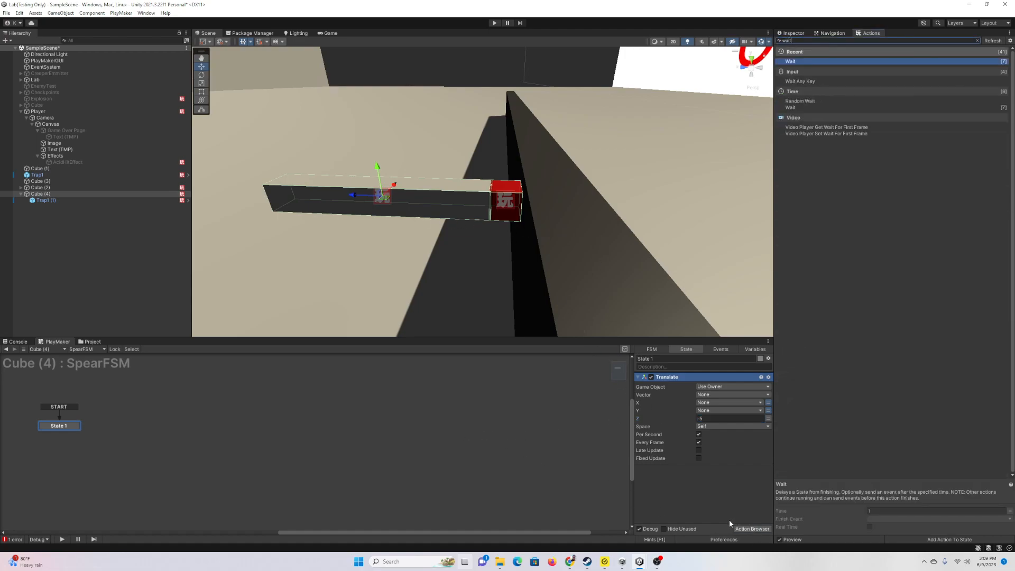
{"action": "key", "text": "Return"}
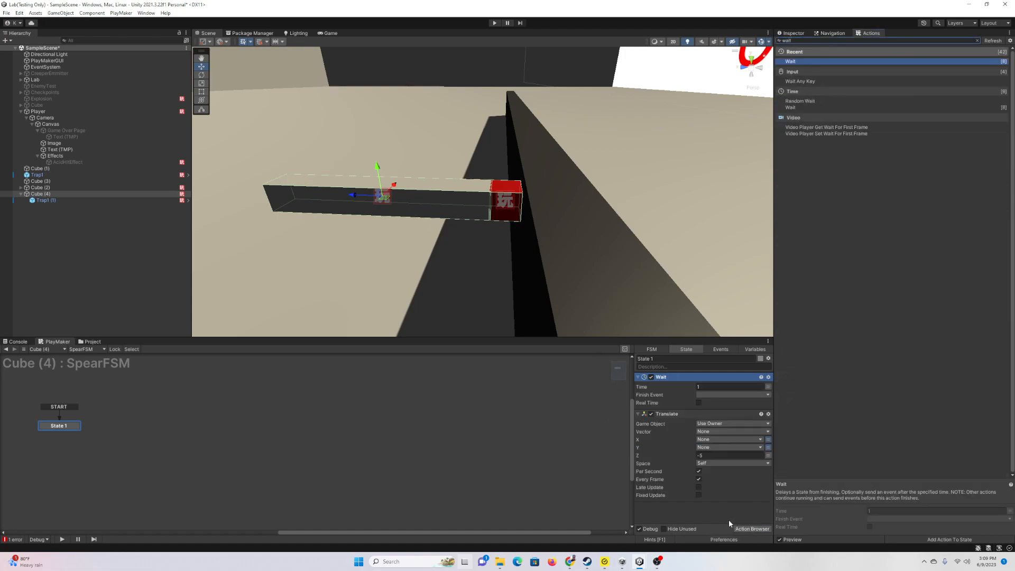
{"action": "left_click", "coordinate": [706, 389]}
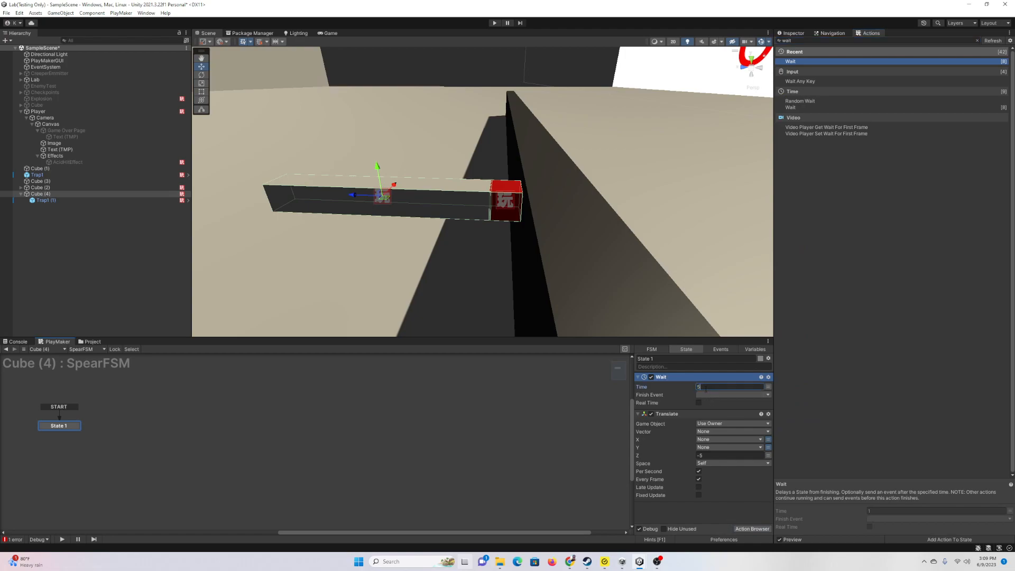
{"action": "type", "text": "5"}
{"action": "left_click_drag", "start_coordinate": [686, 376], "coordinate": [673, 420]}
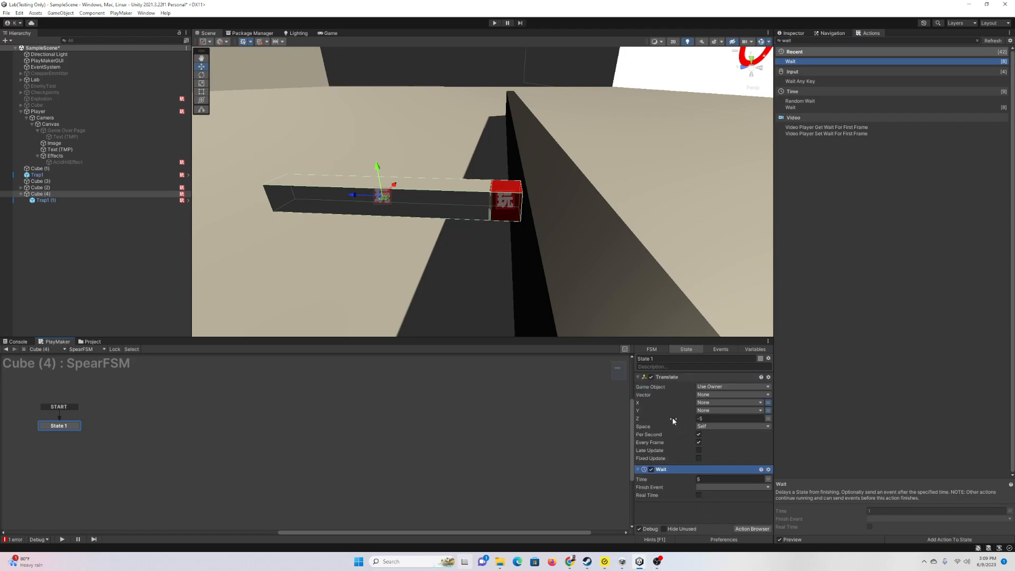
Step: Give State 1 a FINISHED transition leading to a new State 2
{"action": "left_click", "coordinate": [639, 377]}
{"action": "left_click", "coordinate": [713, 403]}
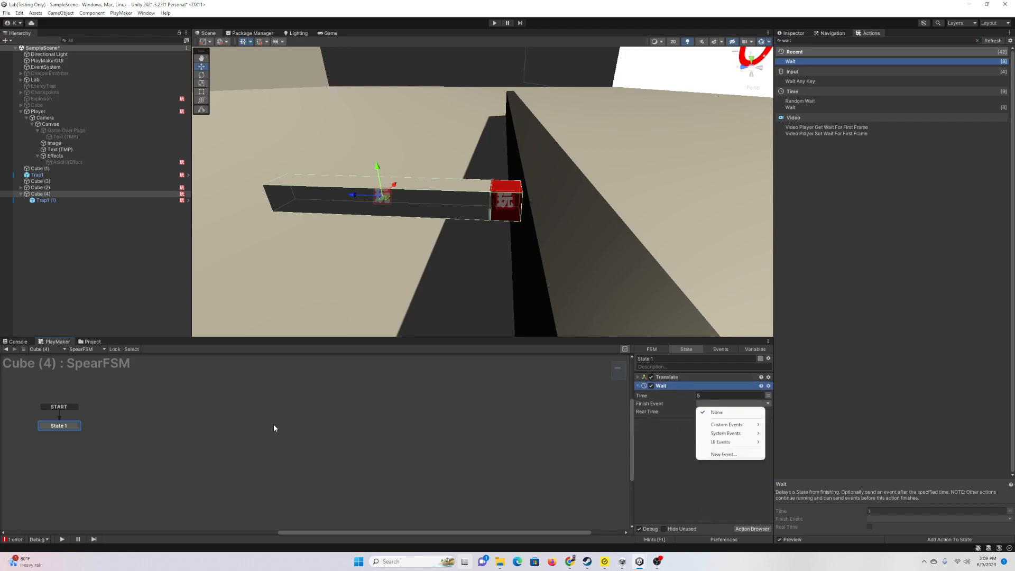
{"action": "right_click", "coordinate": [73, 428]}
{"action": "mouse_move", "coordinate": [119, 431]}
{"action": "left_click", "coordinate": [193, 431]}
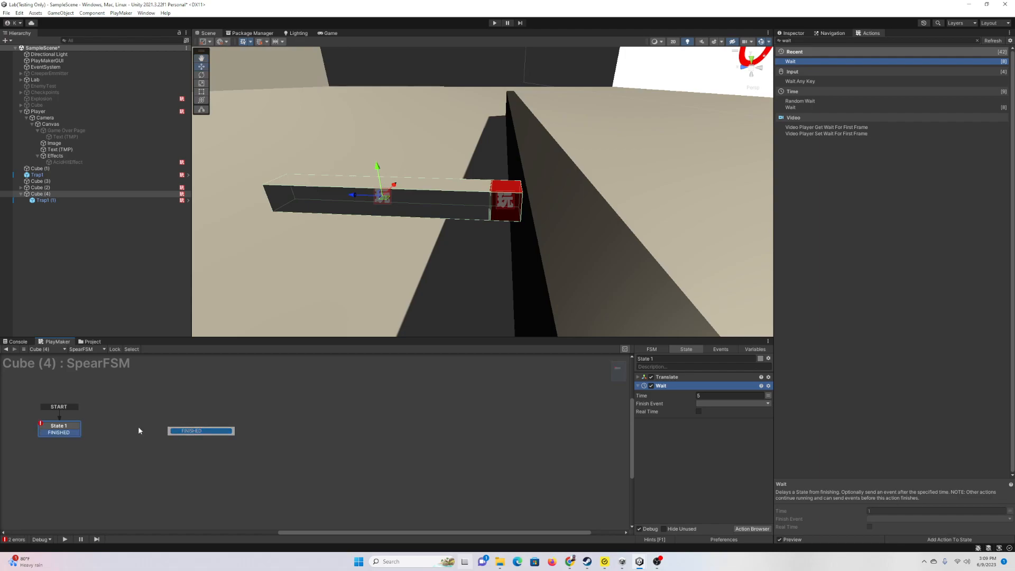
{"action": "left_click_drag", "start_coordinate": [75, 433], "coordinate": [179, 430]}
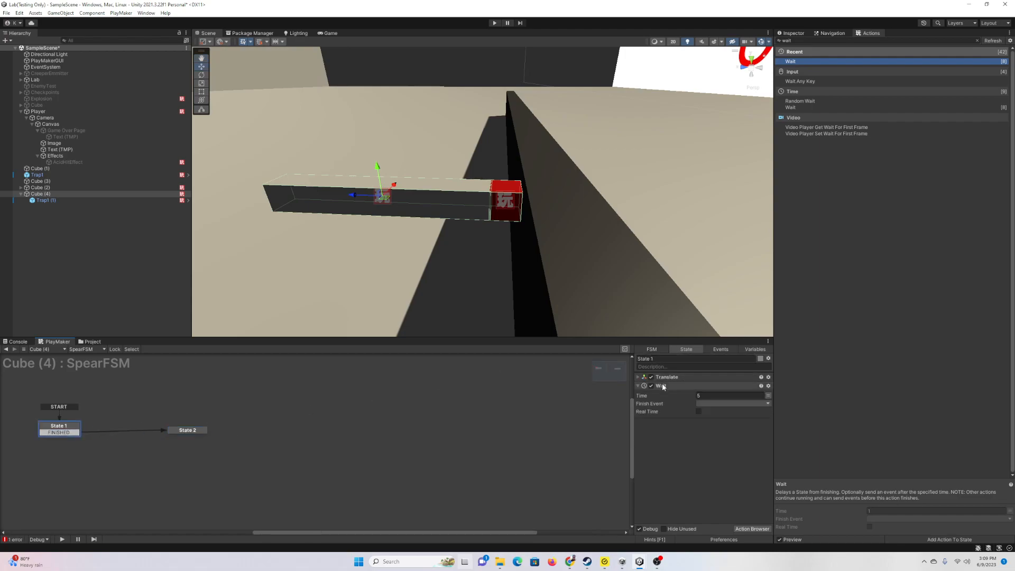
Step: Paste the Translate and Wait actions into State 2 with Z set to 5
{"action": "left_click", "coordinate": [638, 378]}
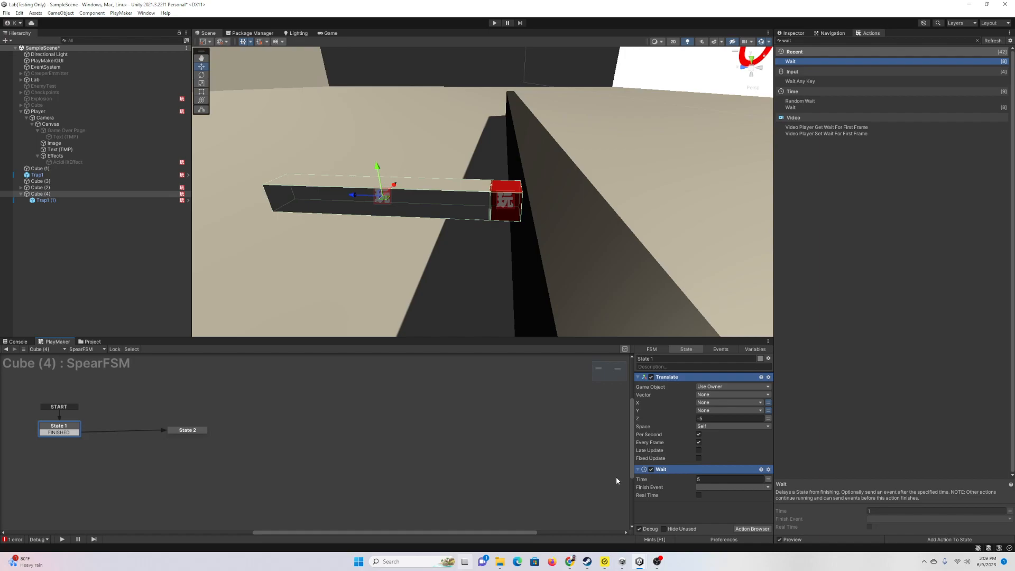
{"action": "left_click", "coordinate": [195, 431]}
{"action": "key", "text": "ctrl+v"}
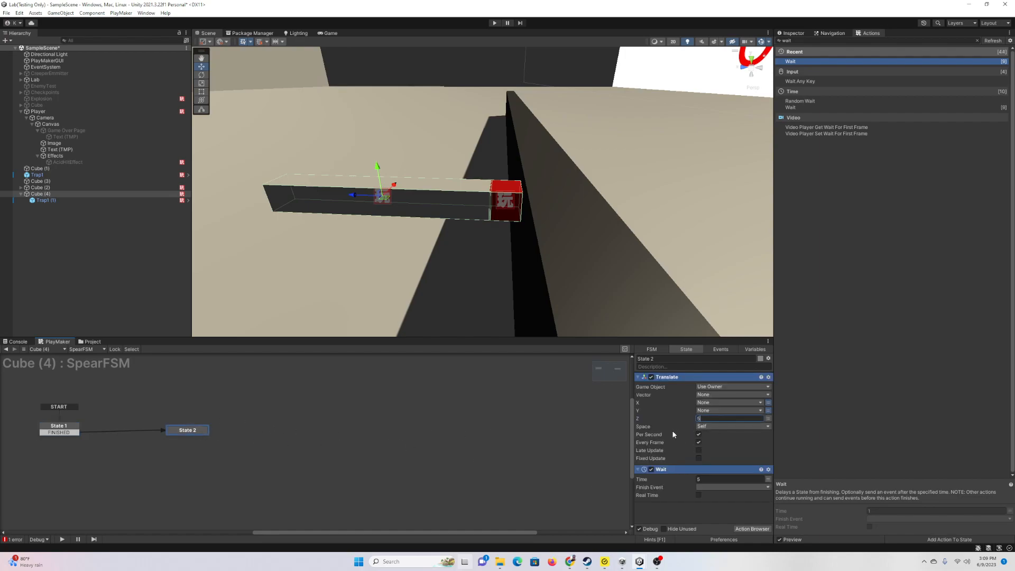
{"action": "left_click", "coordinate": [705, 505]}
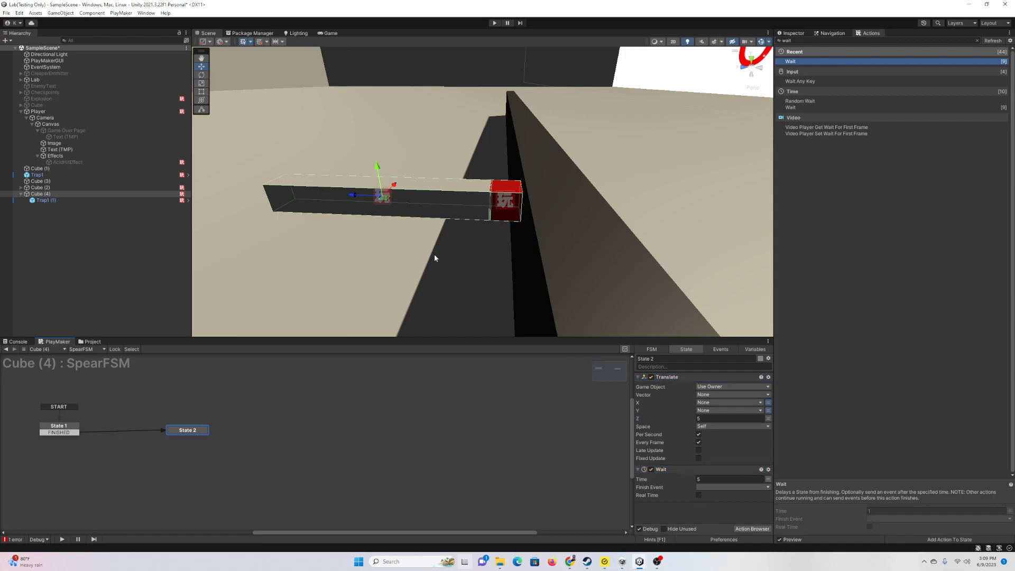
Step: Play-test the scene to watch the spear move, then stop
{"action": "right_click_drag", "start_coordinate": [480, 181], "coordinate": [492, 158]}
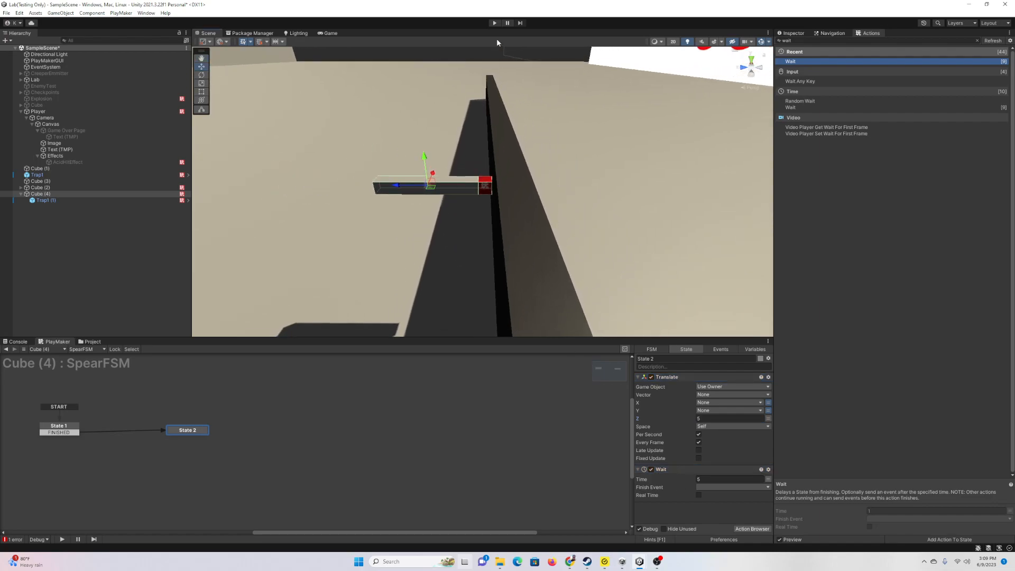
{"action": "left_click", "coordinate": [495, 23]}
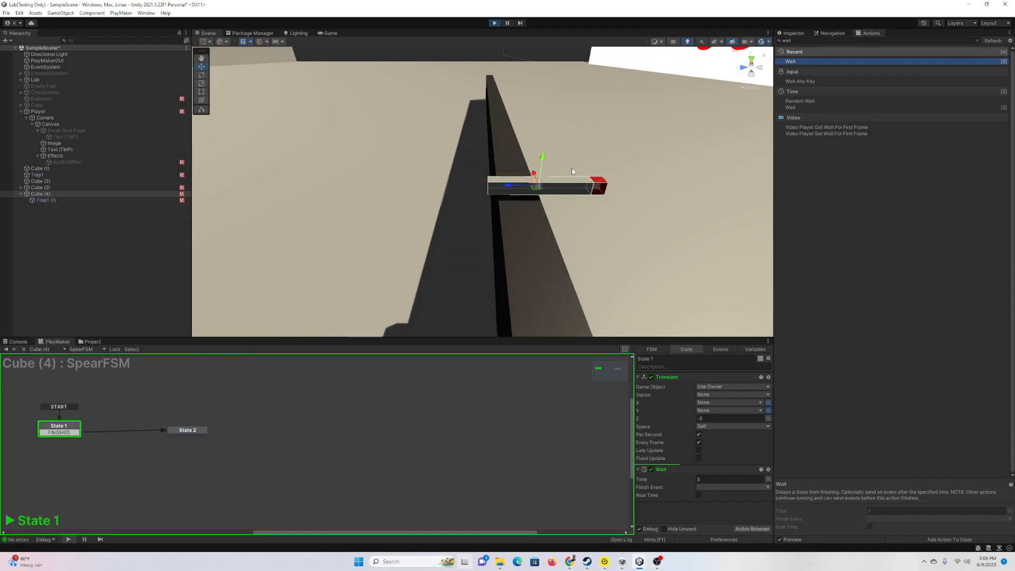
{"action": "right_click_drag", "start_coordinate": [572, 171], "coordinate": [655, 219]}
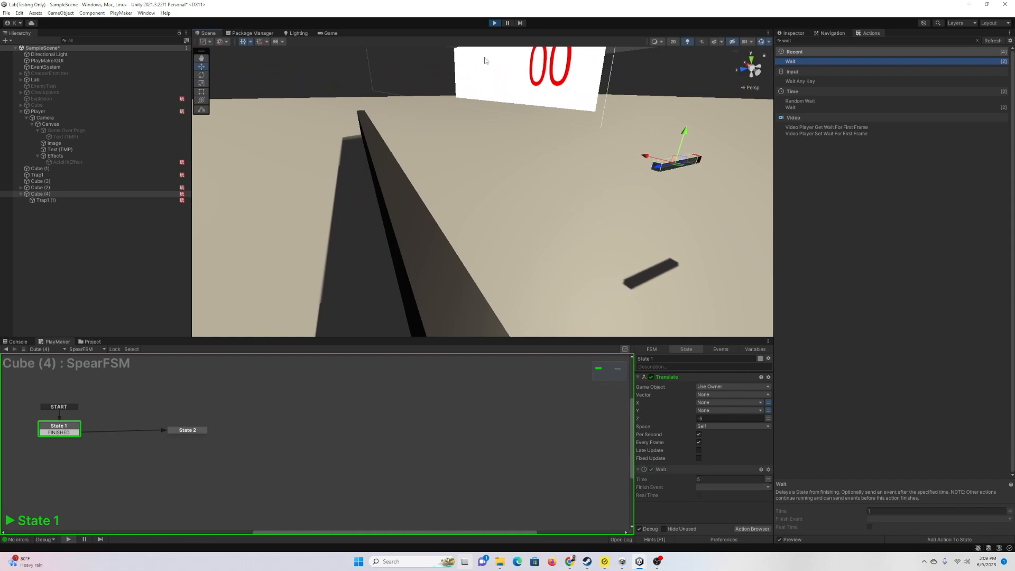
{"action": "key", "text": "ctrl+p"}
Step: Add a FINISHED transition from State 2 back to State 1
{"action": "right_click", "coordinate": [180, 430]}
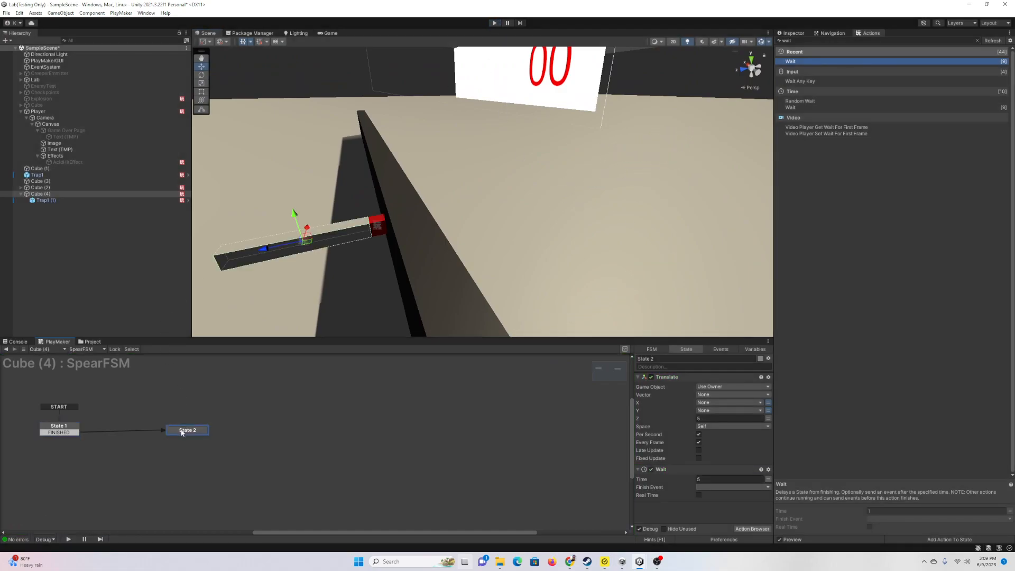
{"action": "mouse_move", "coordinate": [257, 435]}
{"action": "left_click", "coordinate": [300, 435]}
Step: Set both states' Waits to 1 second, each finishing with the FINISHED event
{"action": "left_click", "coordinate": [68, 429]}
{"action": "left_click", "coordinate": [731, 487]}
{"action": "left_click", "coordinate": [730, 484]}
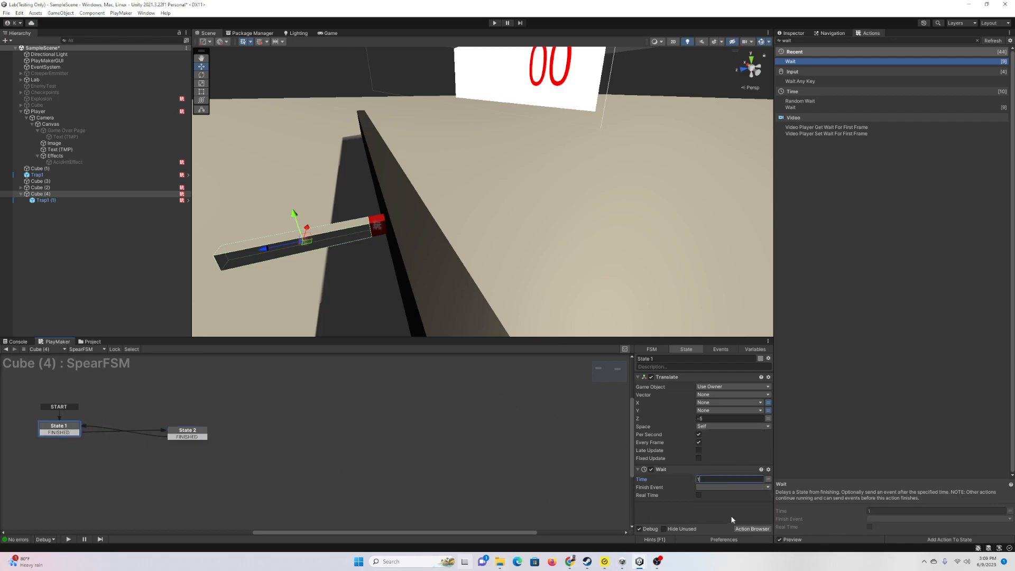
{"action": "left_click", "coordinate": [731, 487]}
{"action": "left_click", "coordinate": [188, 433]}
{"action": "left_click", "coordinate": [713, 487]}
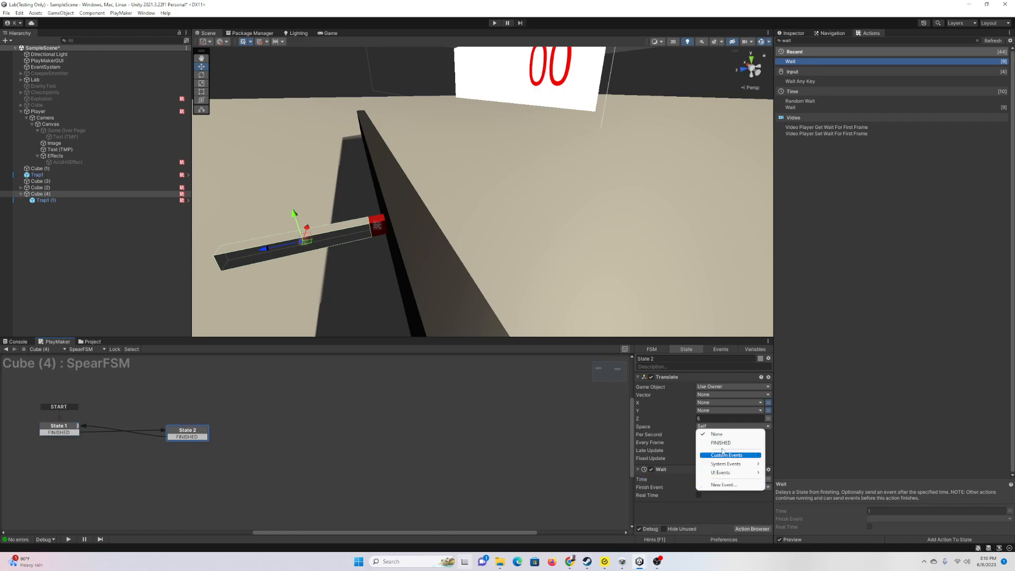
{"action": "left_click", "coordinate": [711, 440]}
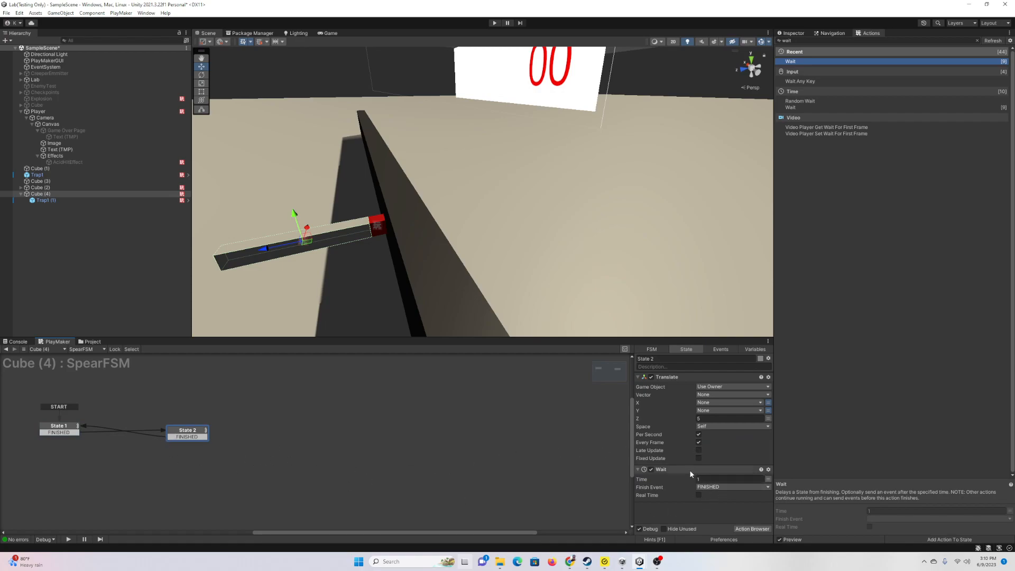
Step: Play-test the looping spear, stop, and return to the Inspector
{"action": "left_click", "coordinate": [495, 23]}
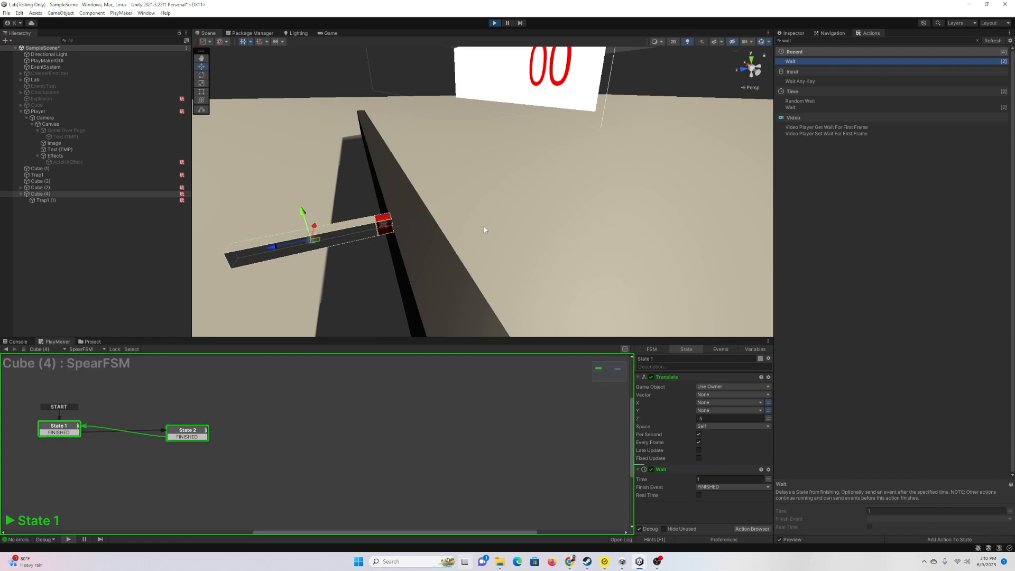
{"action": "right_click_drag", "start_coordinate": [526, 240], "coordinate": [490, 212]}
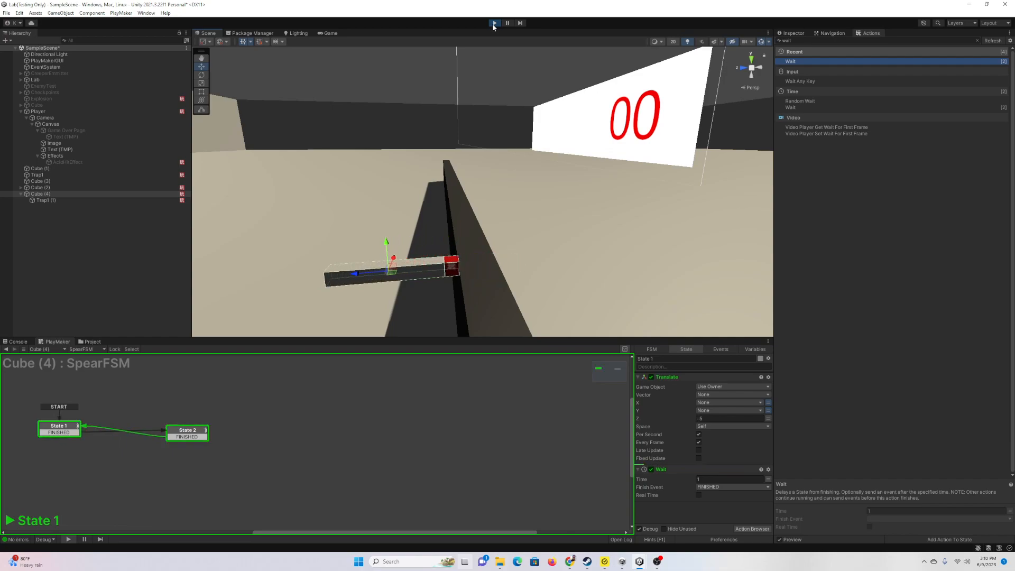
{"action": "right_click_drag", "start_coordinate": [569, 134], "coordinate": [536, 150]}
{"action": "key", "text": "ctrl+p"}
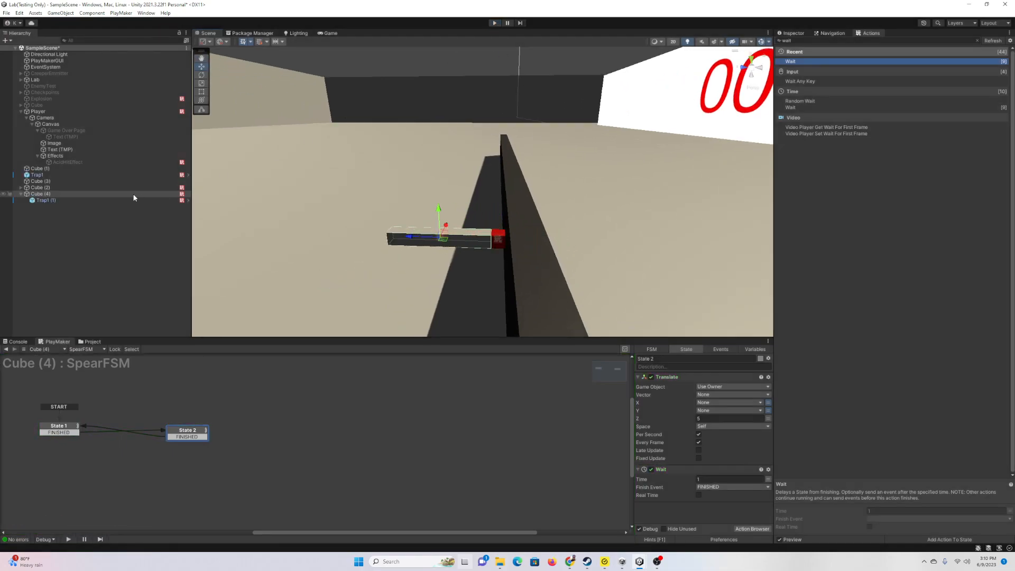
{"action": "left_click", "coordinate": [793, 33]}
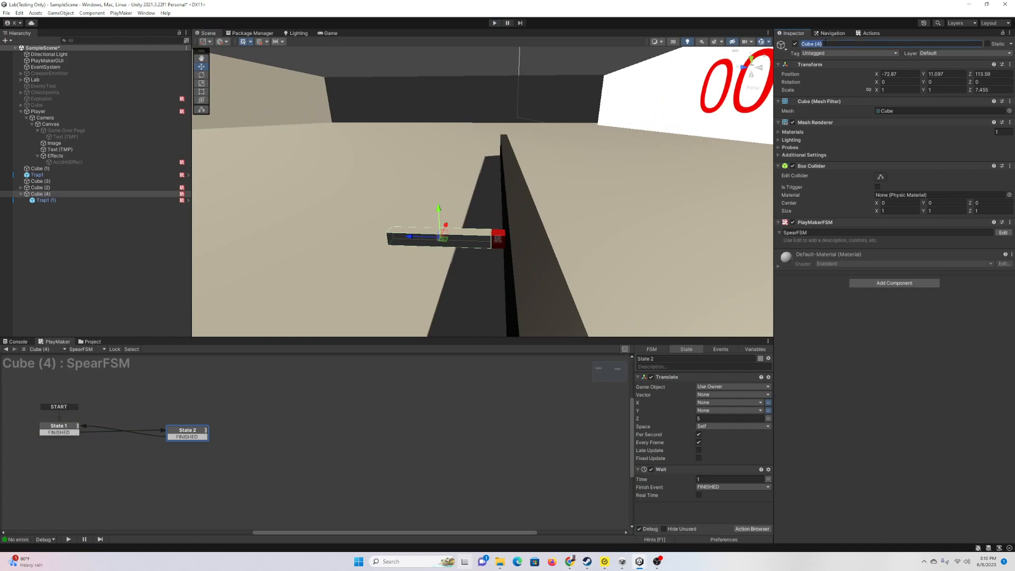
Step: Rename Cube (4) to SpearTrap and save it as a prefab in Materials
{"action": "key", "text": "Return"}
{"action": "left_click", "coordinate": [93, 342]}
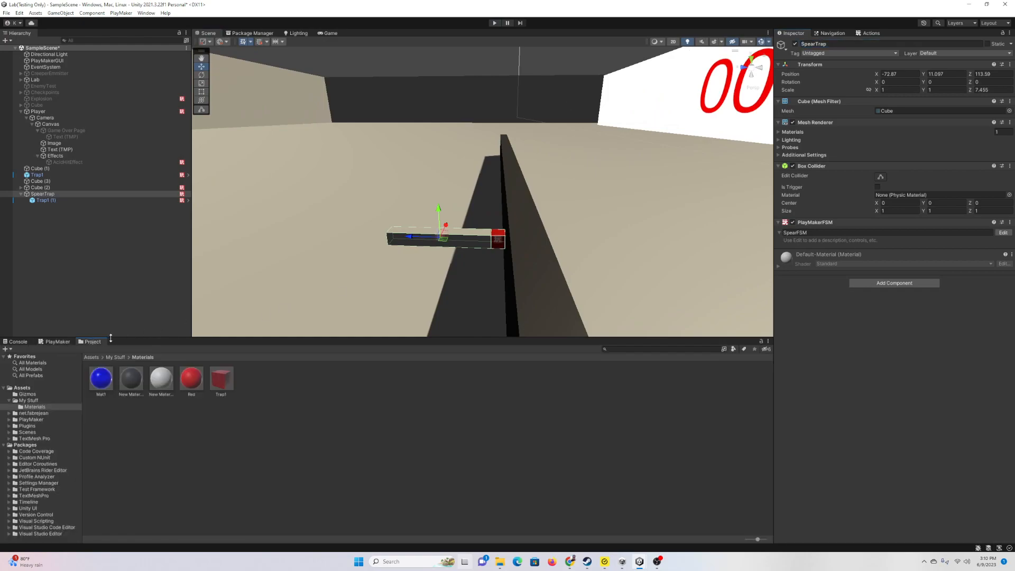
{"action": "left_click_drag", "start_coordinate": [43, 194], "coordinate": [280, 418]}
Step: Duplicate SpearTrap and space the copies along the wall
{"action": "left_click", "coordinate": [49, 194]}
{"action": "mouse_move", "coordinate": [483, 205]}
{"action": "right_mouse_down"}
{"action": "mouse_move", "coordinate": [495, 208]}
{"action": "mouse_move", "coordinate": [323, 220]}
{"action": "mouse_move", "coordinate": [485, 185]}
{"action": "right_mouse_up"}
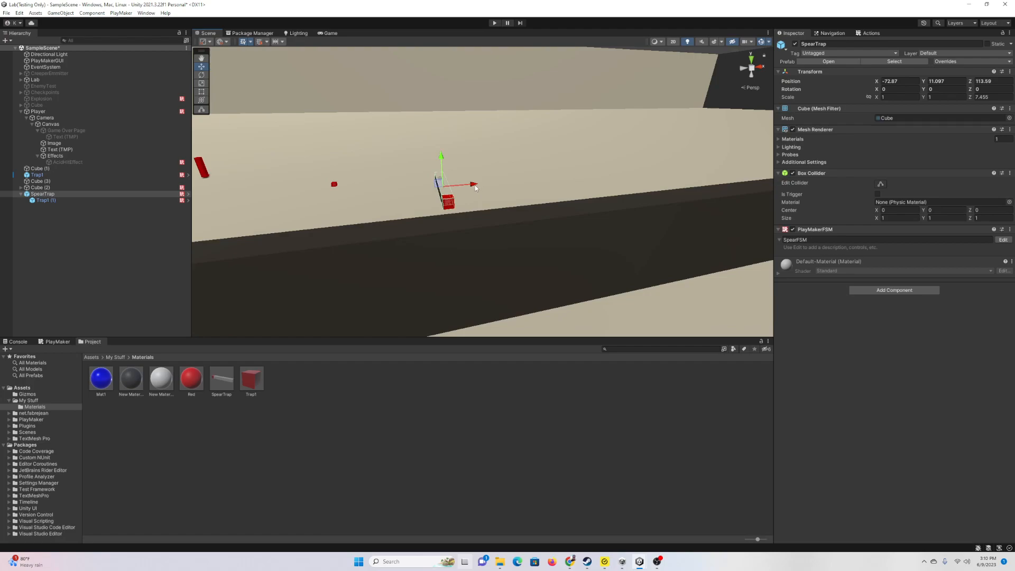
{"action": "key", "text": "ctrl+d"}
{"action": "left_click_drag", "start_coordinate": [475, 187], "coordinate": [677, 167]}
{"action": "key", "text": "ctrl+d"}
{"action": "key", "text": "ctrl+d"}
{"action": "key", "text": "ctrl+d"}
Step: Play-test the spear row, then open the SpearTrap prefab for editing
{"action": "left_click", "coordinate": [494, 23]}
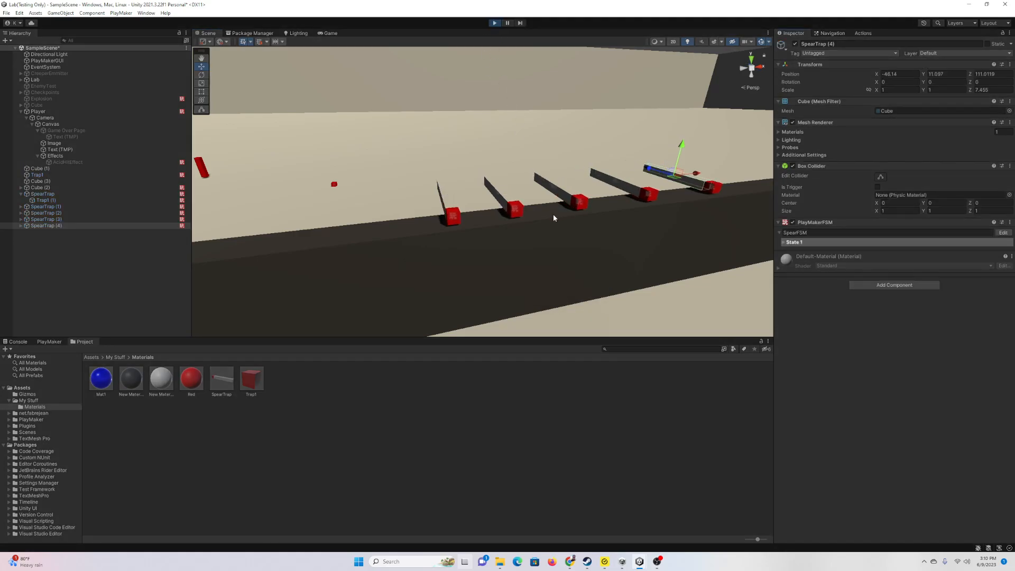
{"action": "left_click", "coordinate": [495, 24]}
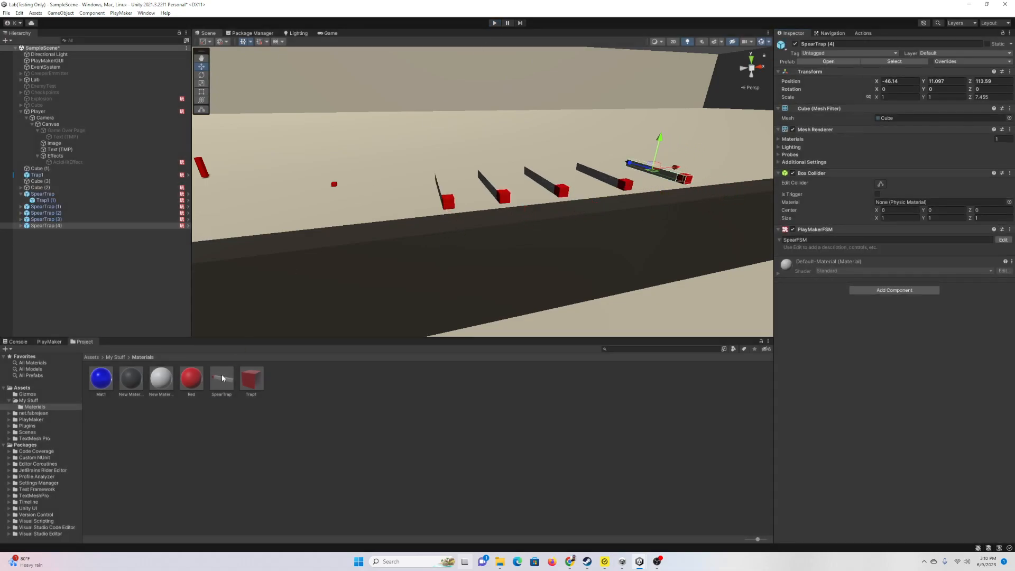
{"action": "double_click", "coordinate": [222, 377]}
Step: Bind State 1's Wait time to a new Float input variable Delay (1), then leave prefab mode
{"action": "left_click", "coordinate": [1002, 233]}
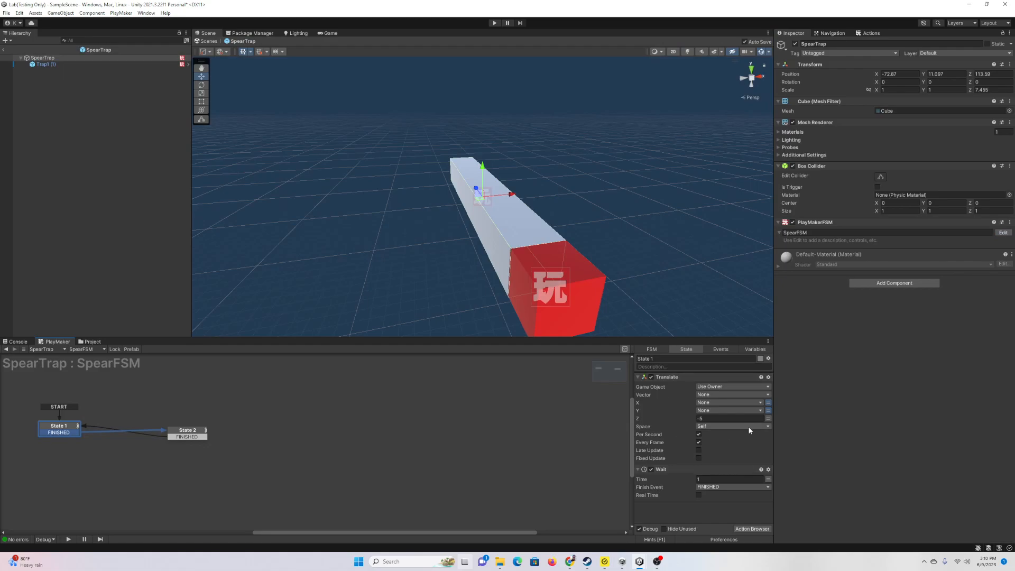
{"action": "left_click", "coordinate": [768, 479]}
{"action": "left_click", "coordinate": [741, 479]}
{"action": "left_click", "coordinate": [734, 499]}
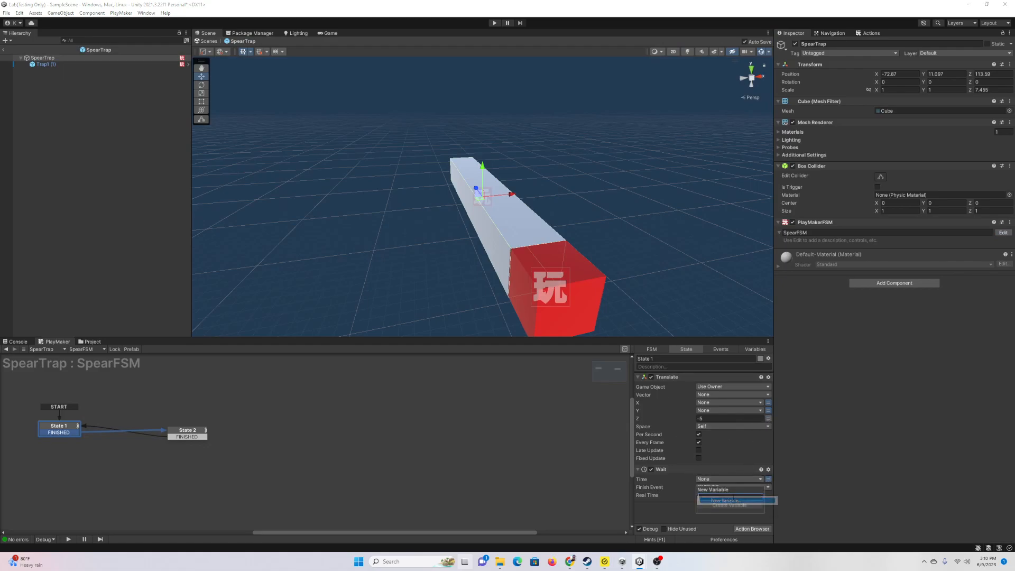
{"action": "type", "text": "Delay"}
{"action": "key", "text": "Return"}
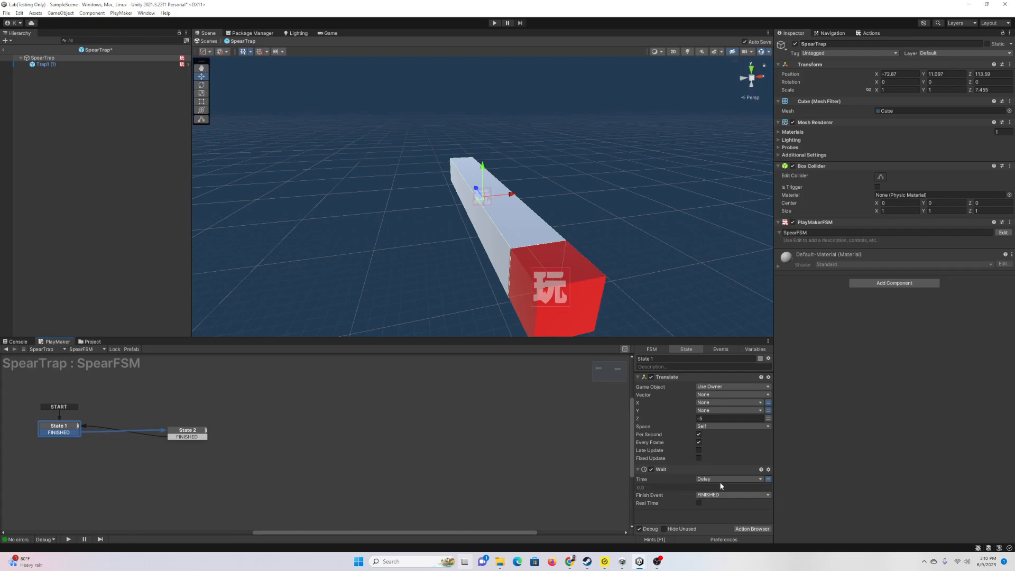
{"action": "left_click", "coordinate": [755, 349]}
{"action": "left_click", "coordinate": [678, 373]}
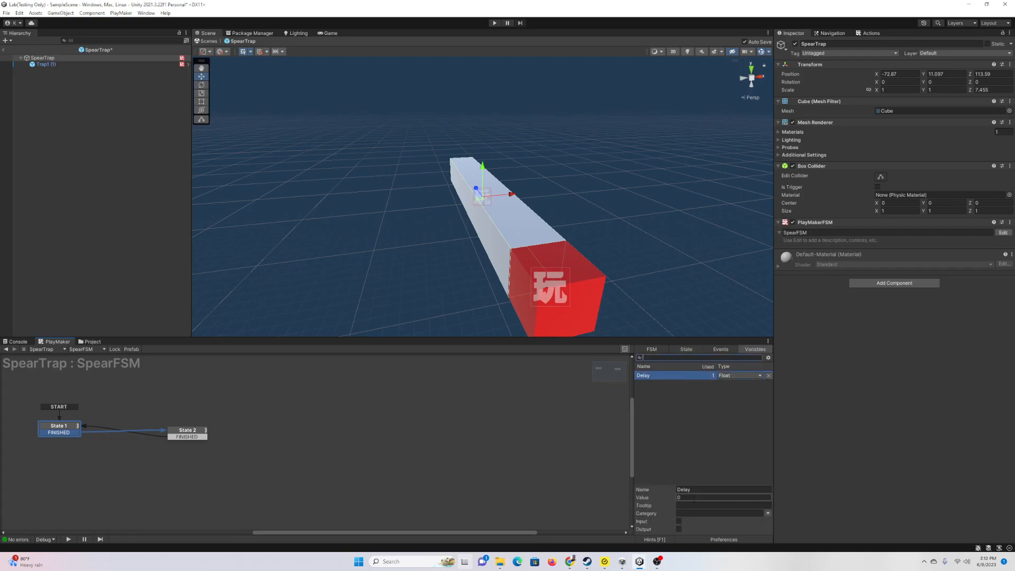
{"action": "left_click", "coordinate": [679, 522]}
{"action": "left_click", "coordinate": [687, 498]}
{"action": "left_click", "coordinate": [4, 49]}
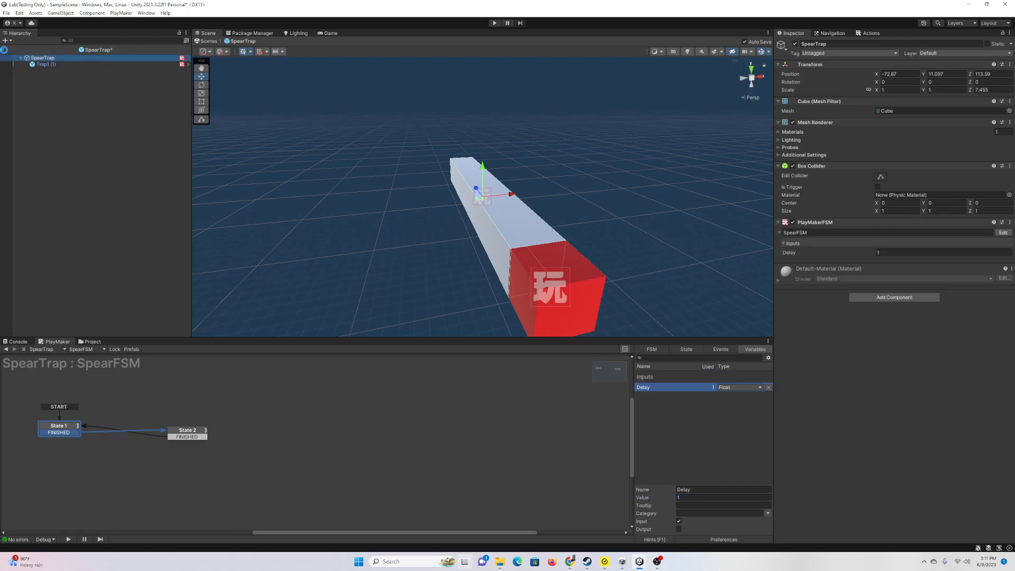
Step: Set the Delay inputs of SpearTrap (1), (2) and (3) to 1, 0.5 and 1.5
{"action": "left_click", "coordinate": [56, 206]}
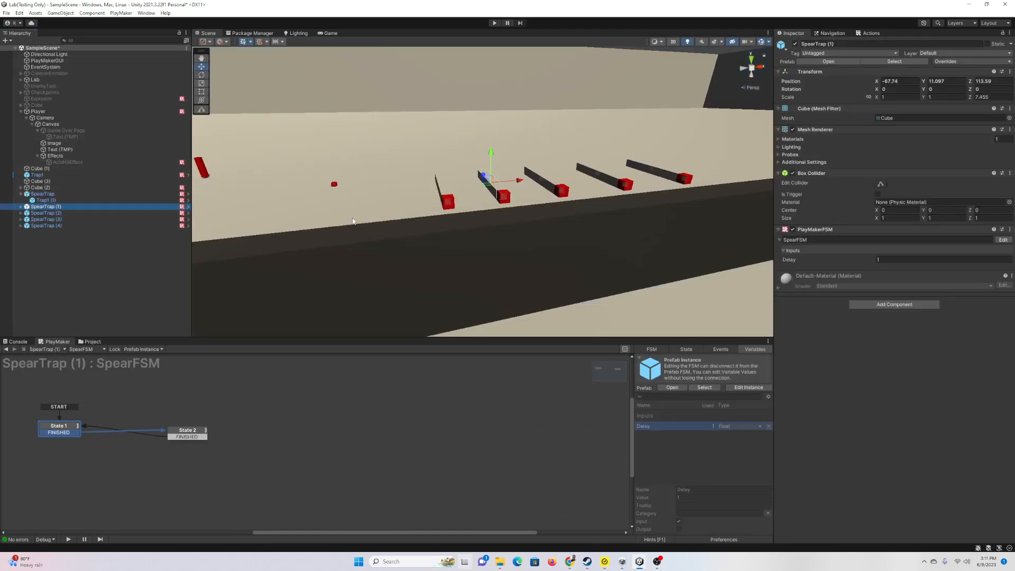
{"action": "left_click", "coordinate": [889, 259]}
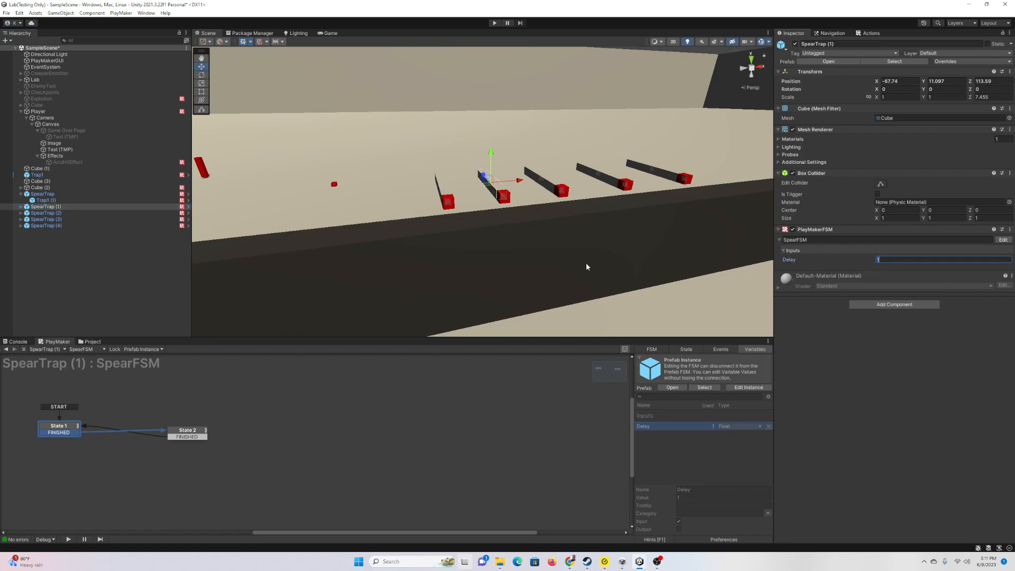
{"action": "left_click", "coordinate": [46, 213]}
{"action": "left_click", "coordinate": [891, 260]}
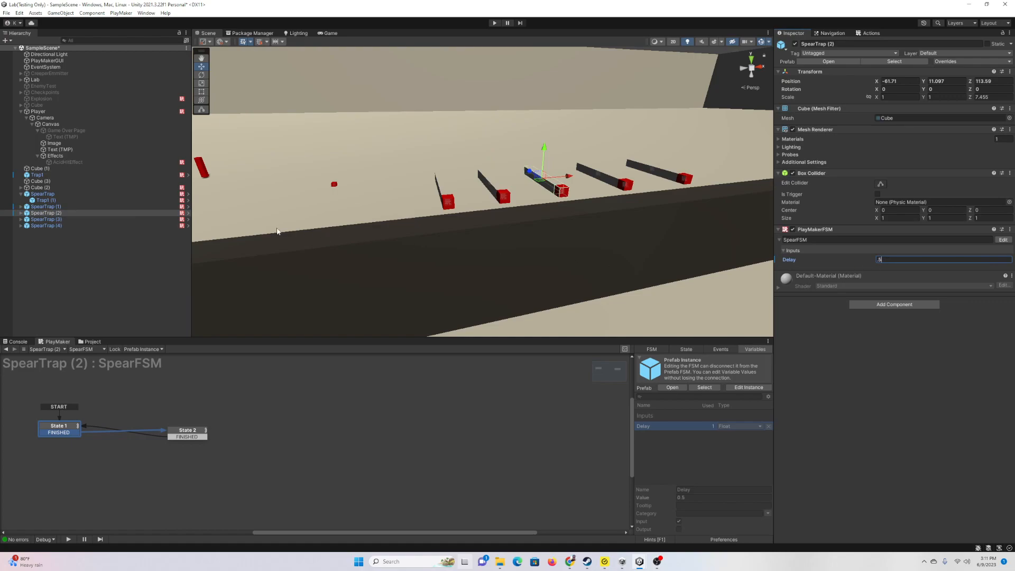
{"action": "left_click", "coordinate": [51, 219]}
{"action": "left_click", "coordinate": [893, 261]}
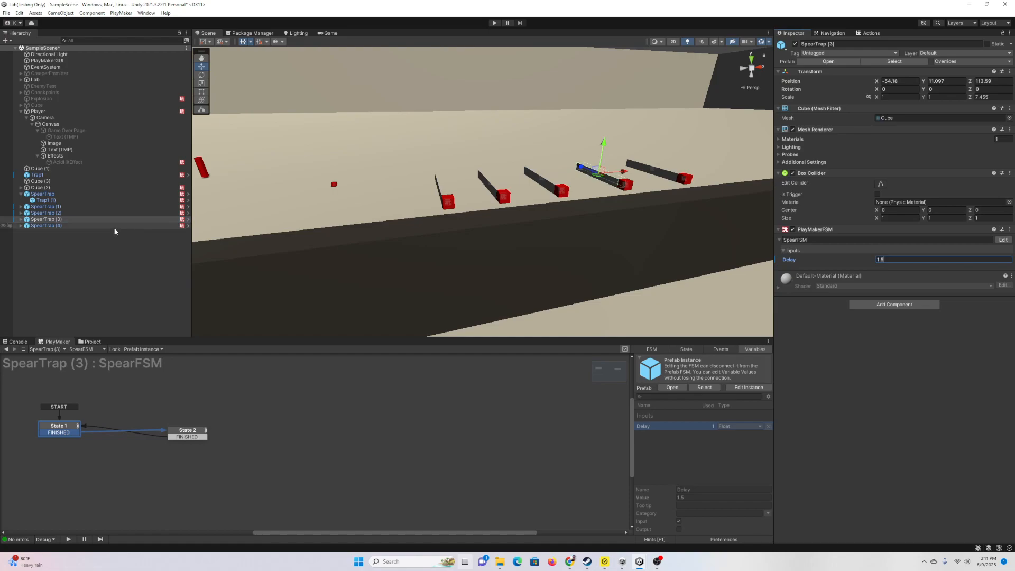
{"action": "left_click_drag", "start_coordinate": [414, 185], "coordinate": [531, 194], "text": "alt"}
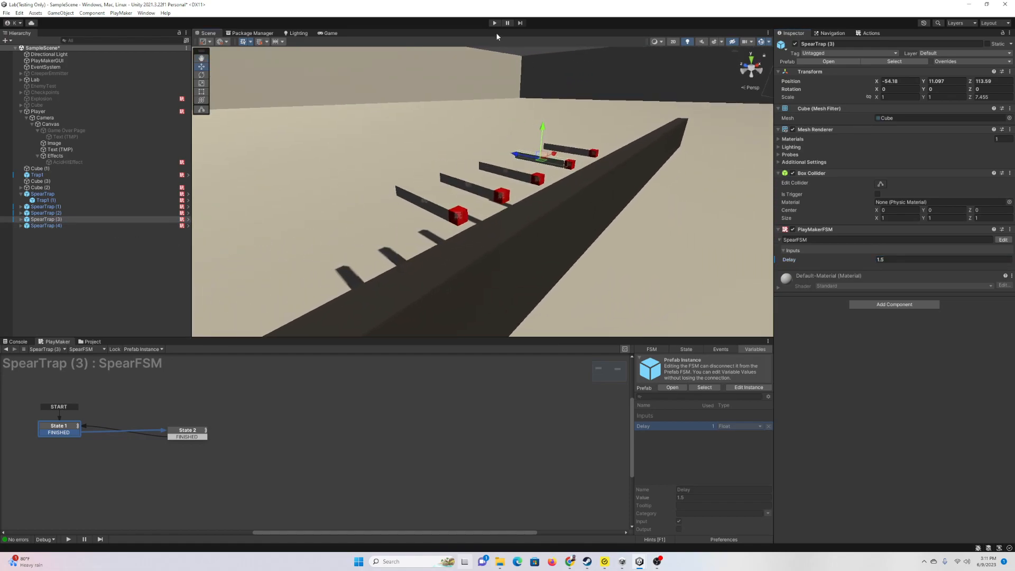
Step: Play-test the staggered spear traps, then display SpearTrap (3)'s State 2 actions
{"action": "left_click", "coordinate": [495, 24]}
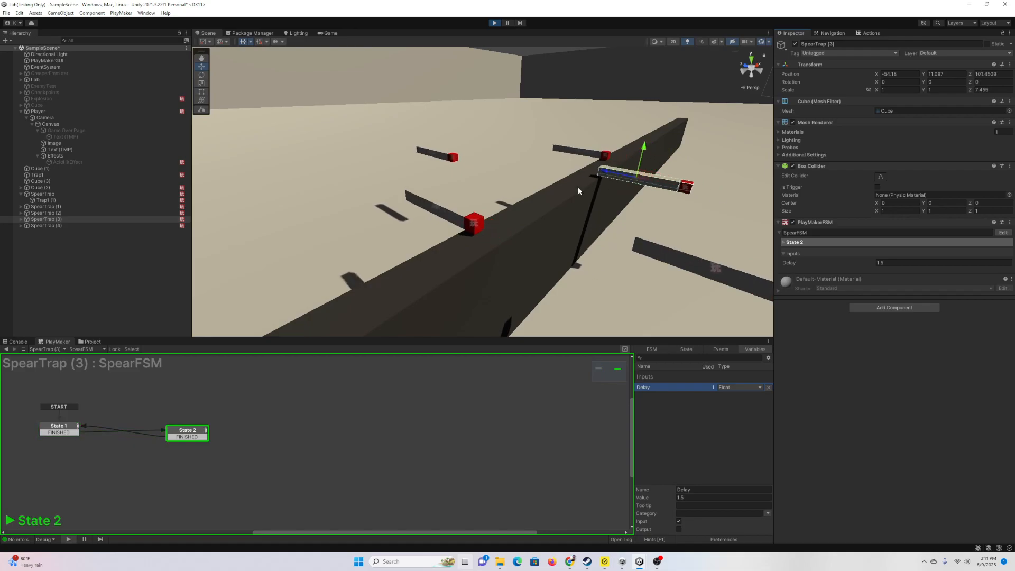
{"action": "right_click_drag", "start_coordinate": [572, 188], "coordinate": [624, 195]}
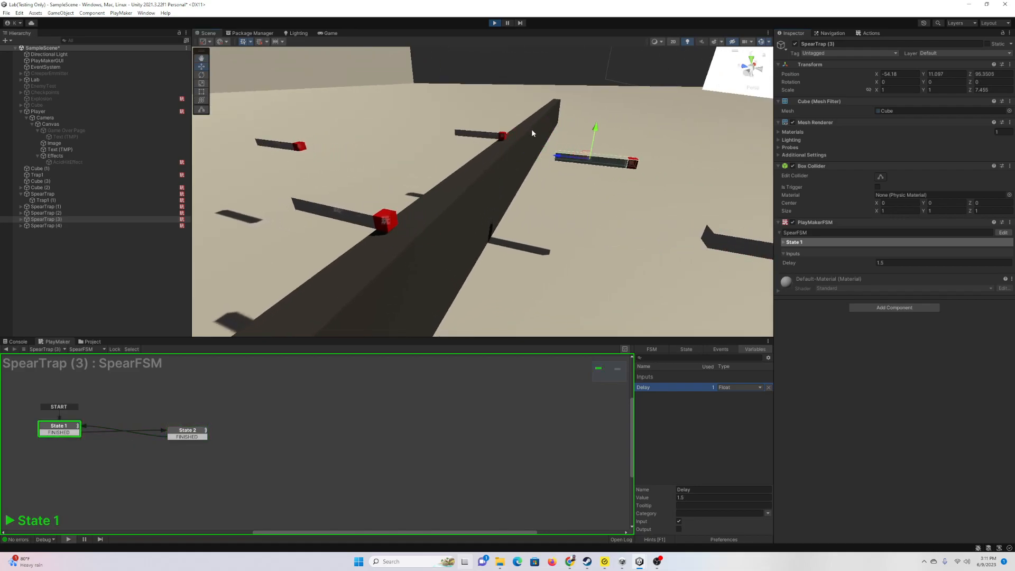
{"action": "left_click", "coordinate": [686, 349]}
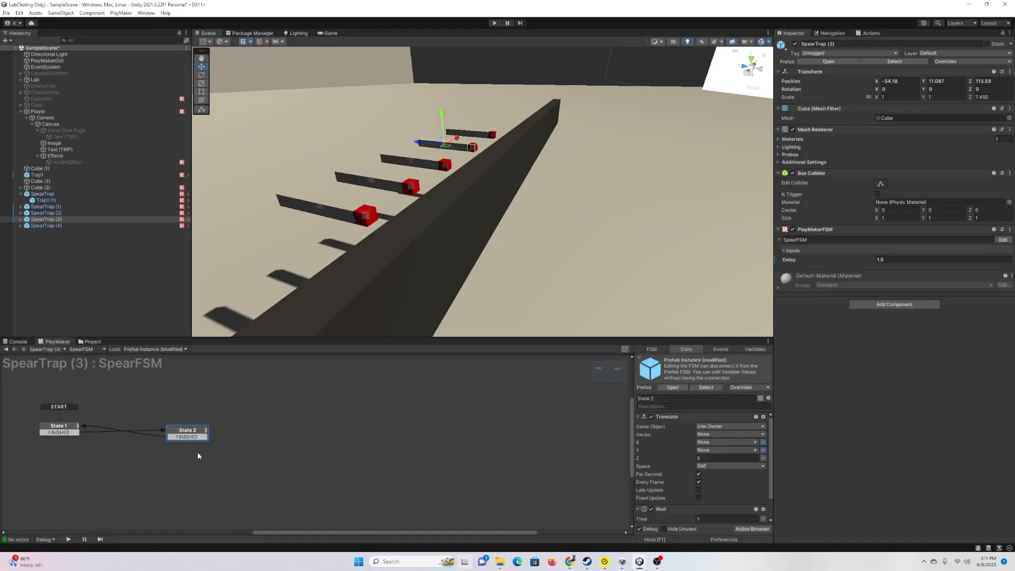
Step: Open the SpearTrap prefab's state machine for editing
{"action": "left_click", "coordinate": [639, 417]}
{"action": "left_click", "coordinate": [91, 342]}
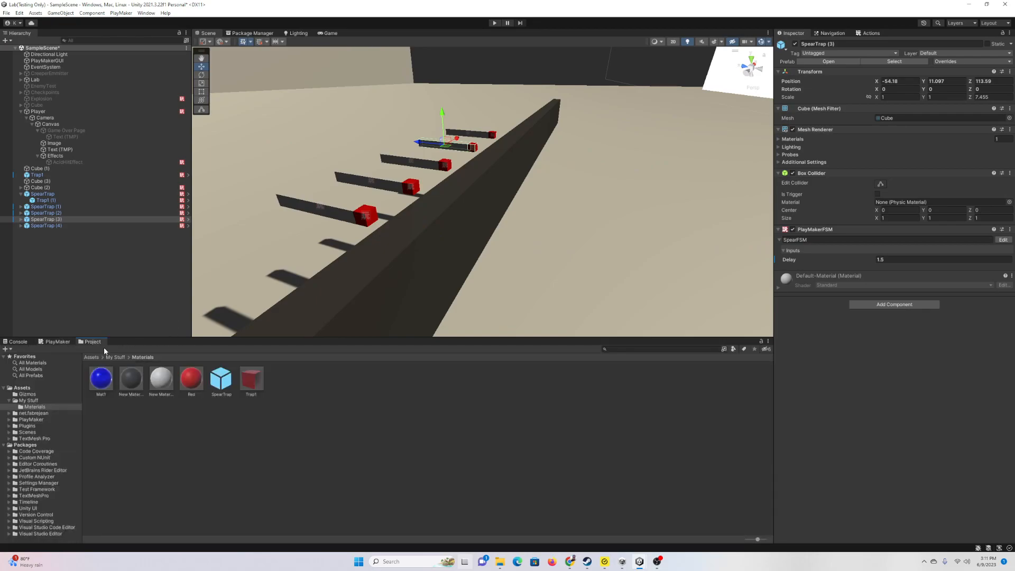
{"action": "double_click", "coordinate": [222, 378]}
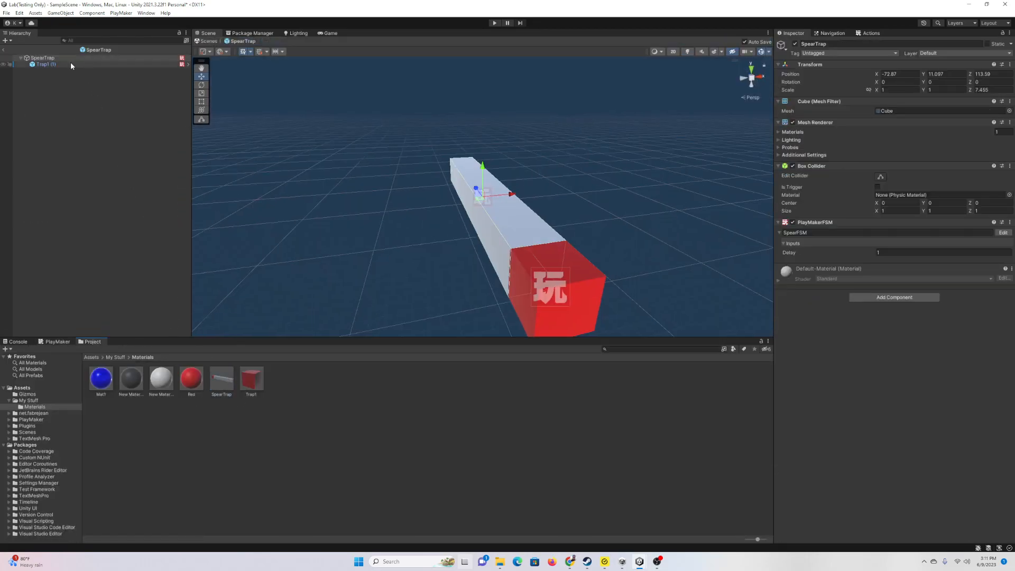
{"action": "left_click", "coordinate": [71, 64]}
{"action": "left_click", "coordinate": [58, 58]}
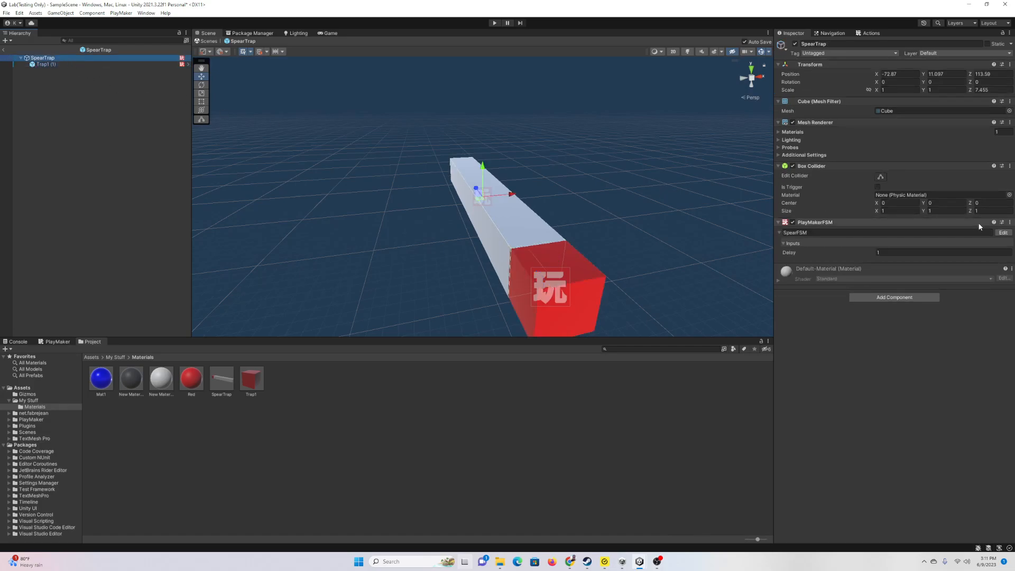
{"action": "left_click", "coordinate": [1004, 233]}
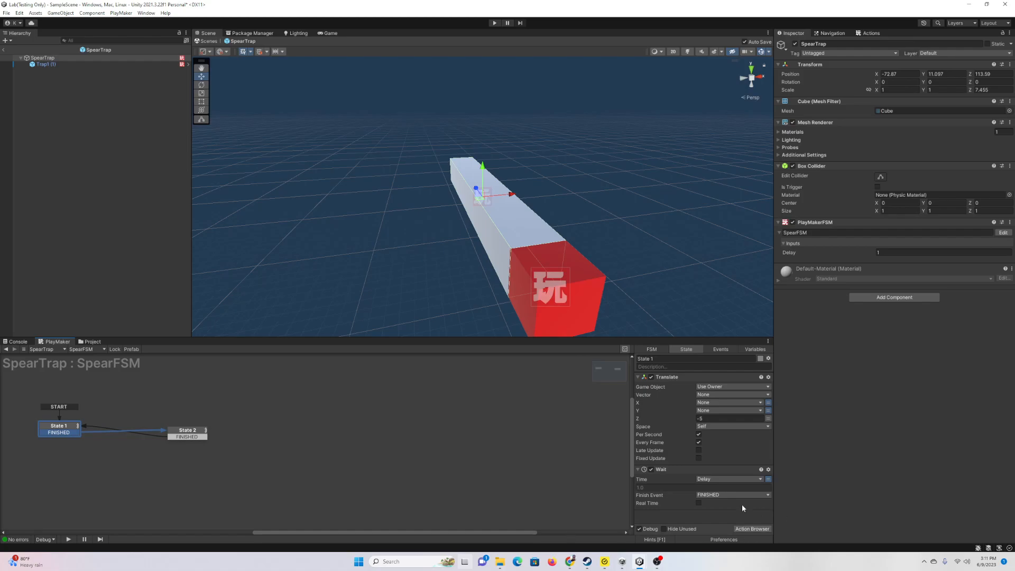
Step: Make State 2's Wait use the Delay variable, then return to the scene and play
{"action": "left_click", "coordinate": [186, 433]}
{"action": "left_click", "coordinate": [768, 479]}
{"action": "left_click", "coordinate": [711, 494]}
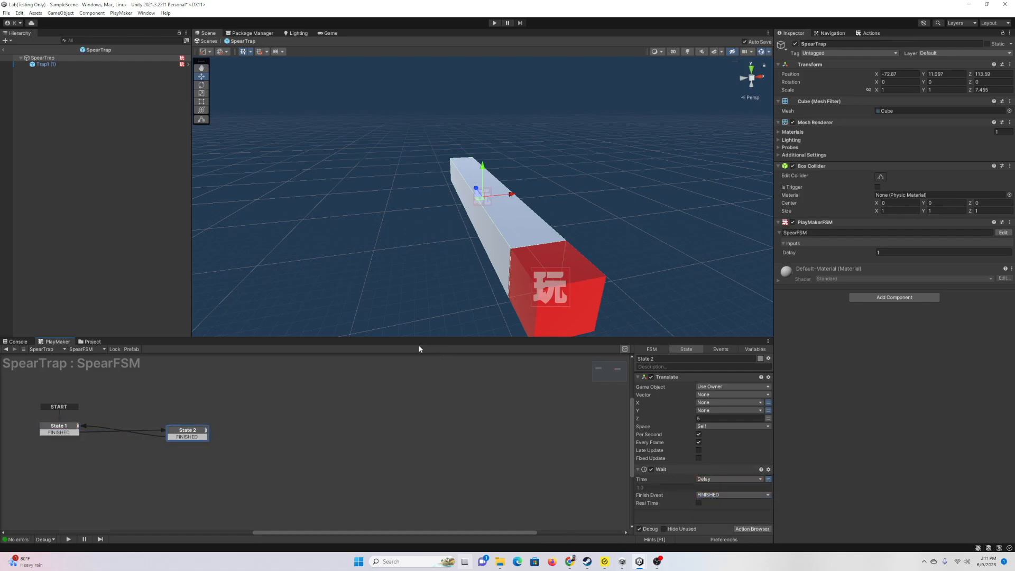
{"action": "left_click", "coordinate": [2, 50]}
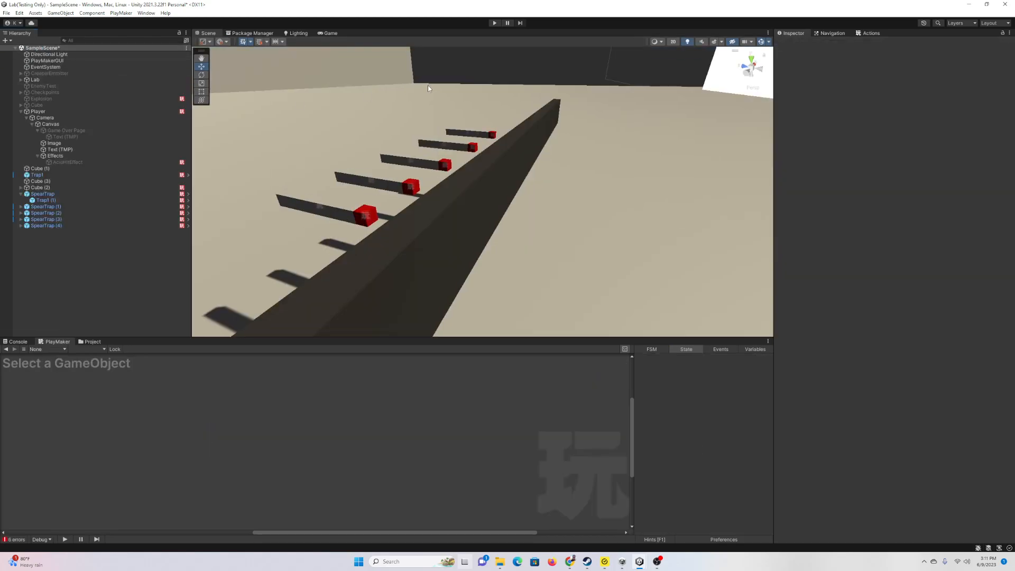
{"action": "left_click", "coordinate": [494, 23]}
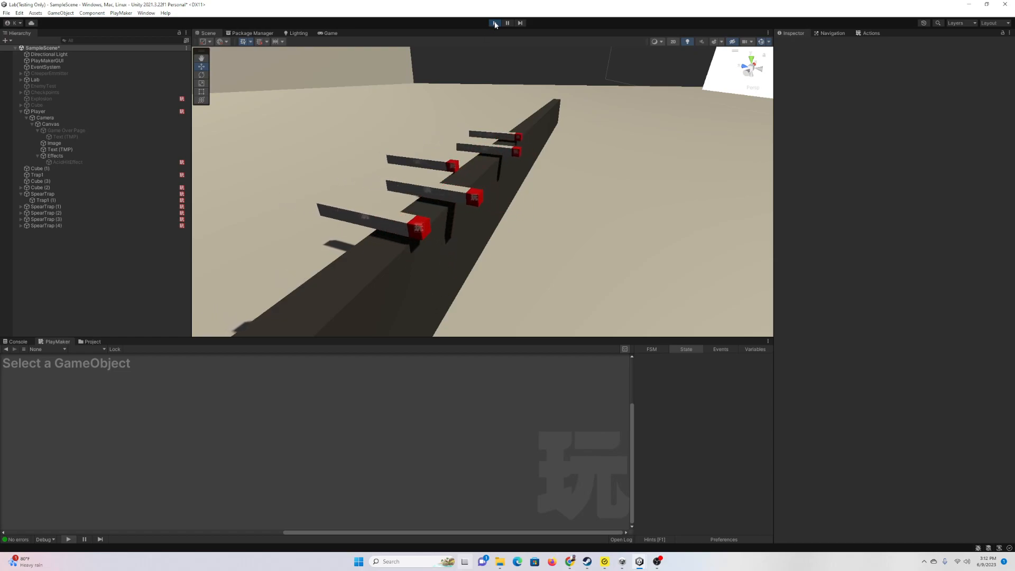
Step: Stop play, survey the trap wall, then play-test in the Game view walking toward the spears
{"action": "left_click", "coordinate": [495, 23]}
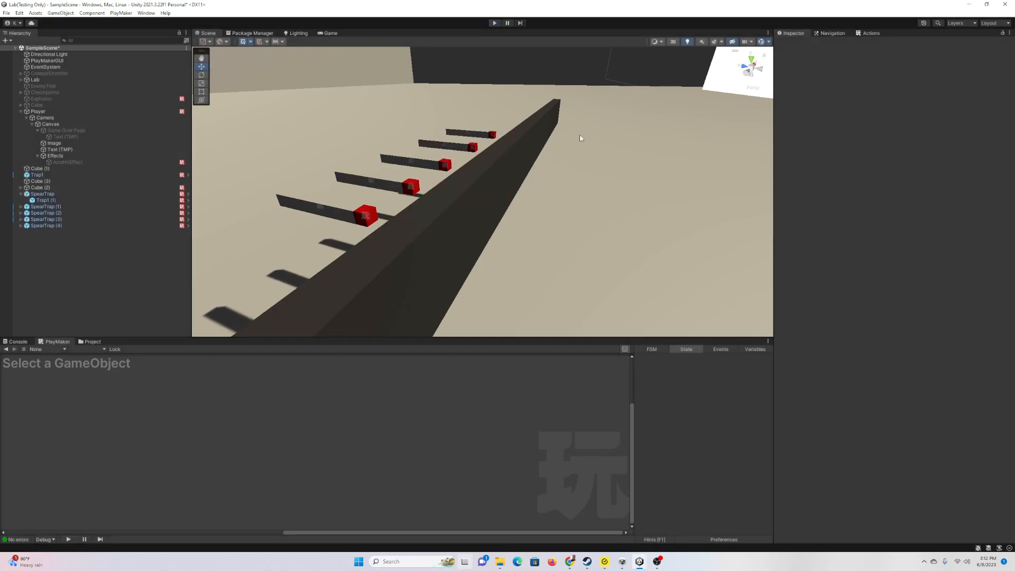
{"action": "right_click_drag", "start_coordinate": [563, 141], "coordinate": [300, 128]}
{"action": "right_click_drag", "start_coordinate": [447, 181], "coordinate": [494, 179]}
{"action": "key", "text": "a"}
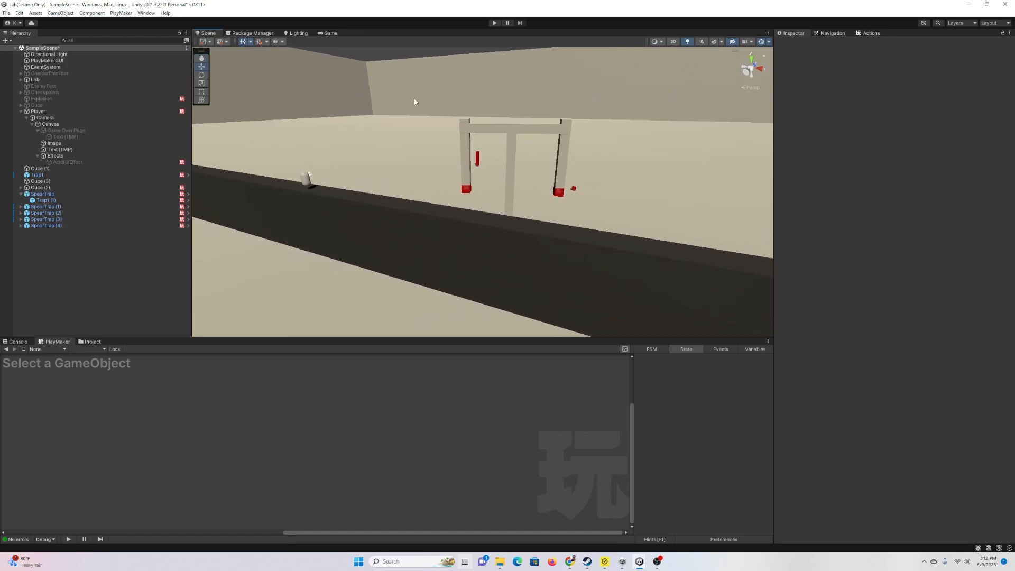
{"action": "left_click", "coordinate": [331, 33]}
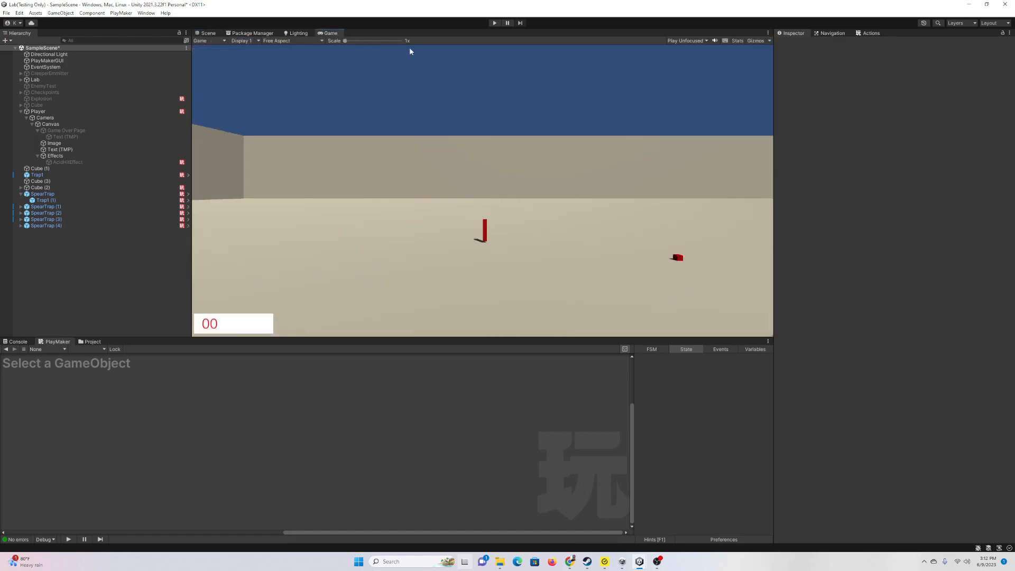
{"action": "left_click", "coordinate": [494, 24]}
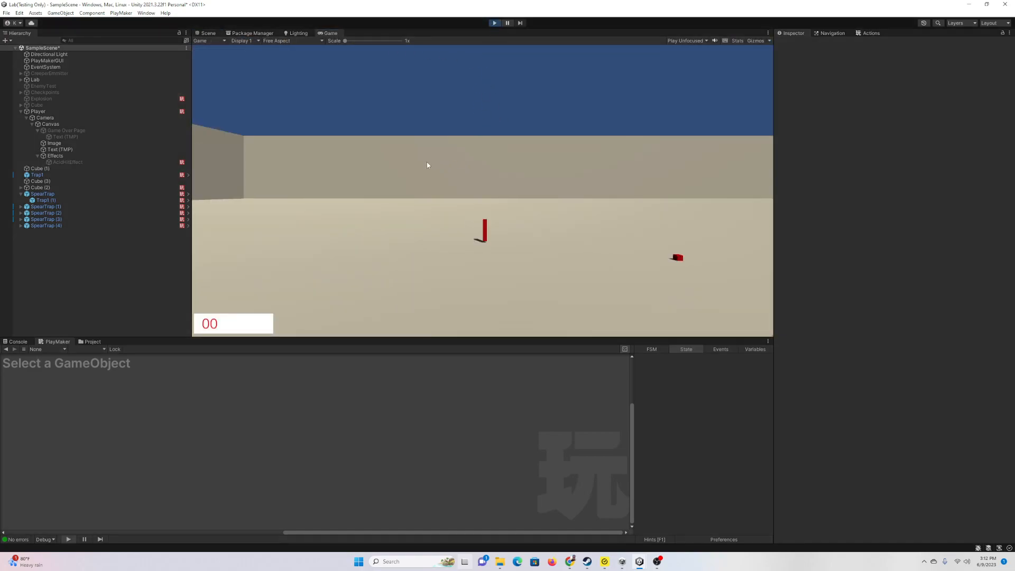
{"action": "key", "text": "w"}
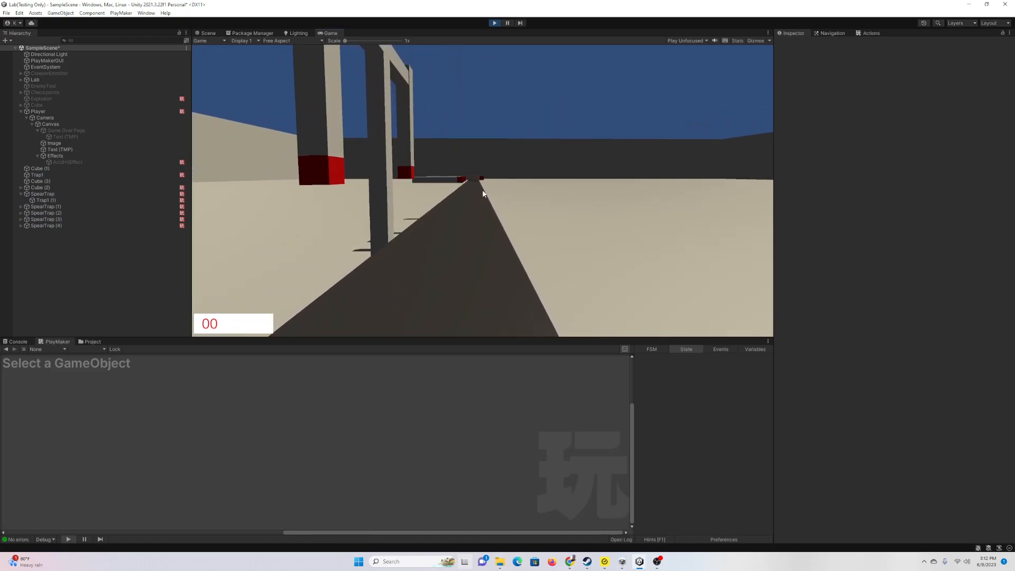
Step: Stop play mode and open the Player's Health state machine for editing
{"action": "left_click", "coordinate": [494, 23]}
{"action": "left_click", "coordinate": [56, 112]}
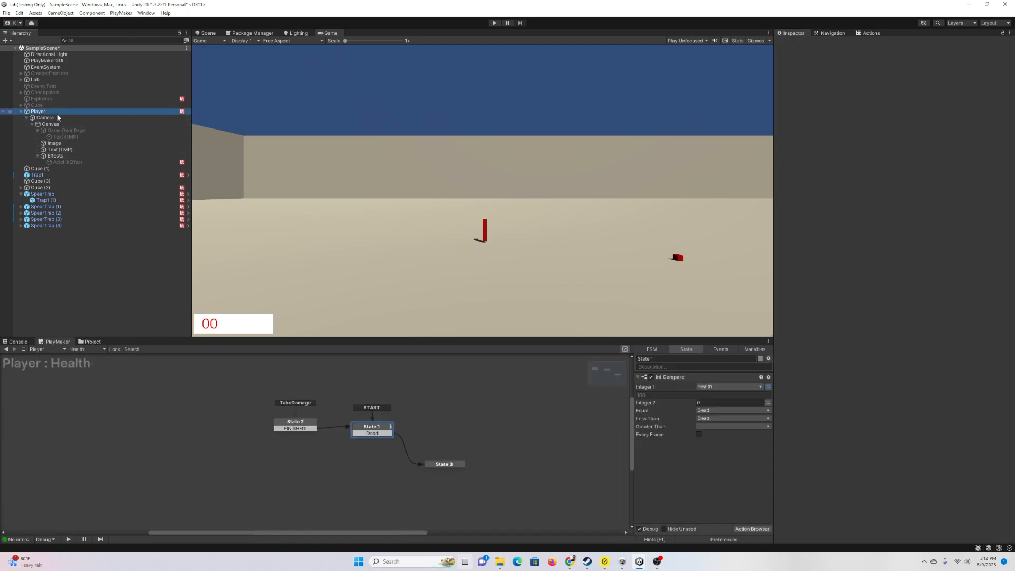
{"action": "left_click", "coordinate": [1003, 271]}
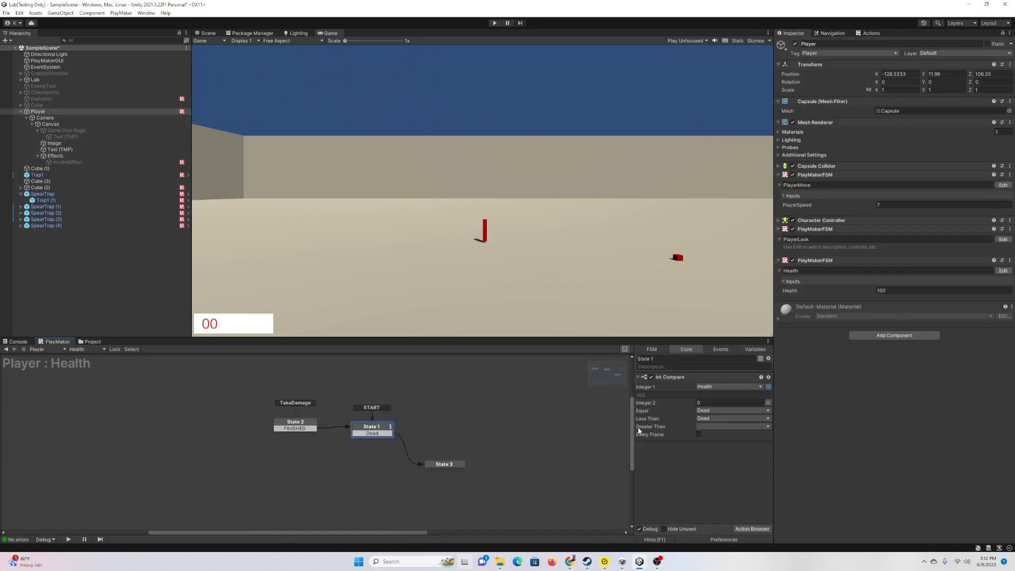
Step: Search the Action Browser for 'text' actions and delete the old Text (TMP) label
{"action": "left_click", "coordinate": [742, 526]}
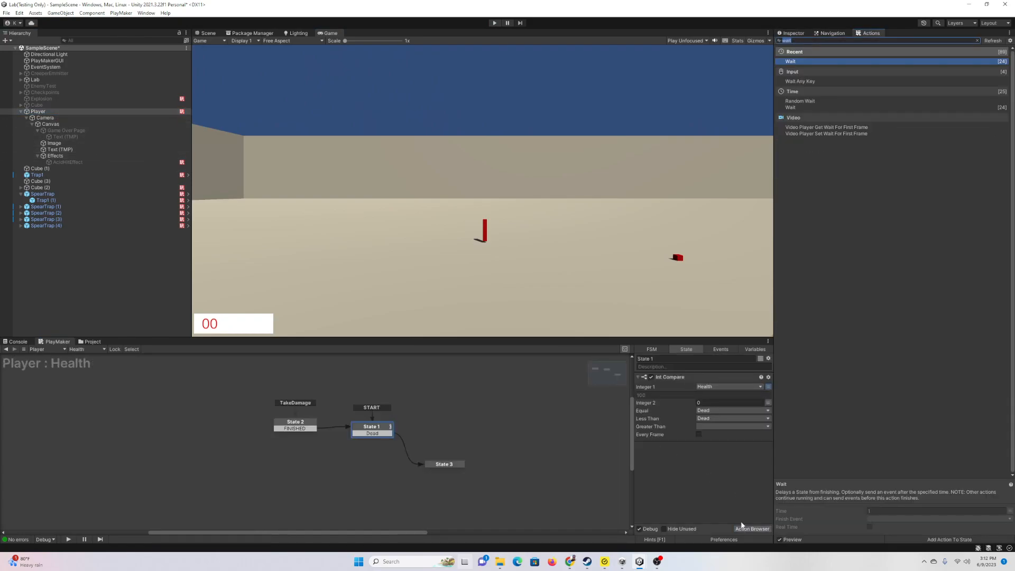
{"action": "type", "text": "ugu"}
{"action": "key", "text": "BackSpace"}
{"action": "key", "text": "BackSpace"}
{"action": "key", "text": "BackSpace"}
{"action": "key", "text": "BackSpace"}
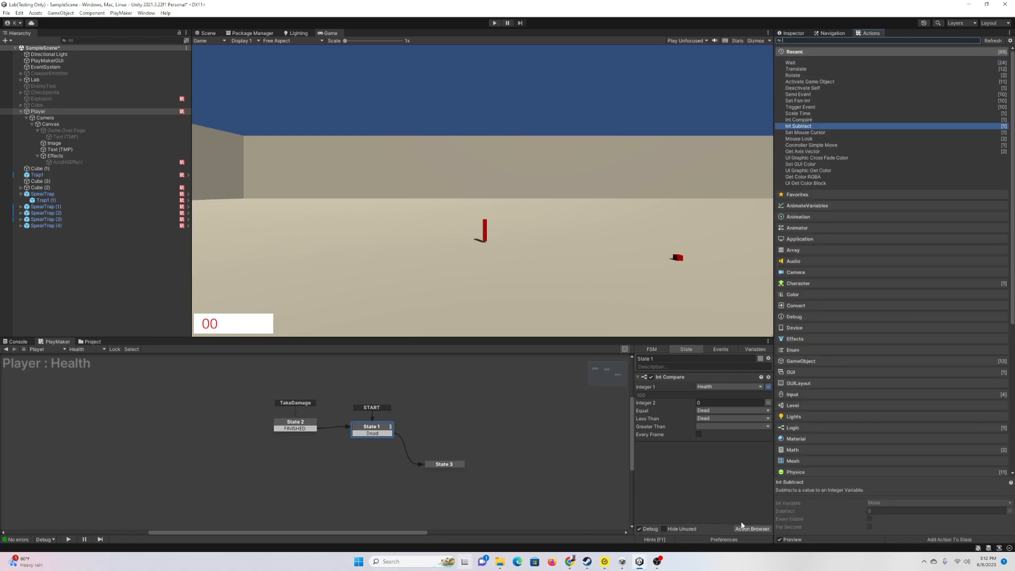
{"action": "type", "text": "textmeshp"}
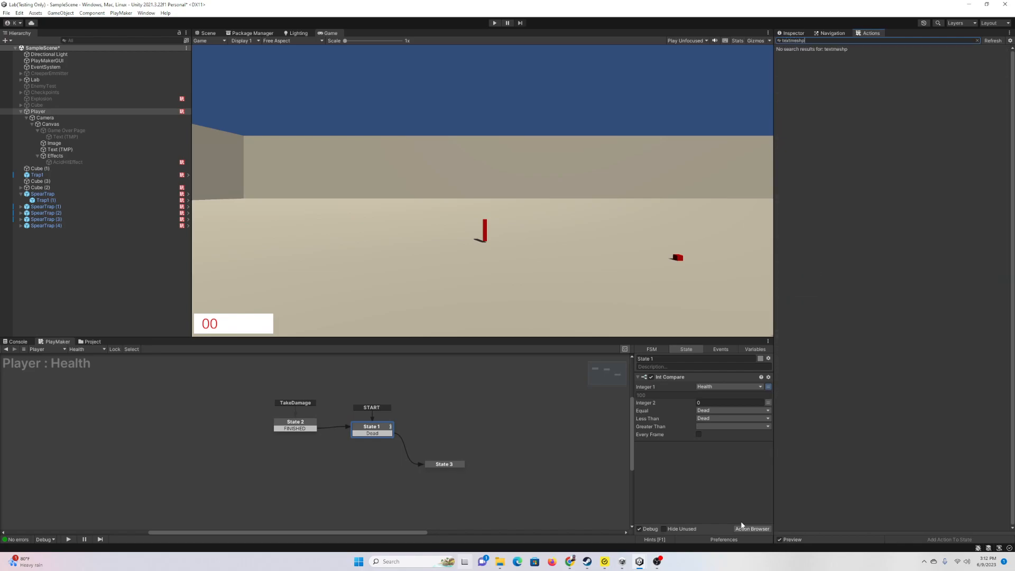
{"action": "key", "text": "BackSpace"}
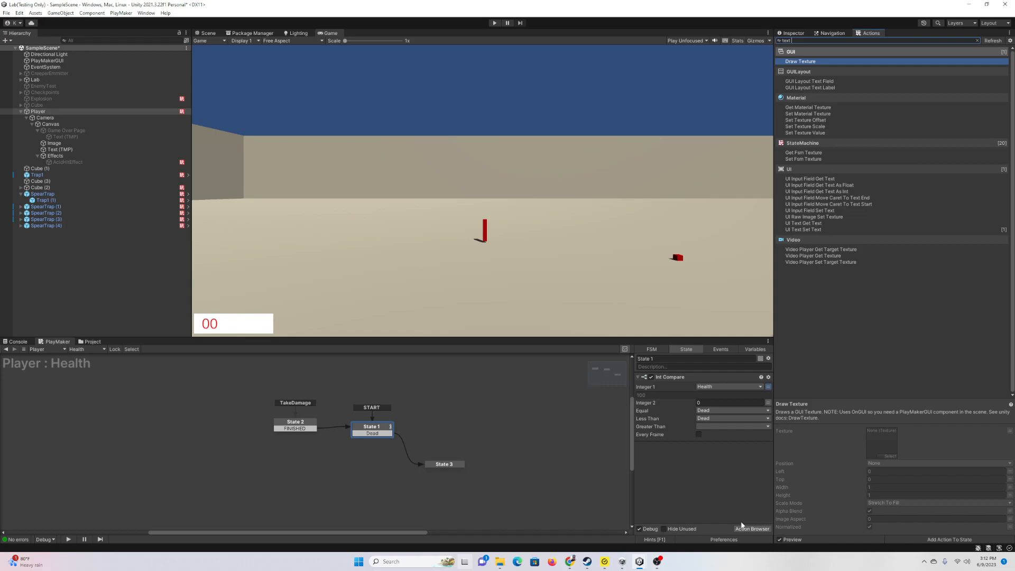
{"action": "type", "text": "me"}
{"action": "key", "text": "BackSpace"}
{"action": "key", "text": "BackSpace"}
{"action": "key", "text": "BackSpace"}
{"action": "key", "text": "BackSpace"}
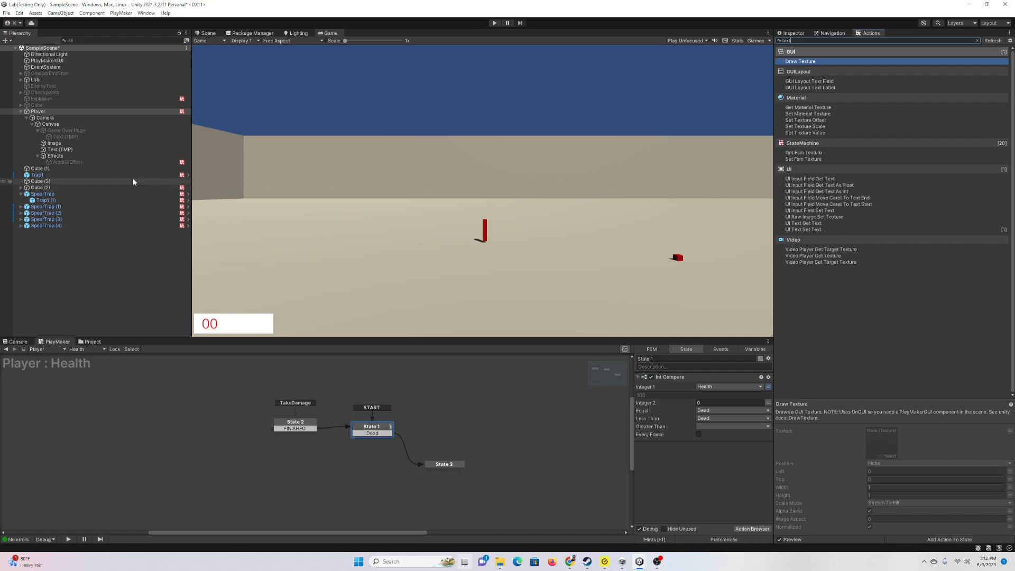
{"action": "left_click", "coordinate": [64, 150]}
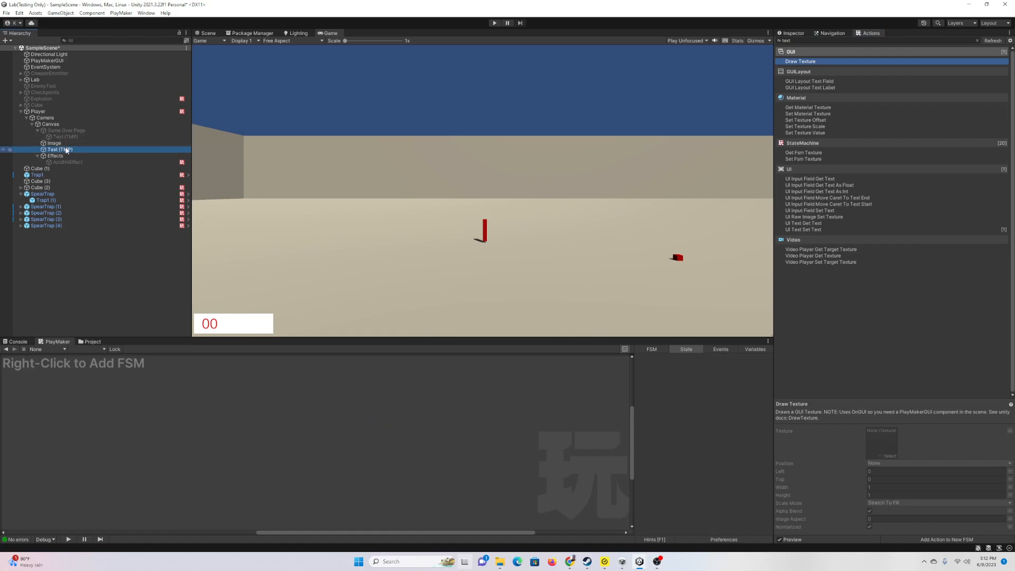
{"action": "key", "text": "Delete"}
Step: Add a legacy UI Text under the Canvas, placed between Image and Effects
{"action": "right_click", "coordinate": [64, 123]}
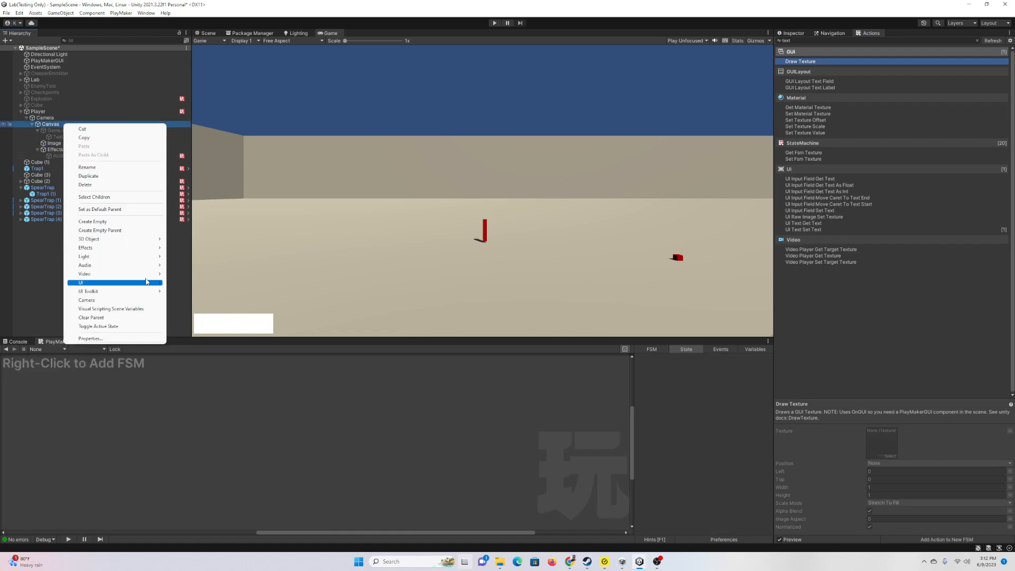
{"action": "mouse_move", "coordinate": [148, 283]}
{"action": "mouse_move", "coordinate": [239, 411]}
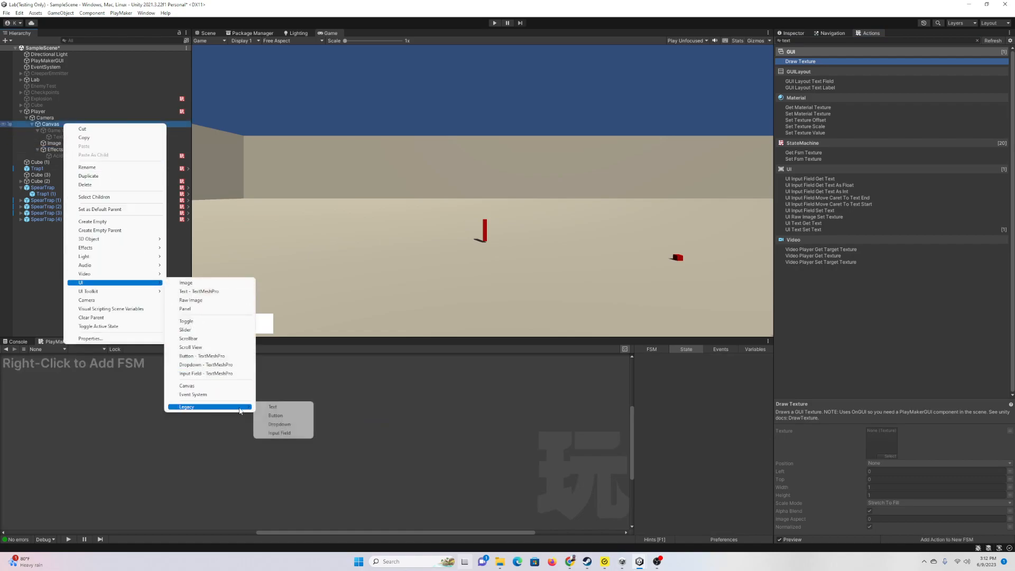
{"action": "left_click", "coordinate": [273, 407]}
{"action": "left_click", "coordinate": [211, 33]}
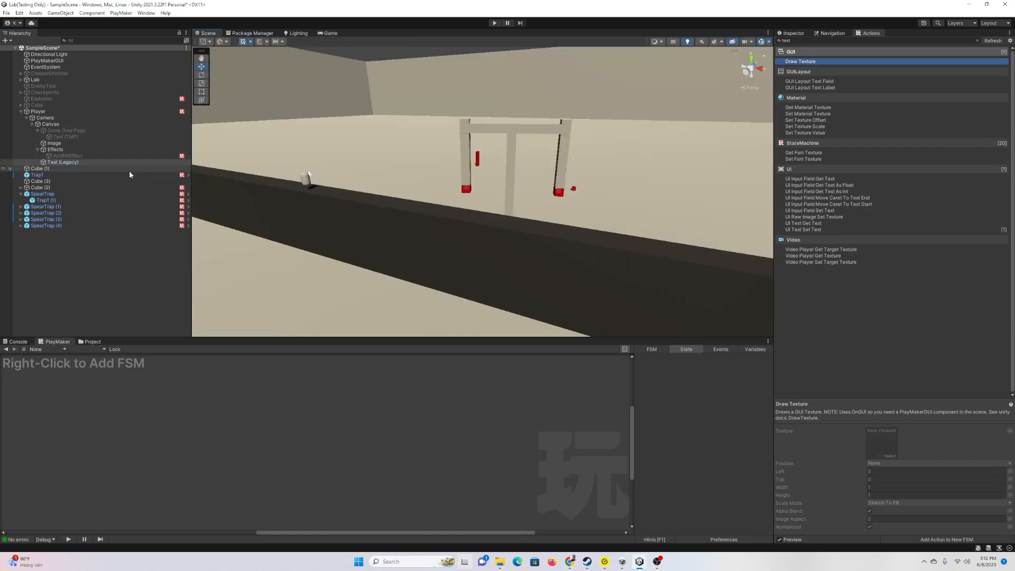
{"action": "left_click", "coordinate": [60, 159]}
{"action": "left_click_drag", "start_coordinate": [60, 162], "coordinate": [66, 147]}
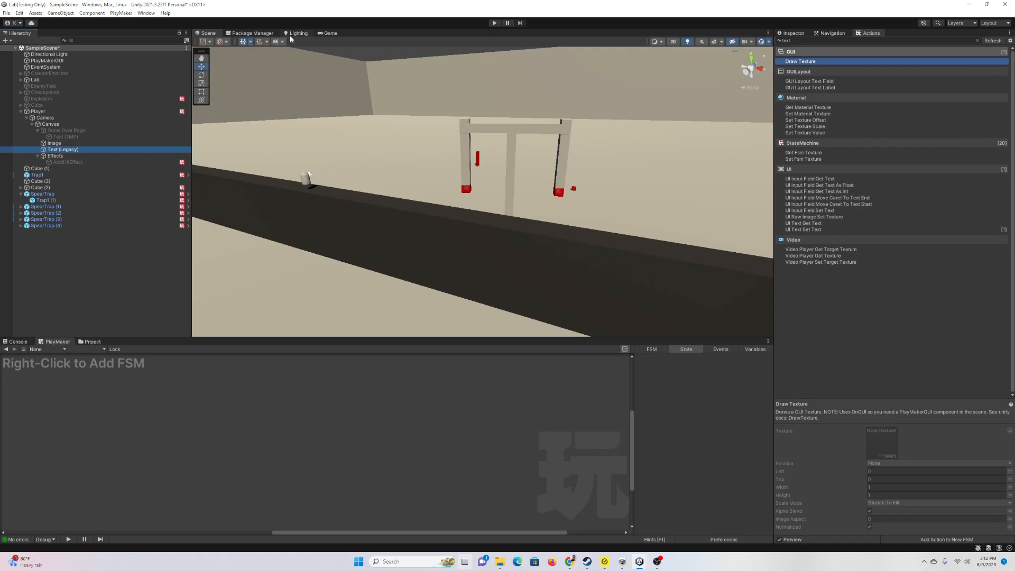
{"action": "left_click", "coordinate": [329, 33]}
{"action": "left_click", "coordinate": [788, 32]}
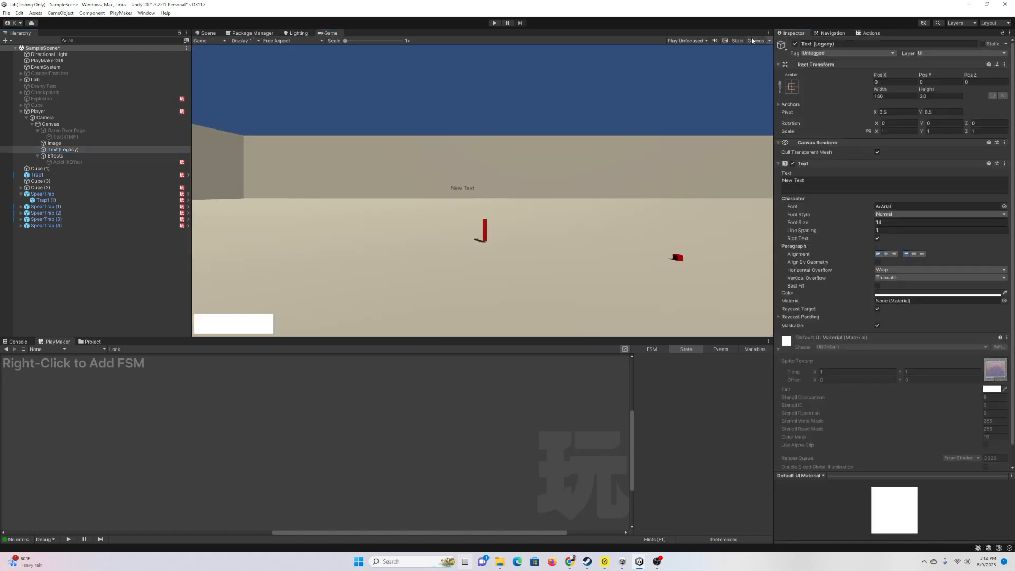
{"action": "left_click", "coordinate": [208, 33]}
{"action": "double_click", "coordinate": [63, 149]}
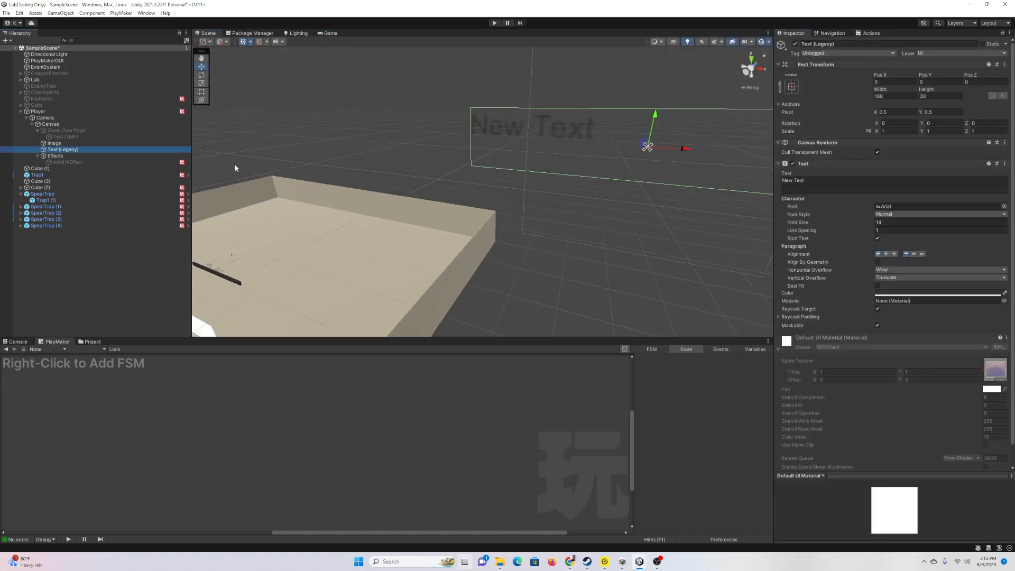
Step: Give the text font size 25, bold style and black colour
{"action": "left_click", "coordinate": [890, 223]}
{"action": "type", "text": "25"}
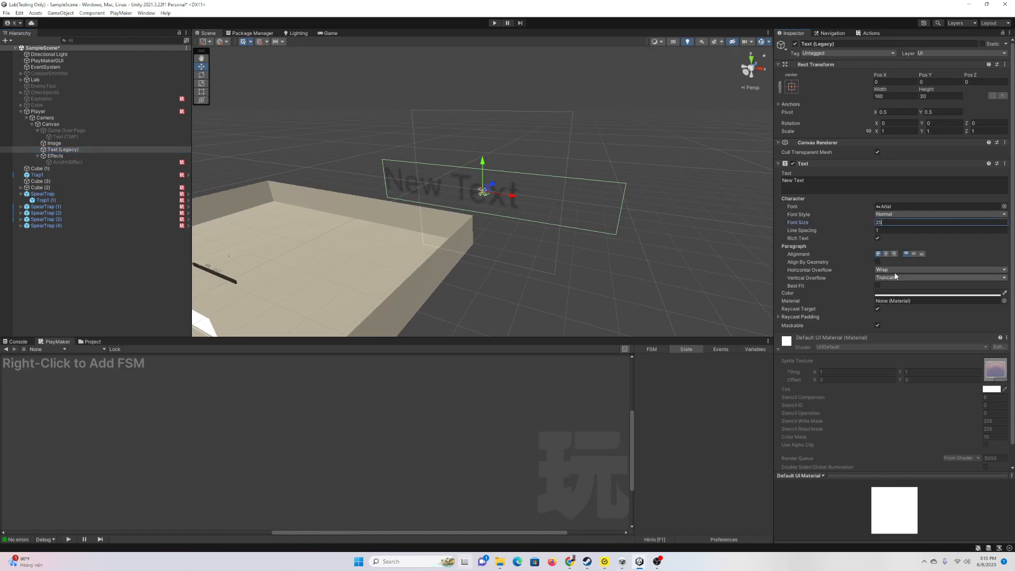
{"action": "left_click", "coordinate": [899, 214]}
{"action": "left_click", "coordinate": [898, 232]}
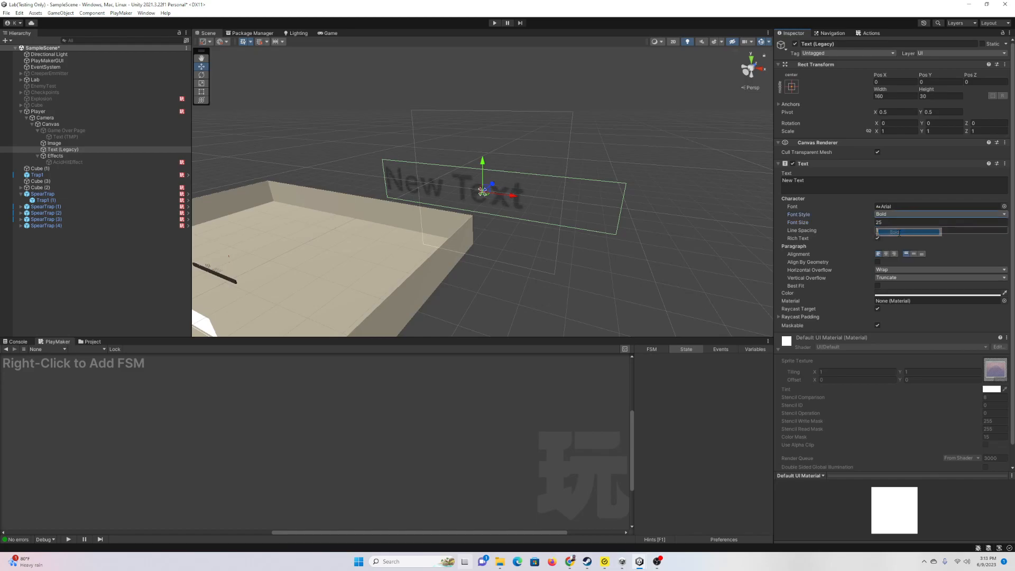
{"action": "left_click", "coordinate": [909, 297]}
{"action": "left_click_drag", "start_coordinate": [952, 365], "coordinate": [995, 395]}
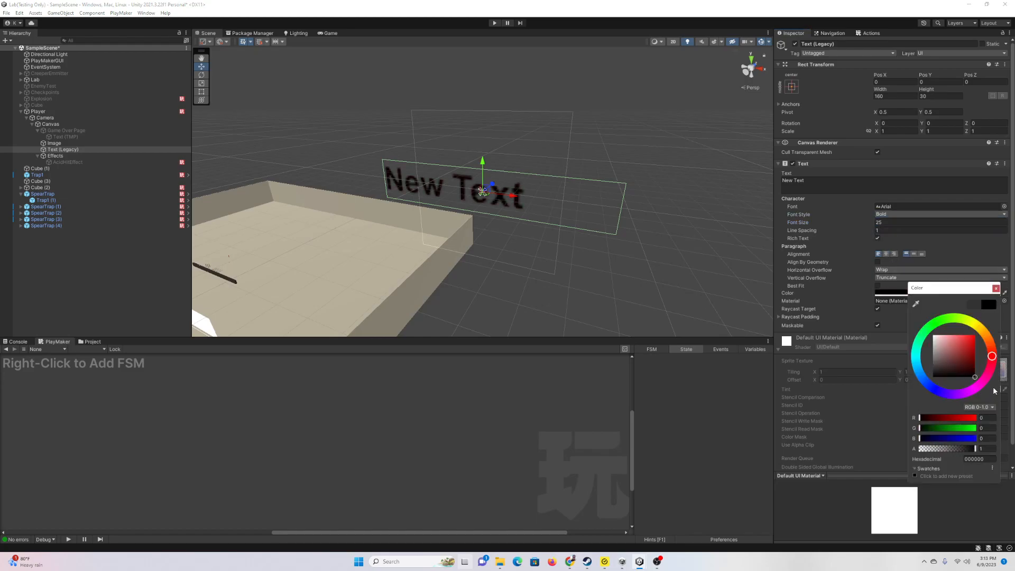
{"action": "left_click", "coordinate": [996, 288]}
Step: Move the text toward the lower left of the canvas in the scene view
{"action": "right_click_drag", "start_coordinate": [526, 140], "coordinate": [545, 170]}
{"action": "left_click_drag", "start_coordinate": [576, 197], "coordinate": [279, 146]}
{"action": "left_click_drag", "start_coordinate": [245, 92], "coordinate": [264, 192]}
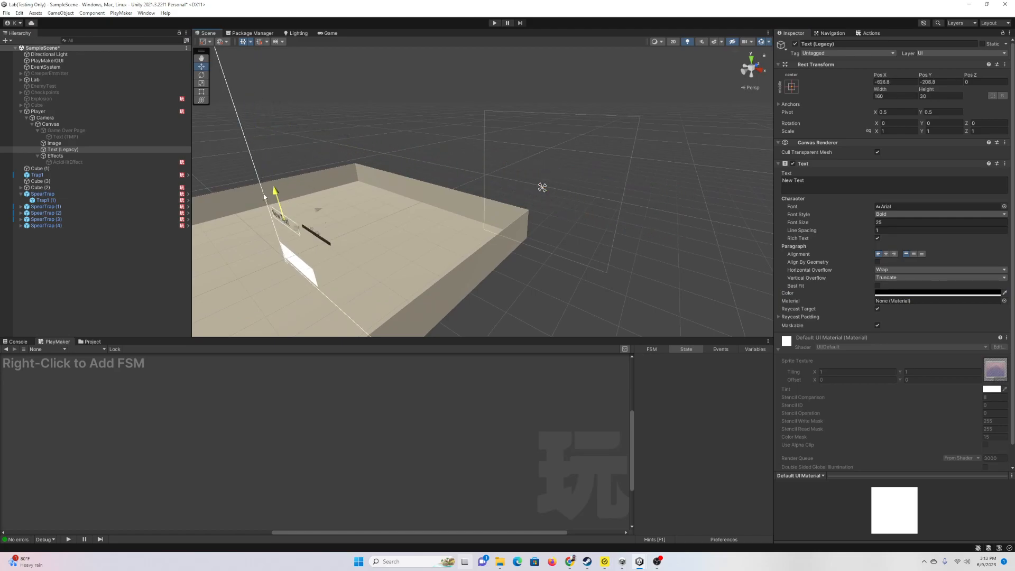
{"action": "left_click_drag", "start_coordinate": [269, 244], "coordinate": [268, 237]}
{"action": "left_click", "coordinate": [845, 186]}
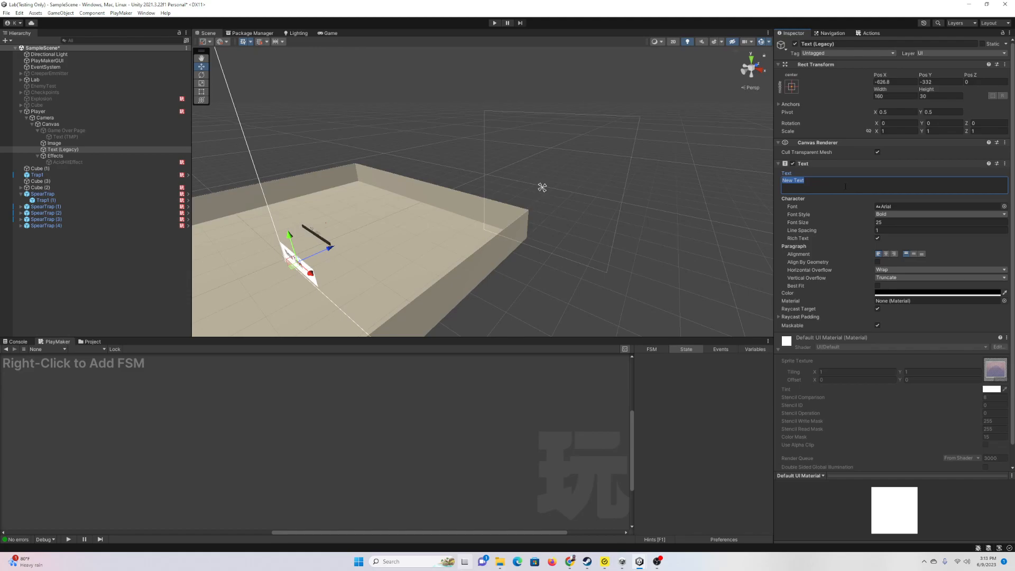
{"action": "left_click", "coordinate": [38, 111]}
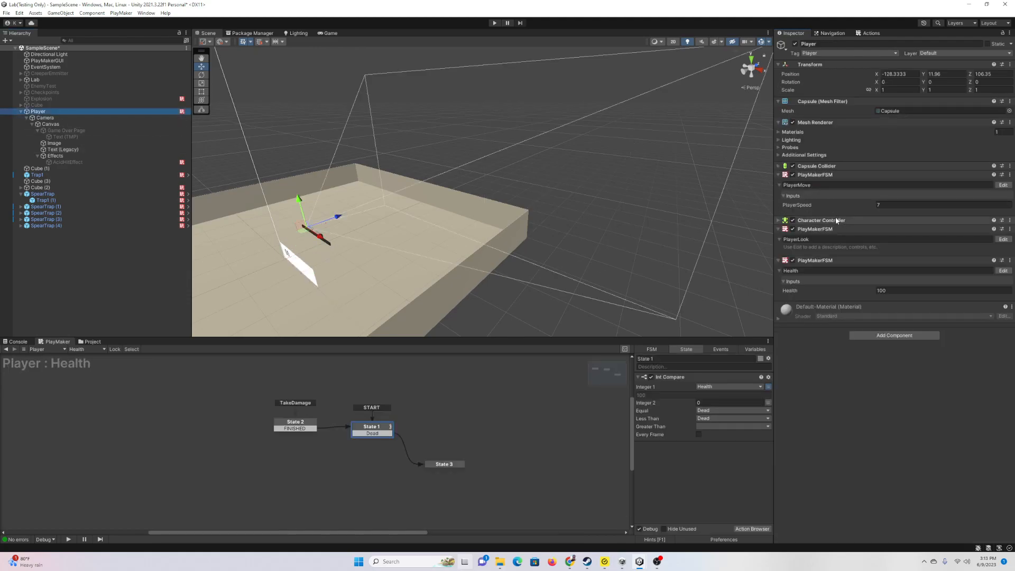
Step: Add a UI Text Set Text action to State 1 of the Health FSM
{"action": "left_click", "coordinate": [1004, 271]}
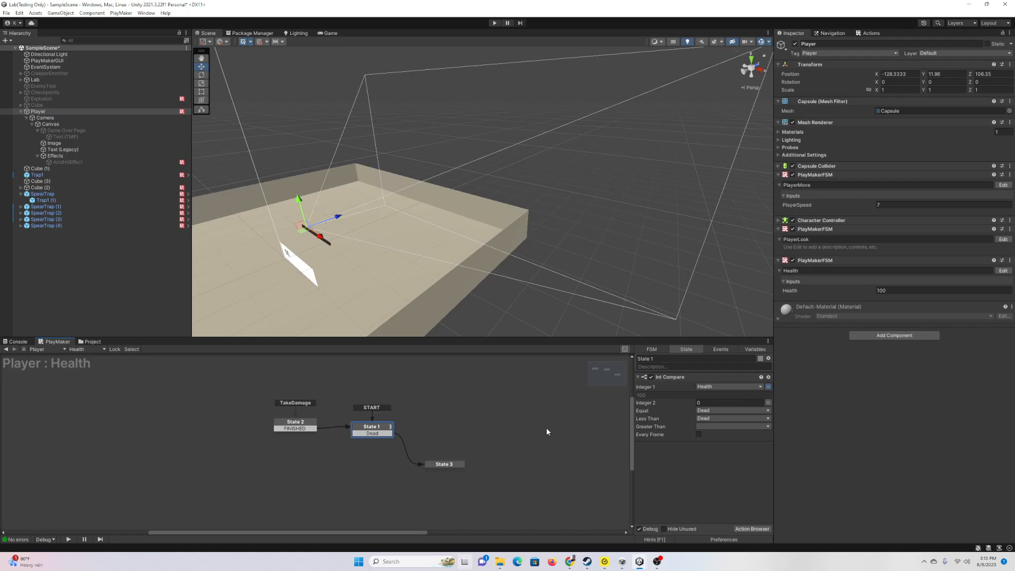
{"action": "left_click", "coordinate": [755, 529]}
{"action": "type", "text": "ui"}
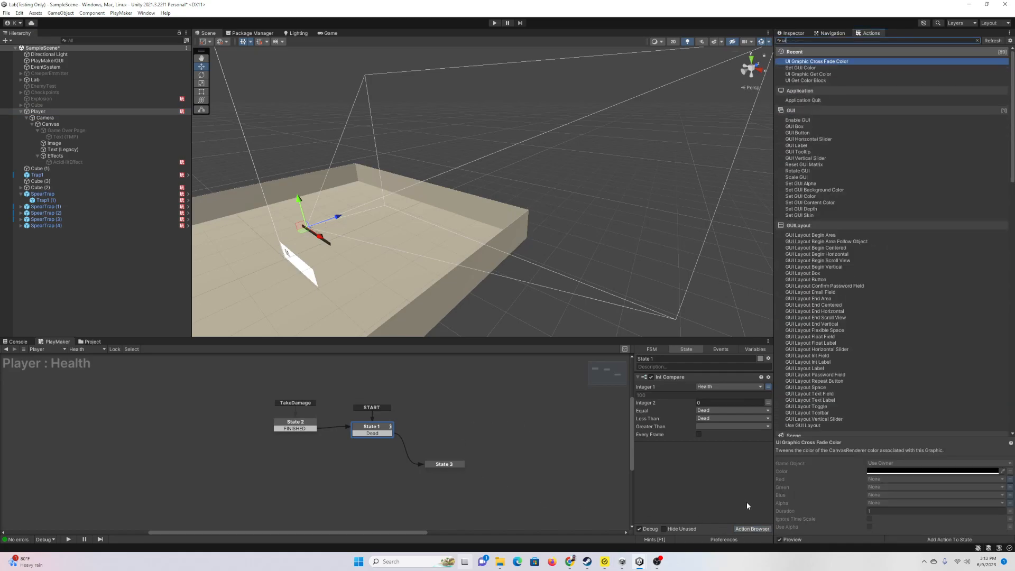
{"action": "type", "text": " text set"}
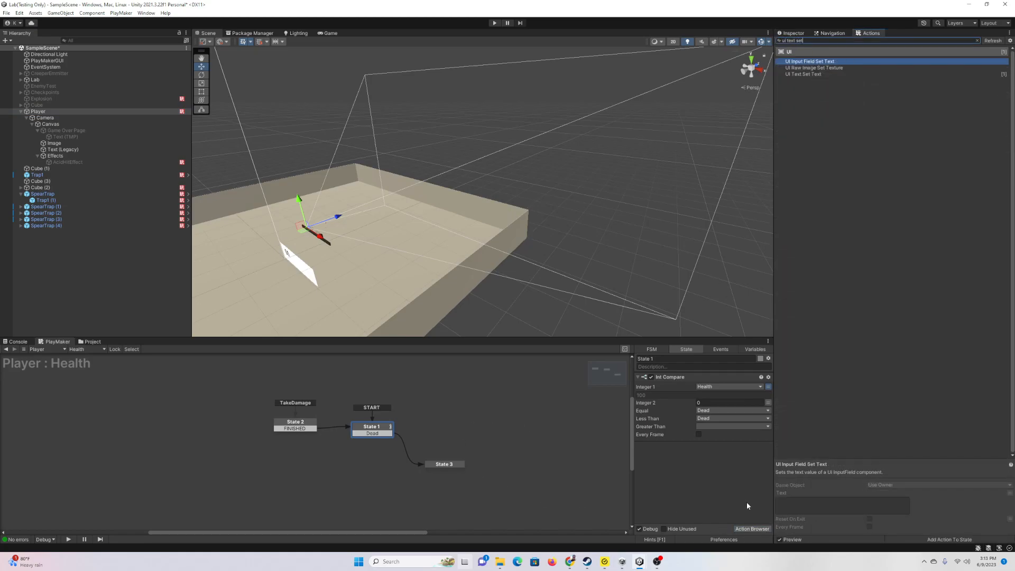
{"action": "type", "text": " tex"}
{"action": "key", "text": "Down"}
{"action": "key", "text": "Down"}
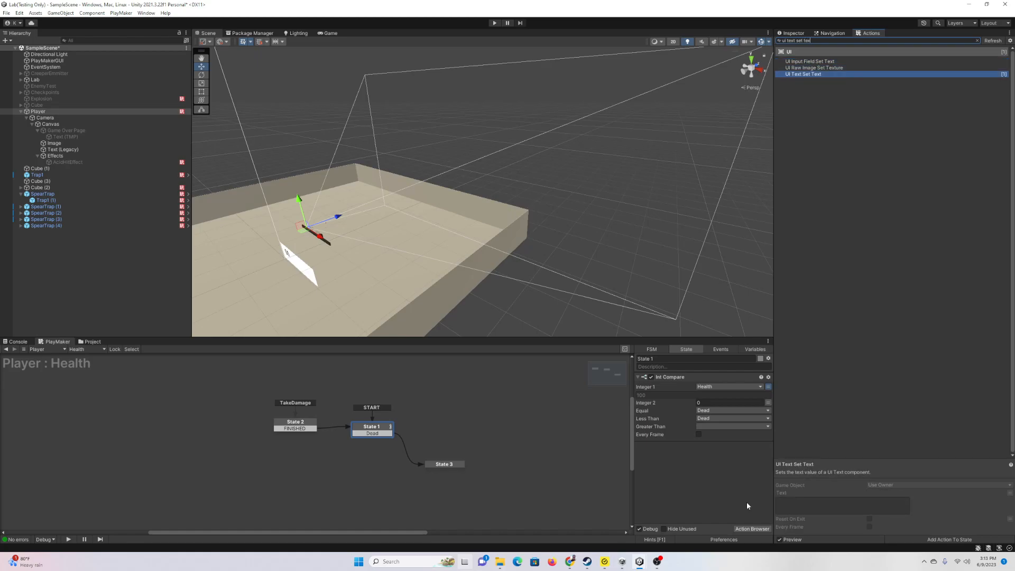
{"action": "key", "text": "Return"}
Step: Target Text (Legacy) with the action and feed its text from the Health variable
{"action": "left_click", "coordinate": [722, 452]}
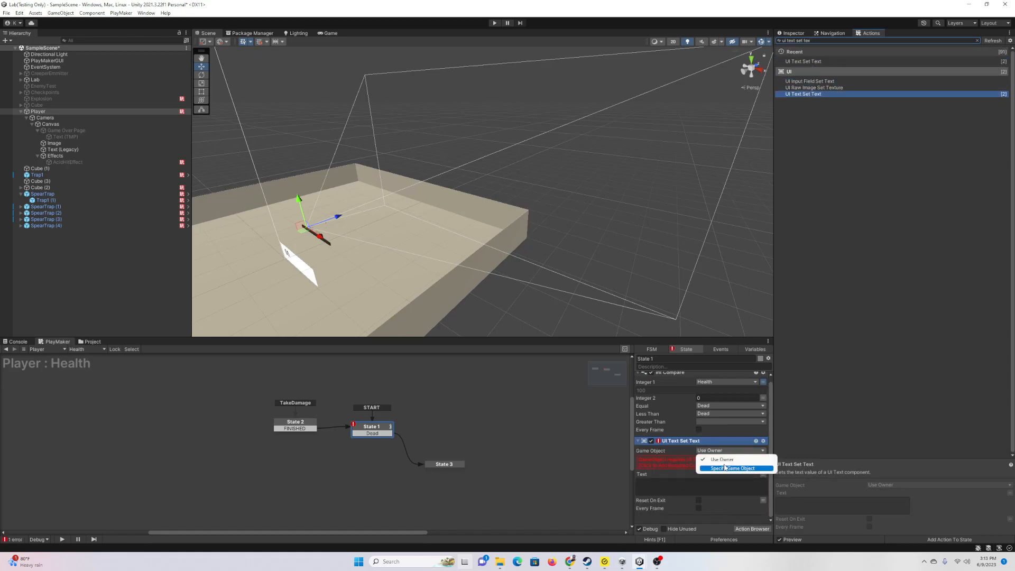
{"action": "left_click", "coordinate": [721, 465]}
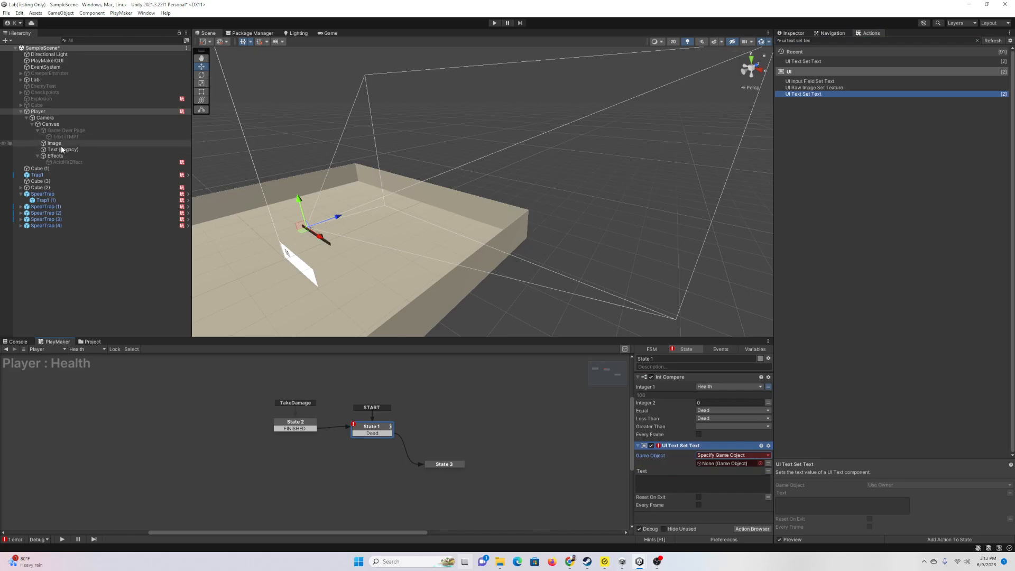
{"action": "left_click_drag", "start_coordinate": [61, 149], "coordinate": [755, 469]}
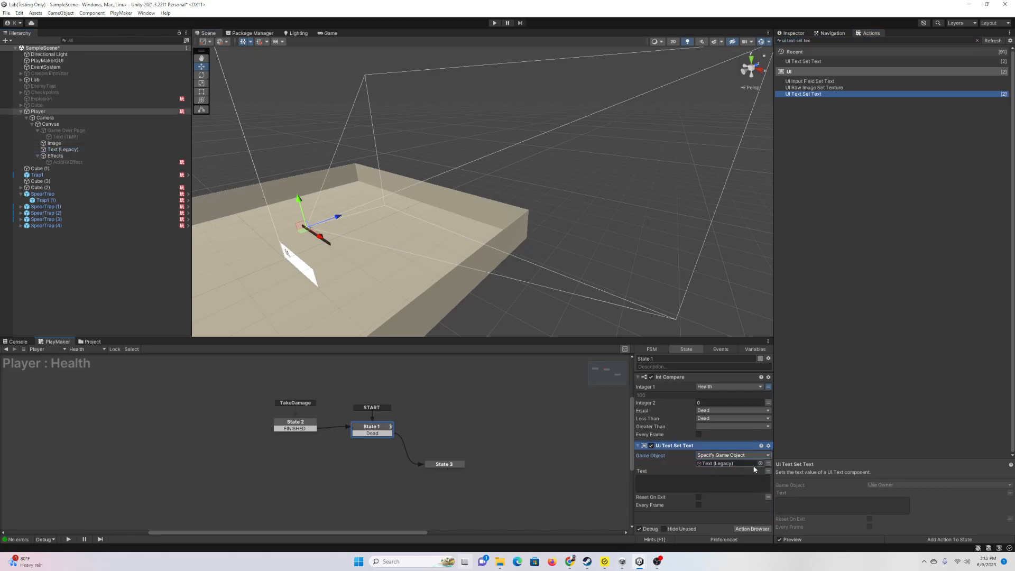
{"action": "left_click", "coordinate": [769, 471]}
{"action": "left_click", "coordinate": [761, 472]}
{"action": "mouse_move", "coordinate": [739, 489]}
{"action": "left_click", "coordinate": [798, 497]}
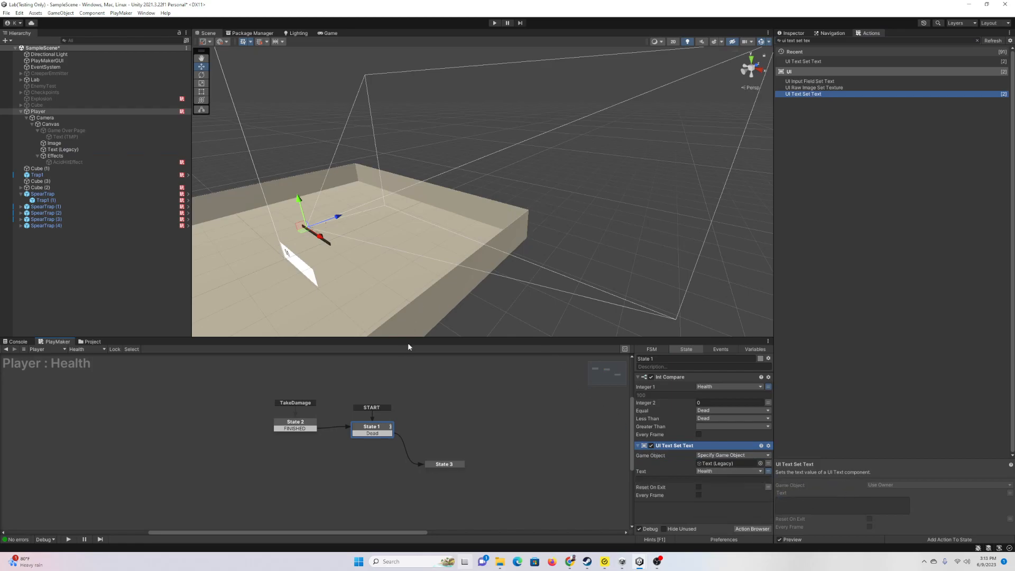
{"action": "left_click_drag", "start_coordinate": [409, 337], "coordinate": [410, 384]}
Step: Apply the bottom-left anchor preset to Text (Legacy), drag it lower, and start the game
{"action": "left_click", "coordinate": [328, 34]}
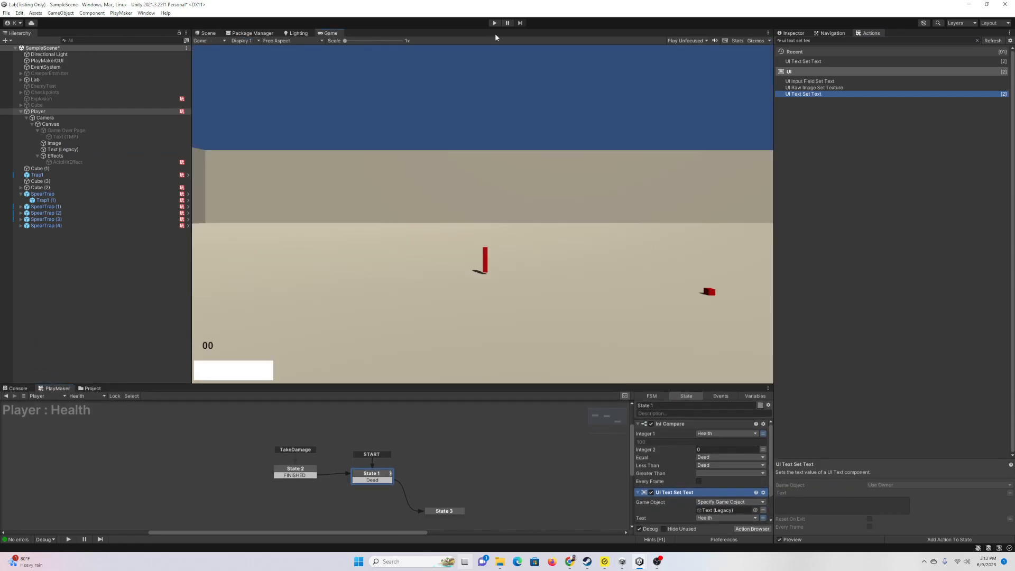
{"action": "left_click", "coordinate": [793, 33]}
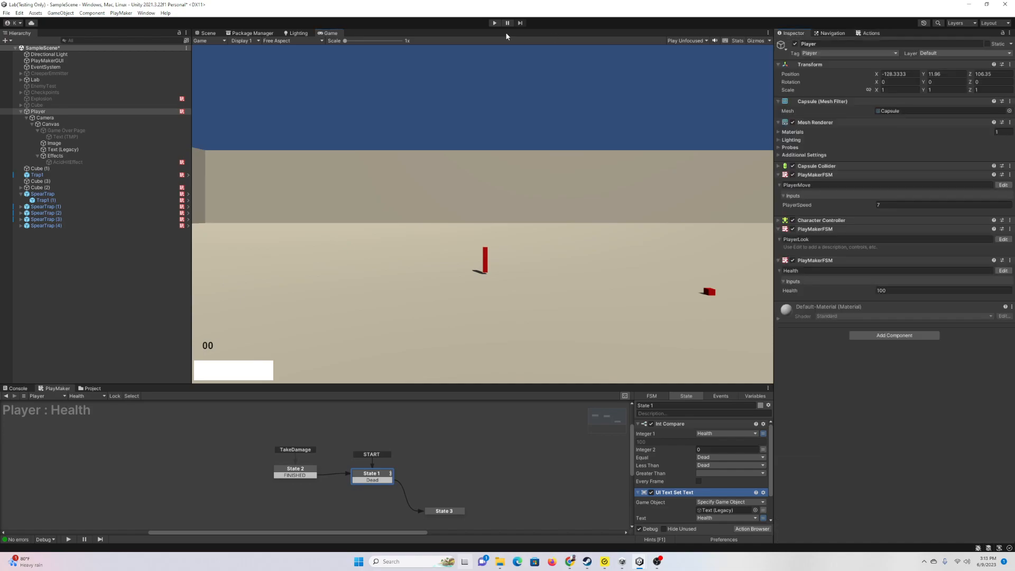
{"action": "left_click", "coordinate": [208, 33]}
{"action": "left_click", "coordinate": [75, 149]}
{"action": "left_click", "coordinate": [793, 85]}
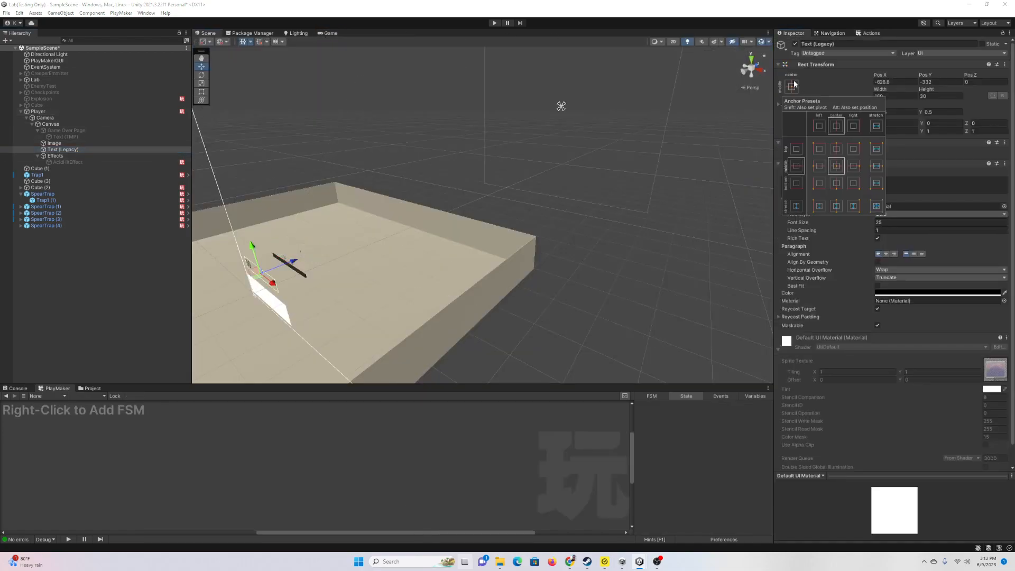
{"action": "left_click", "coordinate": [819, 183]}
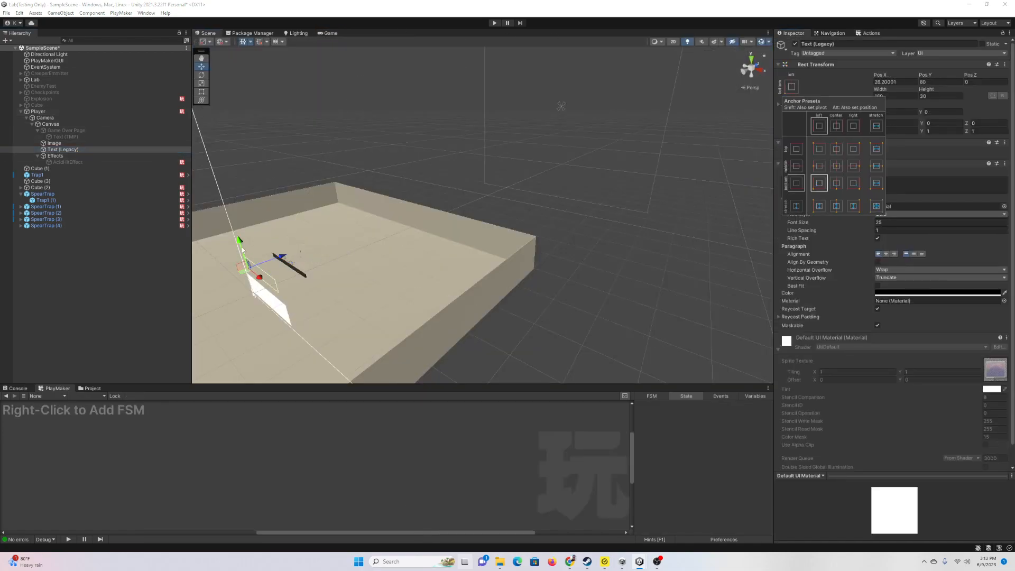
{"action": "left_click_drag", "start_coordinate": [242, 250], "coordinate": [242, 266]}
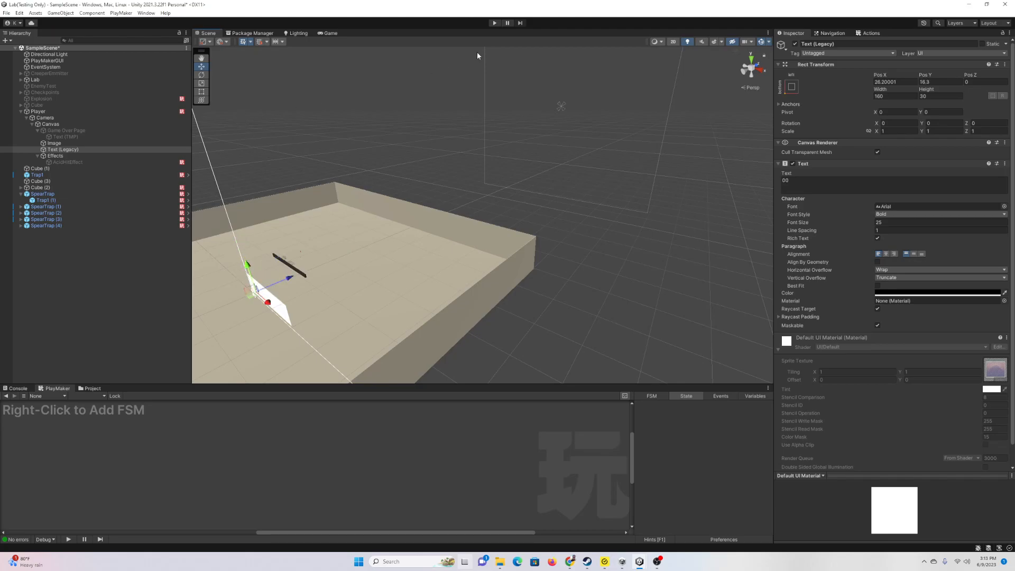
{"action": "left_click", "coordinate": [328, 34]}
{"action": "left_click", "coordinate": [495, 23]}
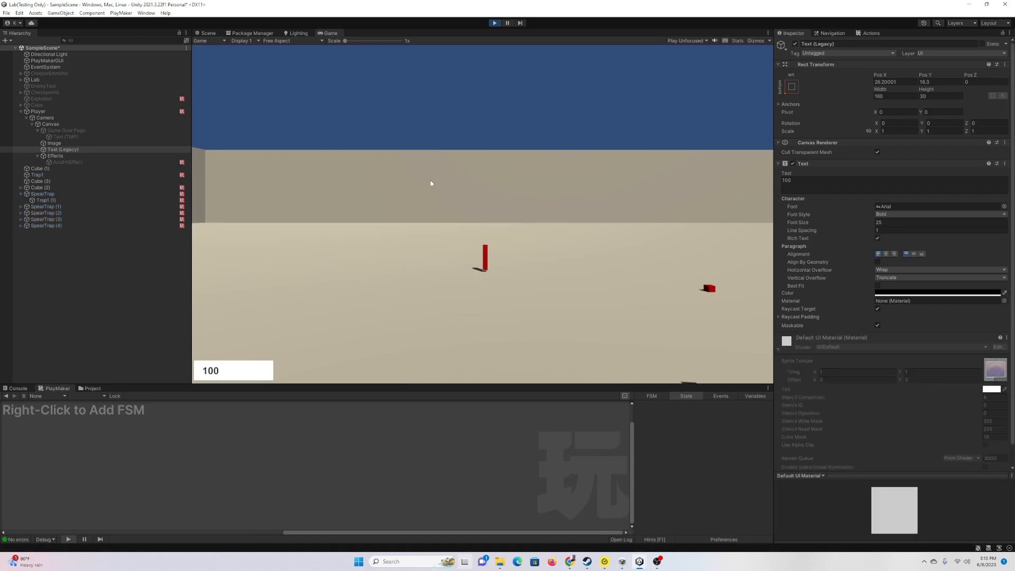
Step: Walk the player through the spear traps as health drops from 100 to 80, then stop
{"action": "left_click", "coordinate": [418, 253]}
{"action": "key", "text": "w"}
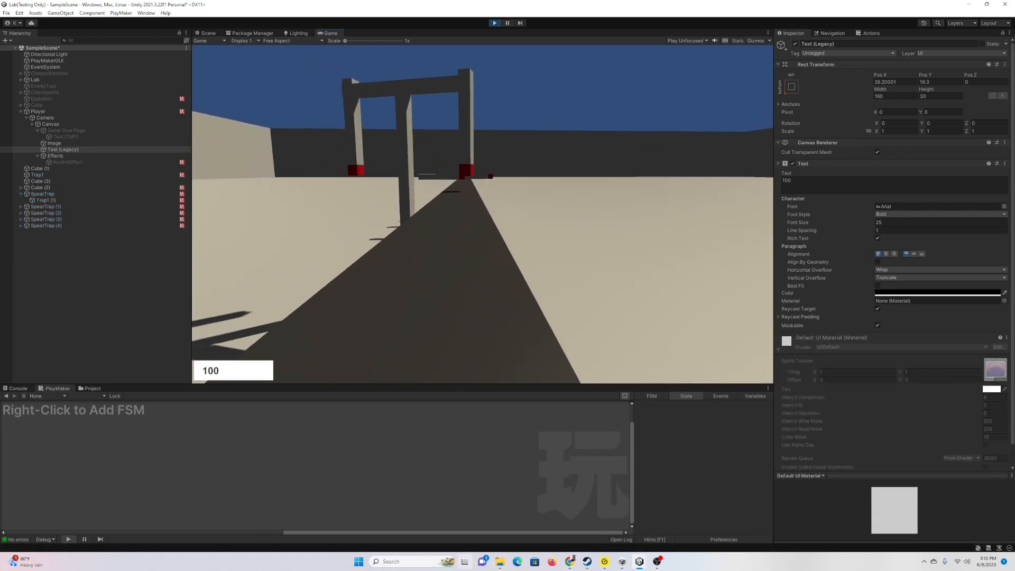
{"action": "key", "text": "w"}
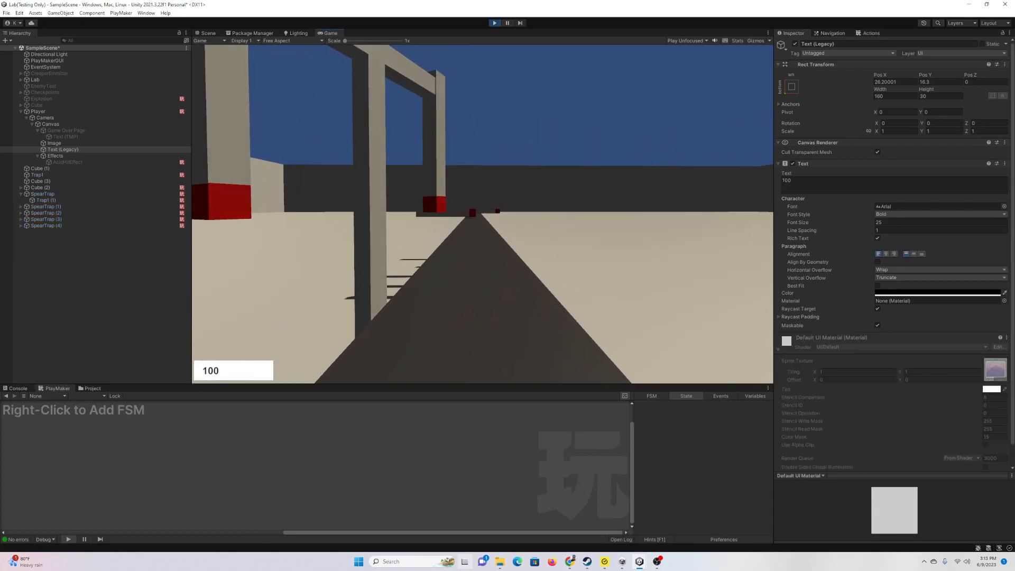
{"action": "key", "text": "w"}
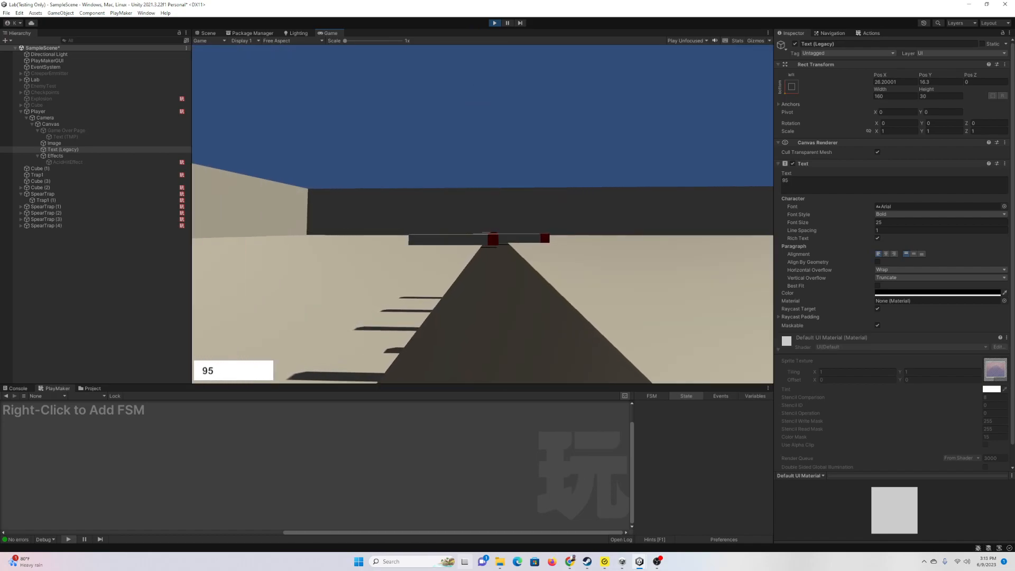
{"action": "key", "text": "w"}
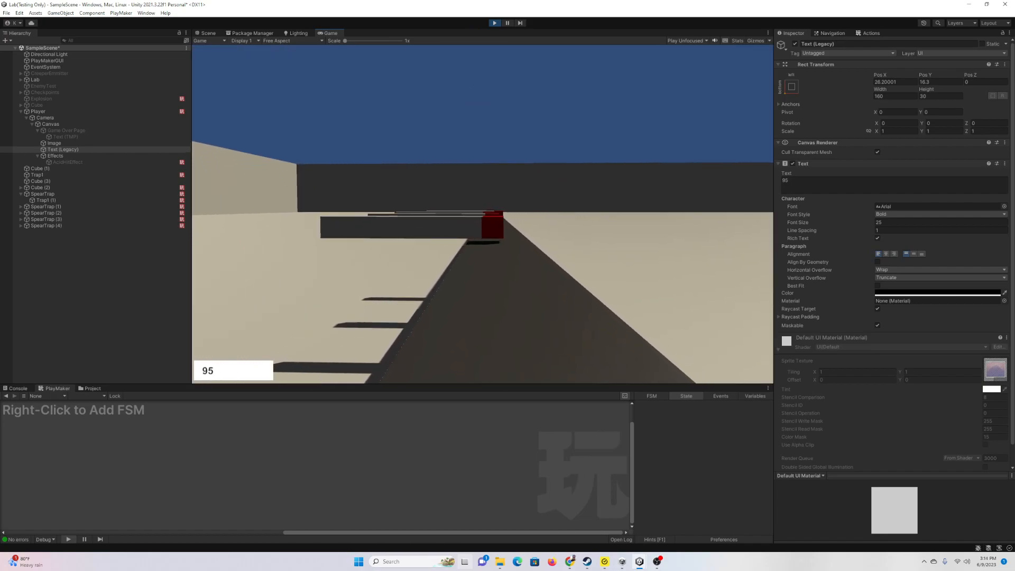
{"action": "key", "text": "w"}
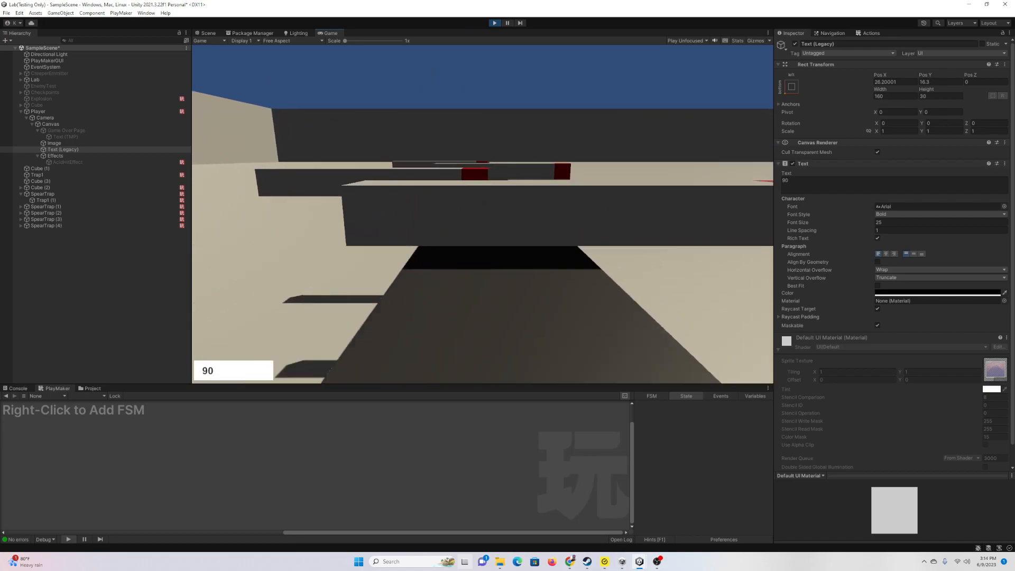
{"action": "key", "text": "w"}
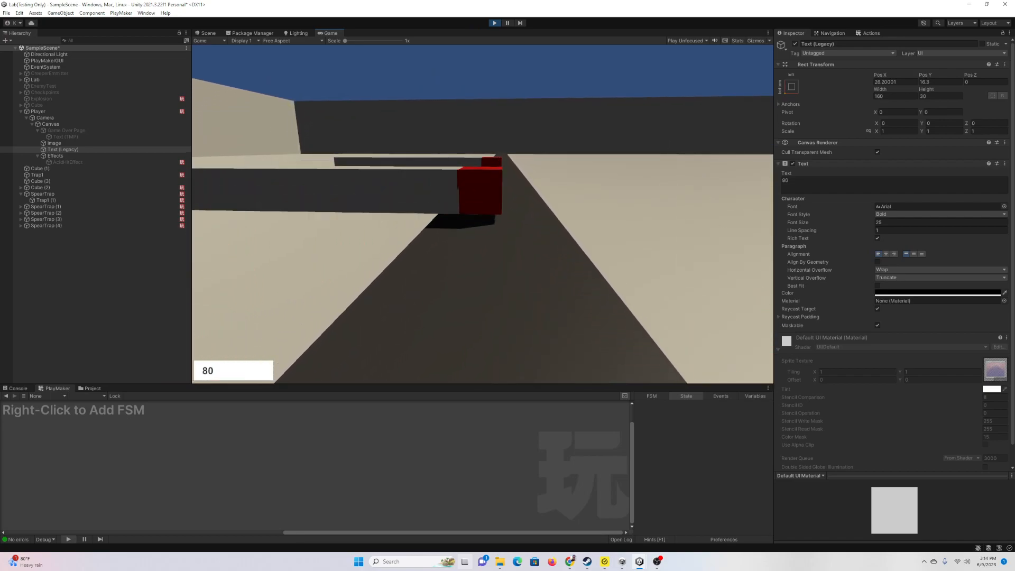
{"action": "key", "text": "w"}
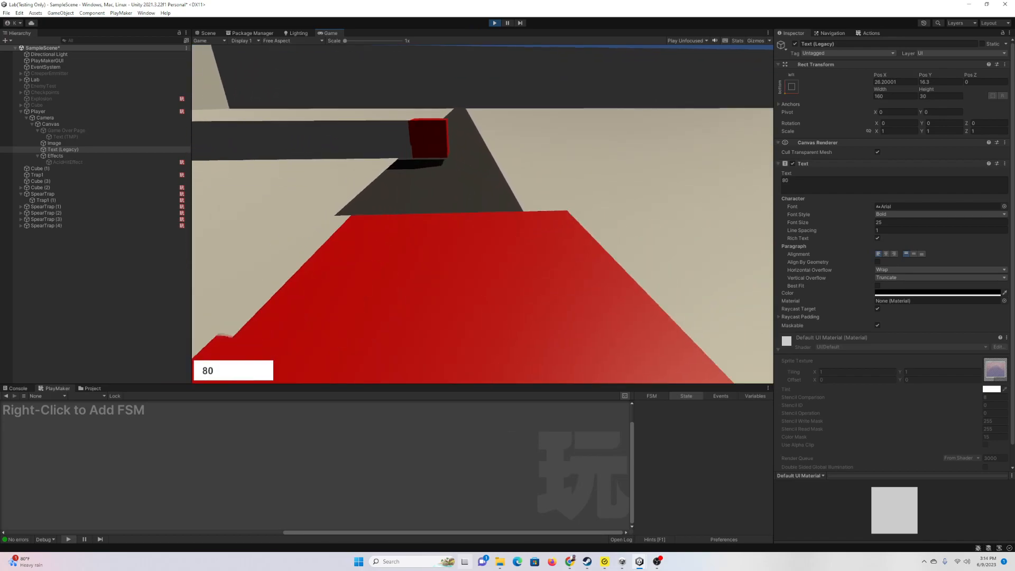
{"action": "key", "text": "w"}
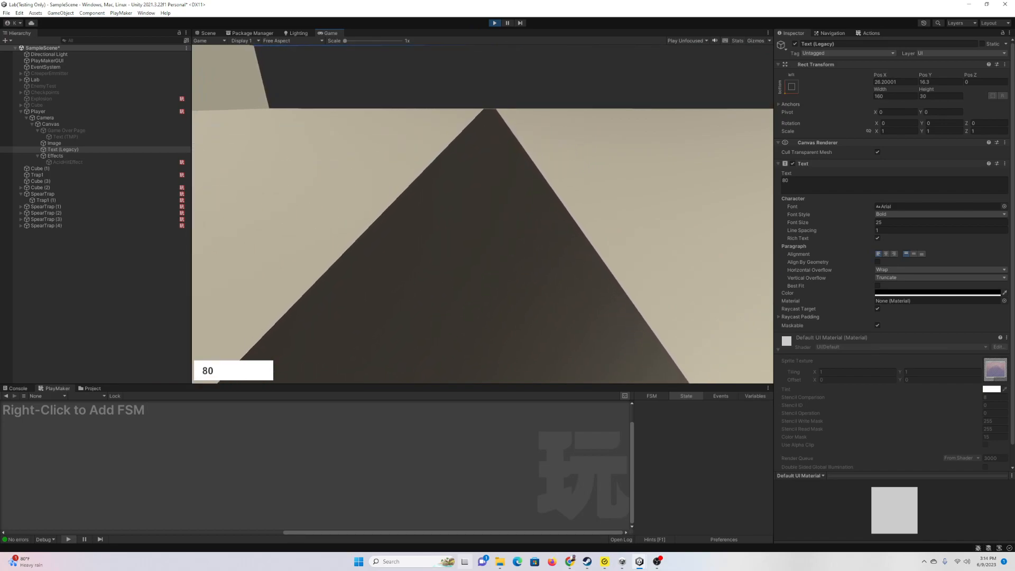
{"action": "key", "text": "Escape"}
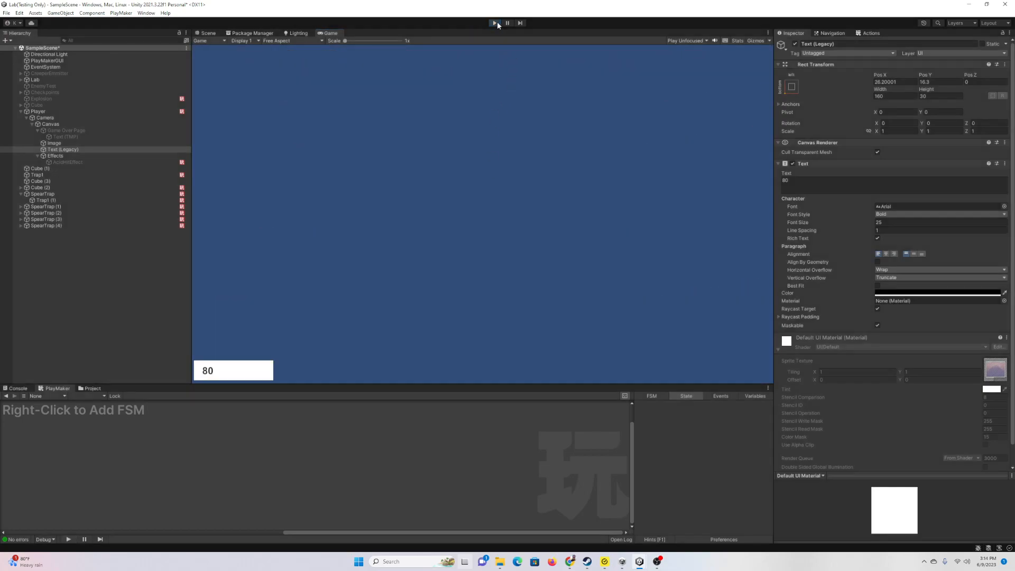
{"action": "left_click", "coordinate": [495, 22]}
Step: Duplicate AcidHitEffect and switch off the original
{"action": "left_click", "coordinate": [74, 162]}
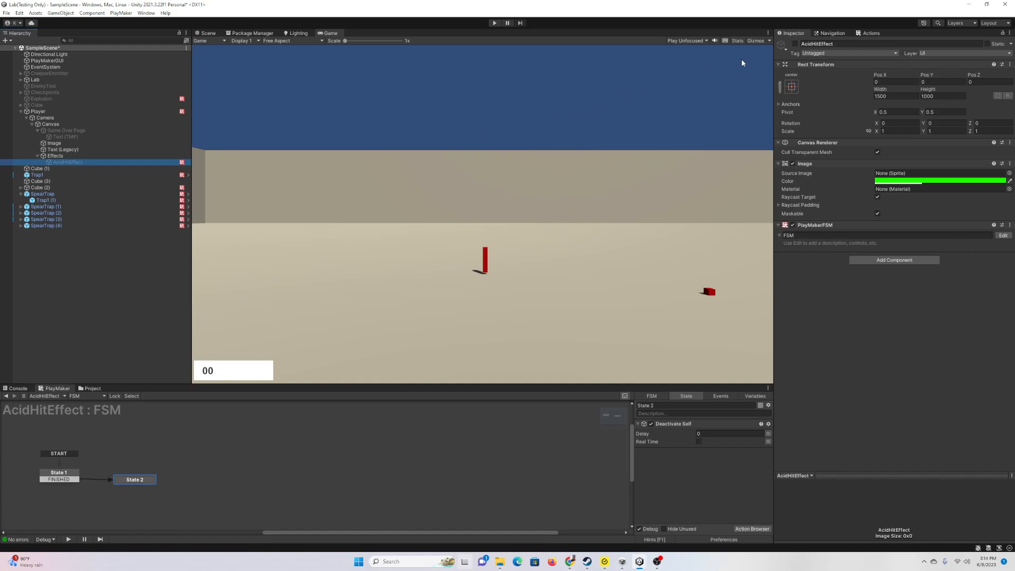
{"action": "left_click", "coordinate": [796, 44]}
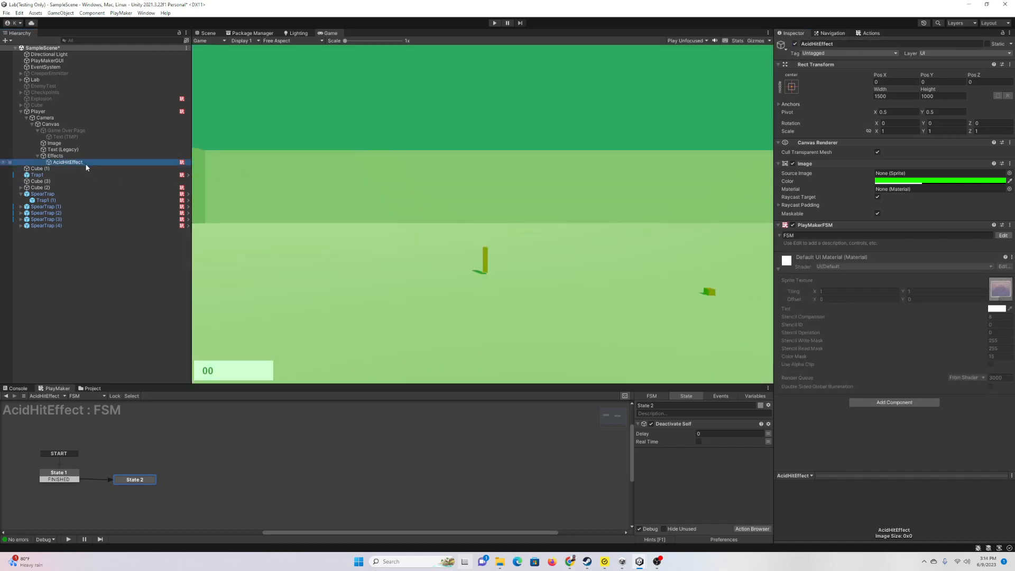
{"action": "key", "text": "ctrl+d"}
{"action": "left_click", "coordinate": [68, 162]}
{"action": "left_click", "coordinate": [795, 44]}
Step: Rename the copy to HitEffect and change its image colour from green to red
{"action": "left_click", "coordinate": [70, 169]}
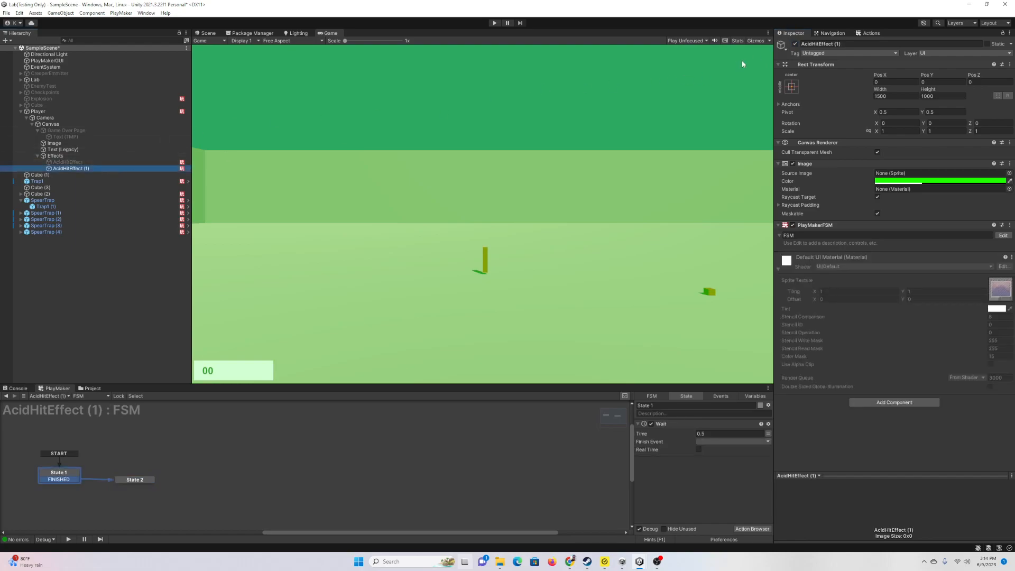
{"action": "left_click_drag", "start_coordinate": [812, 44], "coordinate": [788, 47]}
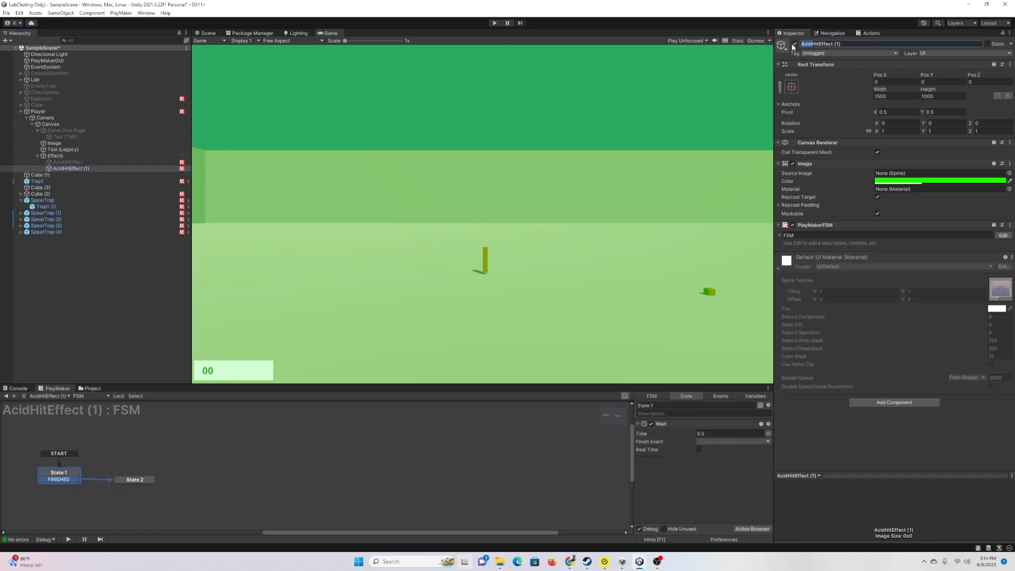
{"action": "key", "text": "BackSpace"}
{"action": "key", "text": "BackSpace"}
{"action": "key", "text": "BackSpace"}
{"action": "key", "text": "BackSpace"}
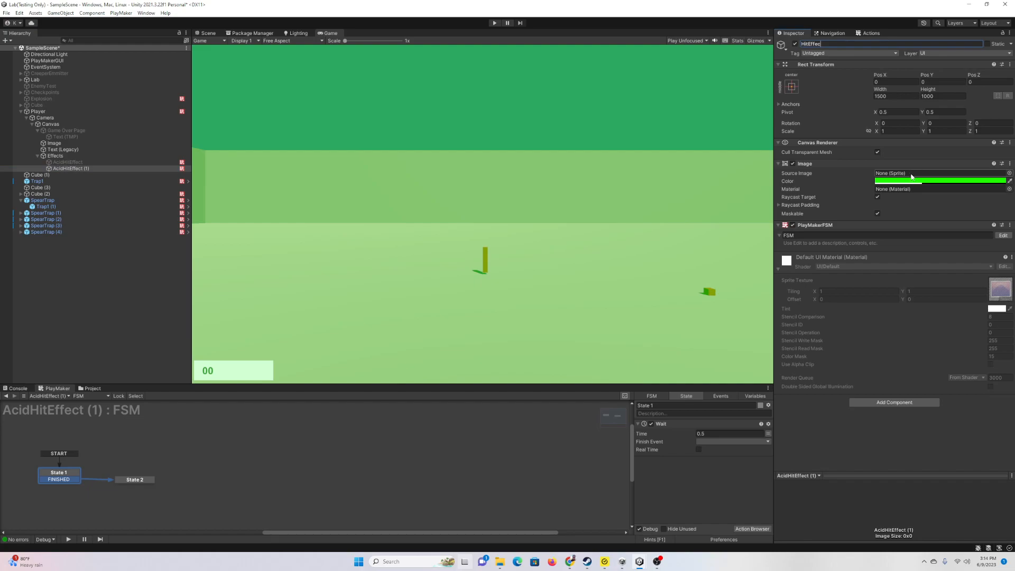
{"action": "left_click", "coordinate": [912, 181]}
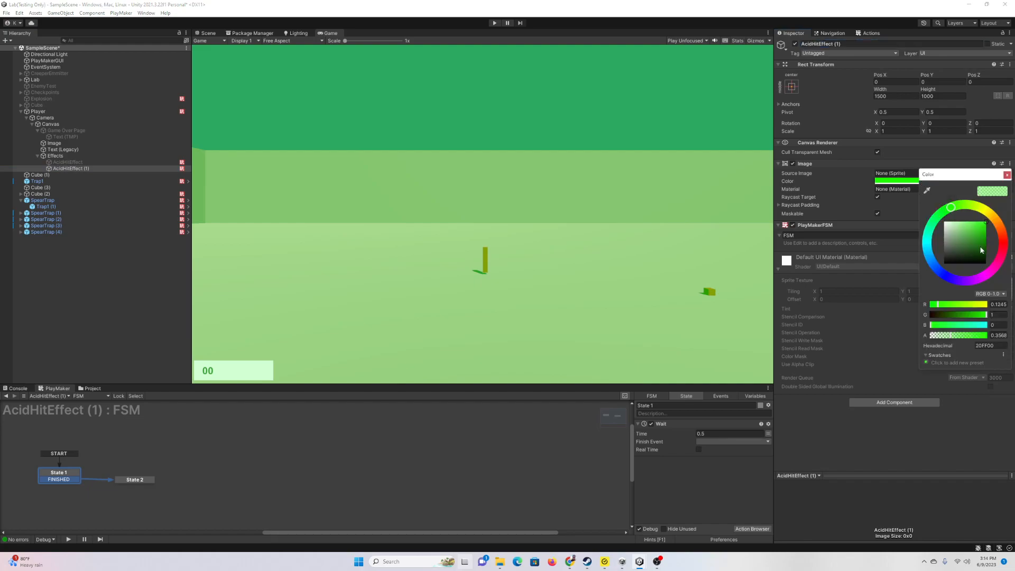
{"action": "left_click", "coordinate": [1003, 245]}
{"action": "left_click", "coordinate": [1007, 175]}
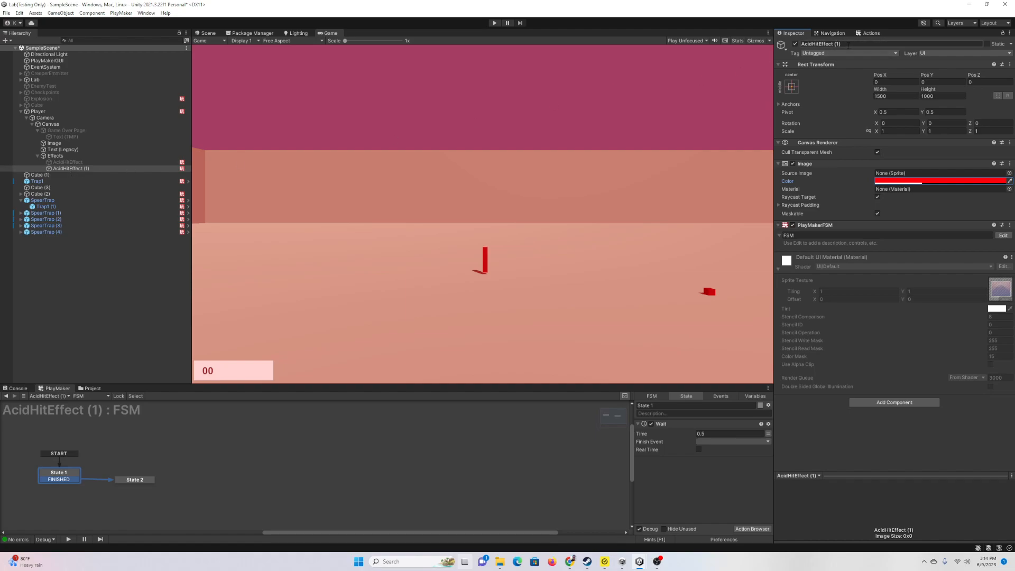
{"action": "left_click_drag", "start_coordinate": [813, 45], "coordinate": [784, 46]}
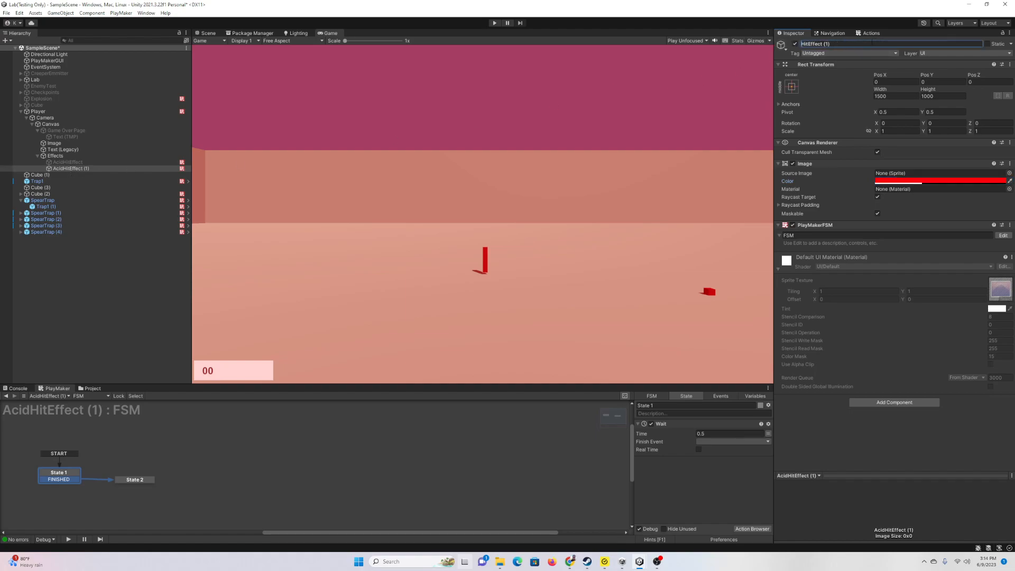
{"action": "key", "text": "Return"}
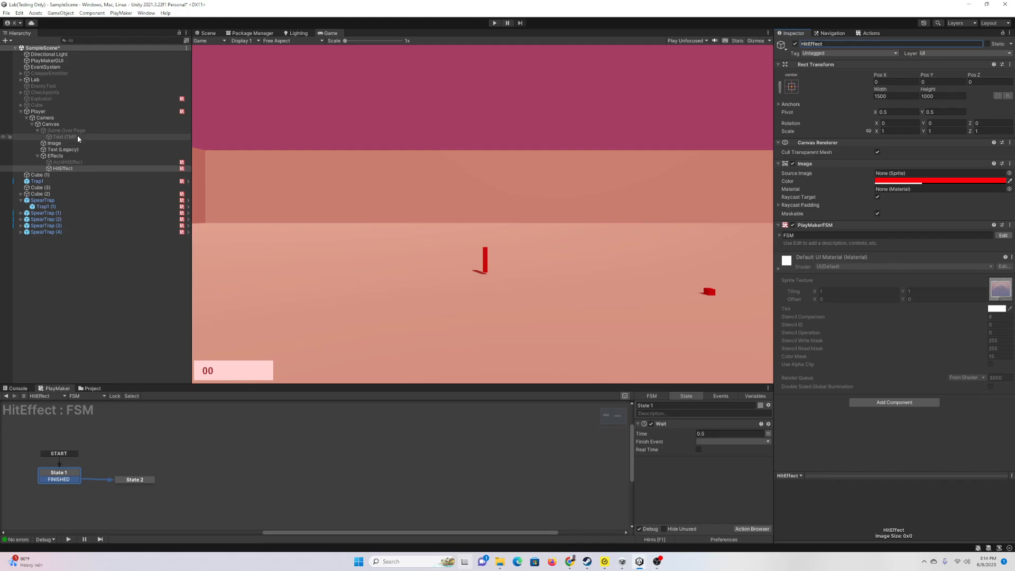
Step: Add an Activate Game Object action to State 2 of the Player's Health FSM
{"action": "left_click", "coordinate": [38, 112]}
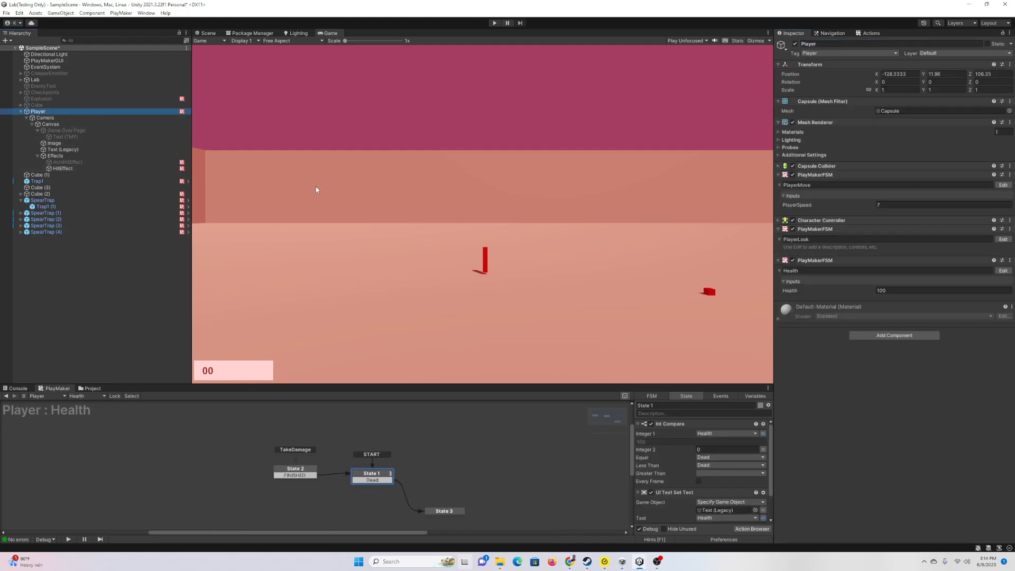
{"action": "left_click", "coordinate": [298, 472]}
{"action": "left_click", "coordinate": [756, 529]}
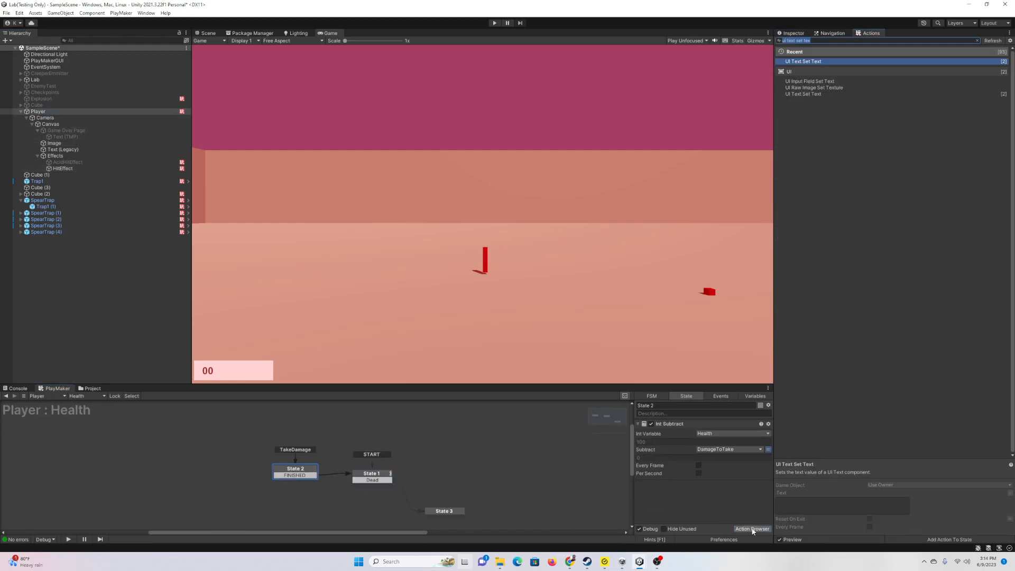
{"action": "key", "text": "Return"}
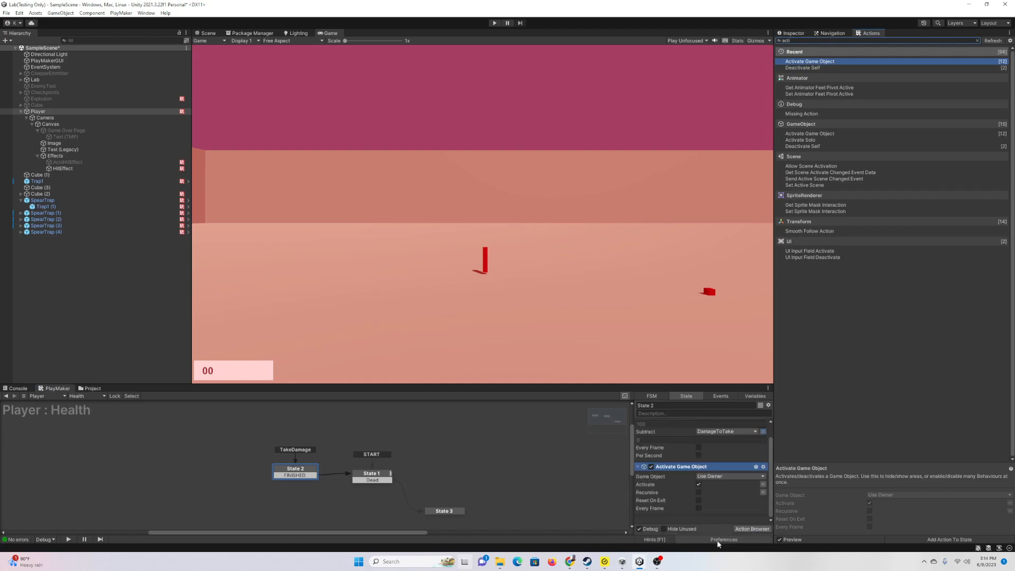
Step: Make the action target the HitEffect object instead of the owner
{"action": "left_click", "coordinate": [715, 478]}
{"action": "left_click", "coordinate": [711, 494]}
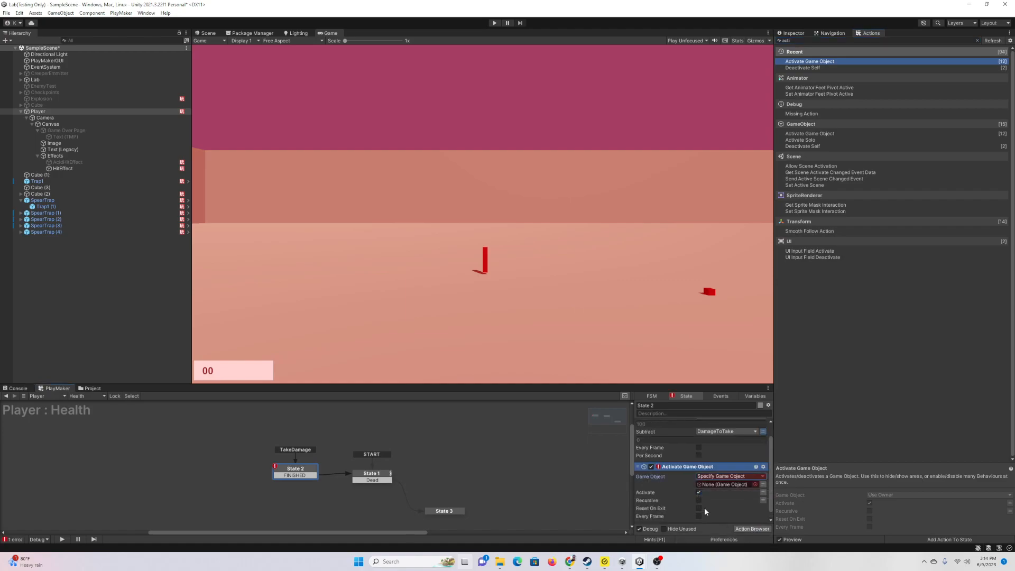
{"action": "left_click_drag", "start_coordinate": [81, 167], "coordinate": [735, 487]}
{"action": "left_click", "coordinate": [799, 34]}
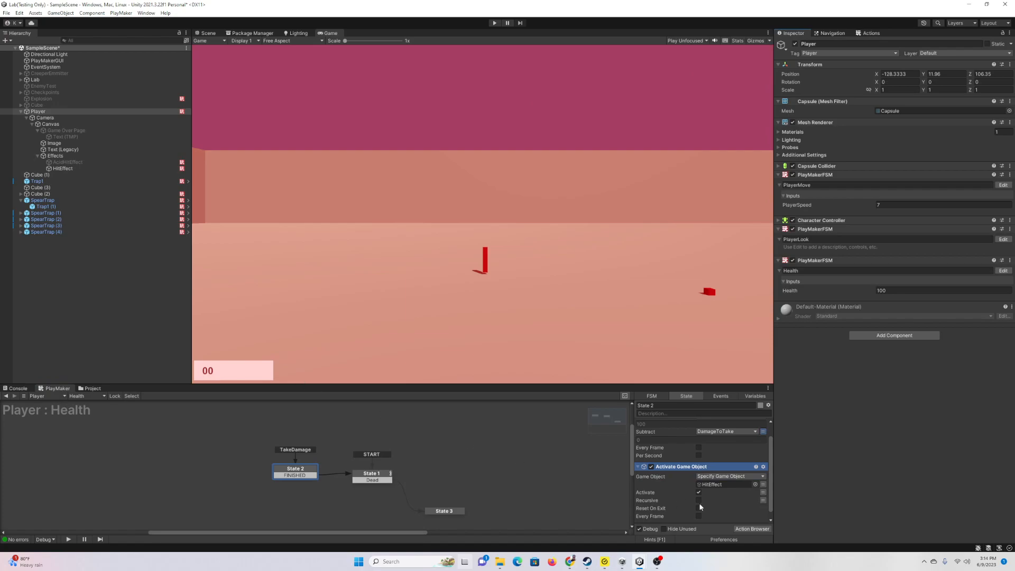
{"action": "left_click_drag", "start_coordinate": [770, 476], "coordinate": [771, 451]}
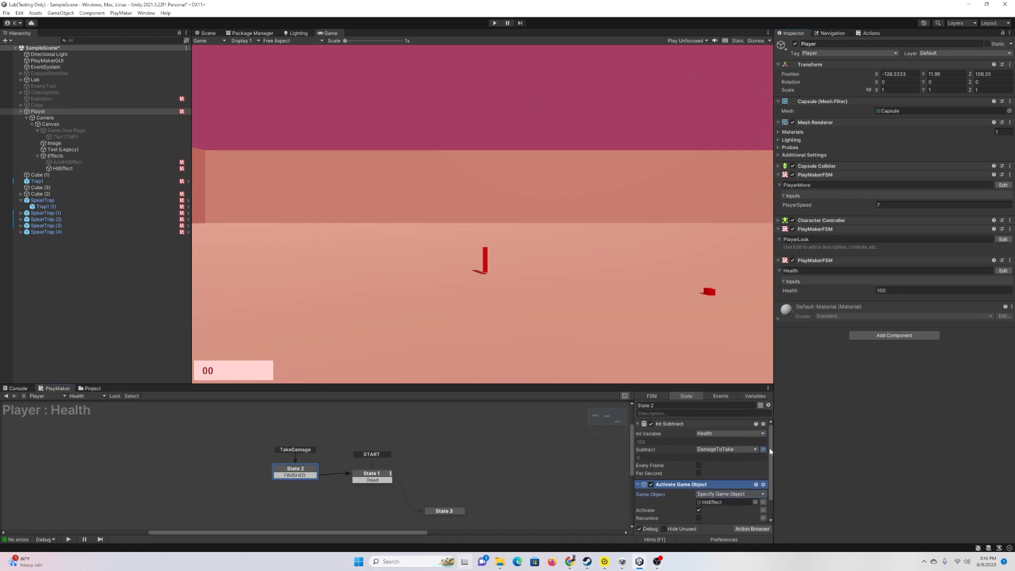
{"action": "left_click", "coordinate": [638, 424]}
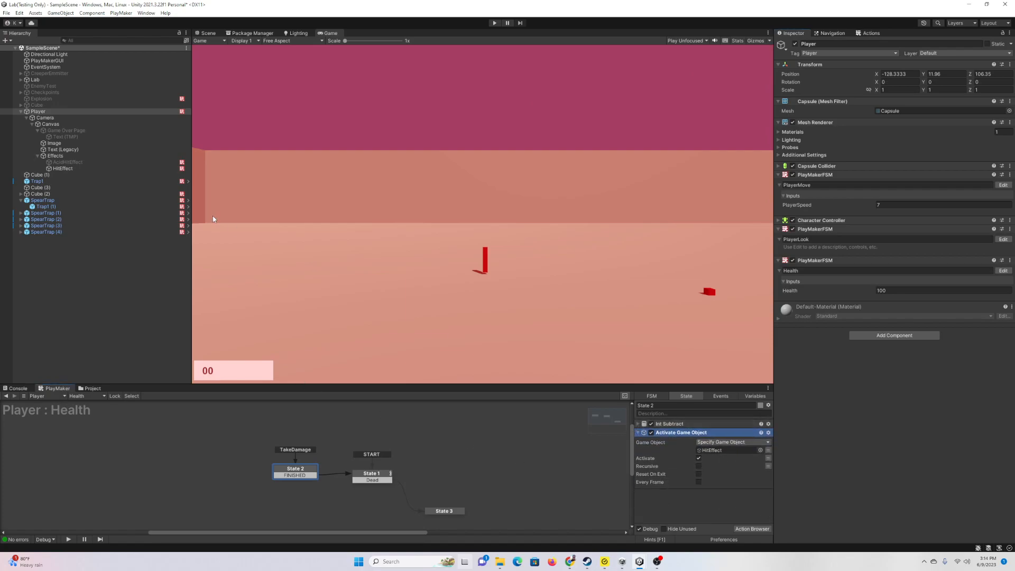
{"action": "left_click", "coordinate": [63, 168]}
Step: Switch off HitEffect and playtest by walking into a trap, health falling from 100 to 95
{"action": "left_click", "coordinate": [796, 44]}
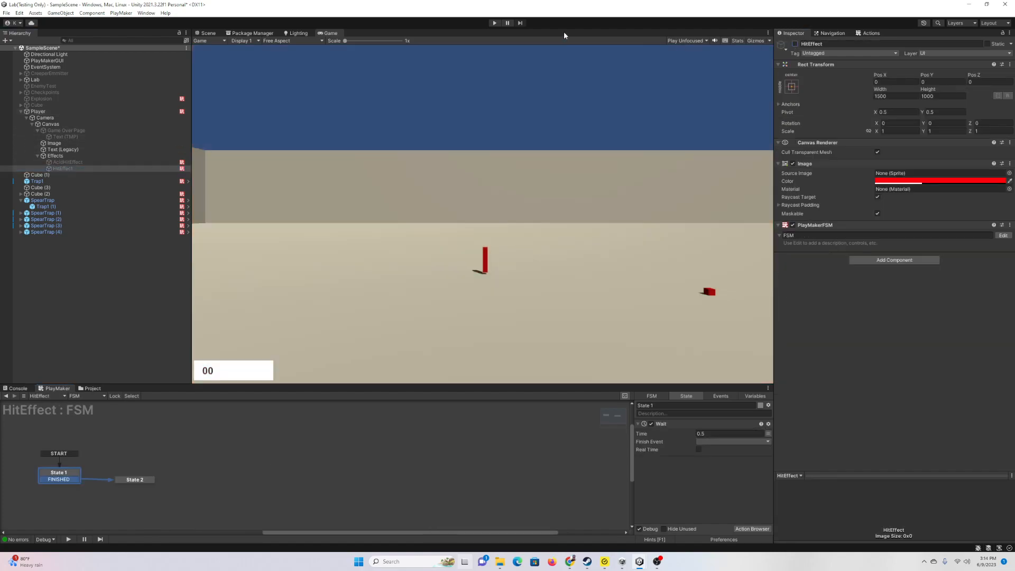
{"action": "left_click", "coordinate": [494, 23]}
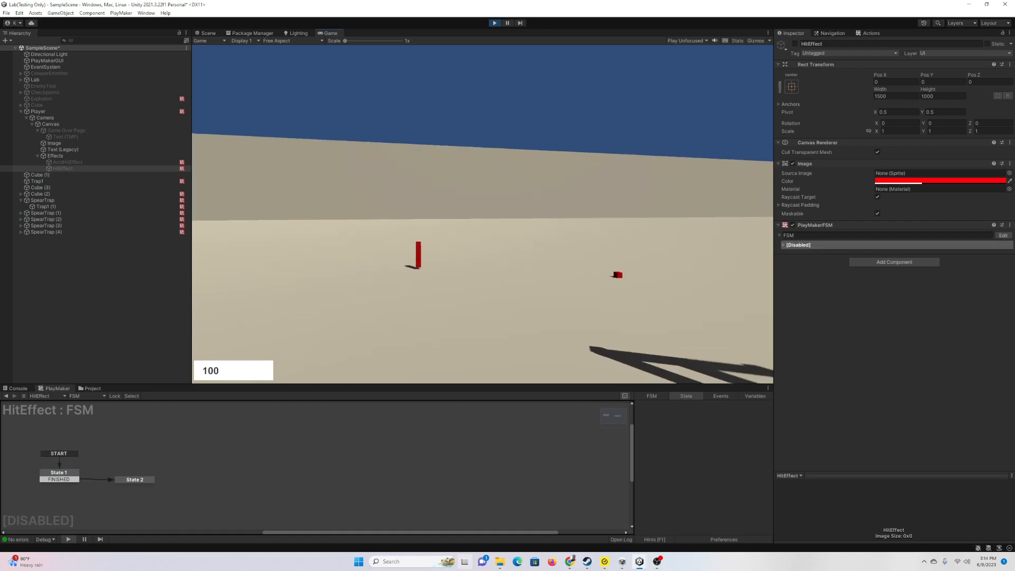
{"action": "key", "text": "w"}
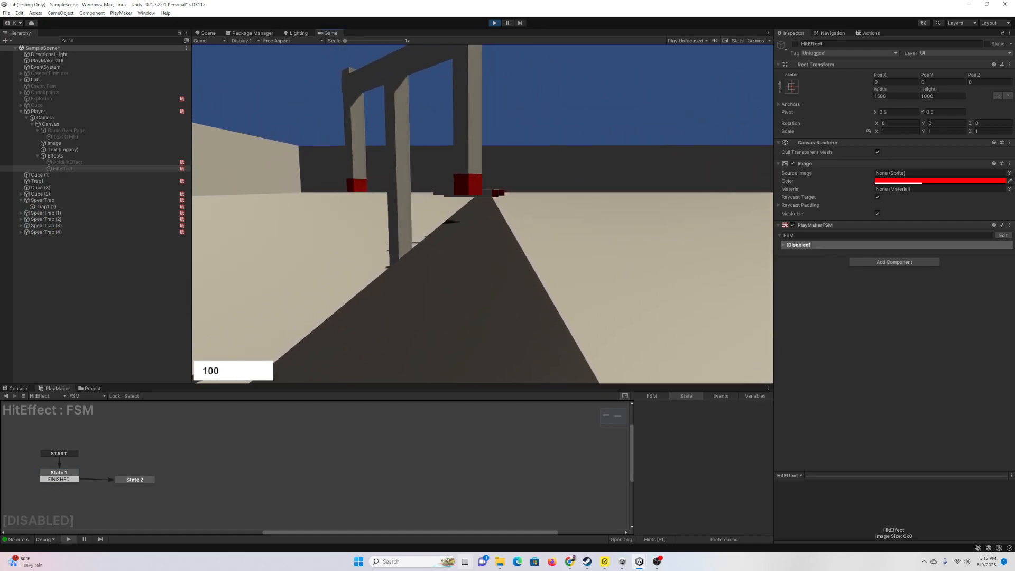
{"action": "key", "text": "w"}
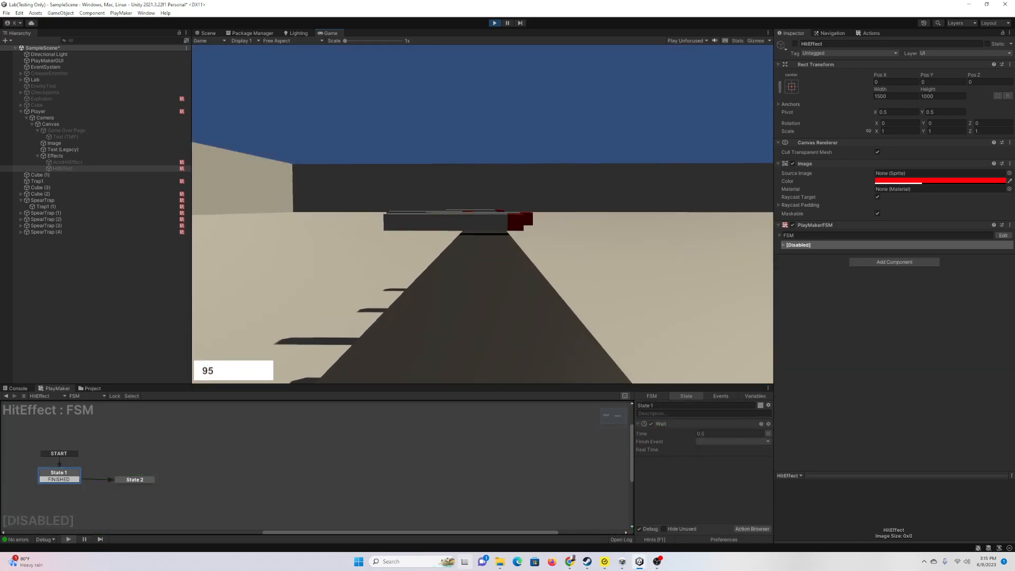
{"action": "key", "text": "w"}
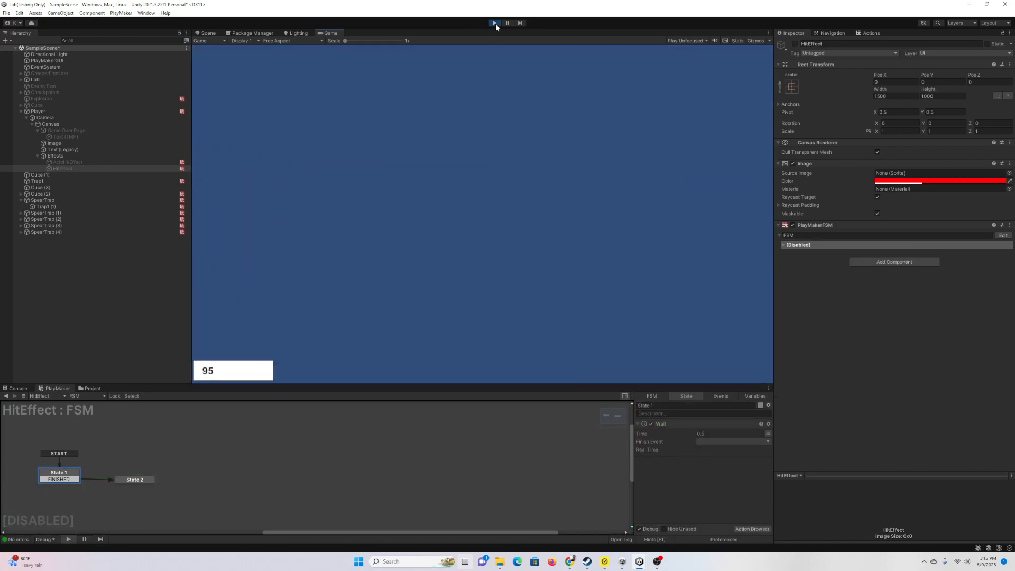
Step: Stop play mode and enlarge the PlayMaker graph showing the Player's Health FSM
{"action": "left_click", "coordinate": [495, 23]}
{"action": "left_click", "coordinate": [52, 111]}
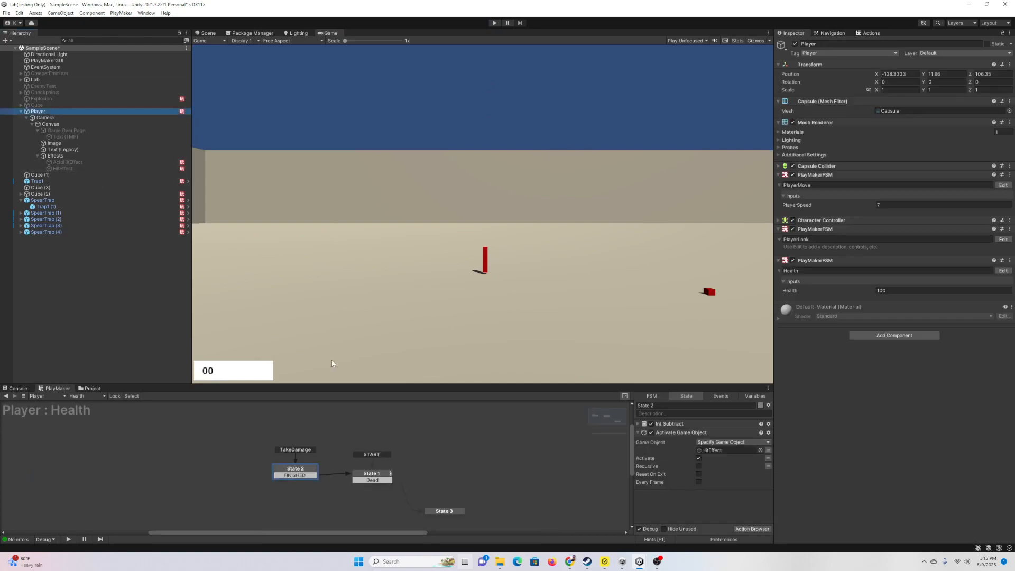
{"action": "left_click_drag", "start_coordinate": [353, 383], "coordinate": [296, 342]}
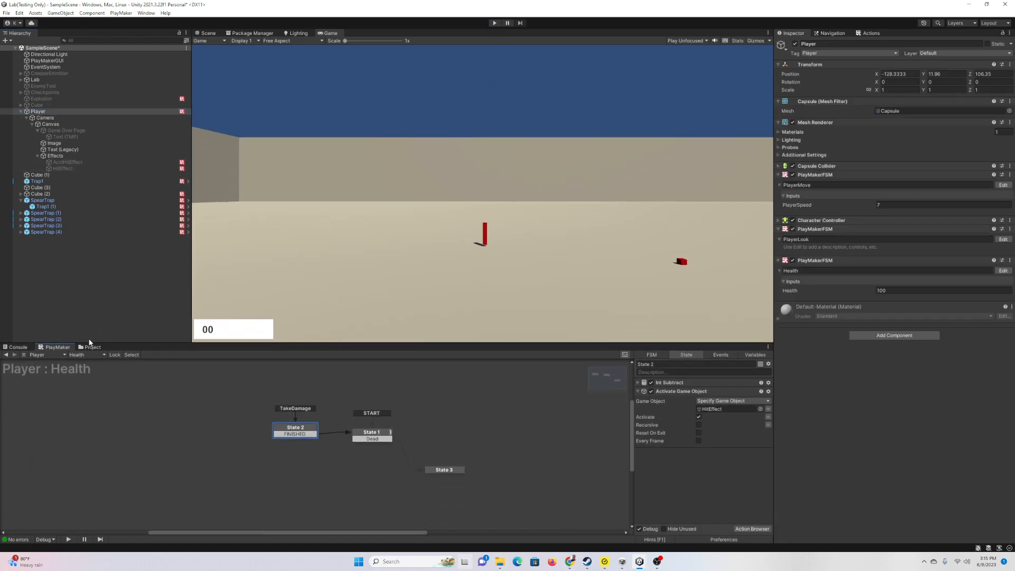
Step: Find the FREE Casual Game SFX Pack in Package Manager's My Assets and import all files
{"action": "left_click", "coordinate": [92, 347]}
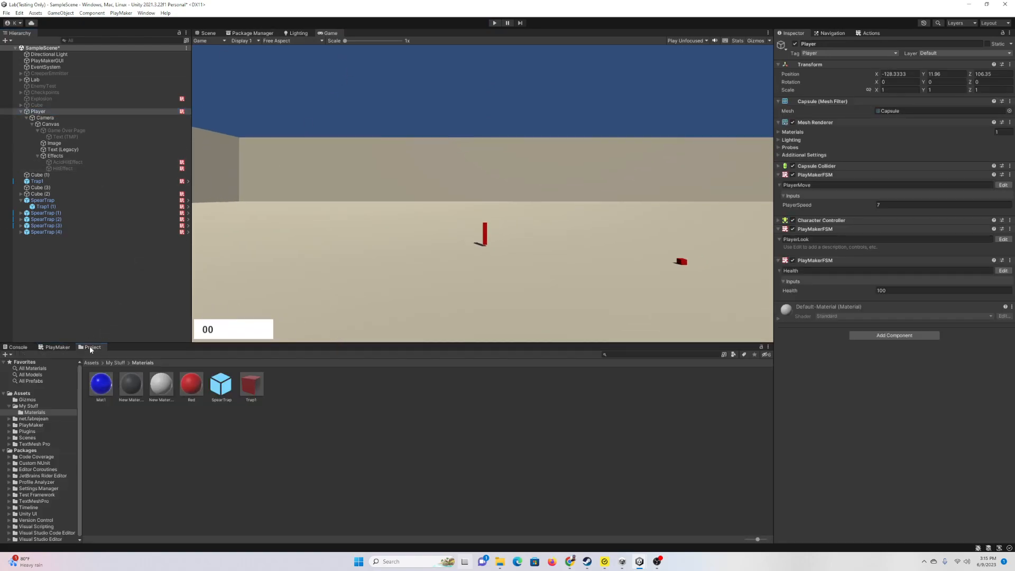
{"action": "left_click", "coordinate": [256, 34]}
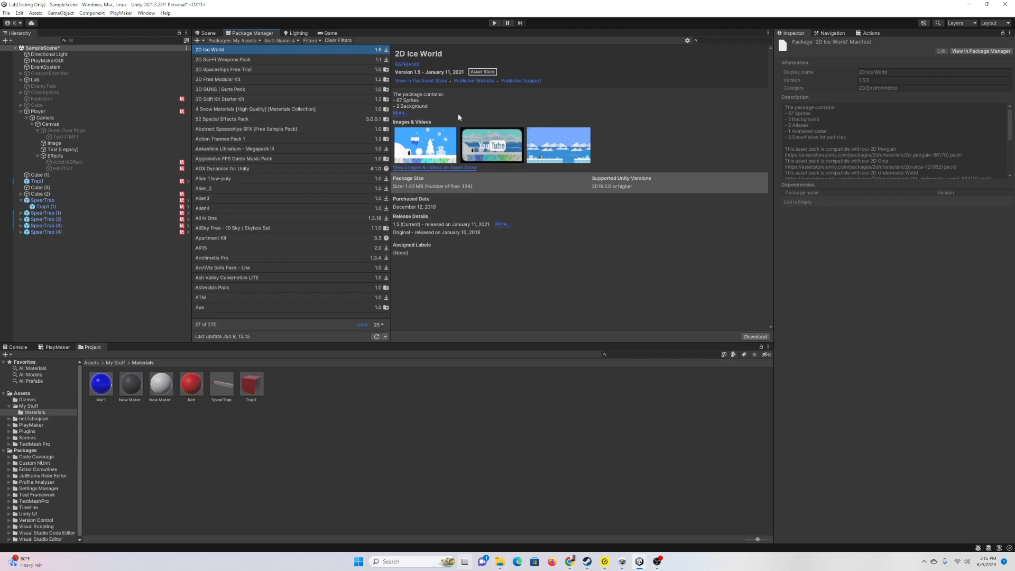
{"action": "left_click", "coordinate": [239, 41]}
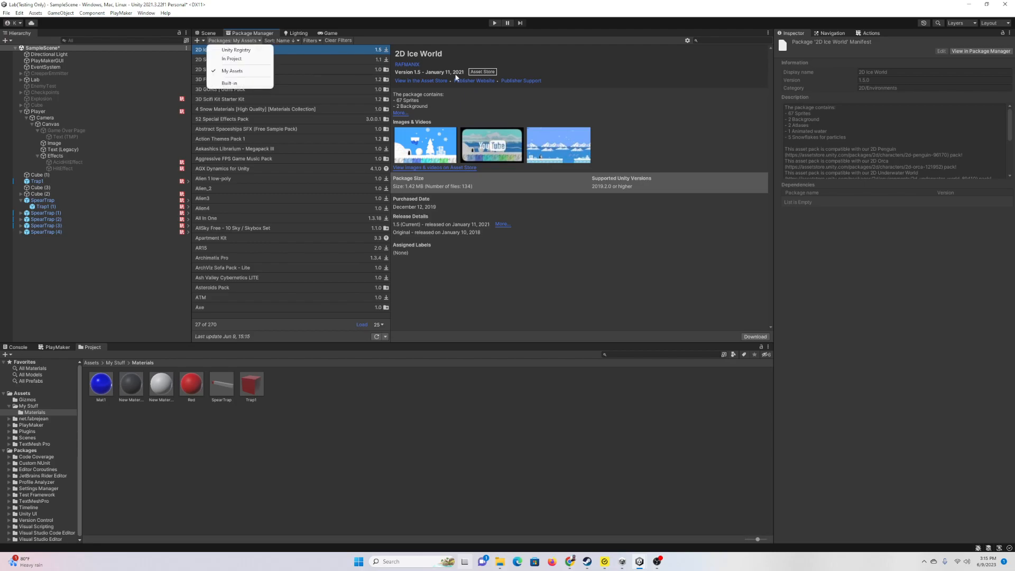
{"action": "left_click", "coordinate": [714, 42]}
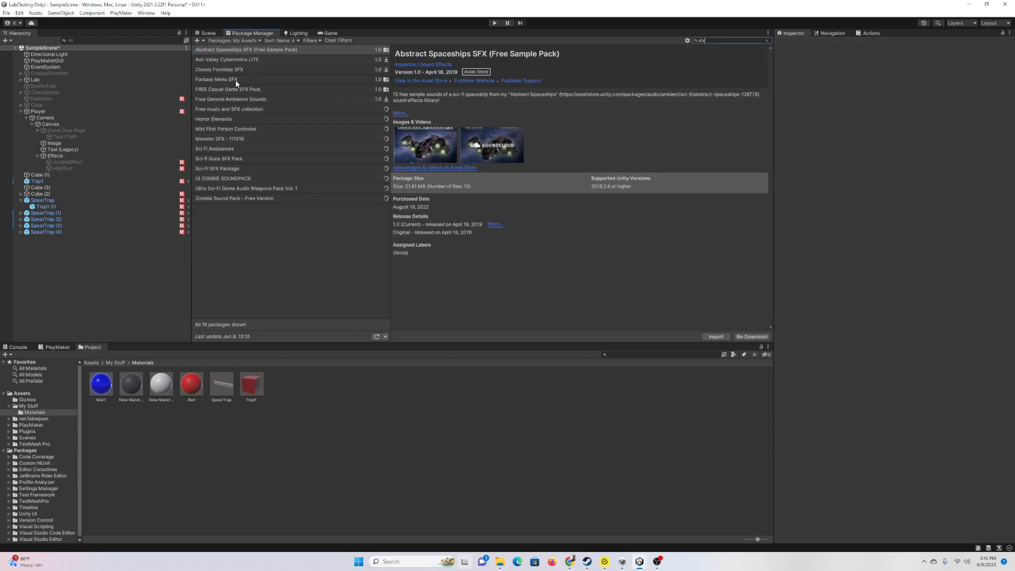
{"action": "left_click", "coordinate": [236, 80]}
{"action": "left_click", "coordinate": [247, 89]}
{"action": "left_click", "coordinate": [717, 337]}
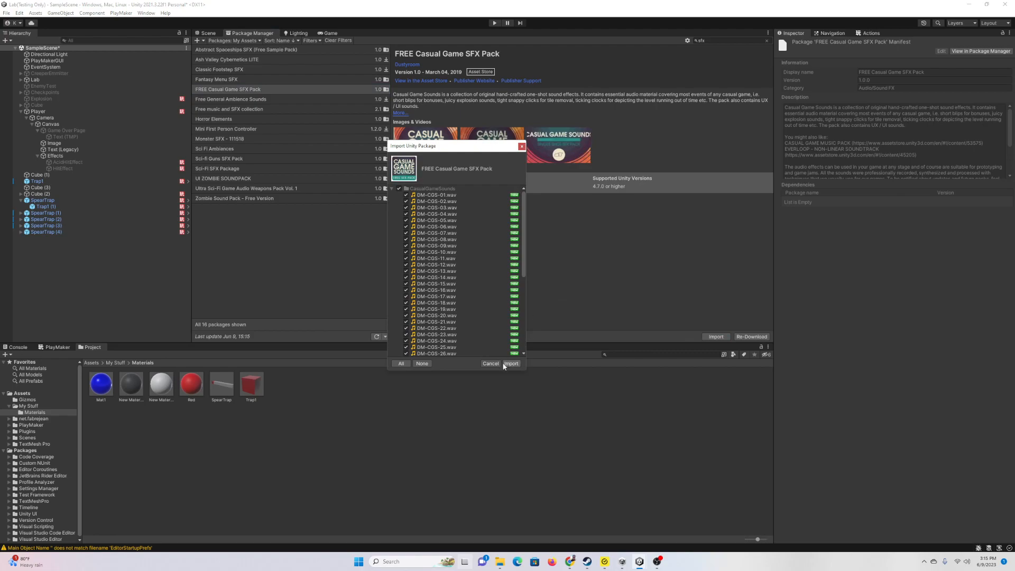
{"action": "left_click", "coordinate": [511, 363]}
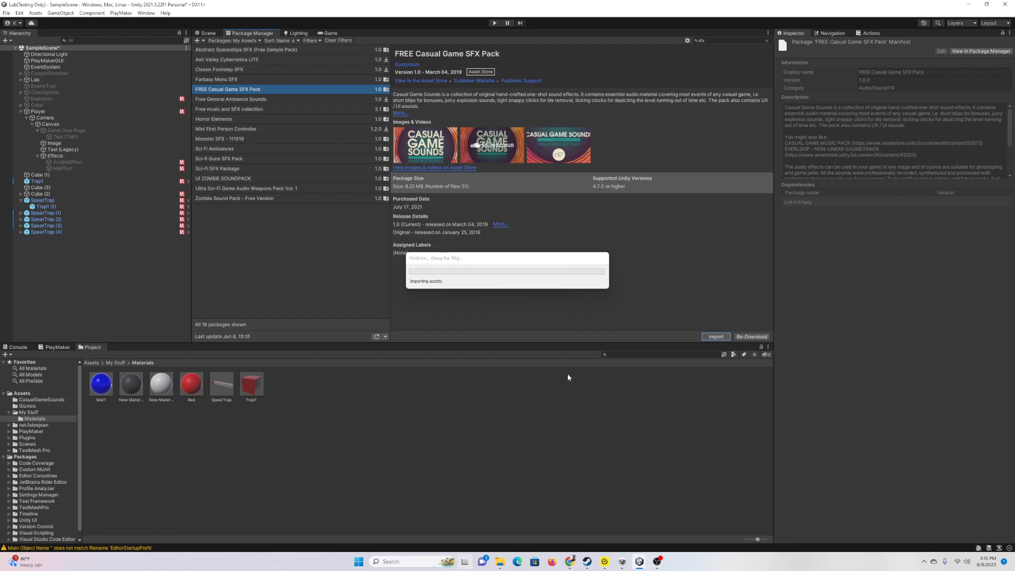
Step: Open the CasualGameSounds folder and audition clips from DM-CGS-01 through DM-CGS-43
{"action": "left_click", "coordinate": [201, 33]}
{"action": "left_click", "coordinate": [42, 400]}
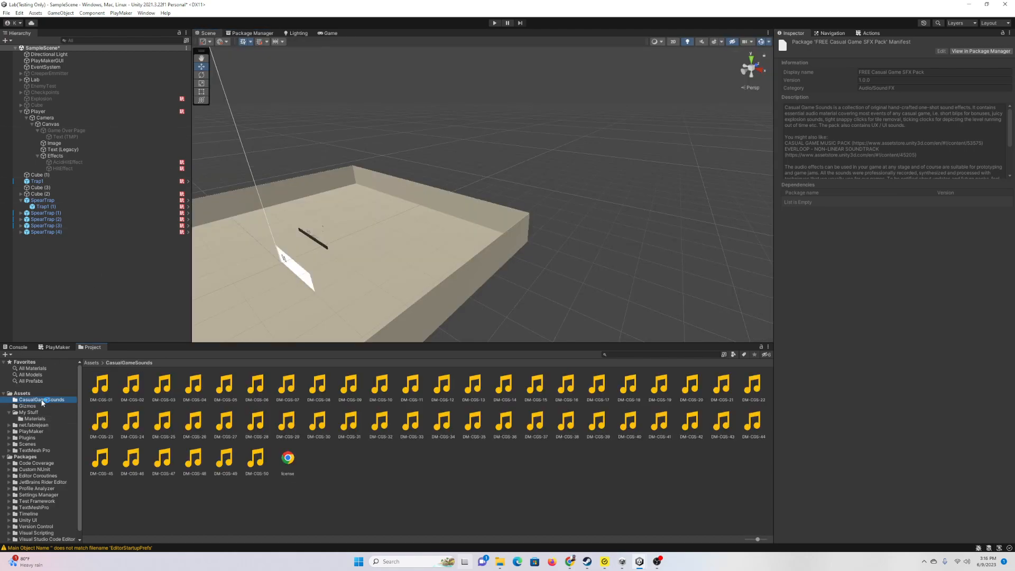
{"action": "left_click", "coordinate": [102, 384]}
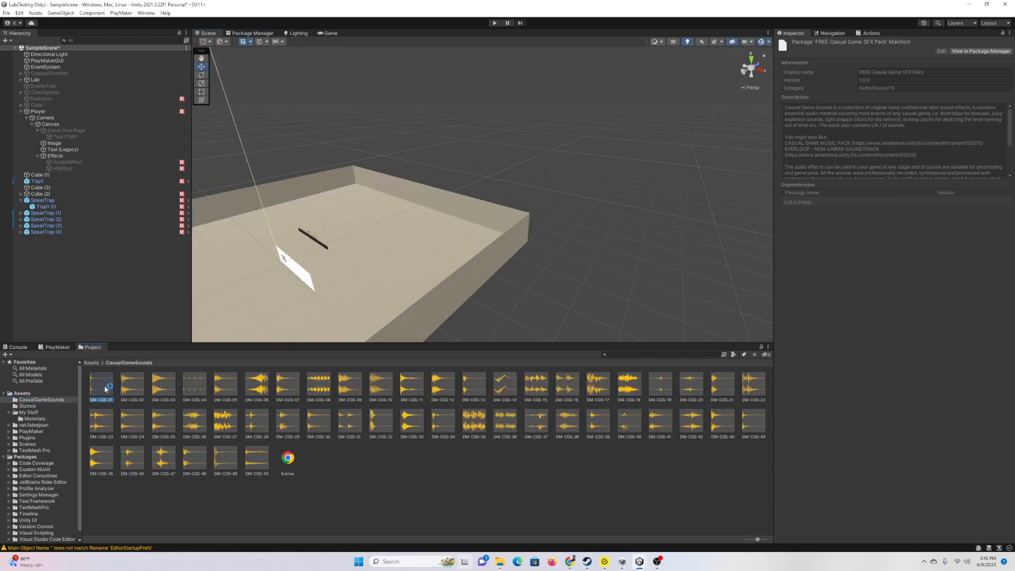
{"action": "left_click", "coordinate": [135, 386]}
{"action": "left_click", "coordinate": [164, 386]}
{"action": "left_click", "coordinate": [228, 388]}
{"action": "left_click", "coordinate": [286, 389]}
{"action": "left_click", "coordinate": [352, 392]}
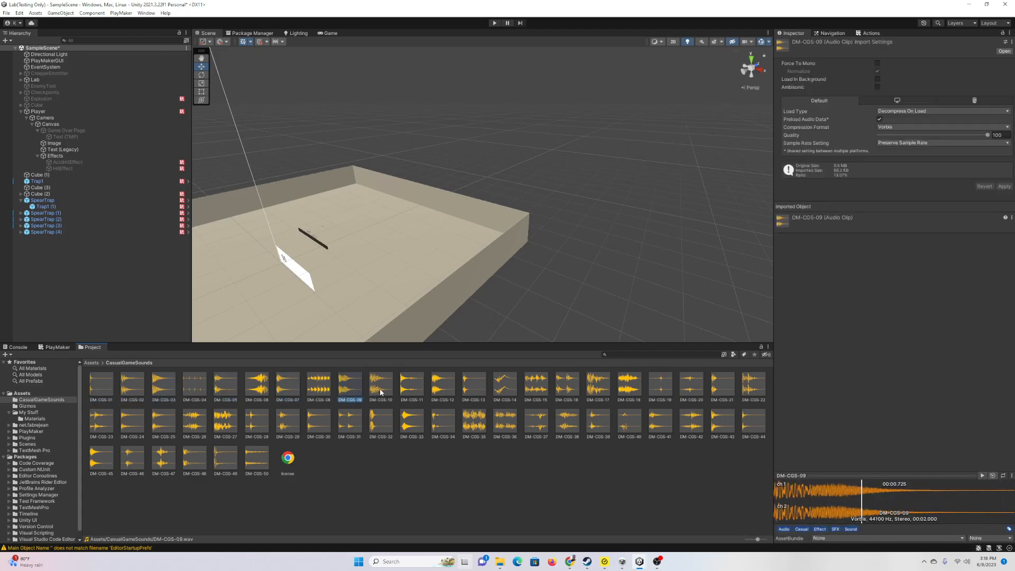
{"action": "left_click", "coordinate": [380, 388]}
{"action": "left_click", "coordinate": [474, 386]}
{"action": "left_click", "coordinate": [448, 421]}
{"action": "left_click", "coordinate": [536, 421]}
{"action": "left_click", "coordinate": [568, 421]}
{"action": "left_click", "coordinate": [598, 423]}
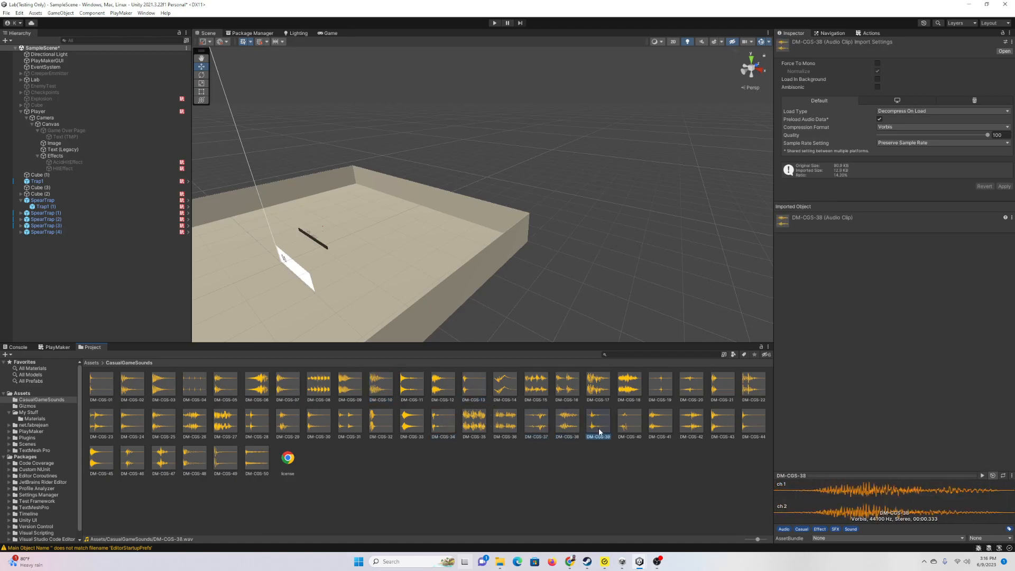
{"action": "left_click", "coordinate": [625, 423]}
{"action": "left_click", "coordinate": [753, 424]}
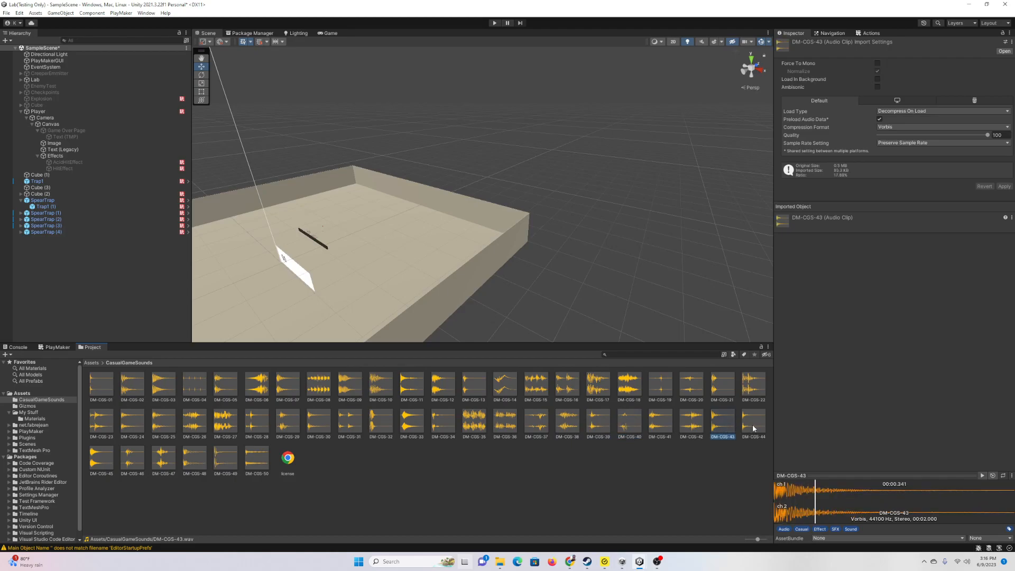
Step: Audition DM-CGS-19 down to 14 and 50 down to 48, then select HitEffect
{"action": "left_click", "coordinate": [692, 385]}
{"action": "key", "text": "Right"}
{"action": "key", "text": "Right"}
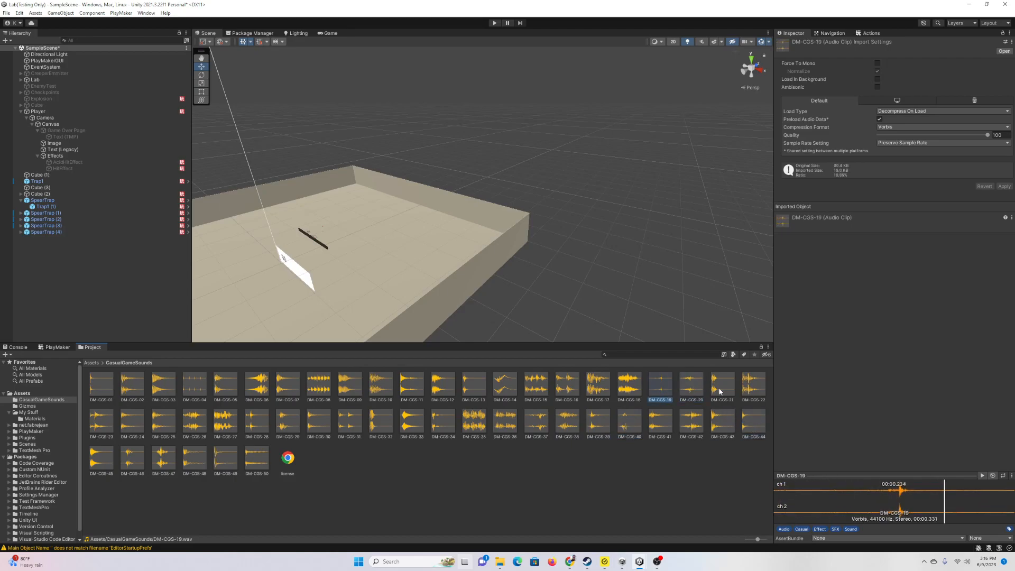
{"action": "left_click", "coordinate": [629, 385]}
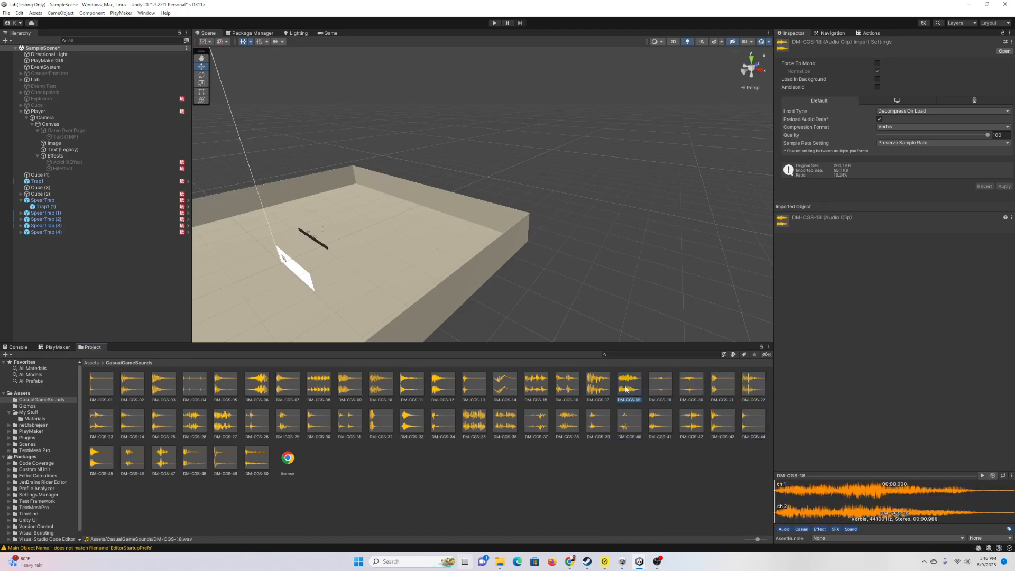
{"action": "left_click", "coordinate": [599, 387]}
{"action": "left_click", "coordinate": [536, 388]}
{"action": "left_click", "coordinate": [505, 389]}
{"action": "left_click", "coordinate": [258, 458]}
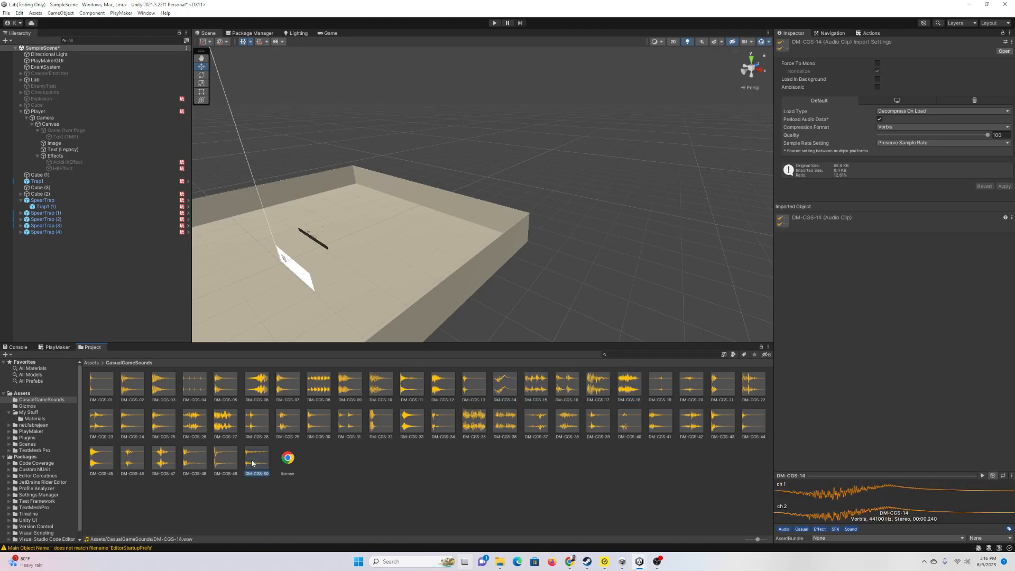
{"action": "left_click", "coordinate": [224, 461]}
{"action": "left_click", "coordinate": [197, 463]}
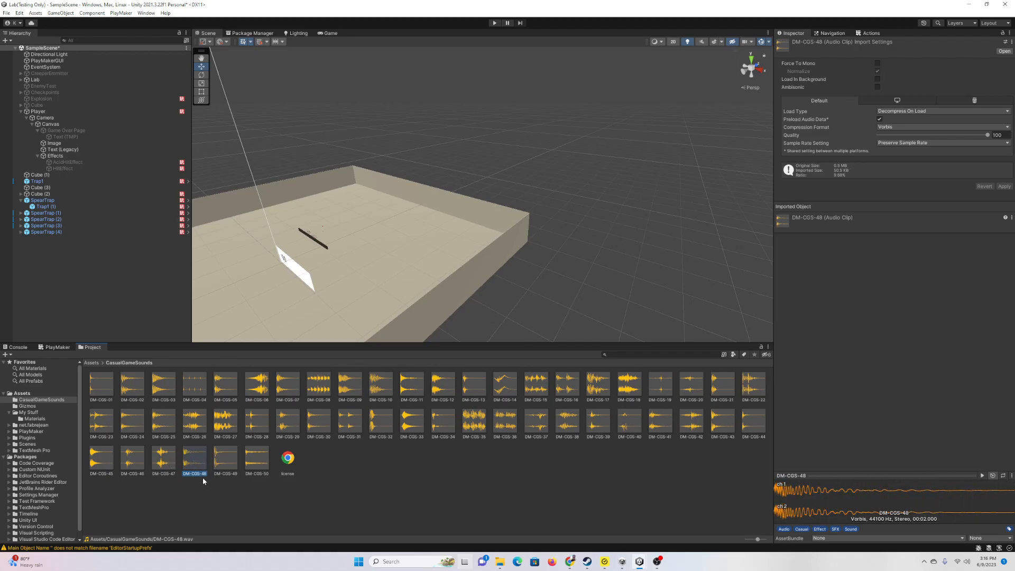
{"action": "left_click", "coordinate": [66, 169]}
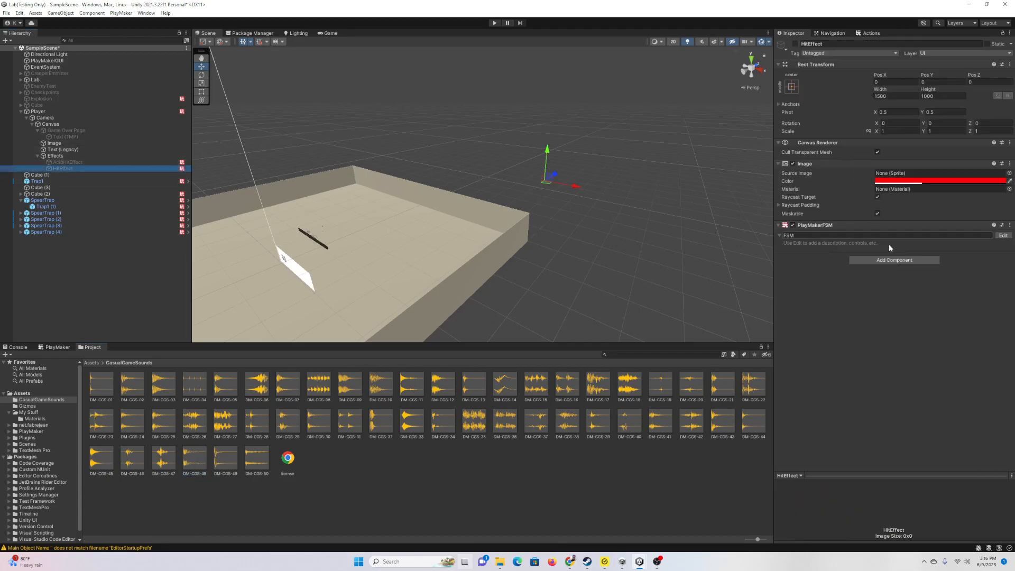
Step: Add an Audio Play action to HitEffect's State 1, plus its required Audio Source
{"action": "left_click", "coordinate": [1002, 235]}
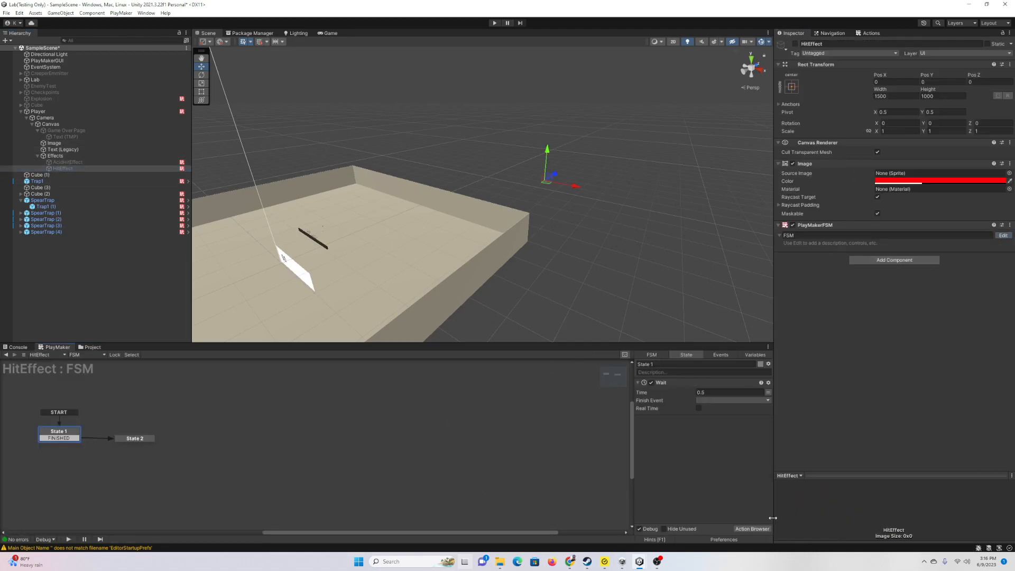
{"action": "left_click", "coordinate": [761, 530]}
{"action": "type", "text": "o pl"}
{"action": "key", "text": "Return"}
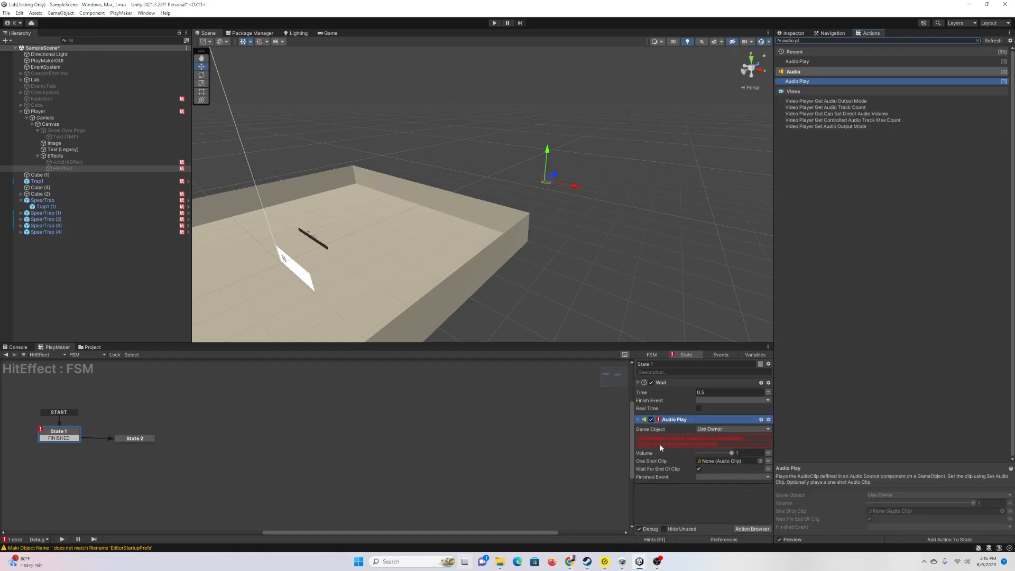
{"action": "left_click", "coordinate": [700, 442]}
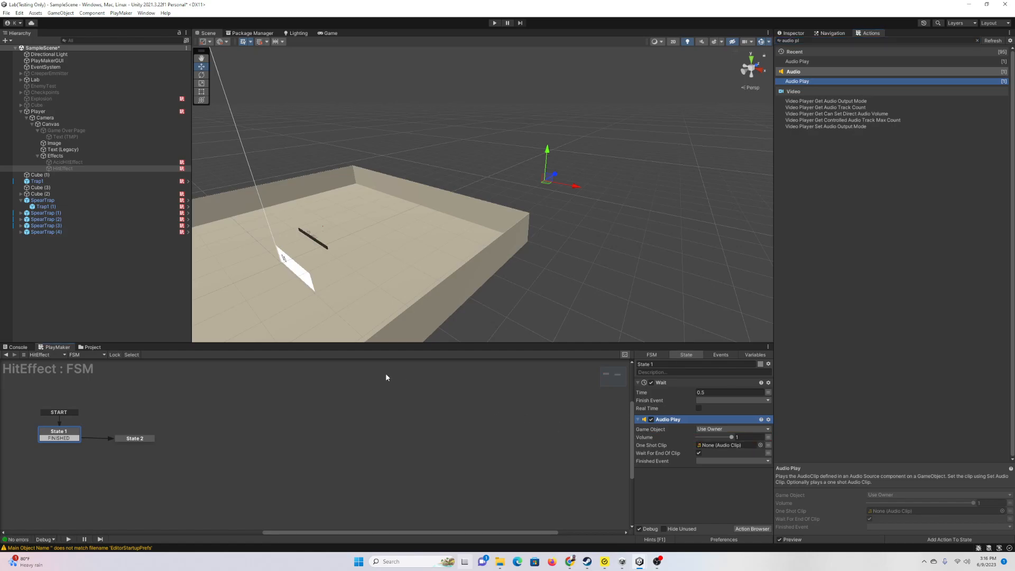
Step: Set the DM-CGS-48 sound from the imported SFX pack as Audio Play's One Shot Clip
{"action": "left_click", "coordinate": [93, 347]}
{"action": "left_click_drag", "start_coordinate": [93, 348], "coordinate": [353, 32]}
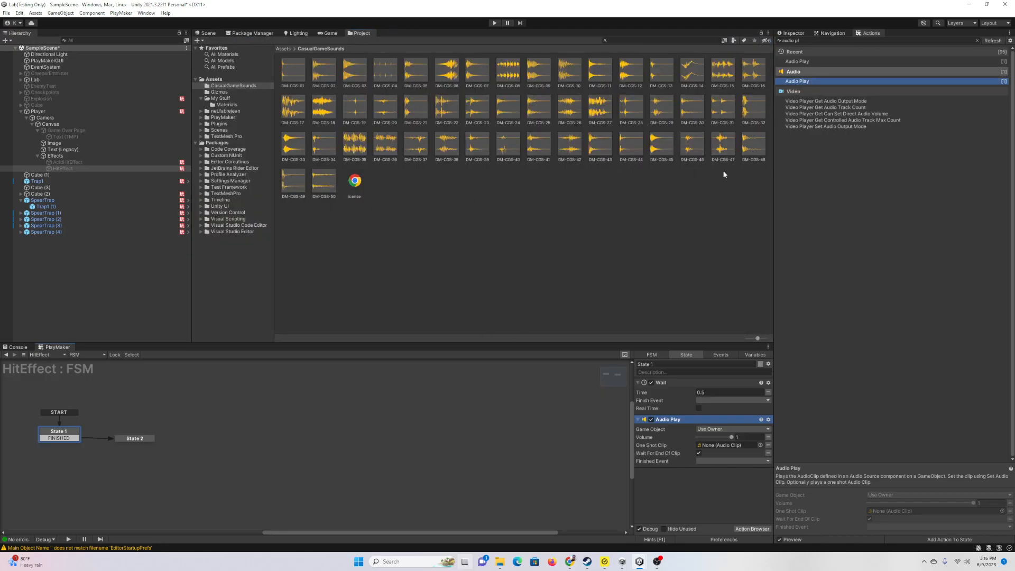
{"action": "left_click", "coordinate": [804, 37]}
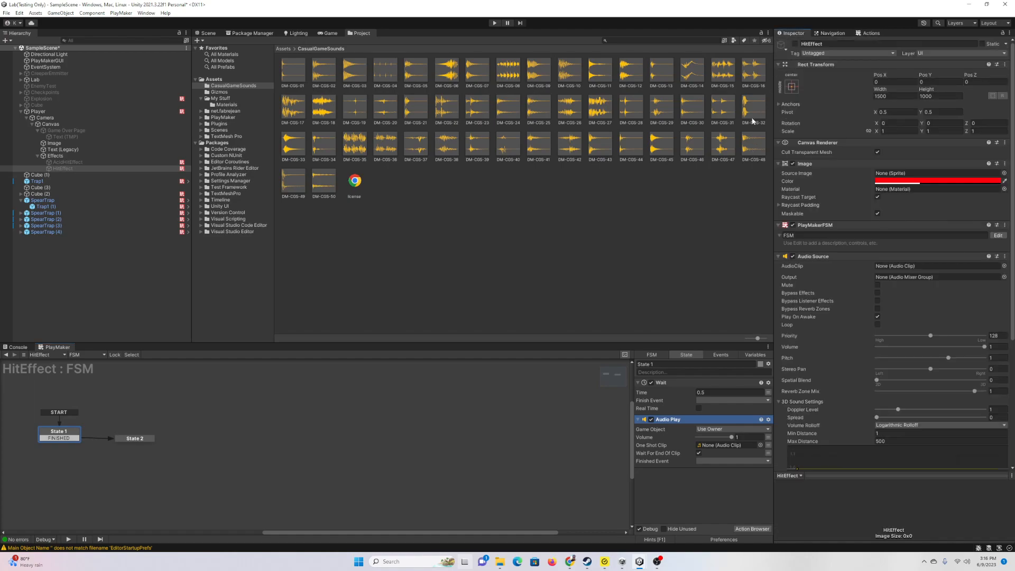
{"action": "left_click", "coordinate": [753, 144]}
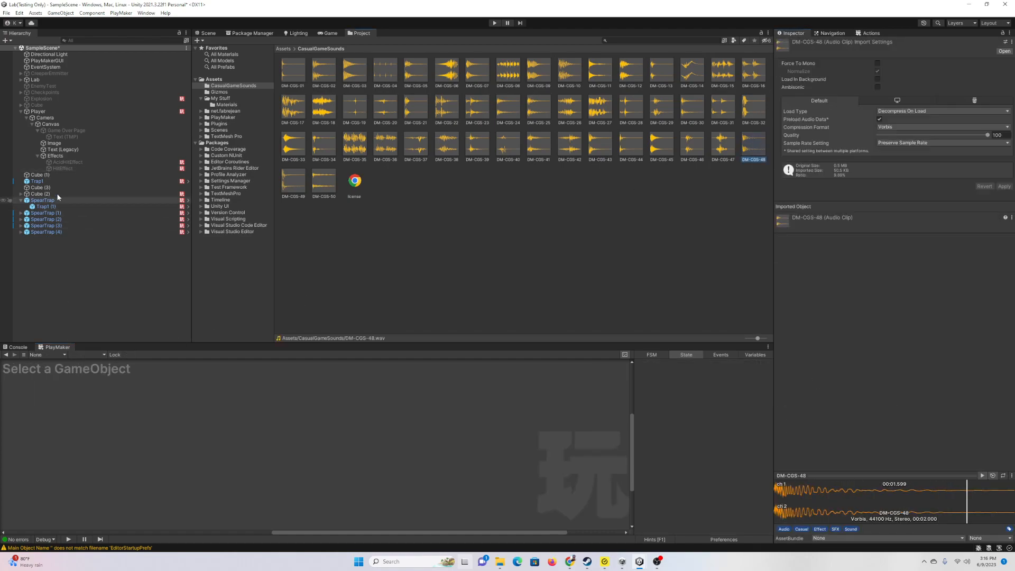
{"action": "left_click", "coordinate": [75, 166]}
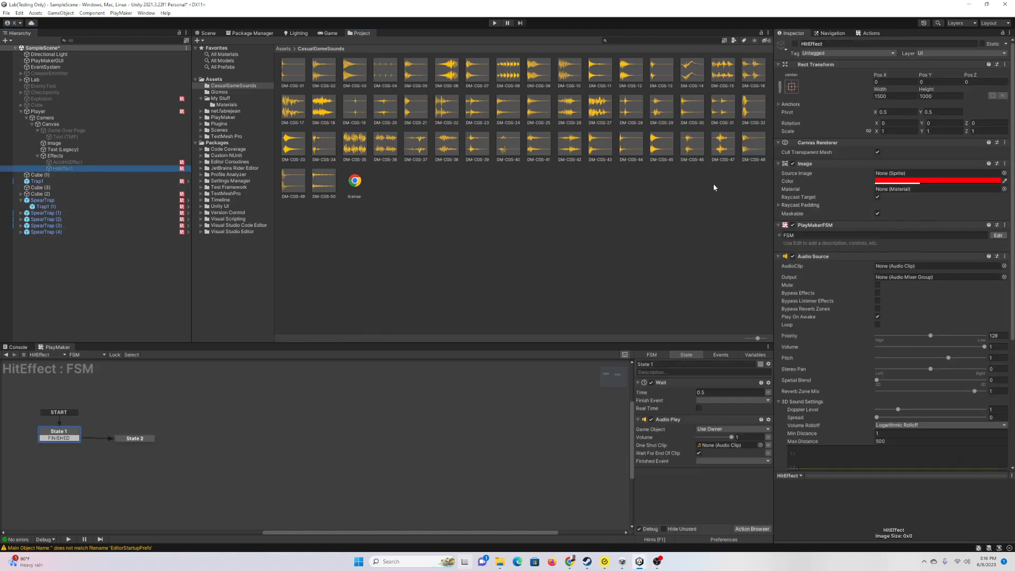
{"action": "left_click_drag", "start_coordinate": [751, 151], "coordinate": [703, 445]}
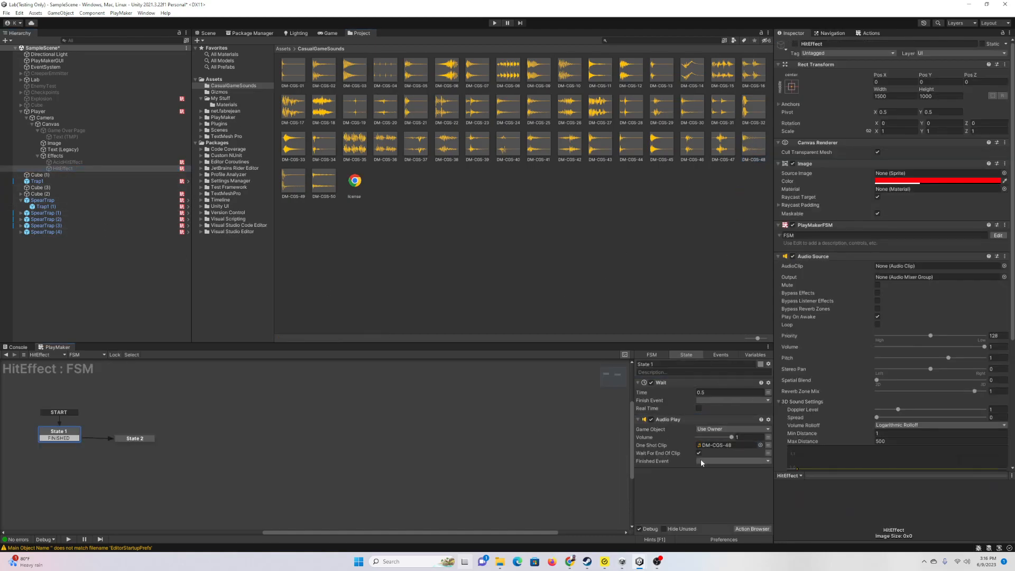
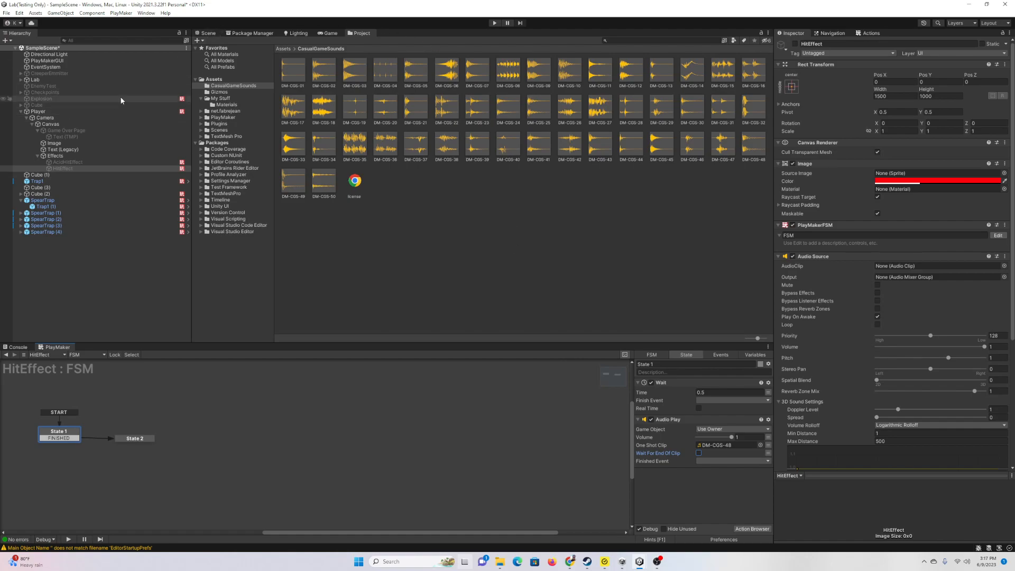
Step: Switch from the sound assets to the Game view of the spear-trap level
{"action": "left_click", "coordinate": [331, 33]}
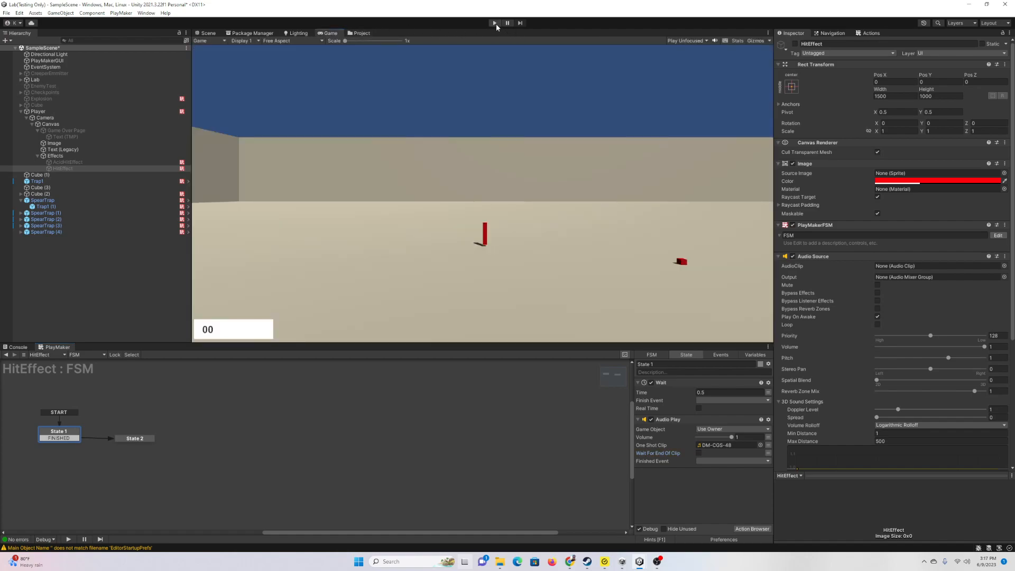
Step: Play the level and walk into the spear traps, dropping health from 100 to 80 with red flashes
{"action": "left_click", "coordinate": [490, 23]}
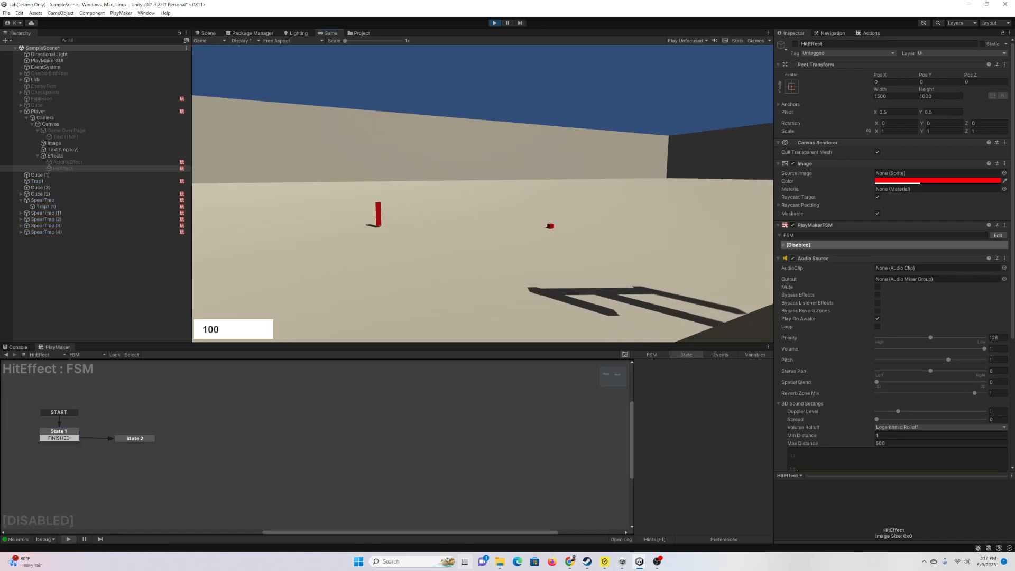
{"action": "key", "text": "w"}
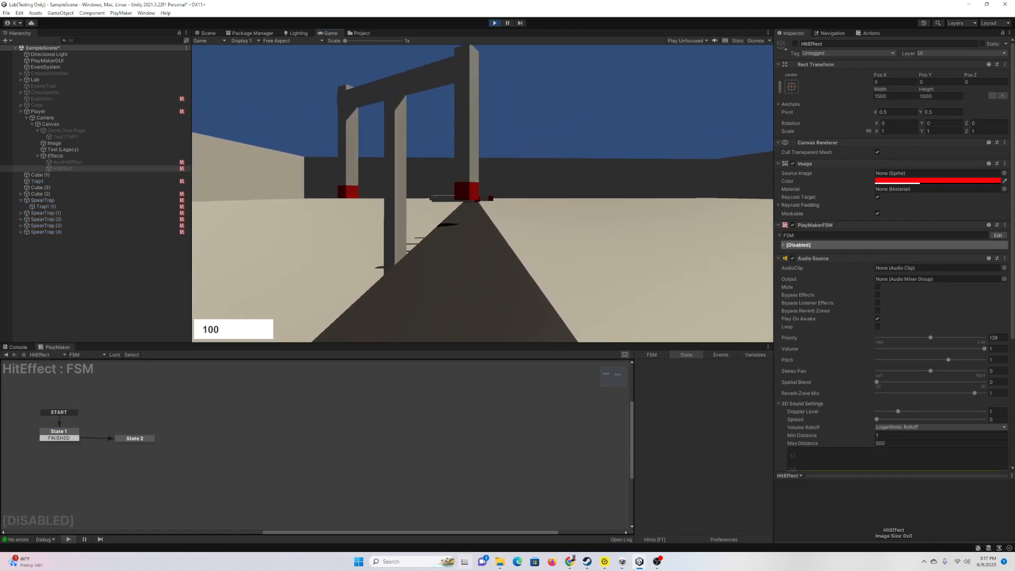
{"action": "key", "text": "w"}
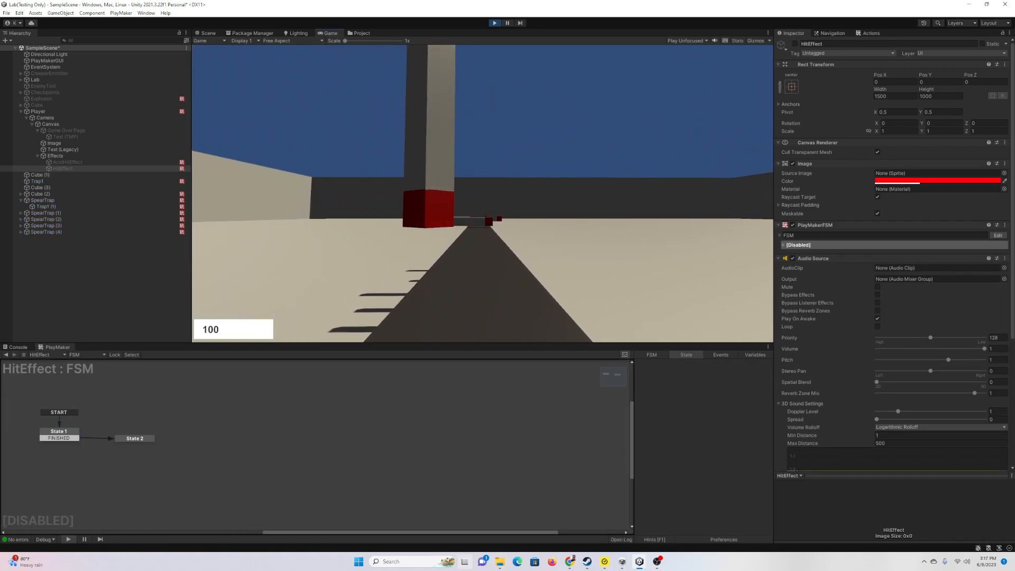
{"action": "key", "text": "w"}
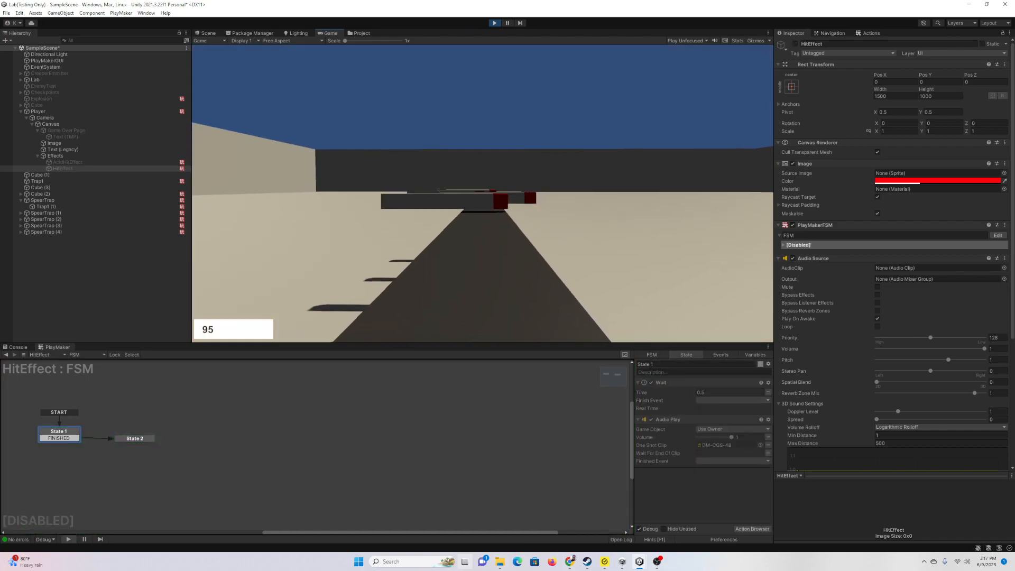
{"action": "key", "text": "w"}
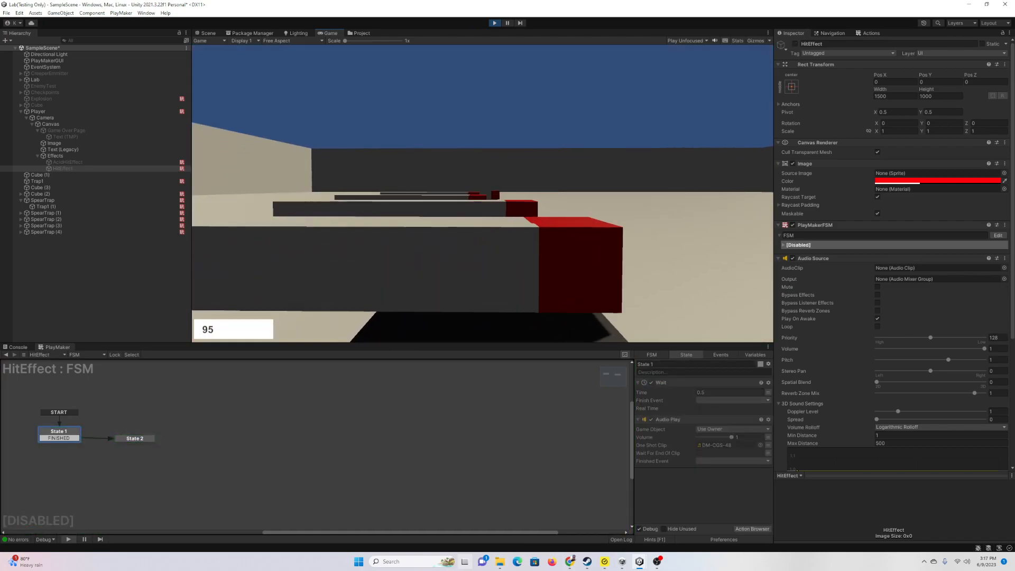
{"action": "key", "text": "w"}
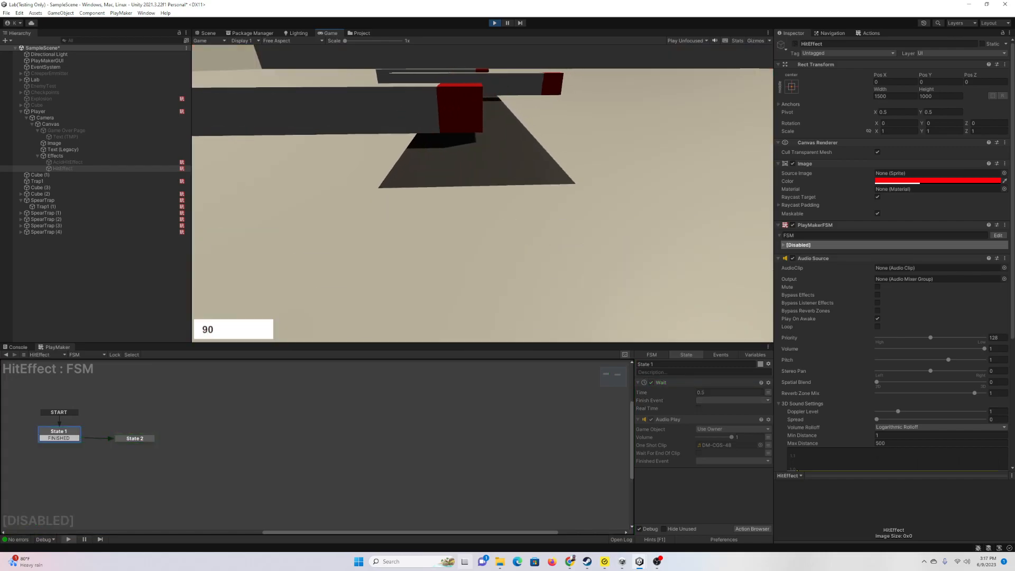
{"action": "key", "text": "w"}
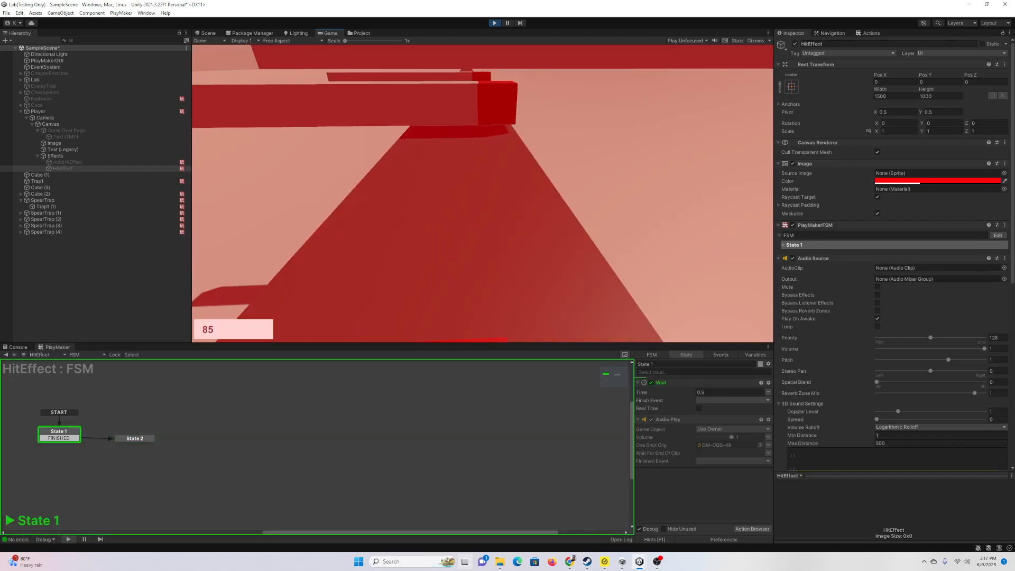
{"action": "key", "text": "w"}
{"action": "key", "text": "w"}
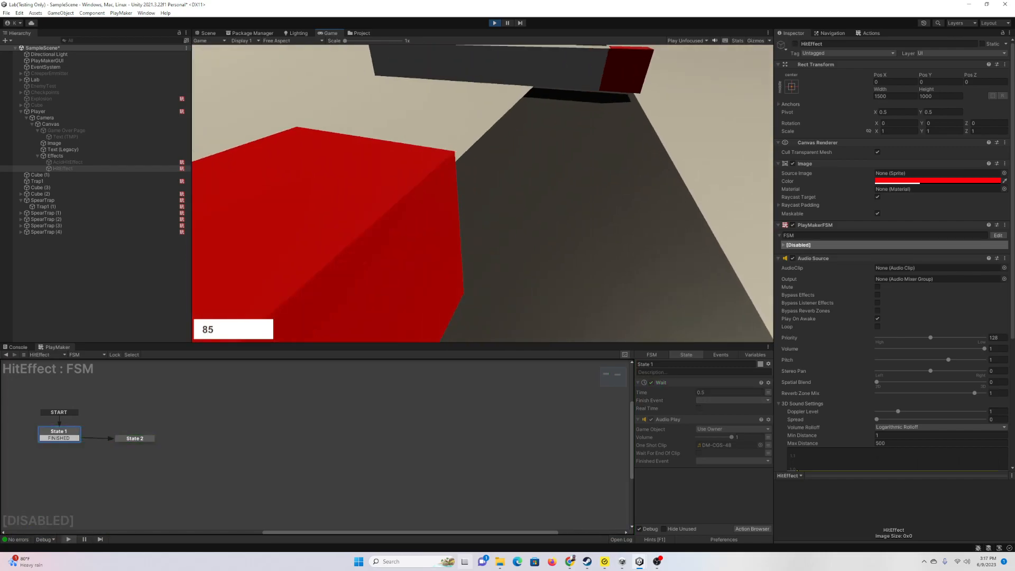
{"action": "key", "text": "w"}
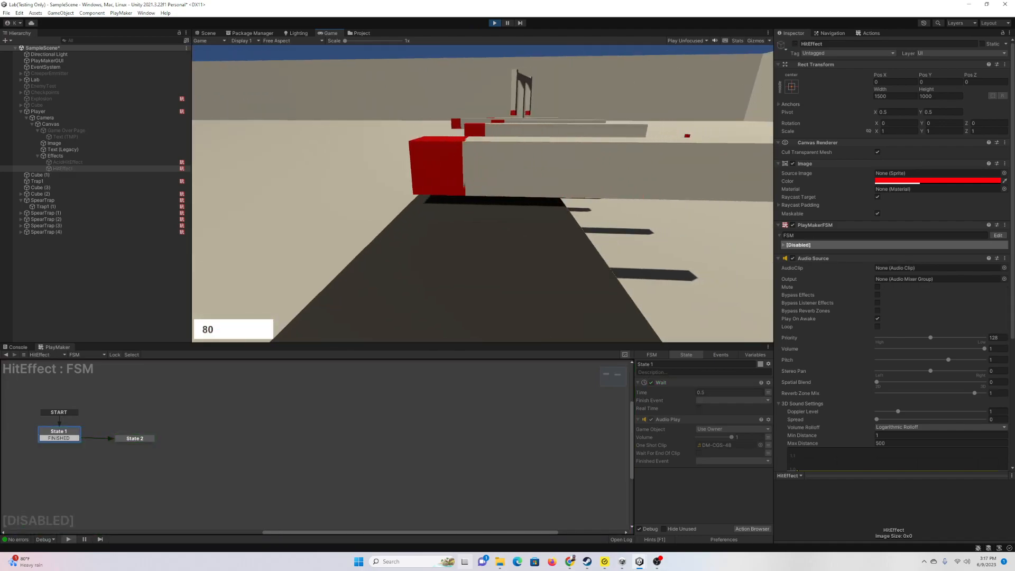
{"action": "key", "text": "Escape"}
Step: Stop the test and frame the walled arena's spear-trap corridor in the Scene view
{"action": "left_click", "coordinate": [494, 23]}
{"action": "left_click", "coordinate": [213, 33]}
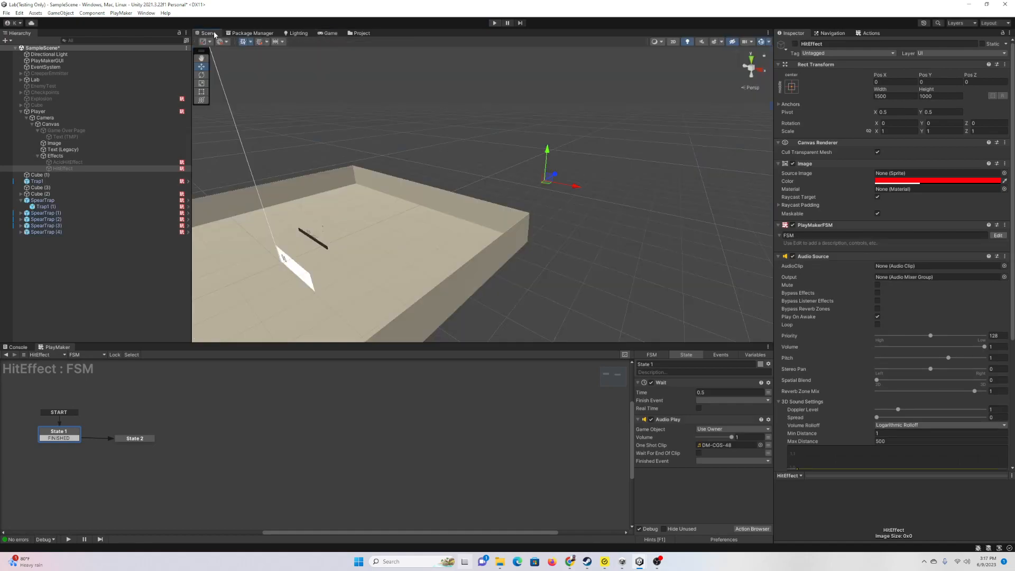
{"action": "mouse_move", "coordinate": [496, 179]}
{"action": "right_mouse_down"}
{"action": "mouse_move", "coordinate": [424, 193]}
{"action": "mouse_move", "coordinate": [424, 176]}
{"action": "mouse_move", "coordinate": [399, 199]}
{"action": "mouse_move", "coordinate": [503, 168]}
{"action": "right_mouse_up"}
{"action": "key", "text": "w"}
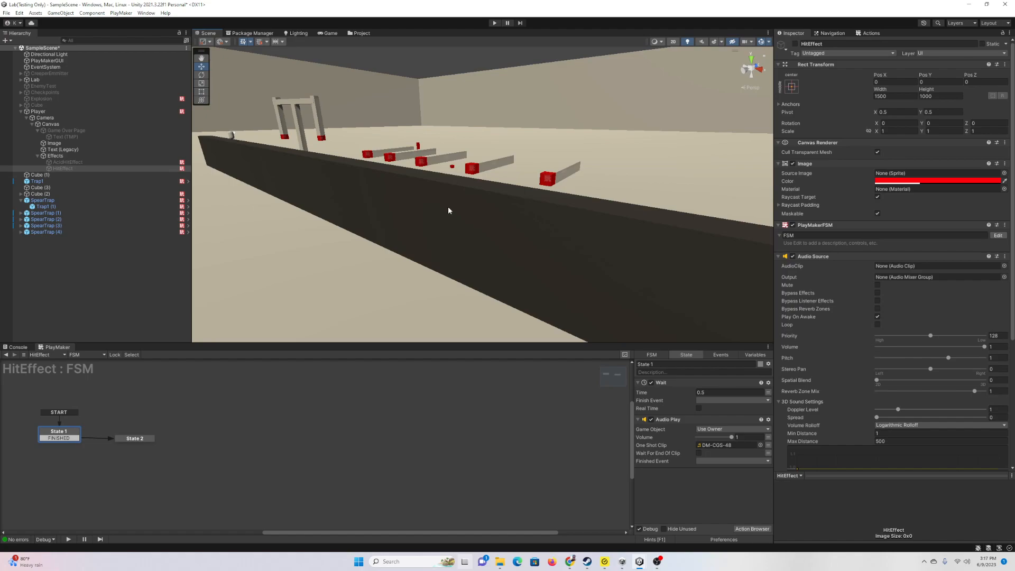
{"action": "right_click_drag", "start_coordinate": [443, 208], "coordinate": [440, 211]}
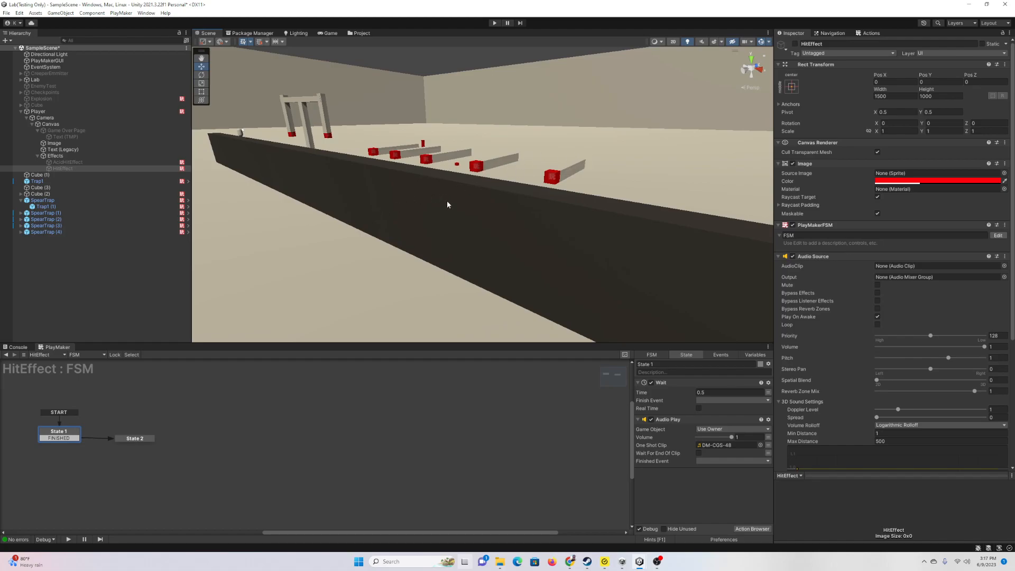
Step: Open the Player's PlayerMove FSM and search the Action Browser for 'get key'
{"action": "left_click", "coordinate": [38, 111]}
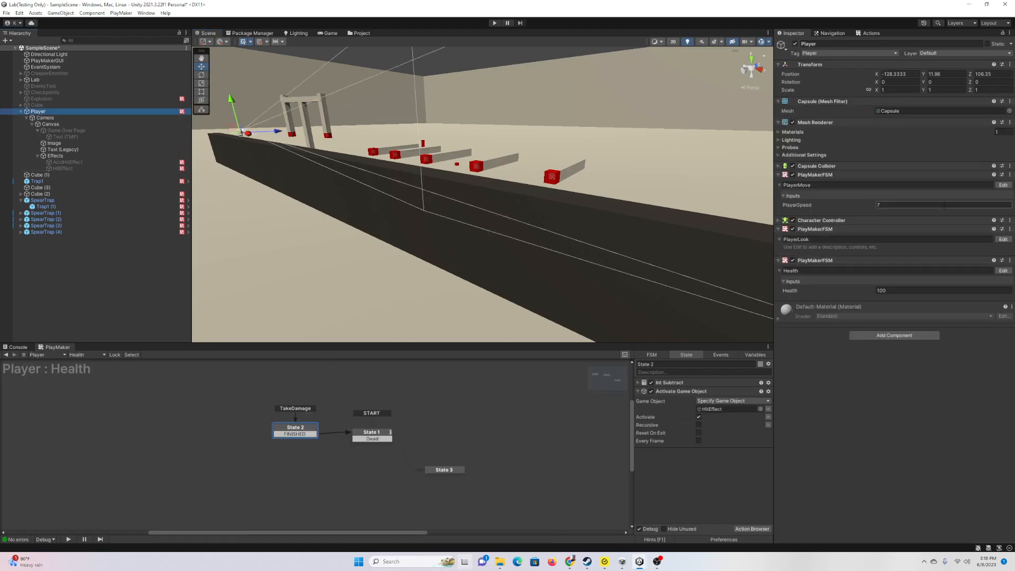
{"action": "left_click", "coordinate": [1003, 185]}
{"action": "middle_click_drag", "start_coordinate": [82, 425], "coordinate": [290, 427]}
{"action": "left_click", "coordinate": [743, 530]}
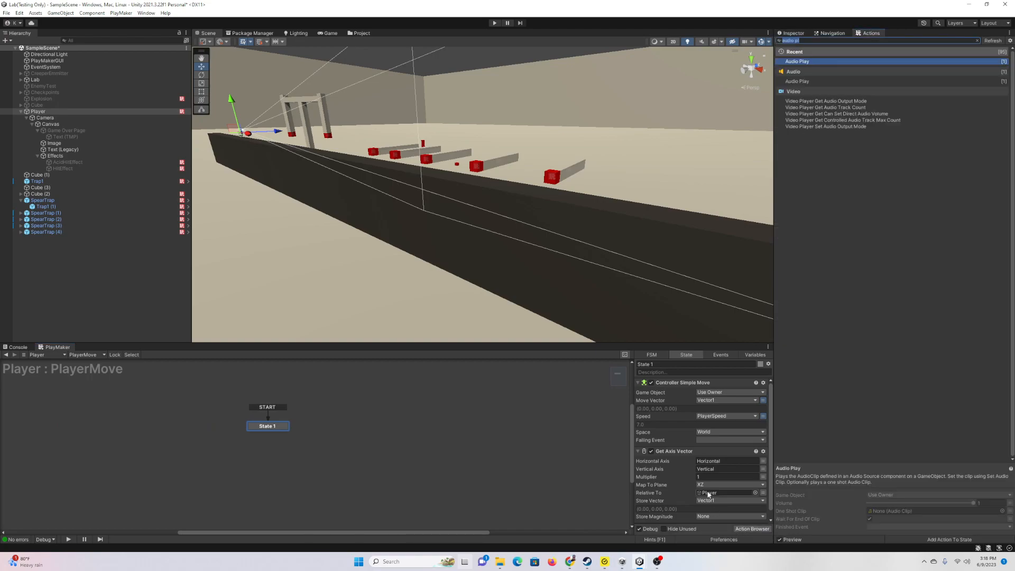
{"action": "left_click", "coordinate": [646, 383]}
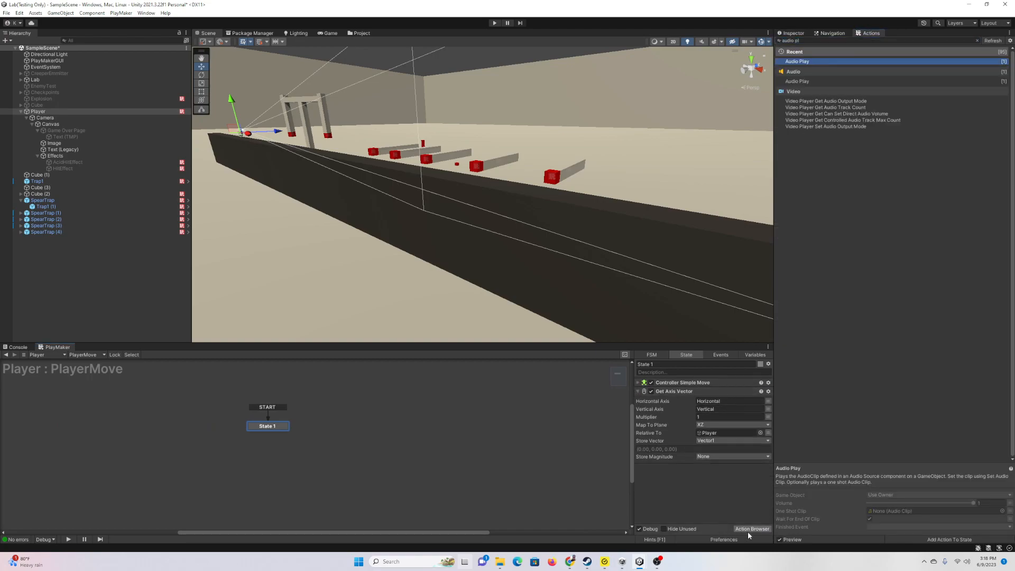
{"action": "left_click", "coordinate": [815, 40]}
{"action": "type", "text": "get ke"}
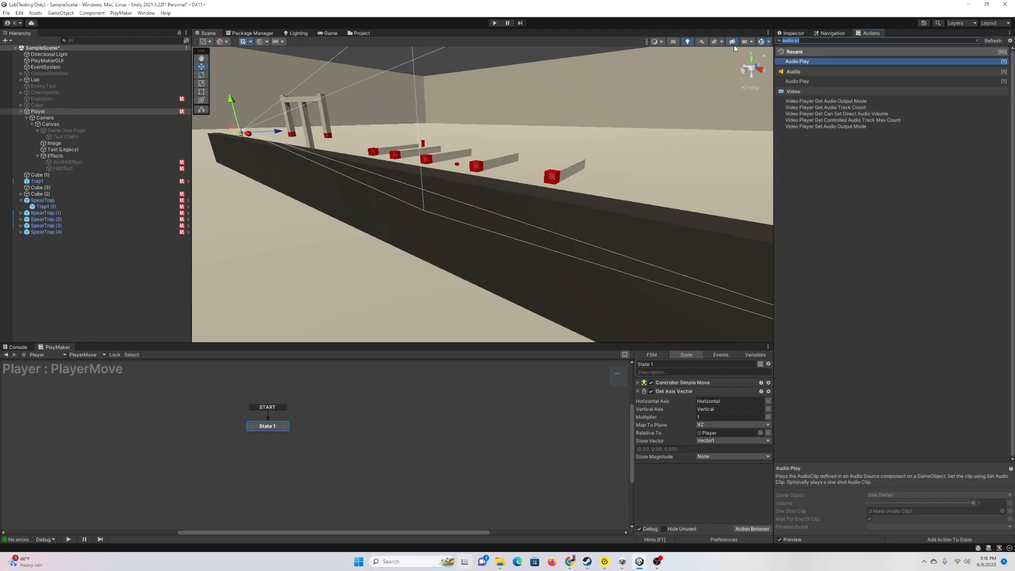
{"action": "type", "text": "y"}
Step: Add Get Key Down to State 1 instead of Get Key, placed below Get Axis Vector
{"action": "double_click", "coordinate": [794, 62]}
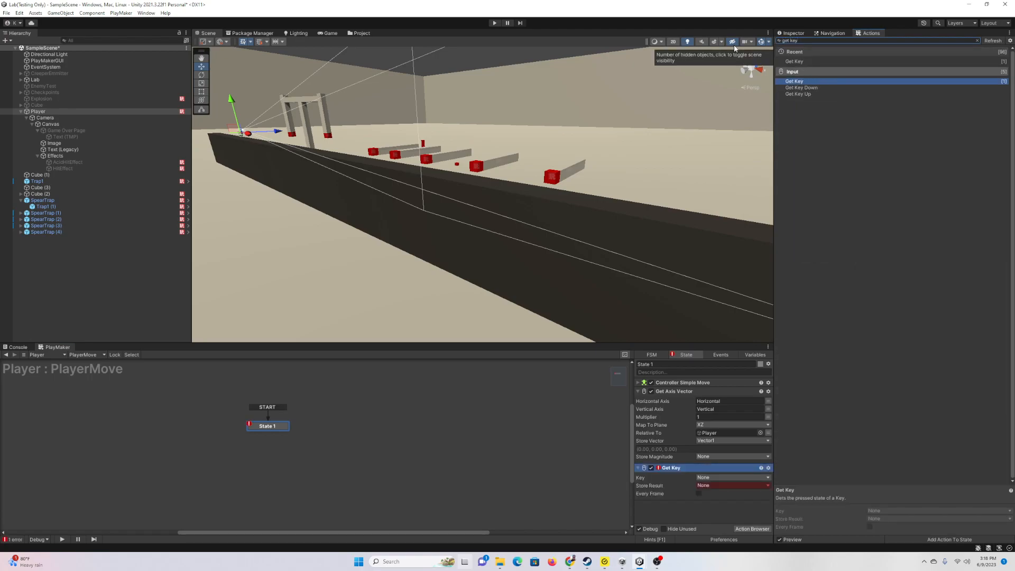
{"action": "left_click", "coordinate": [769, 469]}
{"action": "left_click", "coordinate": [796, 461]}
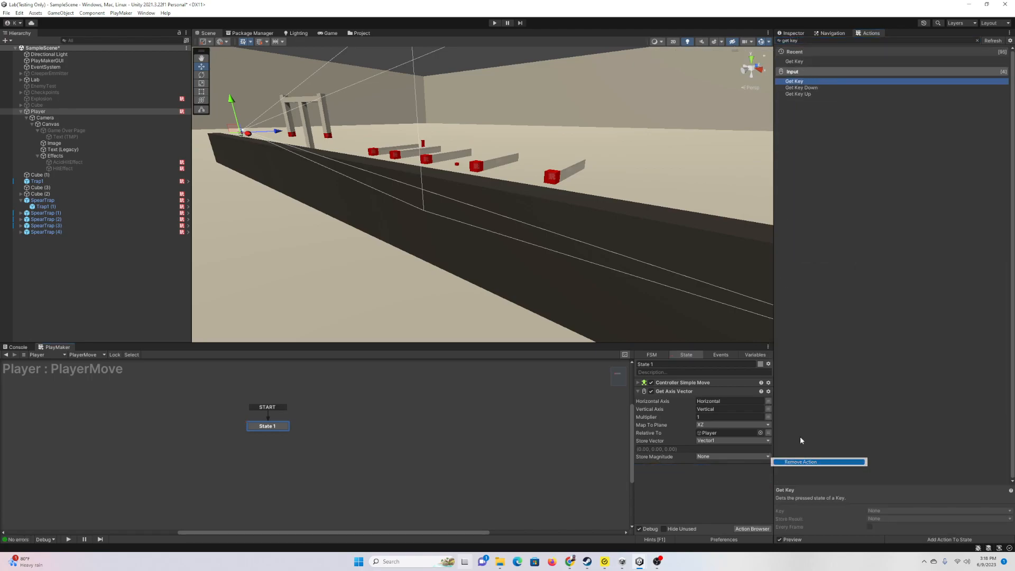
{"action": "double_click", "coordinate": [821, 88]}
{"action": "left_click_drag", "start_coordinate": [671, 382], "coordinate": [697, 512]}
{"action": "left_click", "coordinate": [638, 393]}
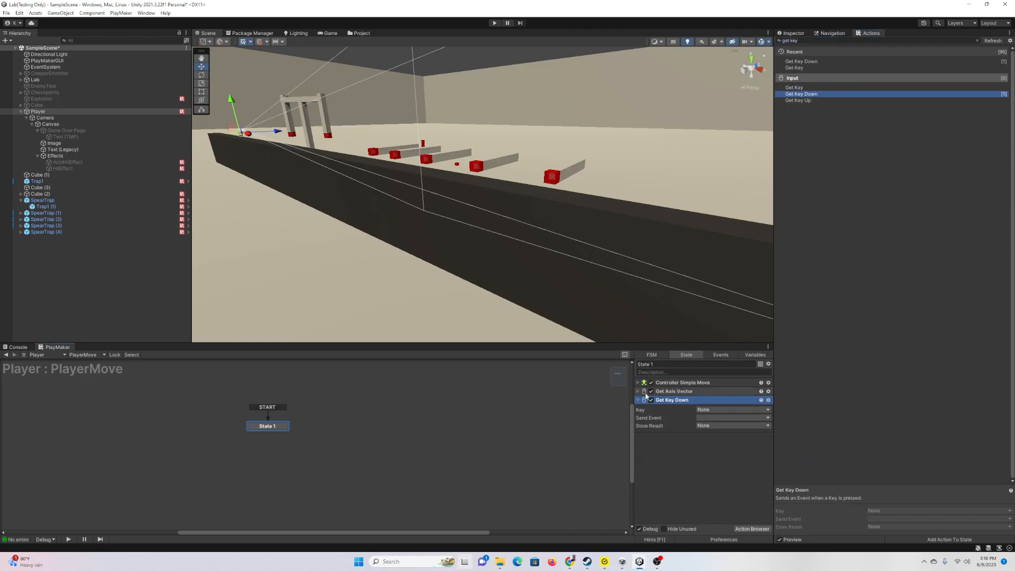
Step: Set Get Key Down to Space, sending a new Jump event that transitions to a new State 2
{"action": "left_click", "coordinate": [717, 411]}
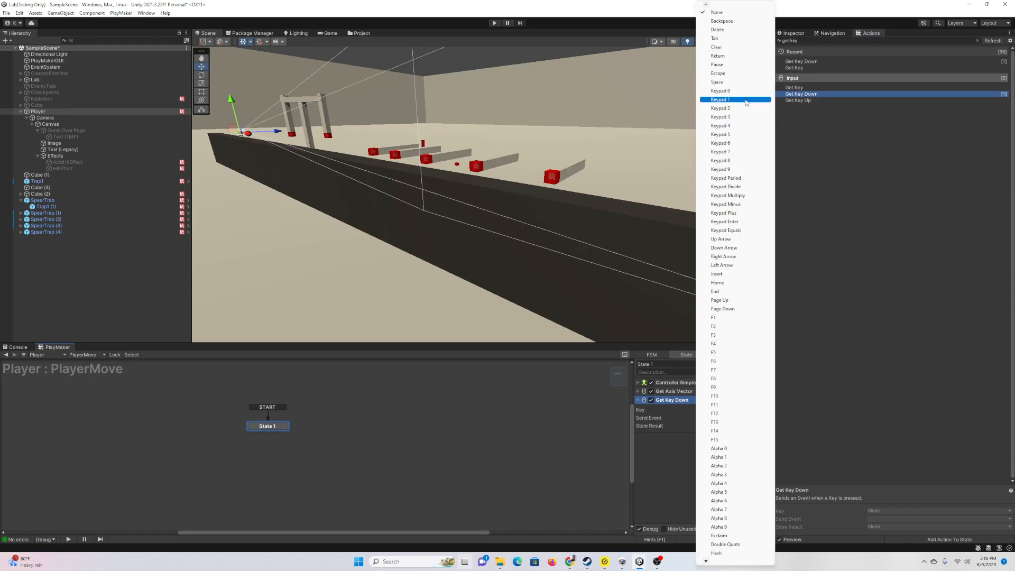
{"action": "left_click", "coordinate": [717, 82]}
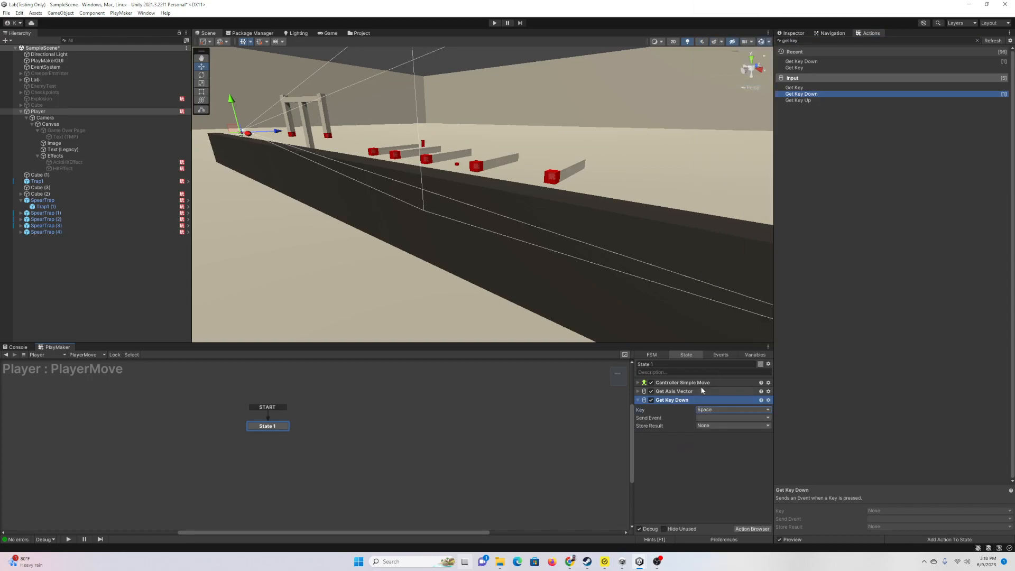
{"action": "left_click", "coordinate": [709, 418]}
{"action": "left_click", "coordinate": [733, 468]}
{"action": "type", "text": "Jump"}
{"action": "key", "text": "Return"}
{"action": "left_click", "coordinate": [718, 435]}
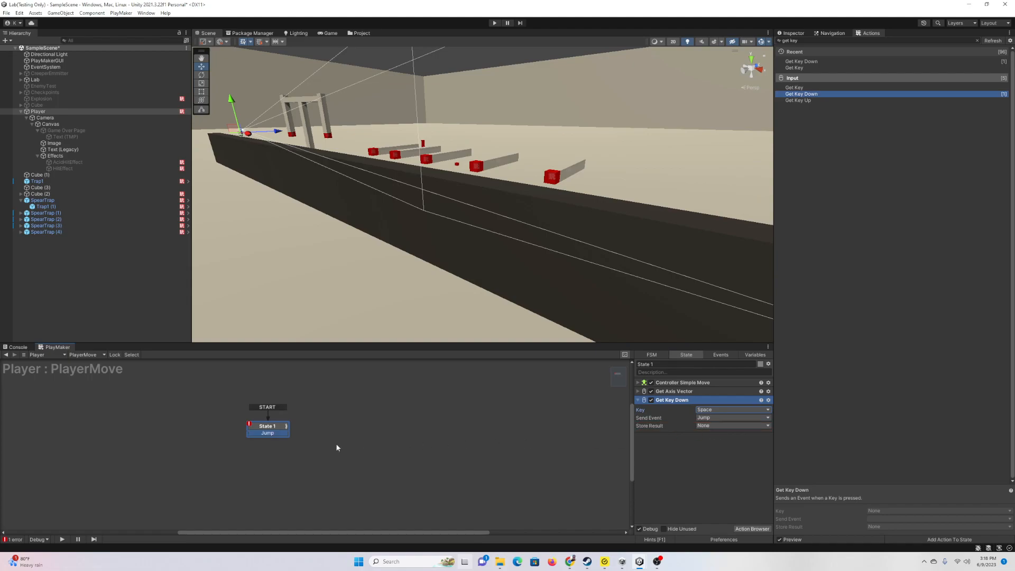
{"action": "left_click_drag", "start_coordinate": [268, 433], "coordinate": [342, 433]}
Step: Add a Controller Jump action to State 2 with Jump Height 3
{"action": "left_click", "coordinate": [751, 529]}
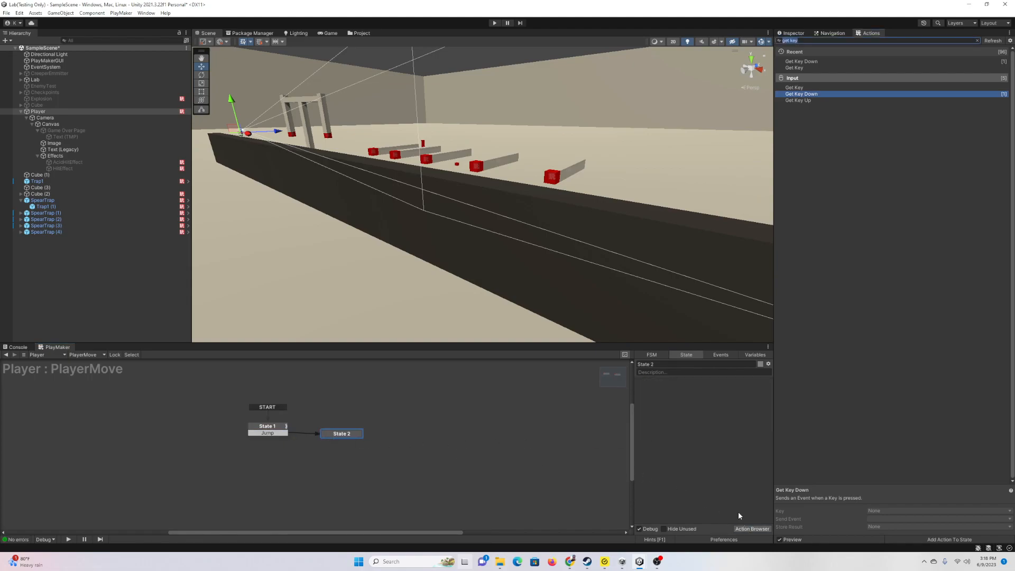
{"action": "type", "text": "jump"}
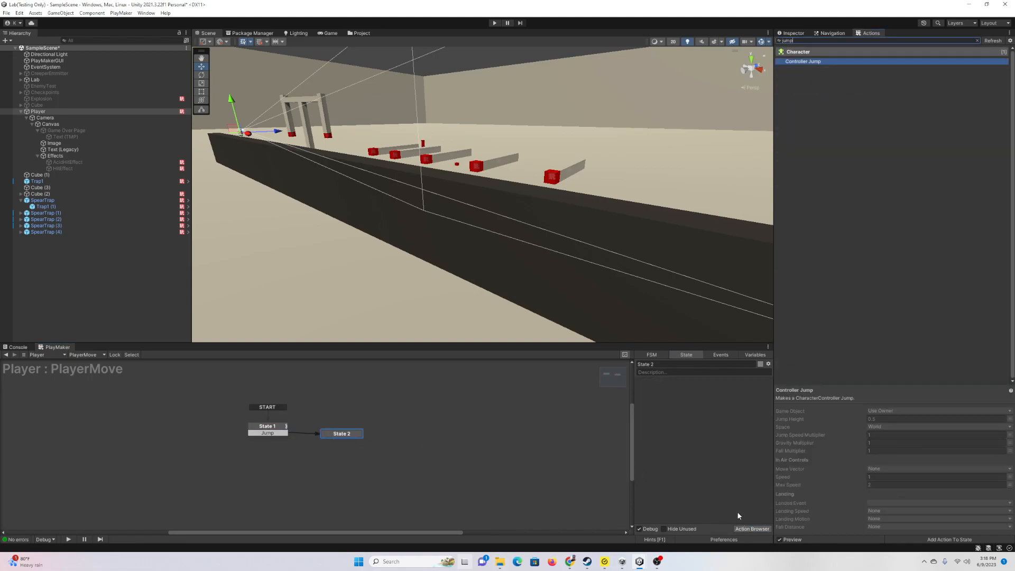
{"action": "key", "text": "Return"}
{"action": "left_click", "coordinate": [724, 400]}
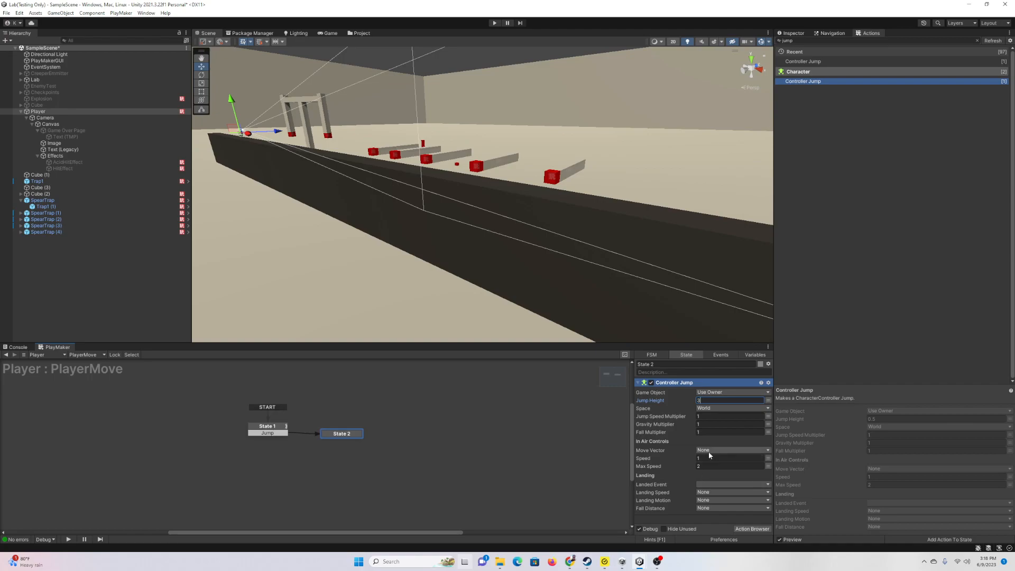
Step: Create a Landed event for Controller Jump and link its transition from State 2 back to State 1
{"action": "left_click", "coordinate": [717, 484]}
{"action": "left_click", "coordinate": [736, 543]}
{"action": "type", "text": "Landed"}
{"action": "key", "text": "Return"}
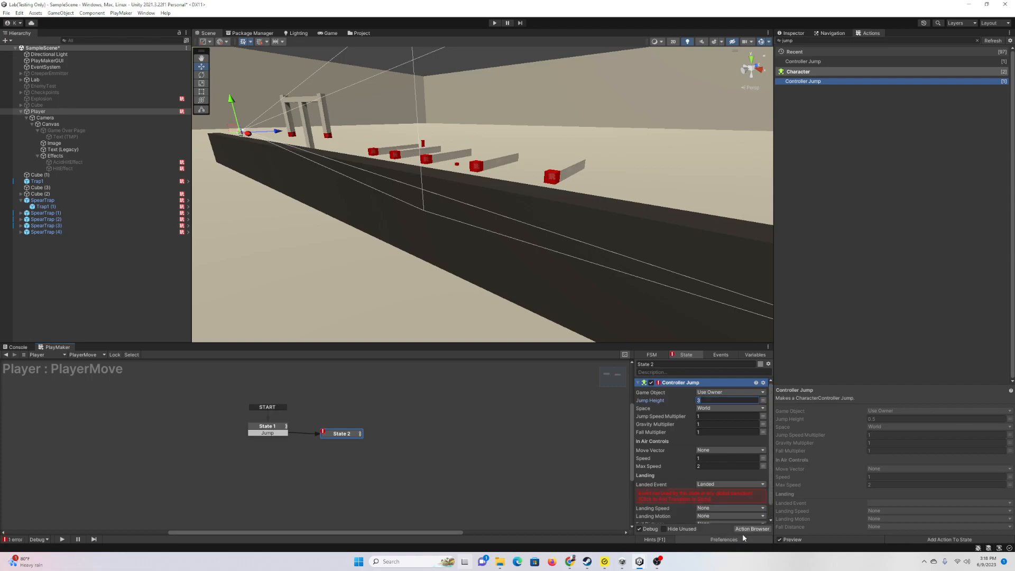
{"action": "left_click", "coordinate": [745, 496]}
{"action": "left_click_drag", "start_coordinate": [349, 439], "coordinate": [268, 428]}
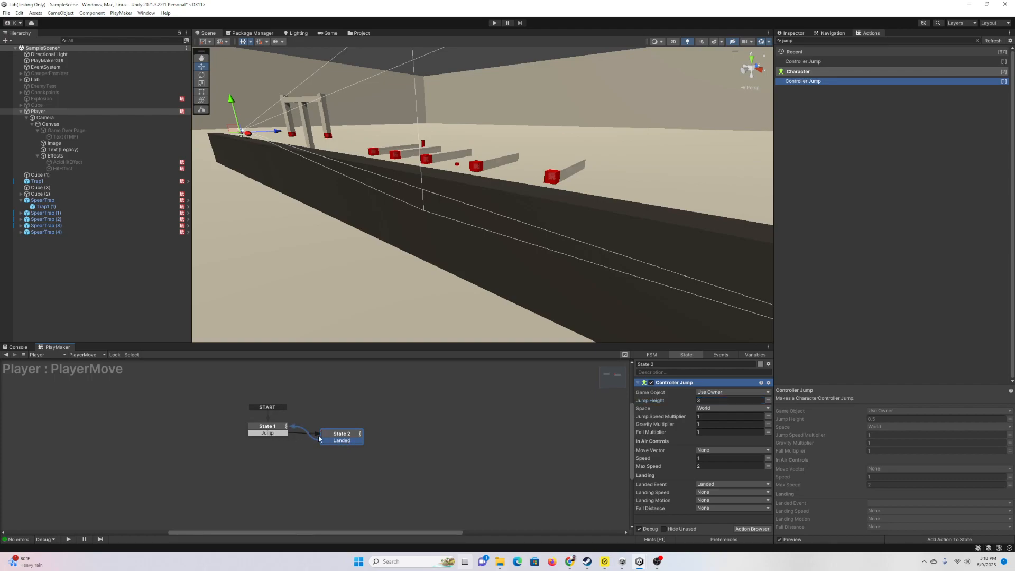
Step: Review State 1's actions and State 2's Controller Jump settings
{"action": "left_click", "coordinate": [271, 429]}
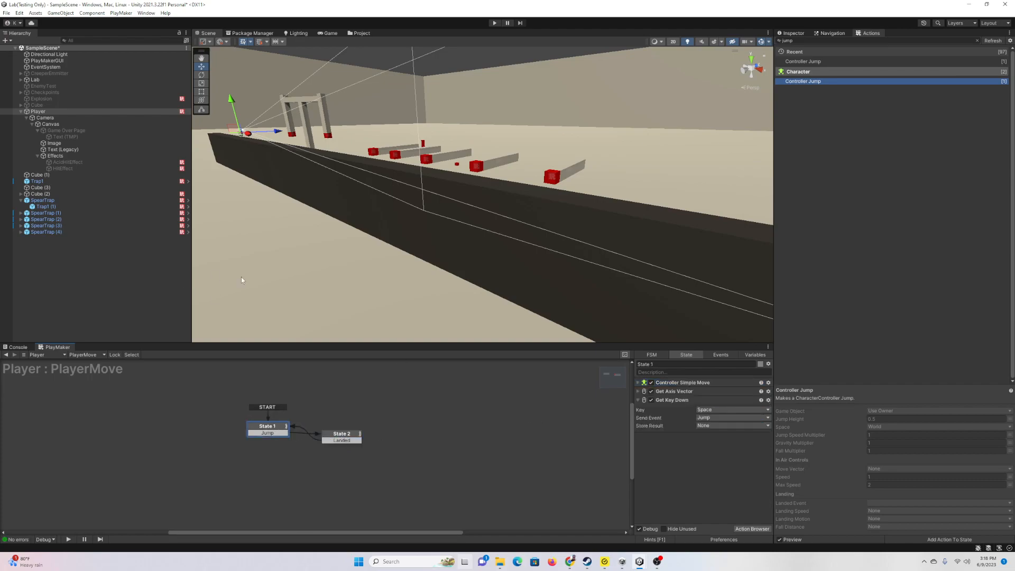
{"action": "left_click_drag", "start_coordinate": [341, 439], "coordinate": [347, 432]}
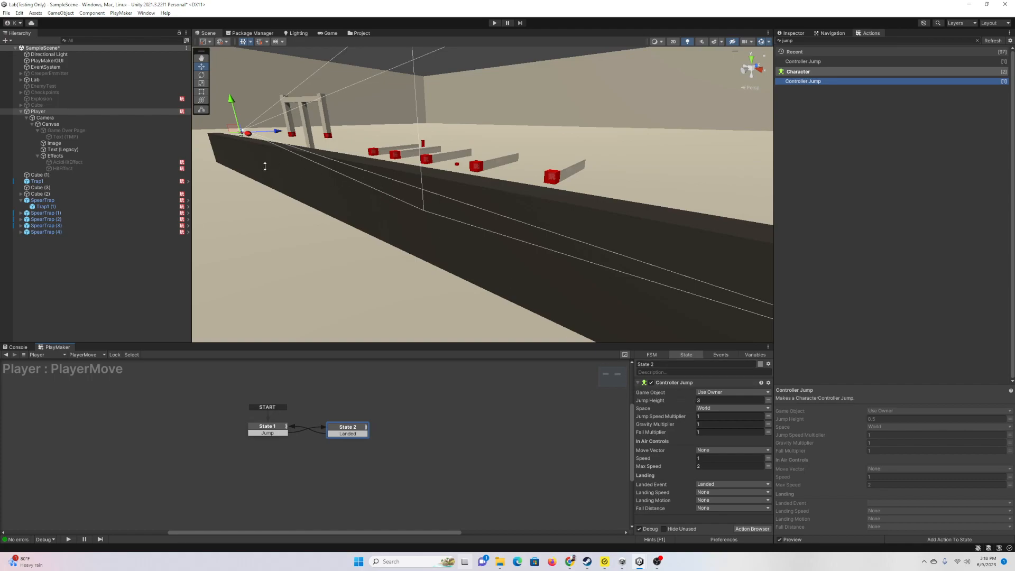
{"action": "left_click", "coordinate": [272, 428]}
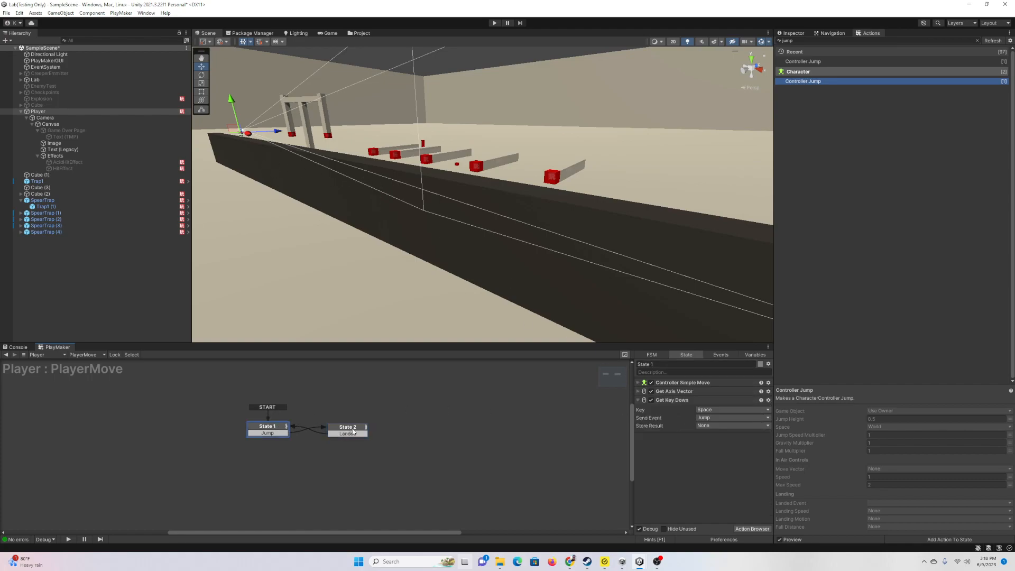
{"action": "left_click", "coordinate": [353, 431]}
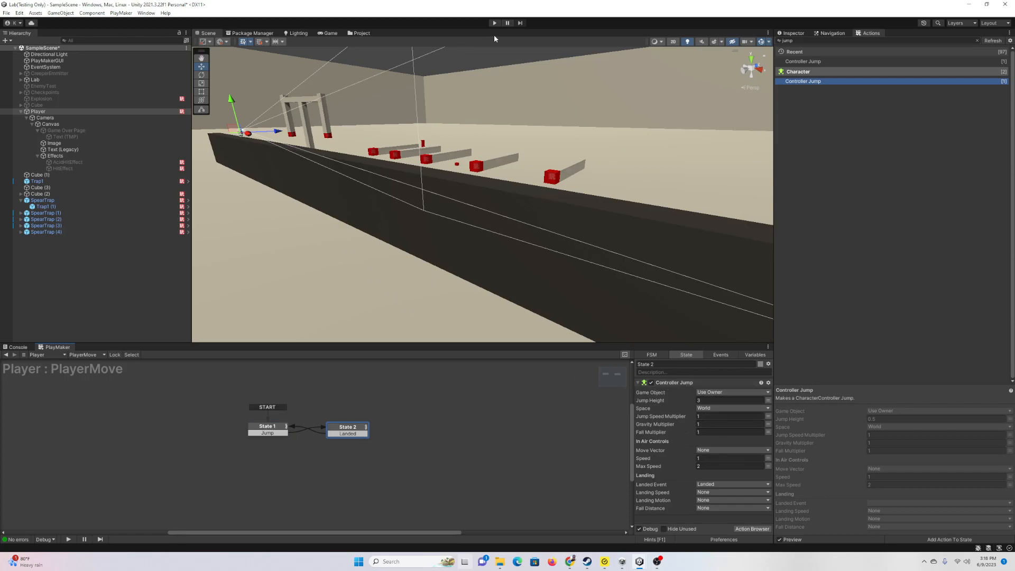
Step: Test-play with W and Space, jumping over the spear traps until health reaches 90, then stop
{"action": "key", "text": "ctrl+p"}
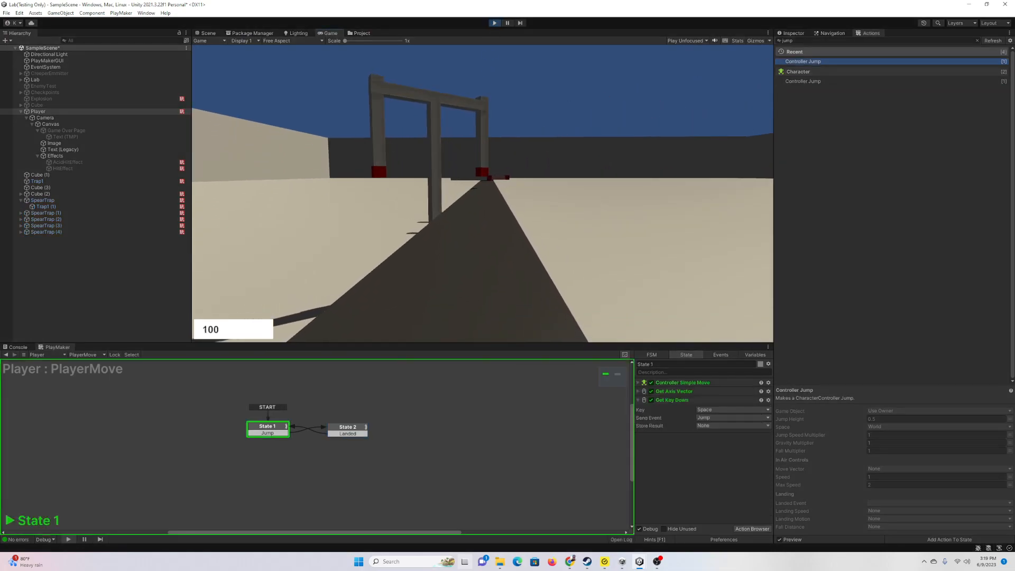
{"action": "key", "text": "space"}
{"action": "key", "text": "w"}
{"action": "key", "text": "w"}
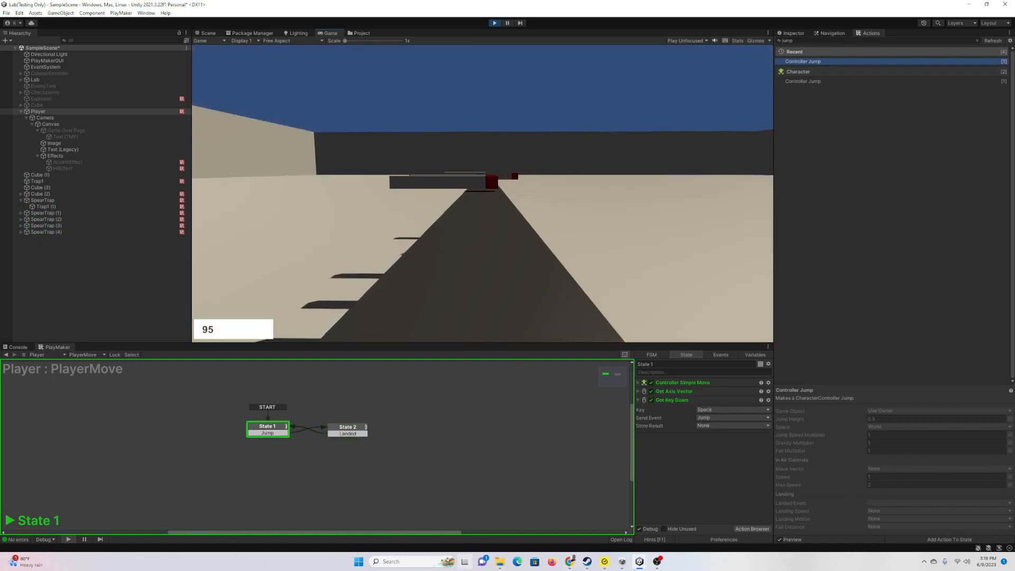
{"action": "key", "text": "w"}
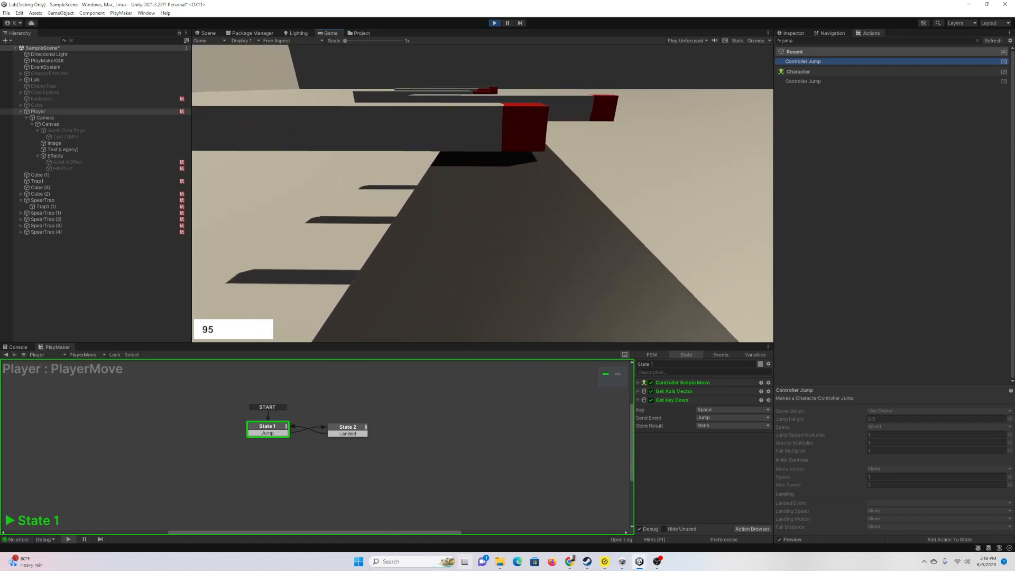
{"action": "key", "text": "space"}
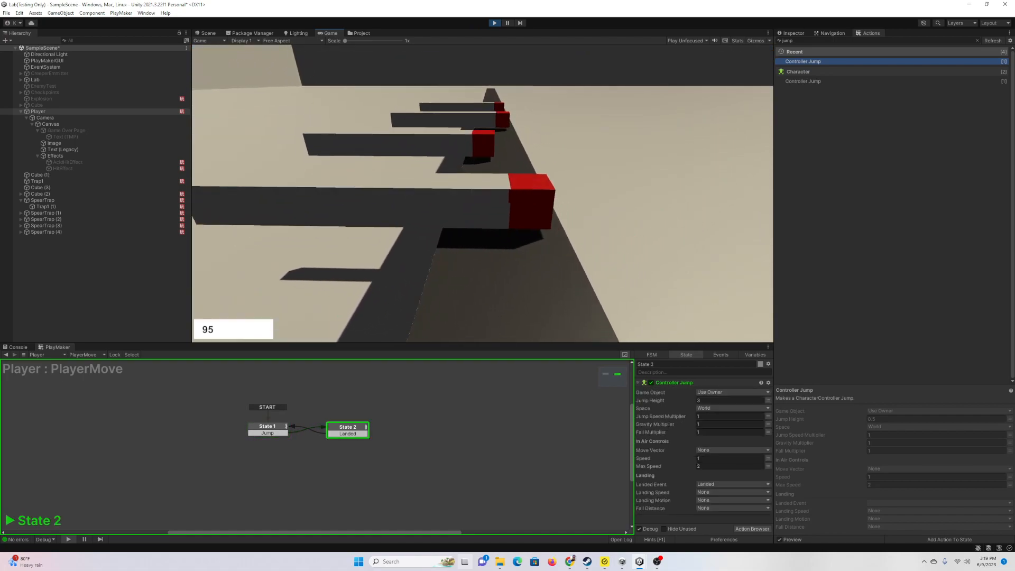
{"action": "key", "text": "space"}
{"action": "key", "text": "w"}
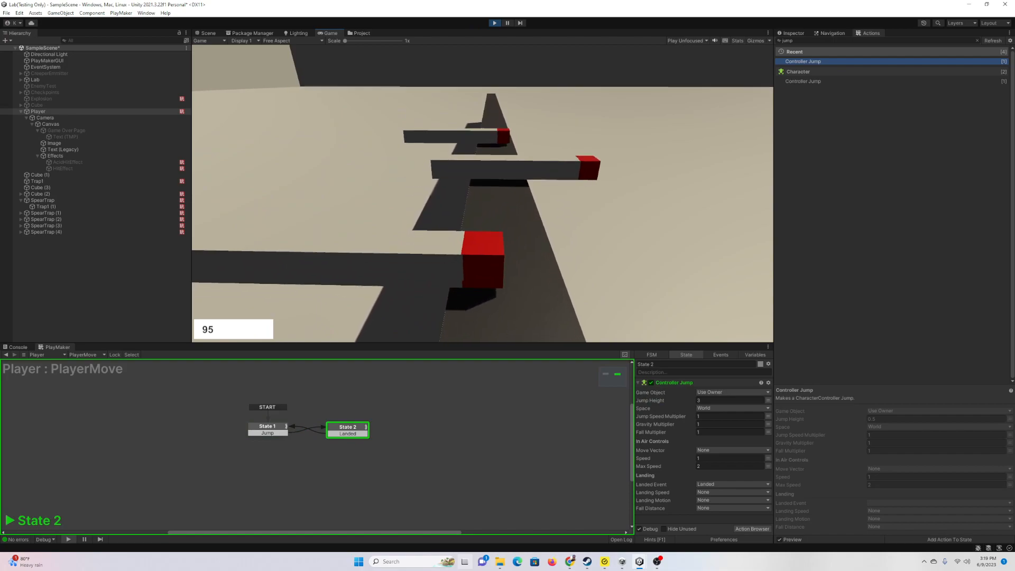
{"action": "key", "text": "space"}
{"action": "key", "text": "w"}
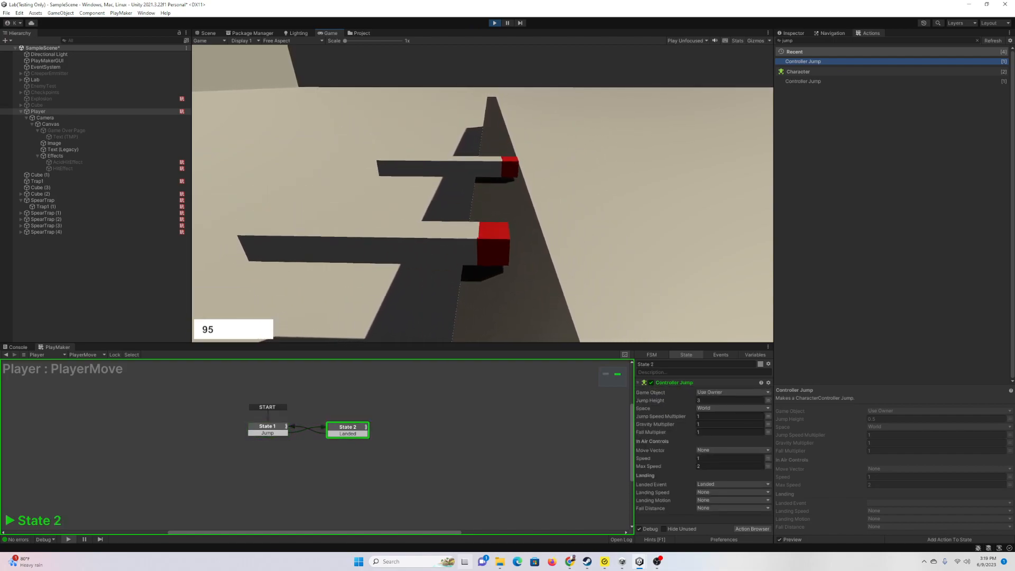
{"action": "key", "text": "w"}
{"action": "key", "text": "space"}
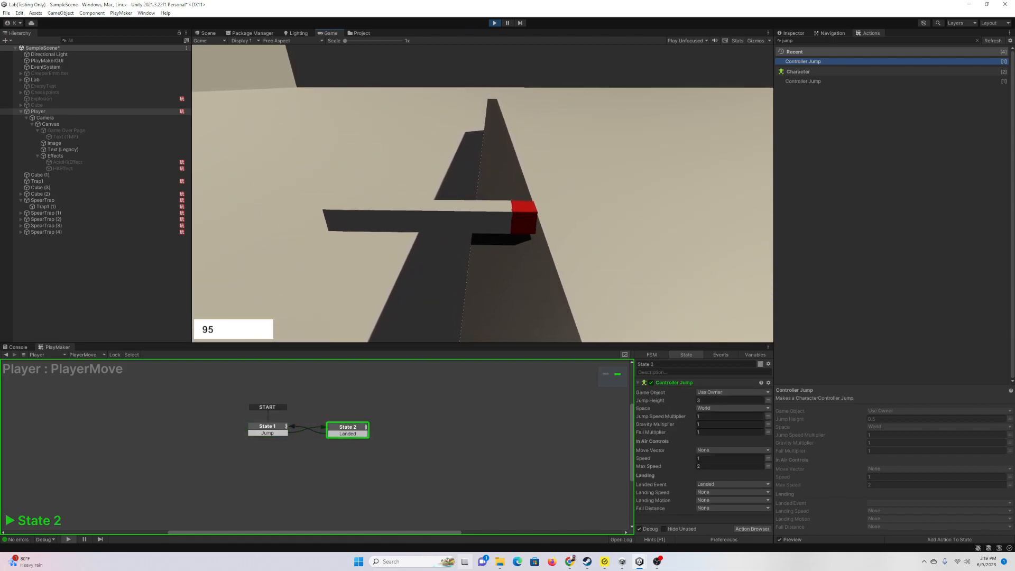
{"action": "key", "text": "w"}
{"action": "key", "text": "space"}
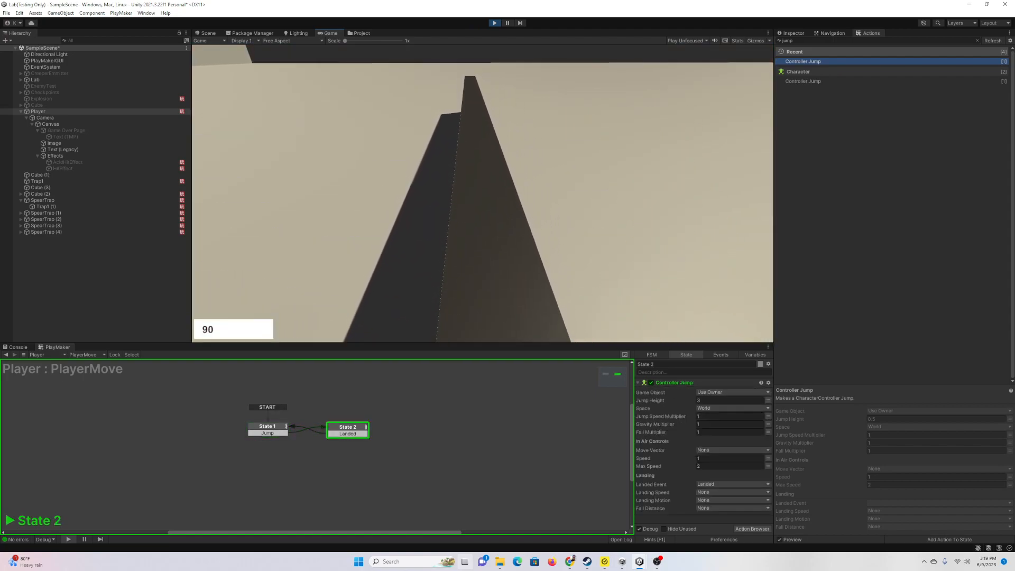
{"action": "key", "text": "space"}
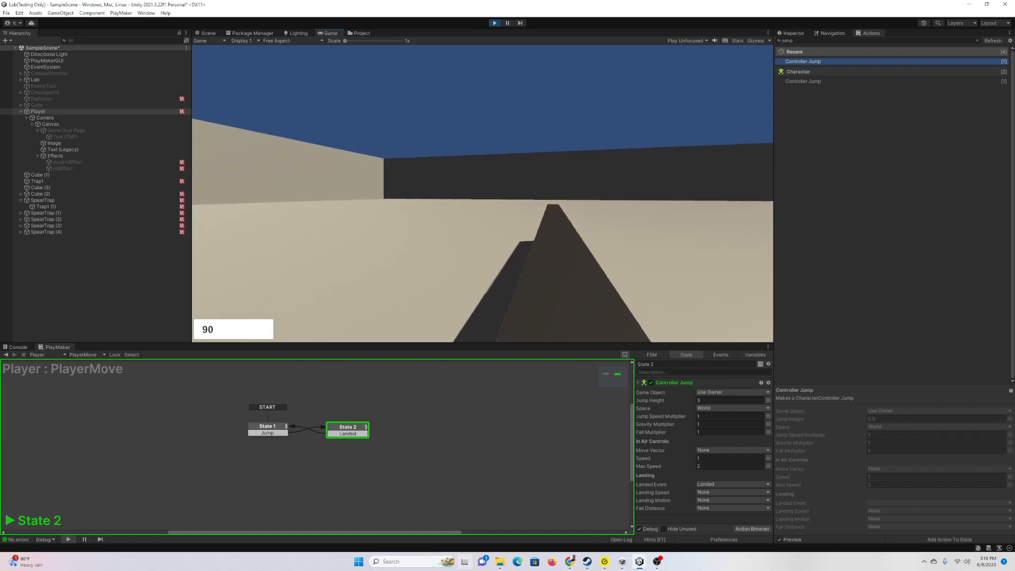
{"action": "key", "text": "Escape"}
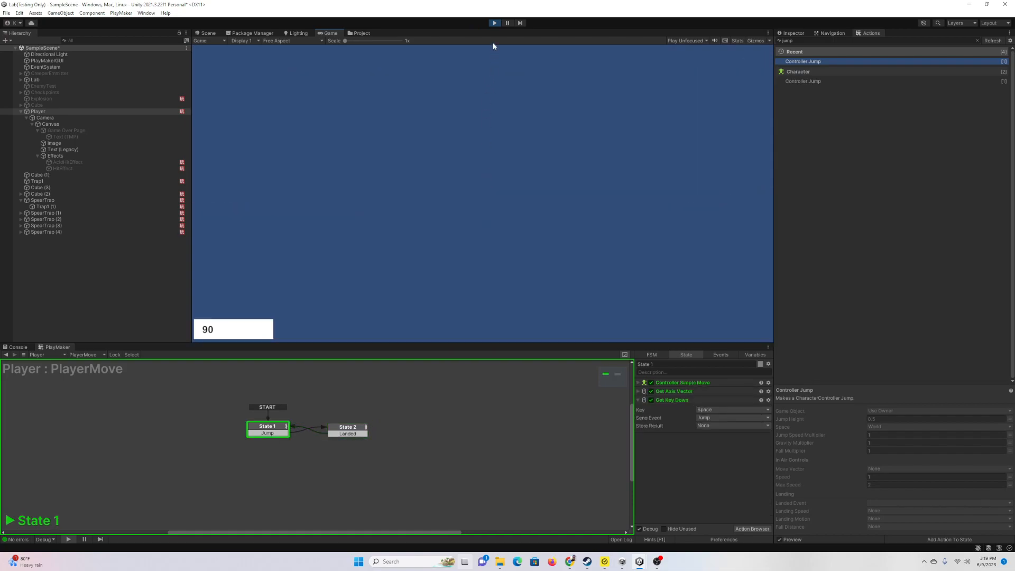
{"action": "left_click", "coordinate": [497, 23]}
Step: Give the Directional Light a red tint and an Intensity of 1
{"action": "left_click", "coordinate": [74, 53]}
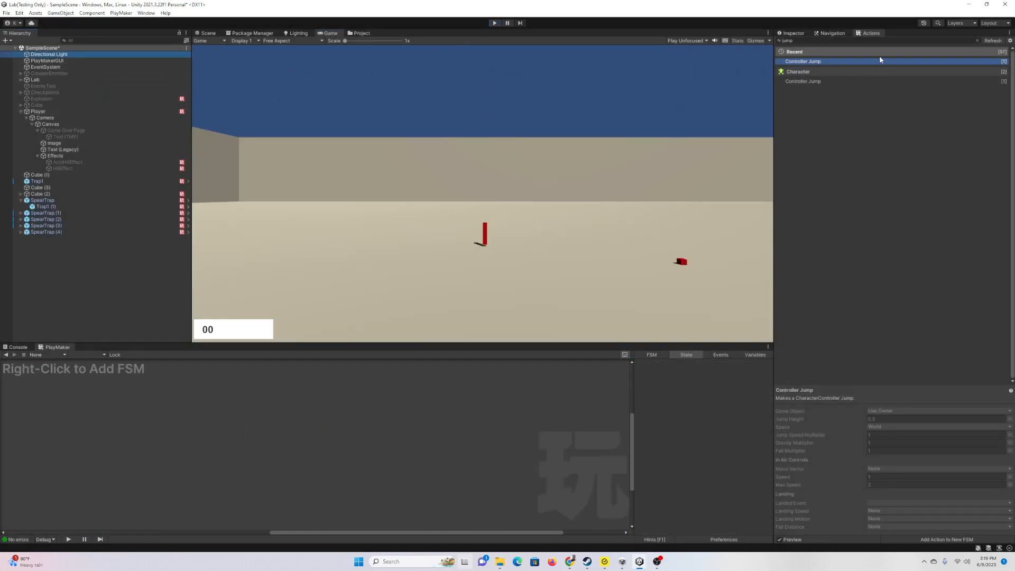
{"action": "left_click", "coordinate": [796, 32]}
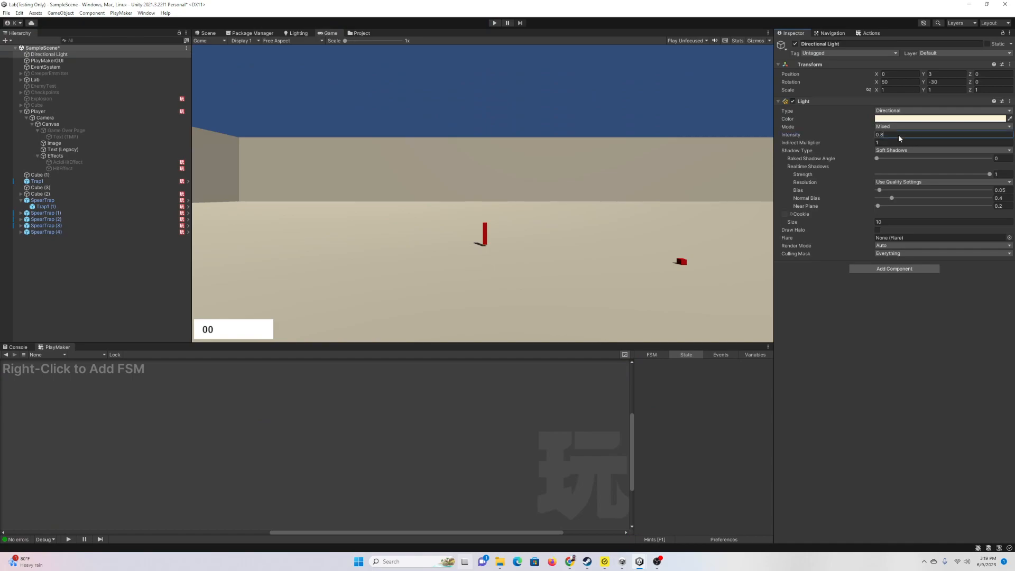
{"action": "type", "text": ".1"}
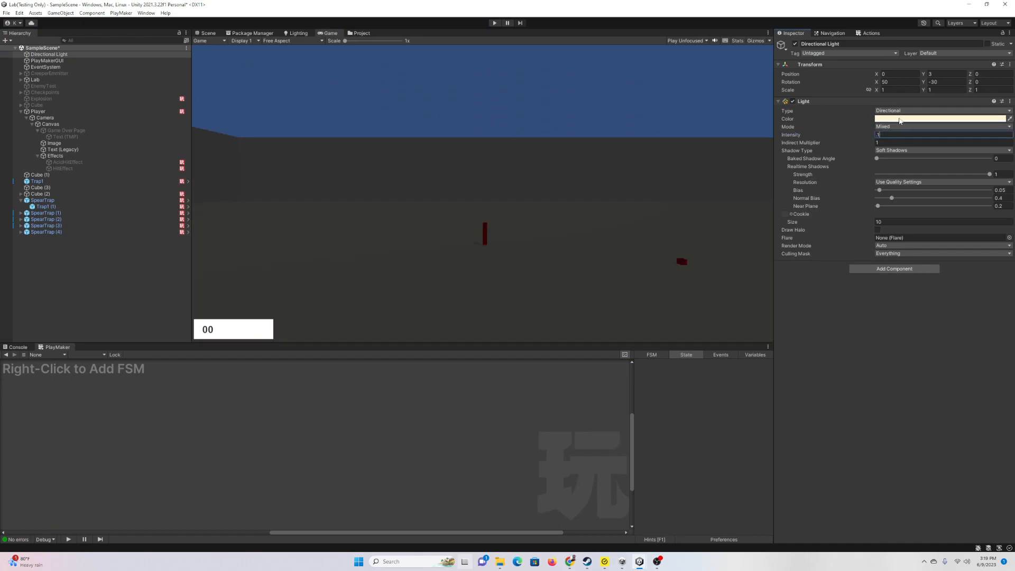
{"action": "left_click", "coordinate": [936, 119]}
{"action": "left_click", "coordinate": [978, 177]}
{"action": "left_click_drag", "start_coordinate": [961, 175], "coordinate": [970, 155]}
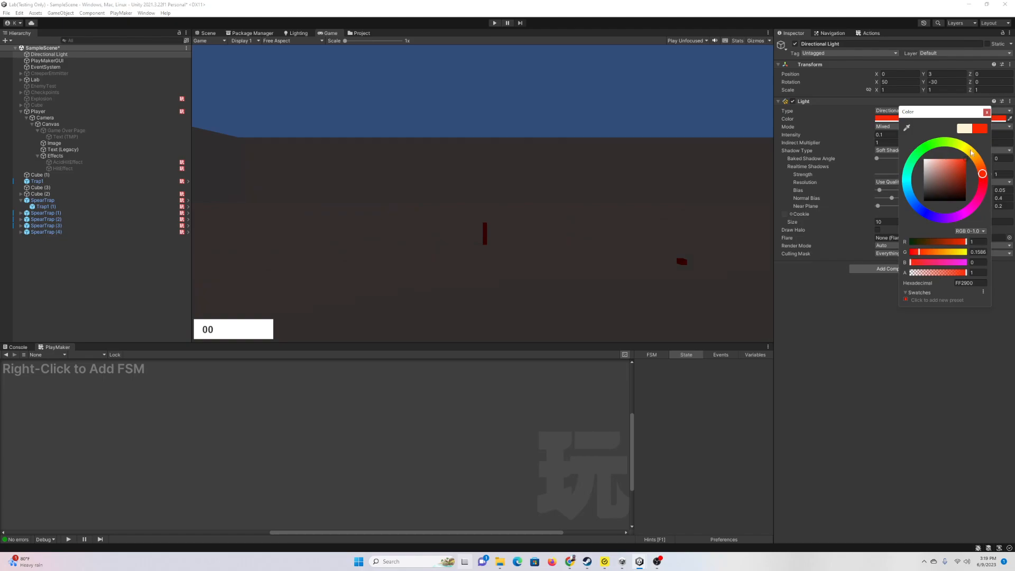
{"action": "left_click", "coordinate": [987, 112]}
{"action": "left_click", "coordinate": [907, 134]}
{"action": "type", "text": "1"}
{"action": "left_click", "coordinate": [631, 153]}
Step: Change the Directional Light colour to white and bring up the Lighting window's Environment settings
{"action": "left_click", "coordinate": [204, 35]}
{"action": "right_click_drag", "start_coordinate": [376, 127], "coordinate": [344, 133]}
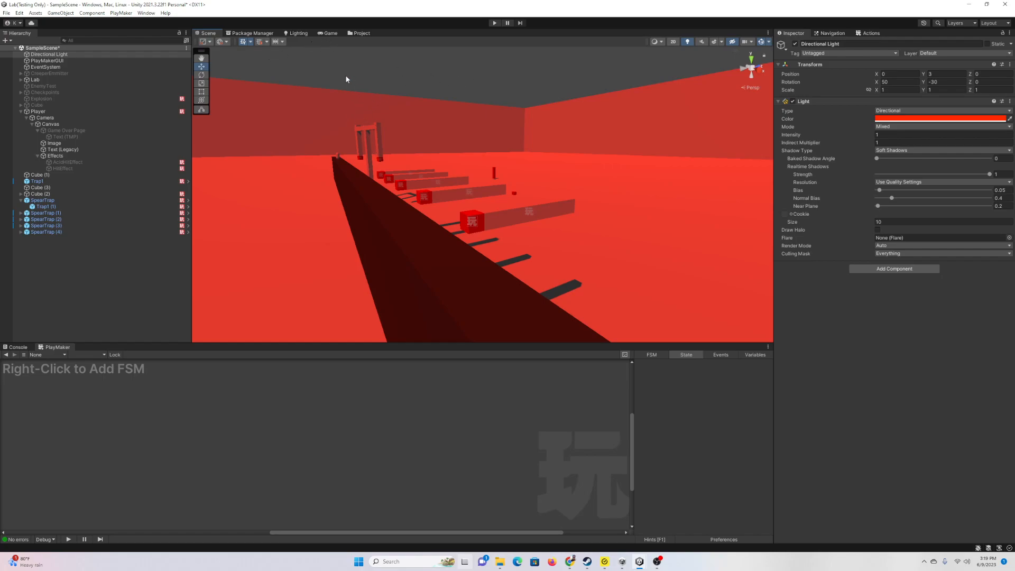
{"action": "left_click", "coordinate": [911, 119]}
{"action": "mouse_move", "coordinate": [918, 159]}
{"action": "left_mouse_down"}
{"action": "mouse_move", "coordinate": [923, 175]}
{"action": "mouse_move", "coordinate": [905, 156]}
{"action": "left_mouse_up"}
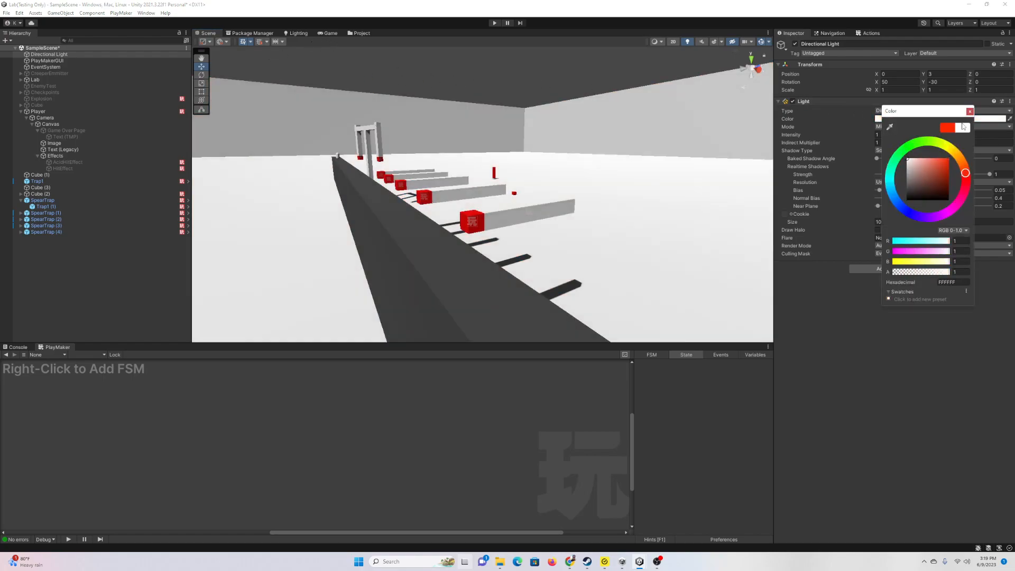
{"action": "left_click", "coordinate": [970, 111]}
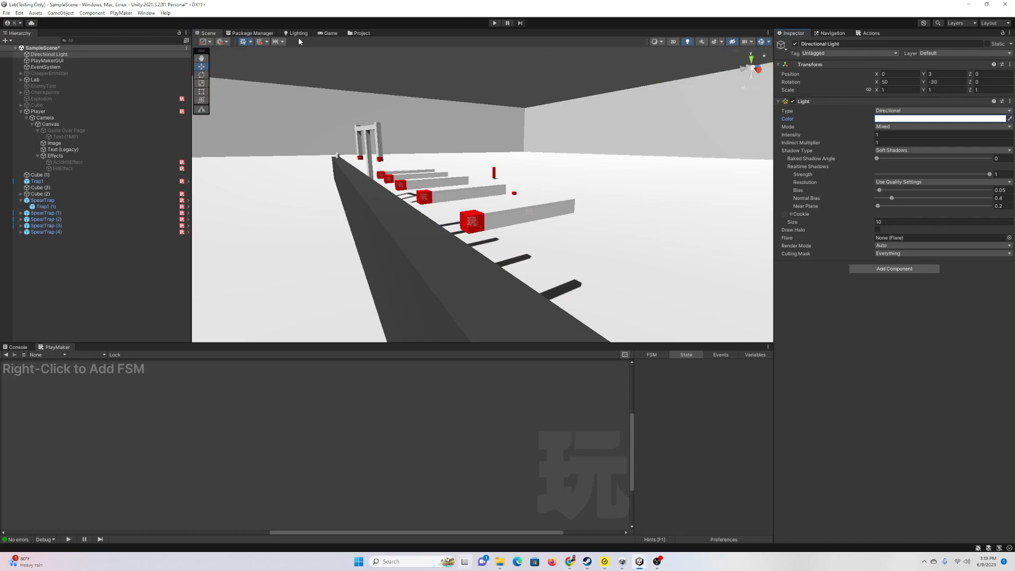
{"action": "left_click", "coordinate": [299, 33]}
{"action": "left_click", "coordinate": [444, 44]}
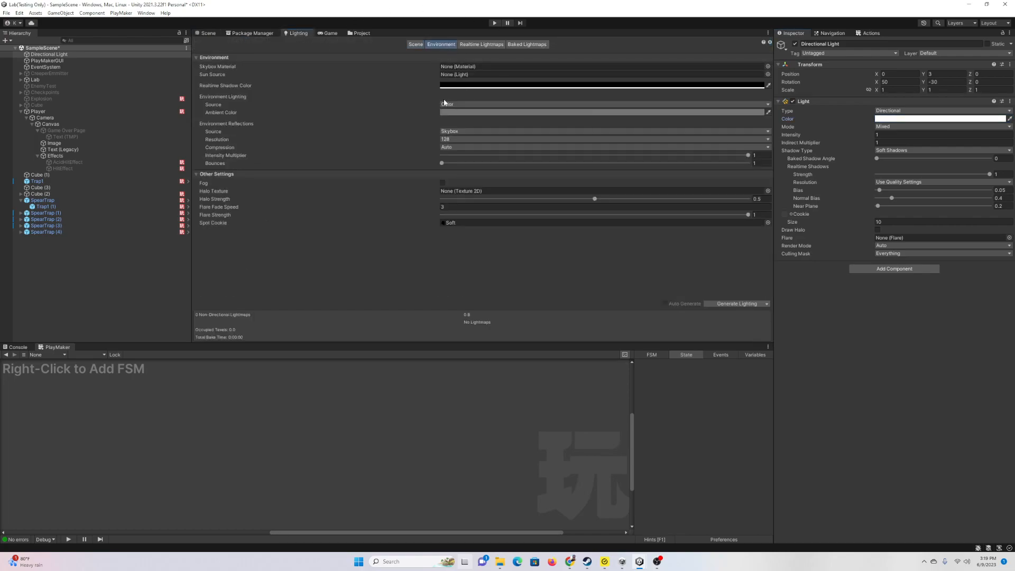
Step: Darken the Environment ambient colour to black, then view the Scene again
{"action": "left_click", "coordinate": [479, 112]}
{"action": "left_click", "coordinate": [502, 177]}
{"action": "left_click_drag", "start_coordinate": [503, 180], "coordinate": [507, 202]}
{"action": "left_click", "coordinate": [539, 108]}
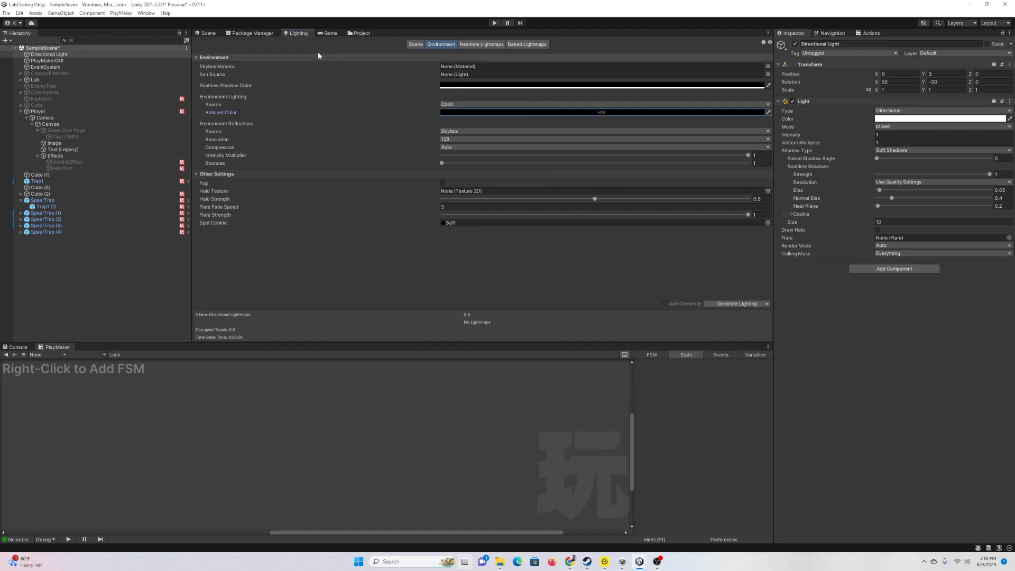
{"action": "left_click", "coordinate": [206, 32]}
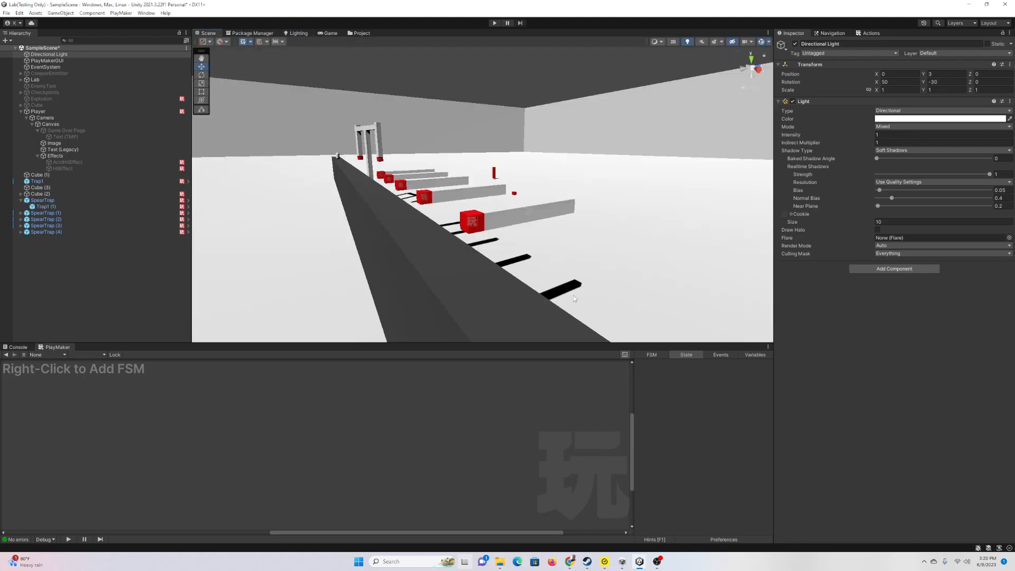